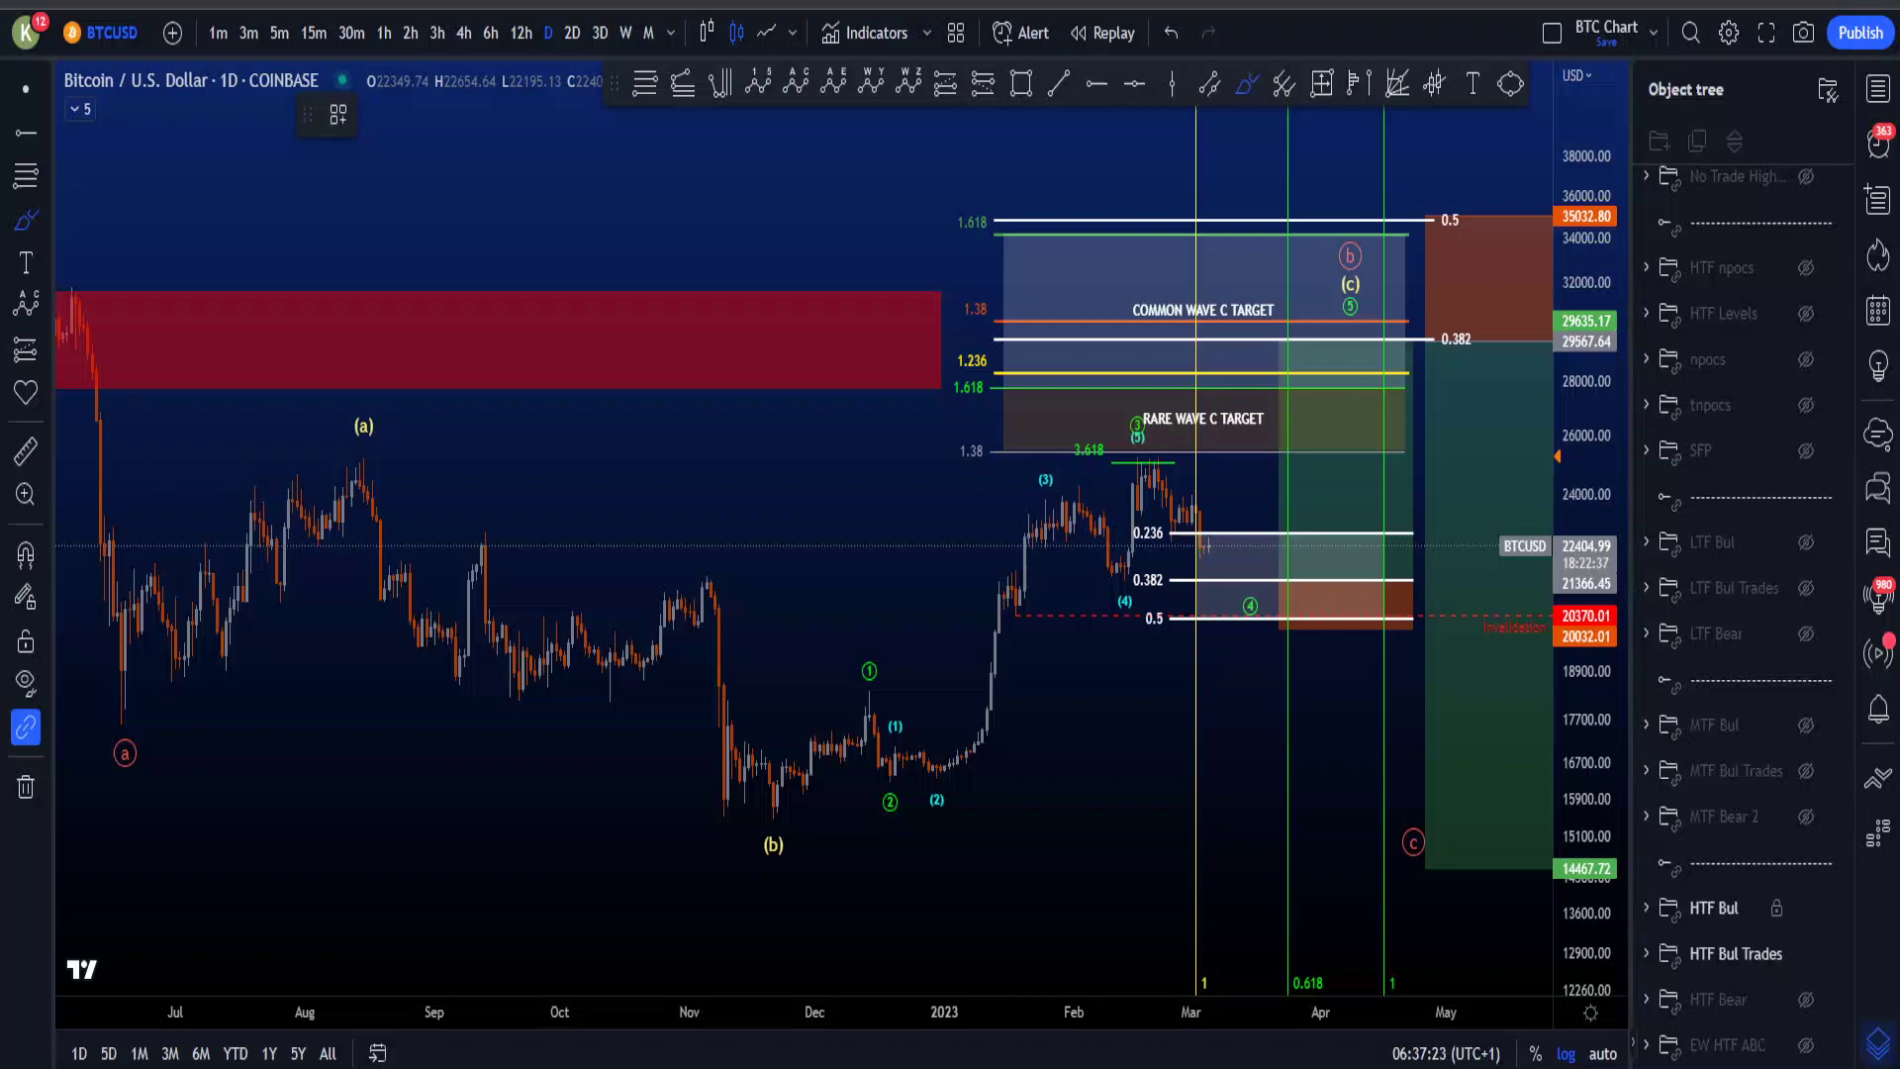
Step: Circle the common and rare wave C target zones with the brush, undoing each mark
mouse_move(103, 710)
mouse_down()
mouse_move(434, 443)
mouse_move(782, 804)
mouse_move(1356, 321)
mouse_move(1087, 274)
mouse_up()
key(ctrl+z)
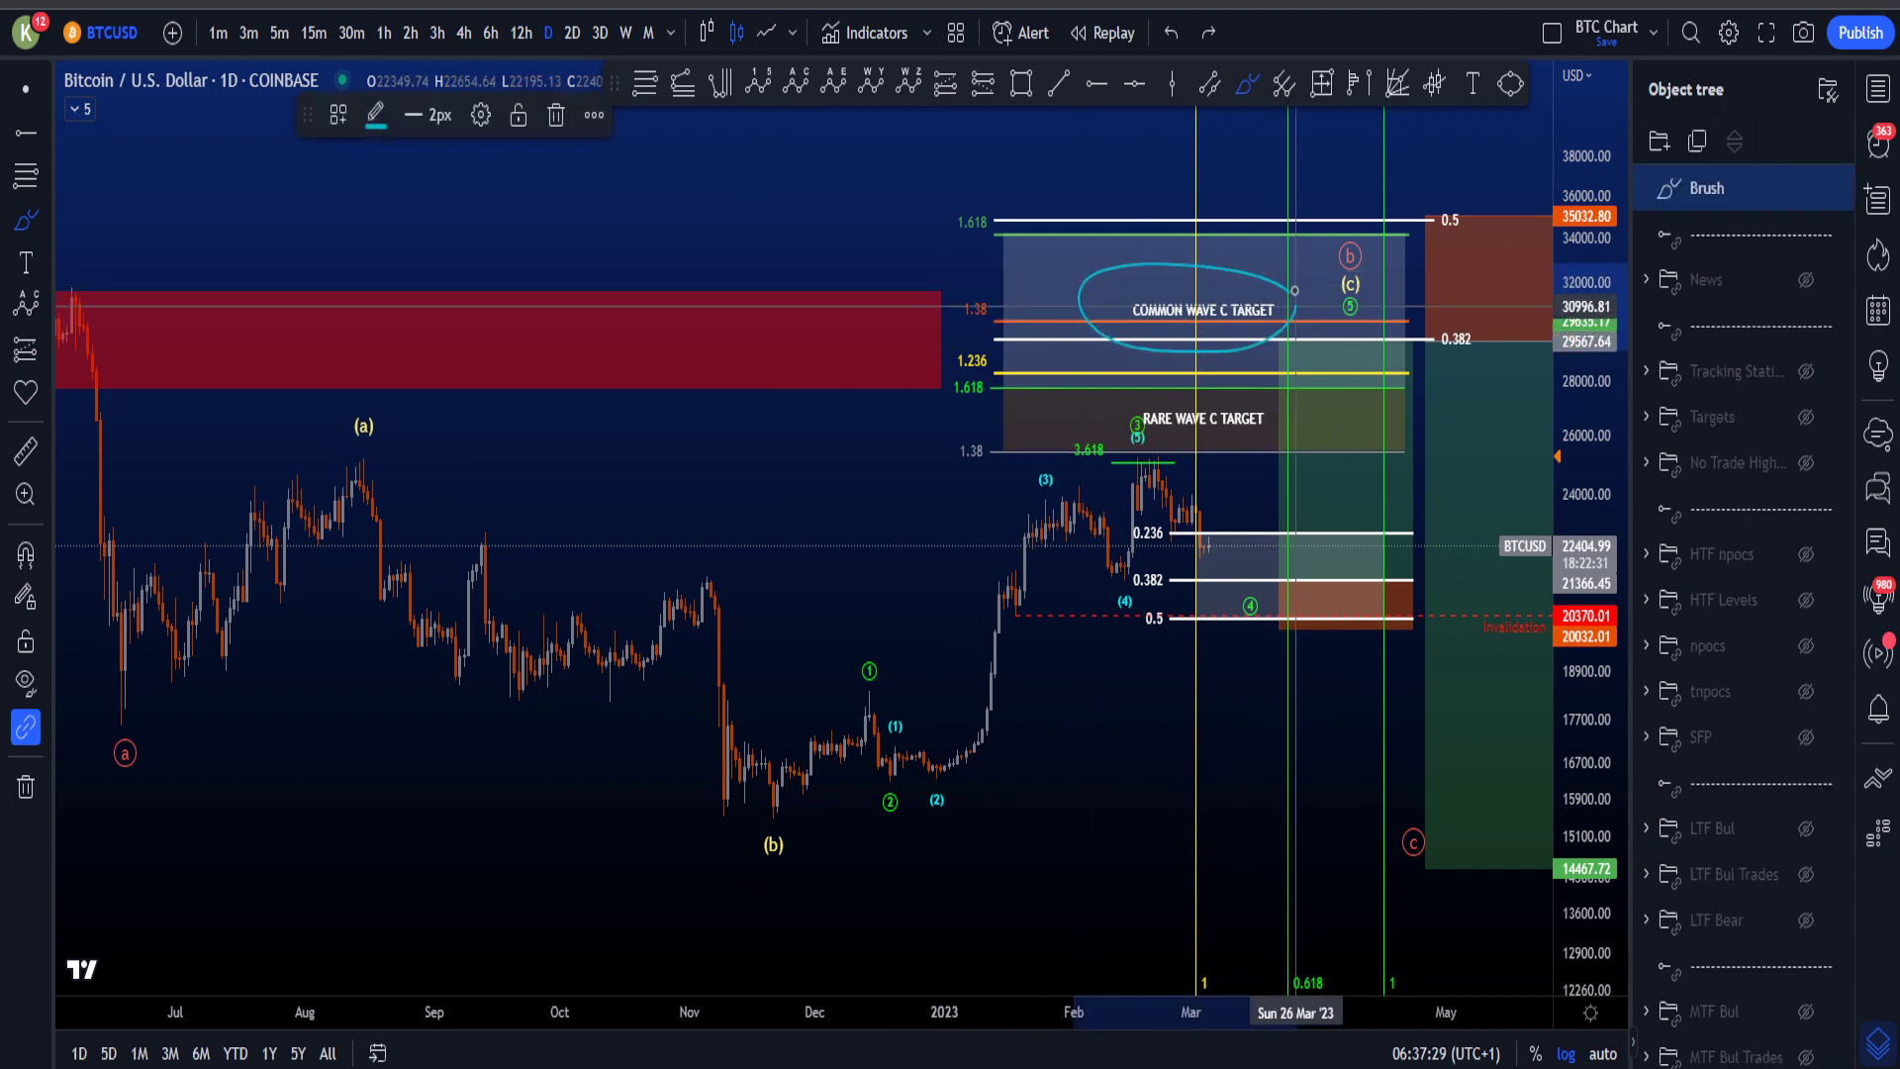
key(ctrl+z)
mouse_move(1277, 391)
mouse_down()
mouse_move(1173, 391)
mouse_move(1275, 402)
mouse_up()
key(ctrl+z)
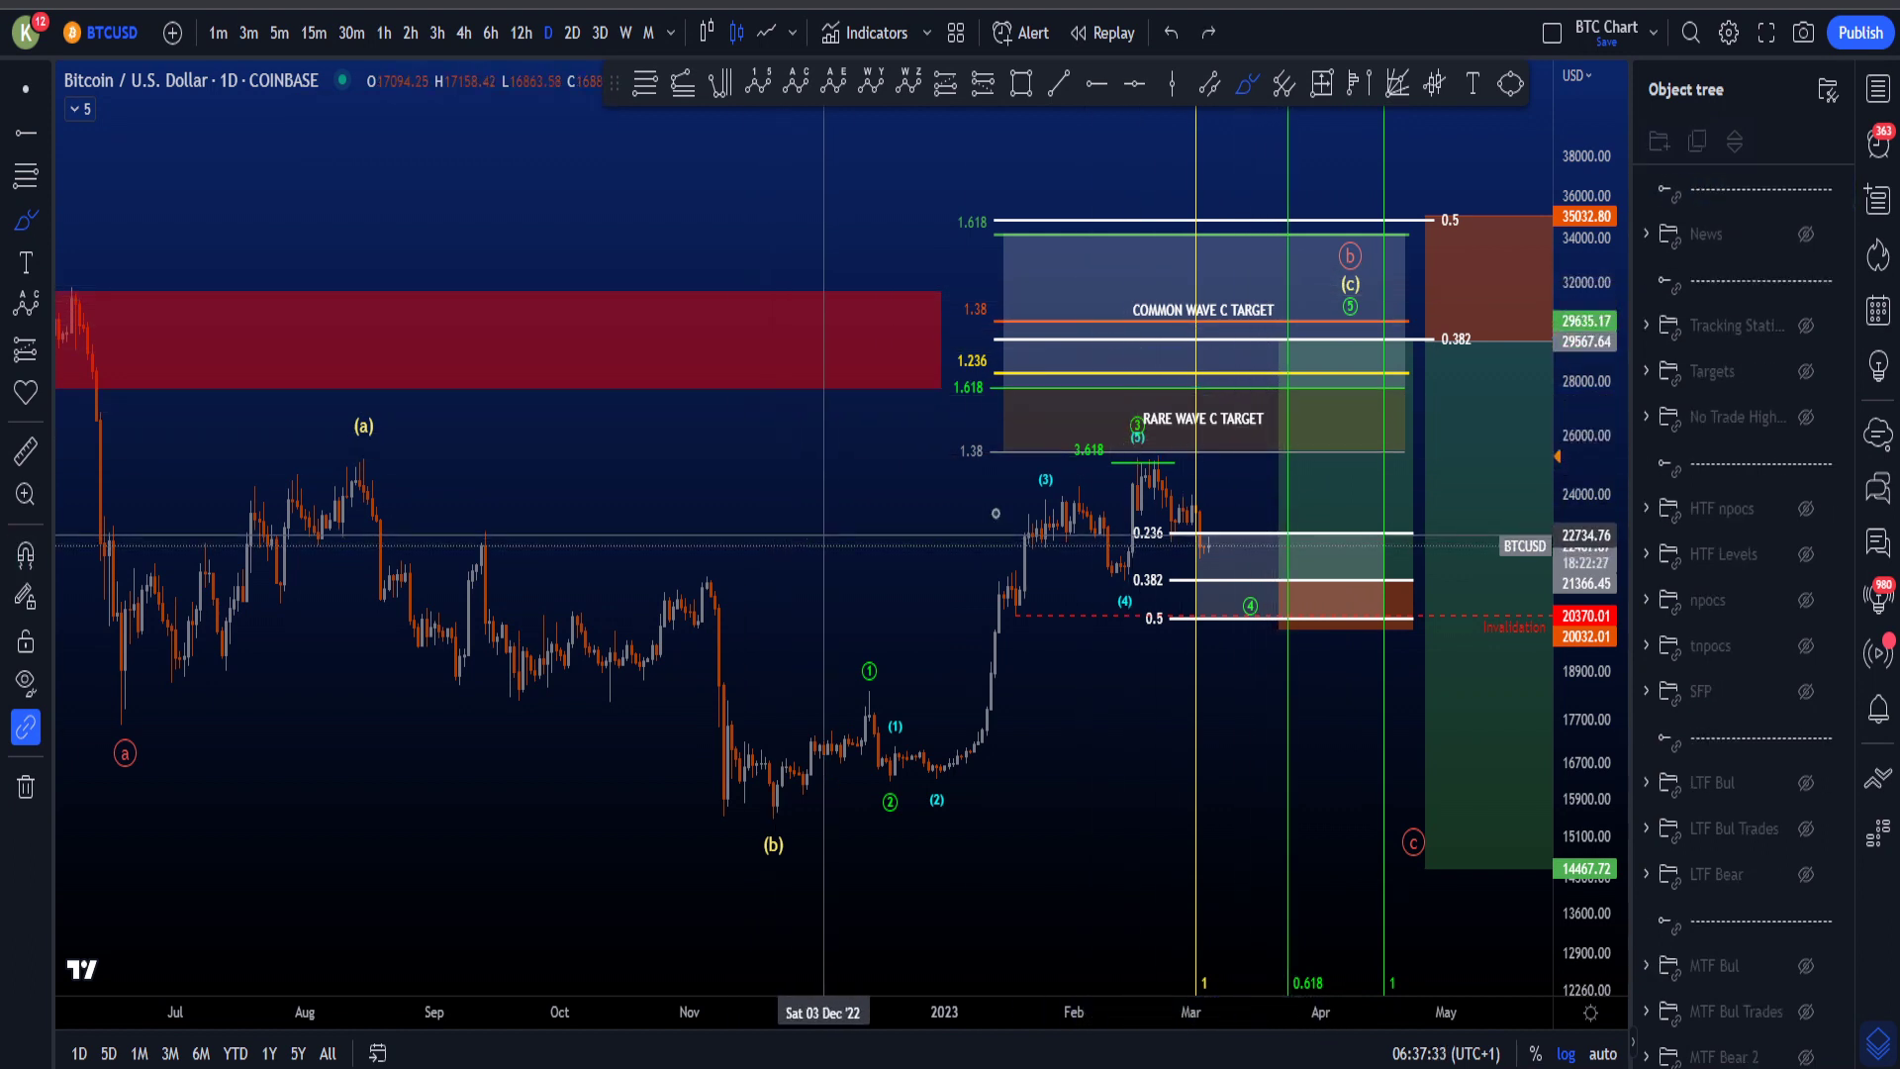
Step: Mark the February 2023 wave 3 high and the August 2022 wave (a) high with the brush, undoing each mark
mouse_move(1089, 470)
mouse_down()
mouse_move(1148, 460)
mouse_move(1115, 451)
mouse_up()
key(ctrl+z)
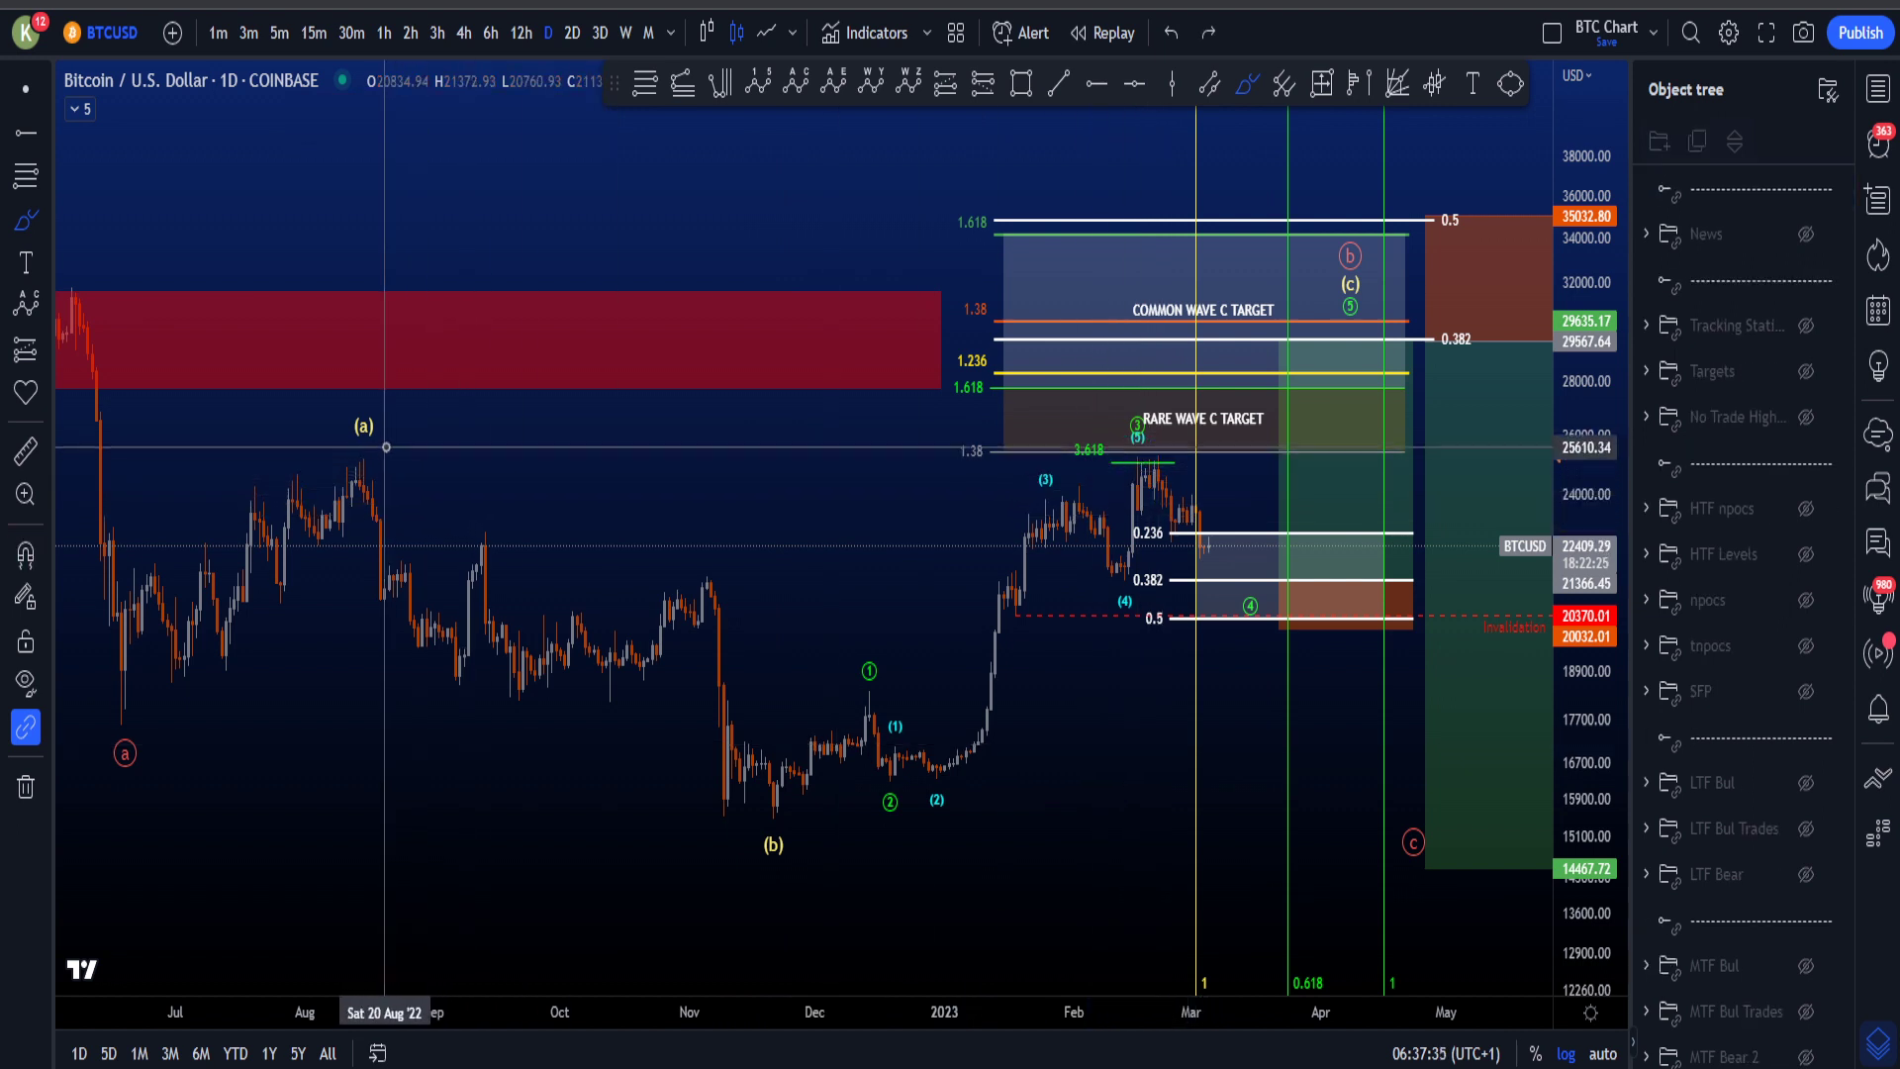
drag(349, 444, 349, 442)
key(ctrl+z)
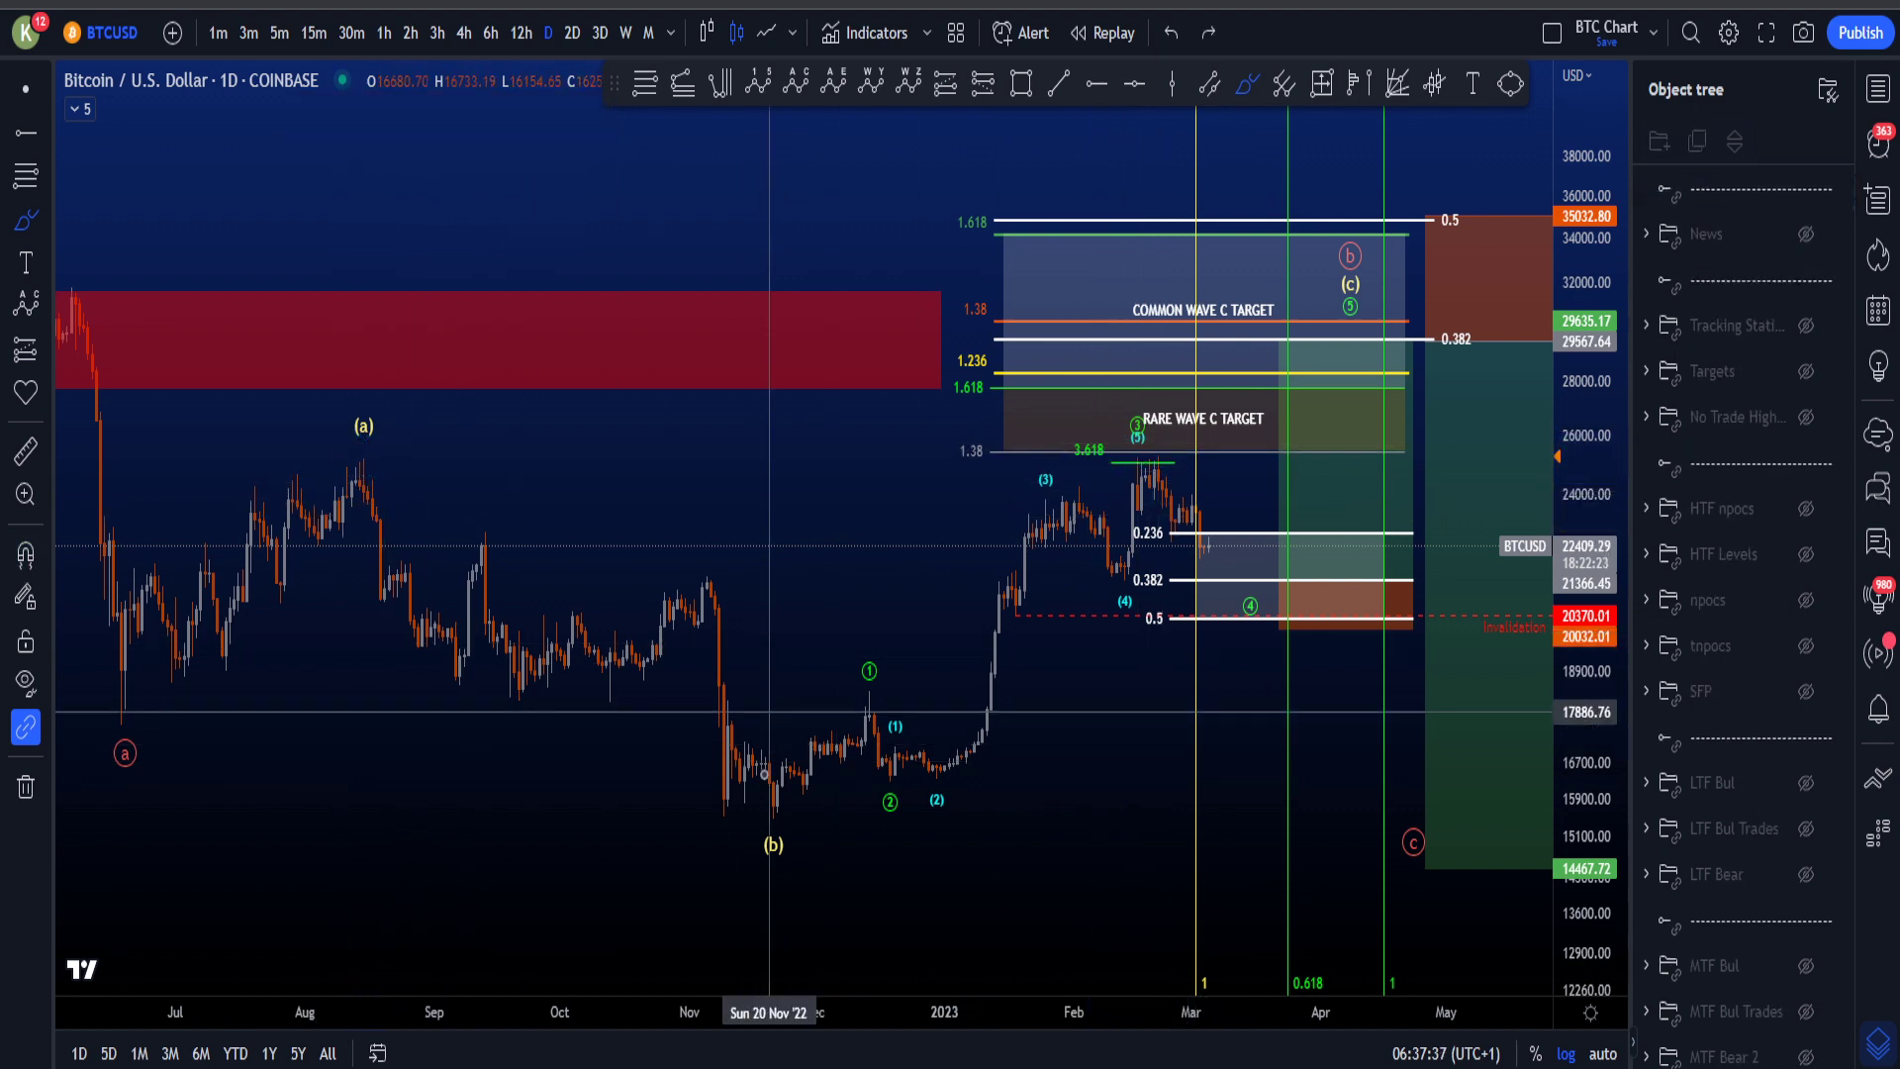
Step: Trace the five-wave path from the wave (b) low to the wave 5 target, mark the wave 4 retracement area, and undo the strokes
mouse_move(768, 813)
mouse_down()
mouse_move(916, 775)
mouse_move(1145, 473)
mouse_move(1262, 591)
mouse_move(1351, 350)
mouse_up()
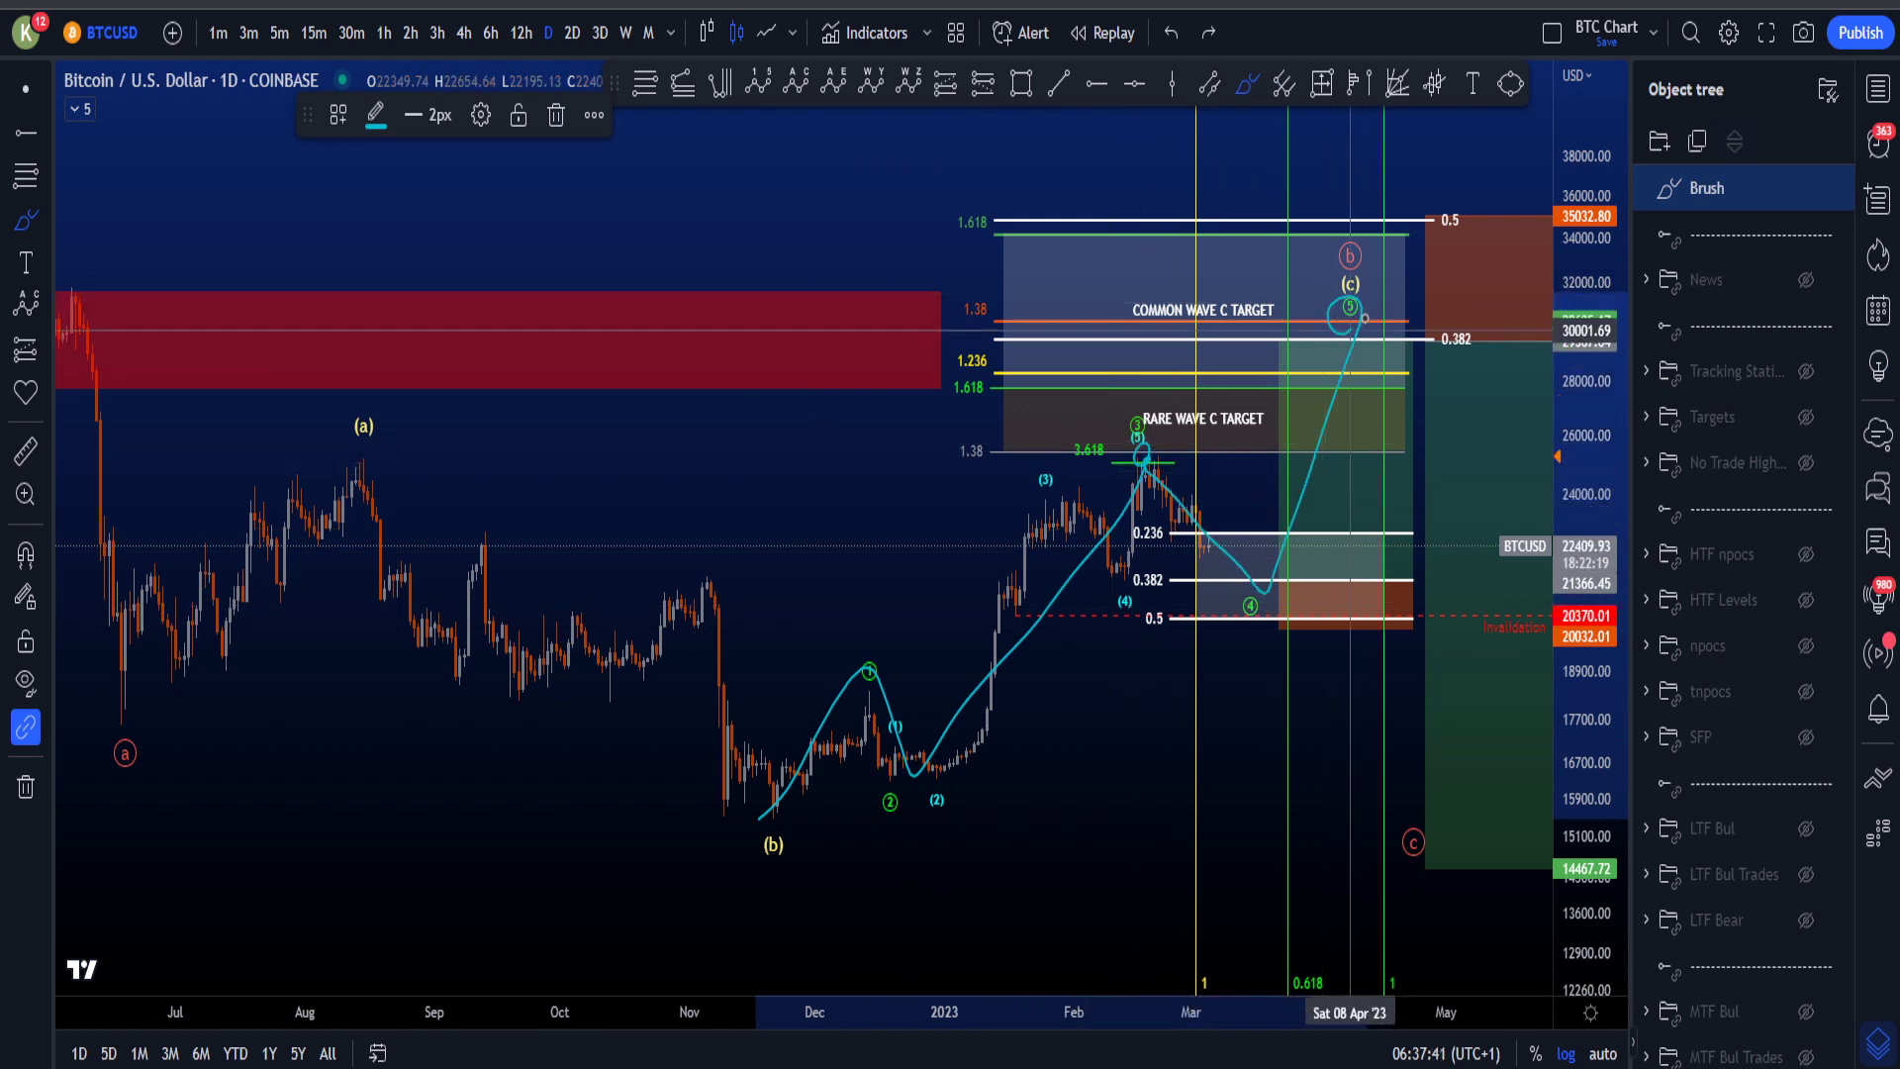
key(ctrl+z)
mouse_move(1139, 539)
mouse_down()
mouse_move(1199, 466)
mouse_move(1296, 554)
mouse_move(1285, 580)
mouse_up()
key(ctrl+z)
key(ctrl+z)
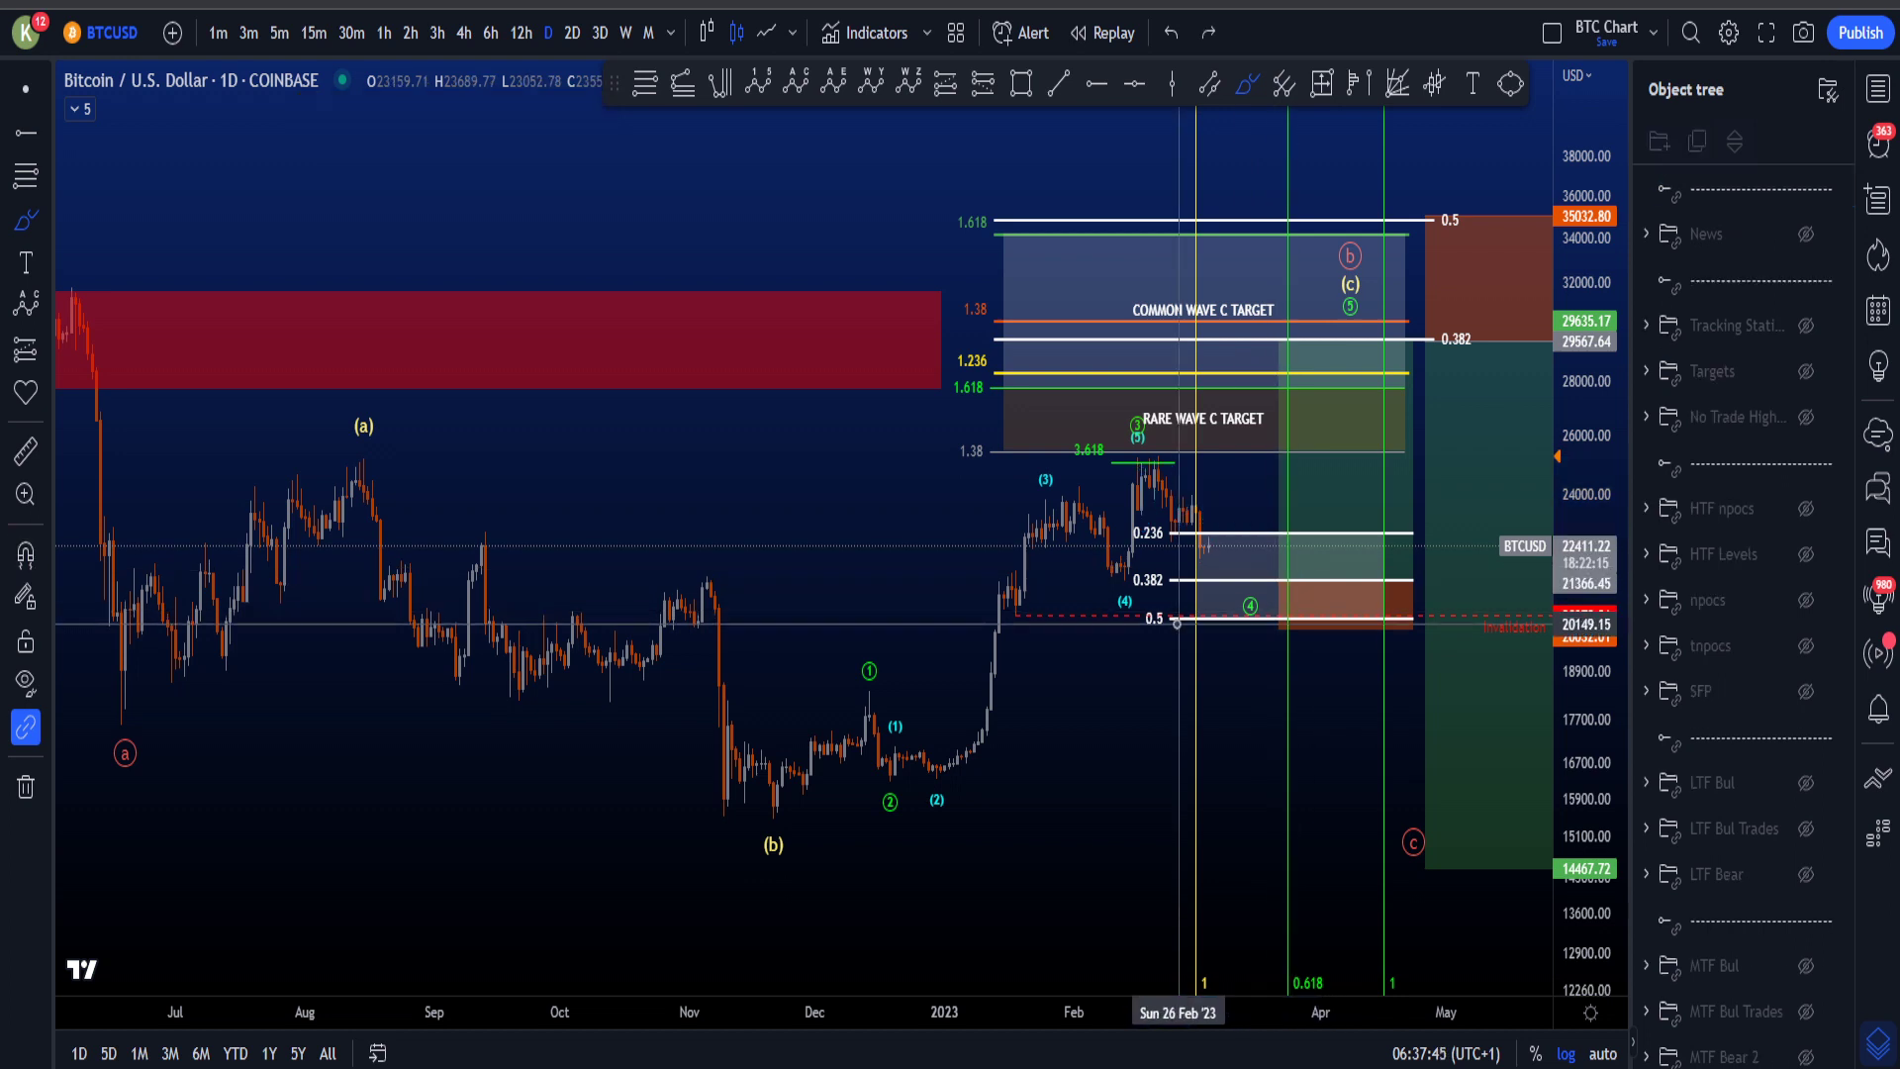
Step: Circle the 0.5 retracement label and trace the rise from wave 2 to wave 3, undoing both brush marks
drag(1152, 597, 1156, 596)
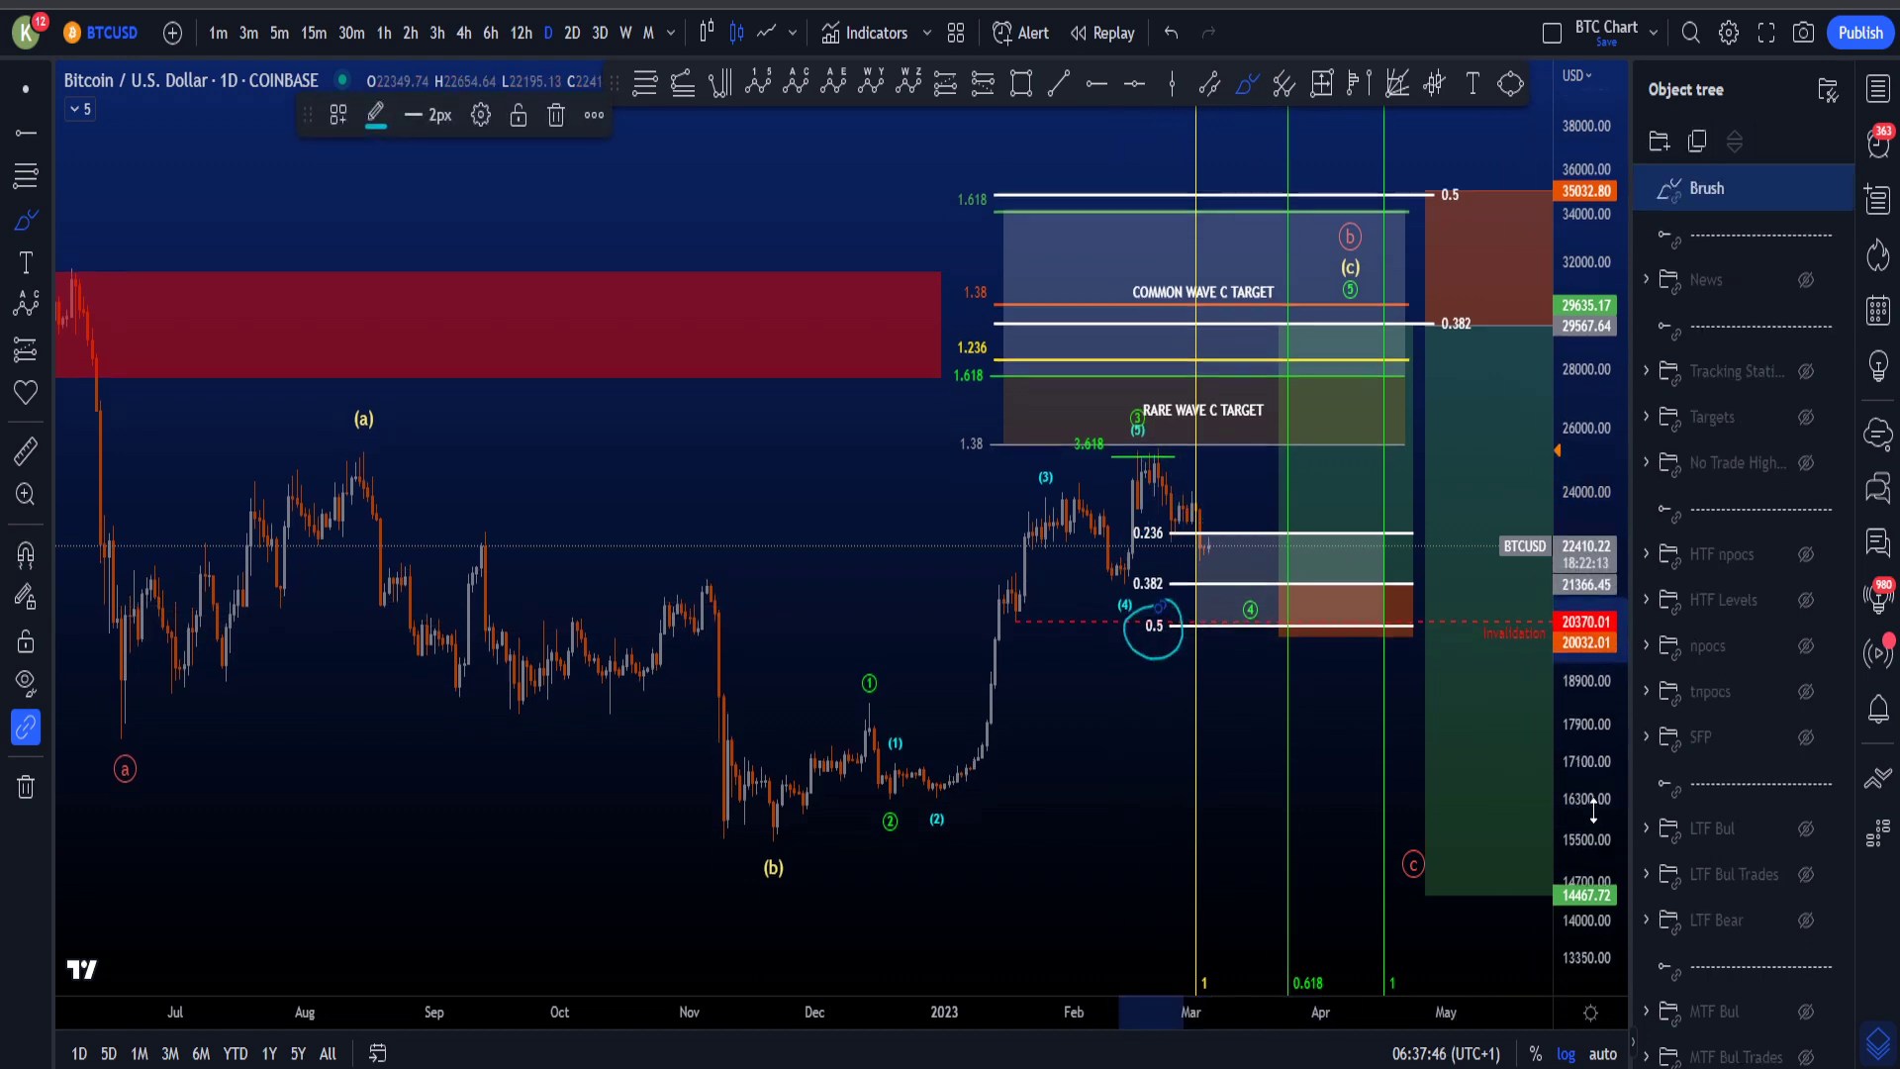
key(ctrl+z)
mouse_move(925, 758)
mouse_down()
mouse_move(1166, 451)
mouse_move(1141, 469)
mouse_up()
key(ctrl+z)
Step: Trace the dashed invalidation line and circle the common wave C target zone with the brush, undoing both marks
mouse_move(1029, 608)
mouse_down()
mouse_move(1018, 622)
mouse_move(1035, 604)
mouse_move(1467, 601)
mouse_up()
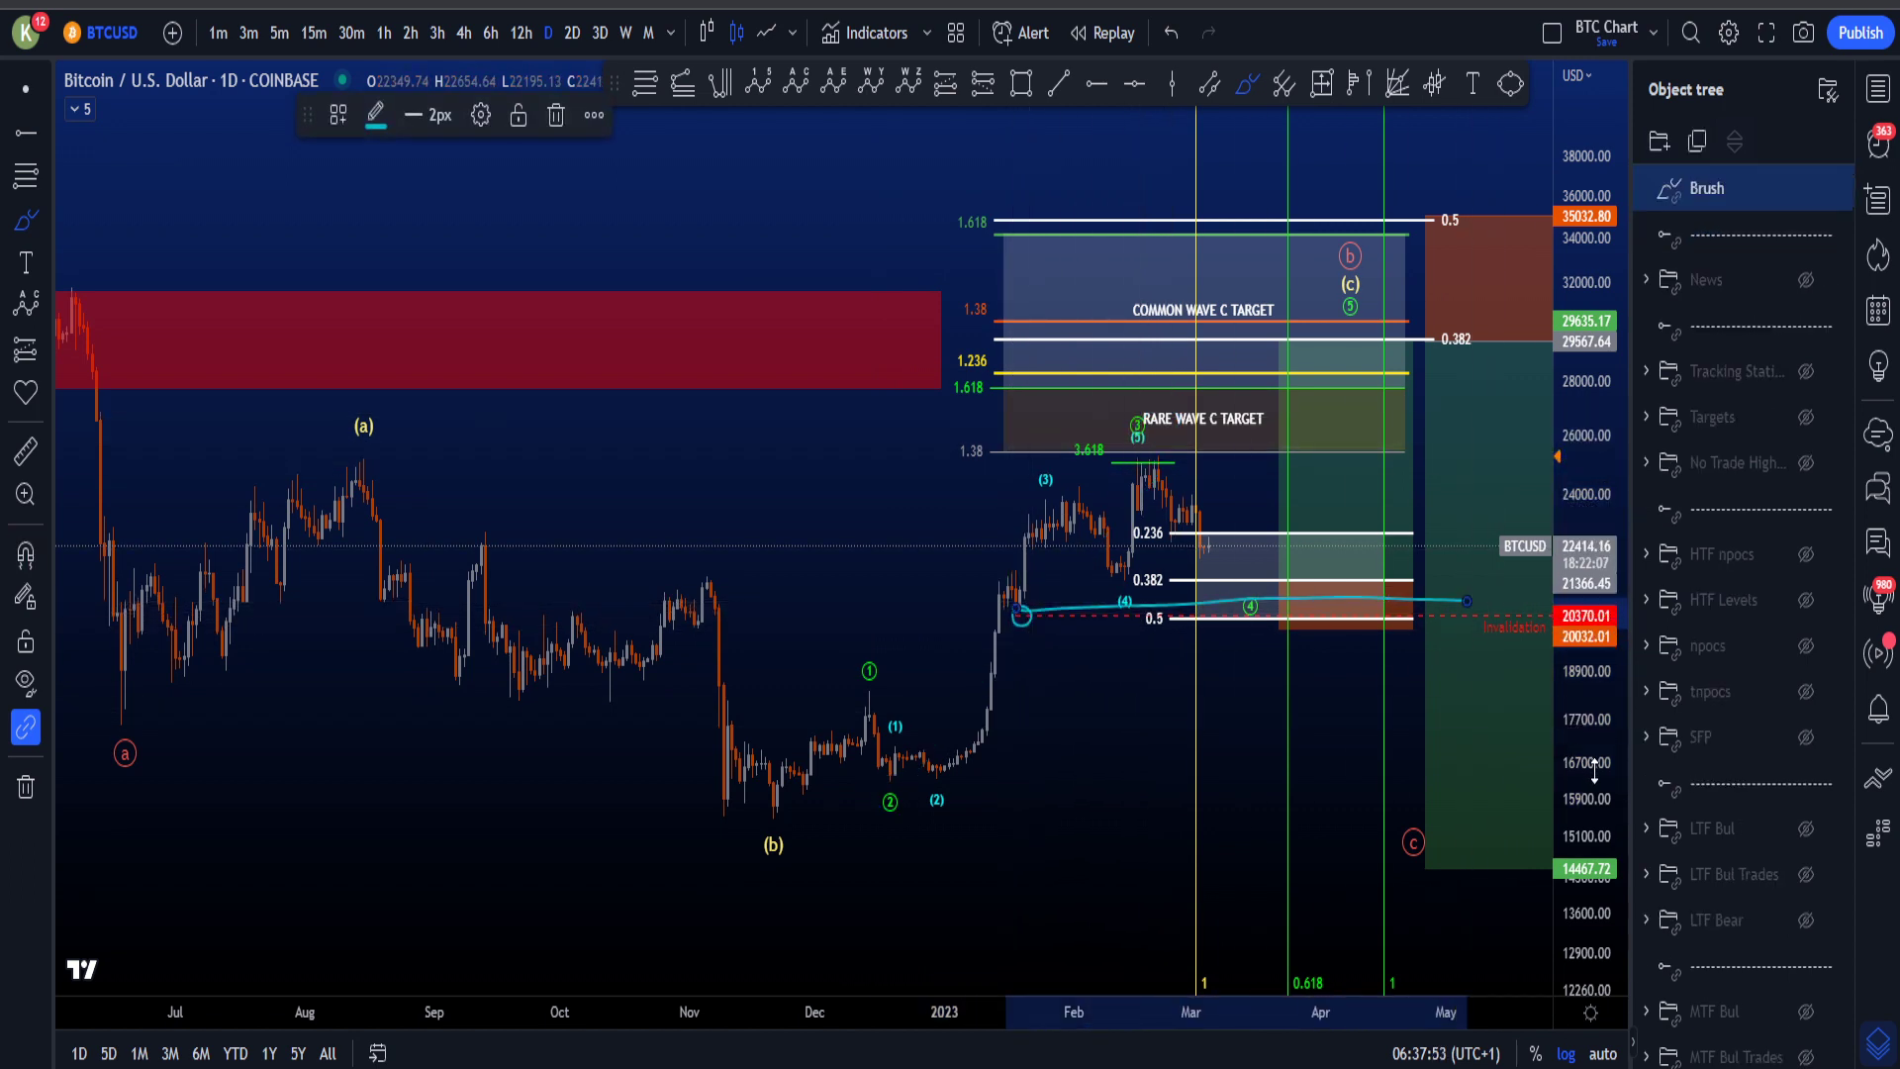
key(ctrl+z)
drag(1595, 767, 1554, 720)
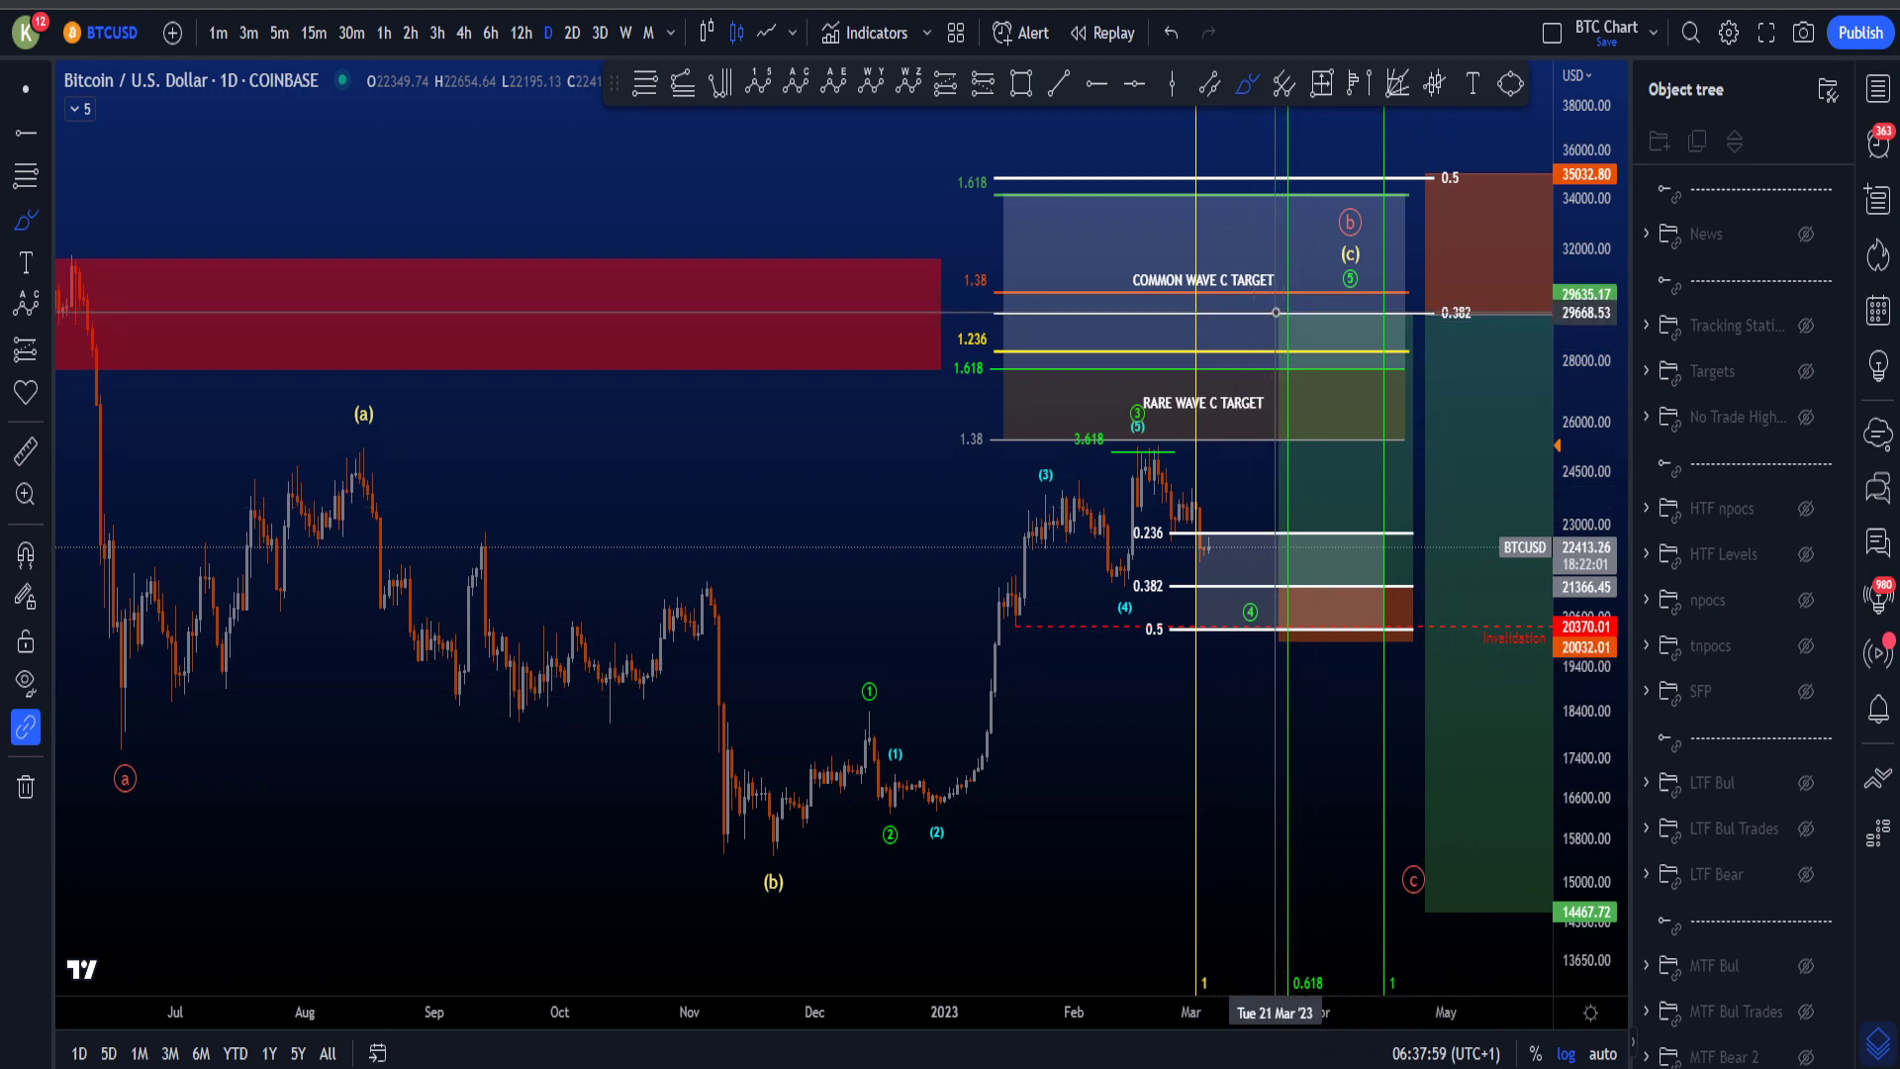
drag(1047, 319, 1252, 394)
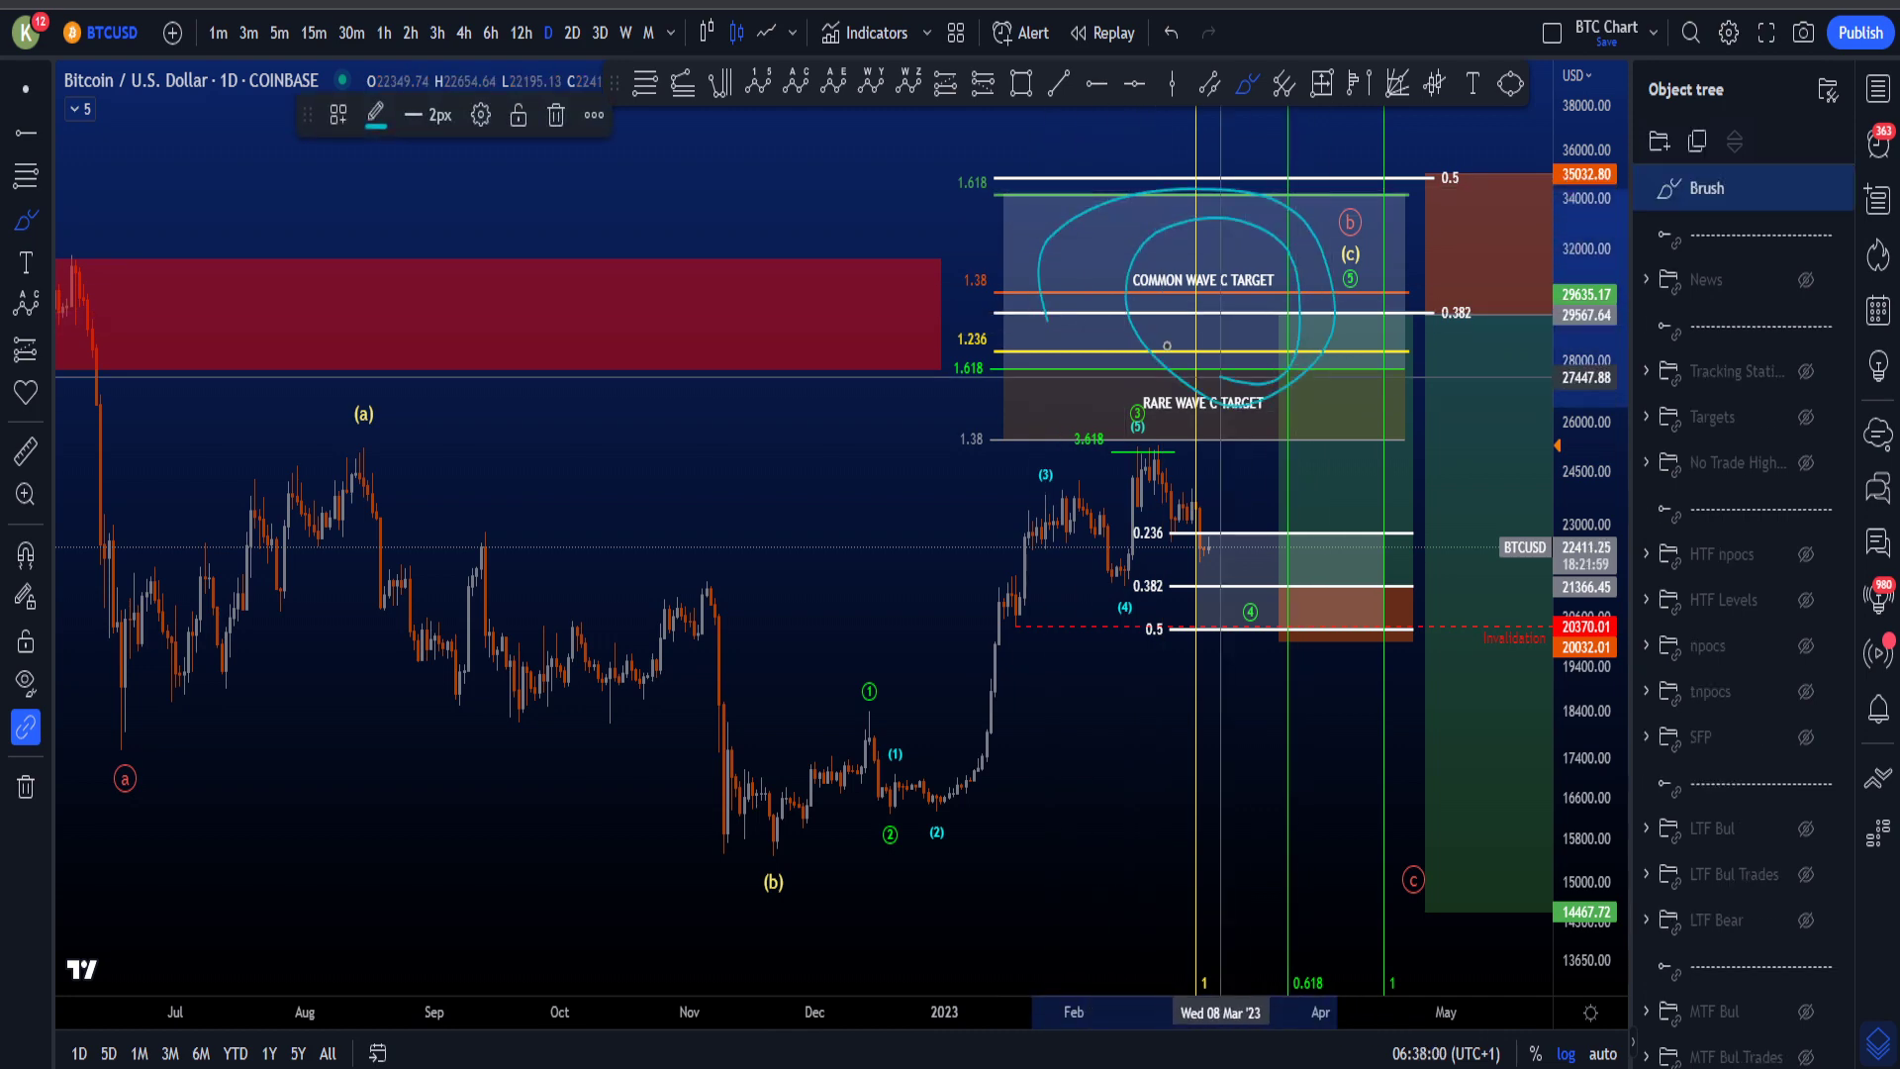
key(ctrl+z)
Step: Trace the red resistance zone from January 2021 to the 2023 target boxes with the brush and undo the stroke
scroll(1178, 396, down, 8)
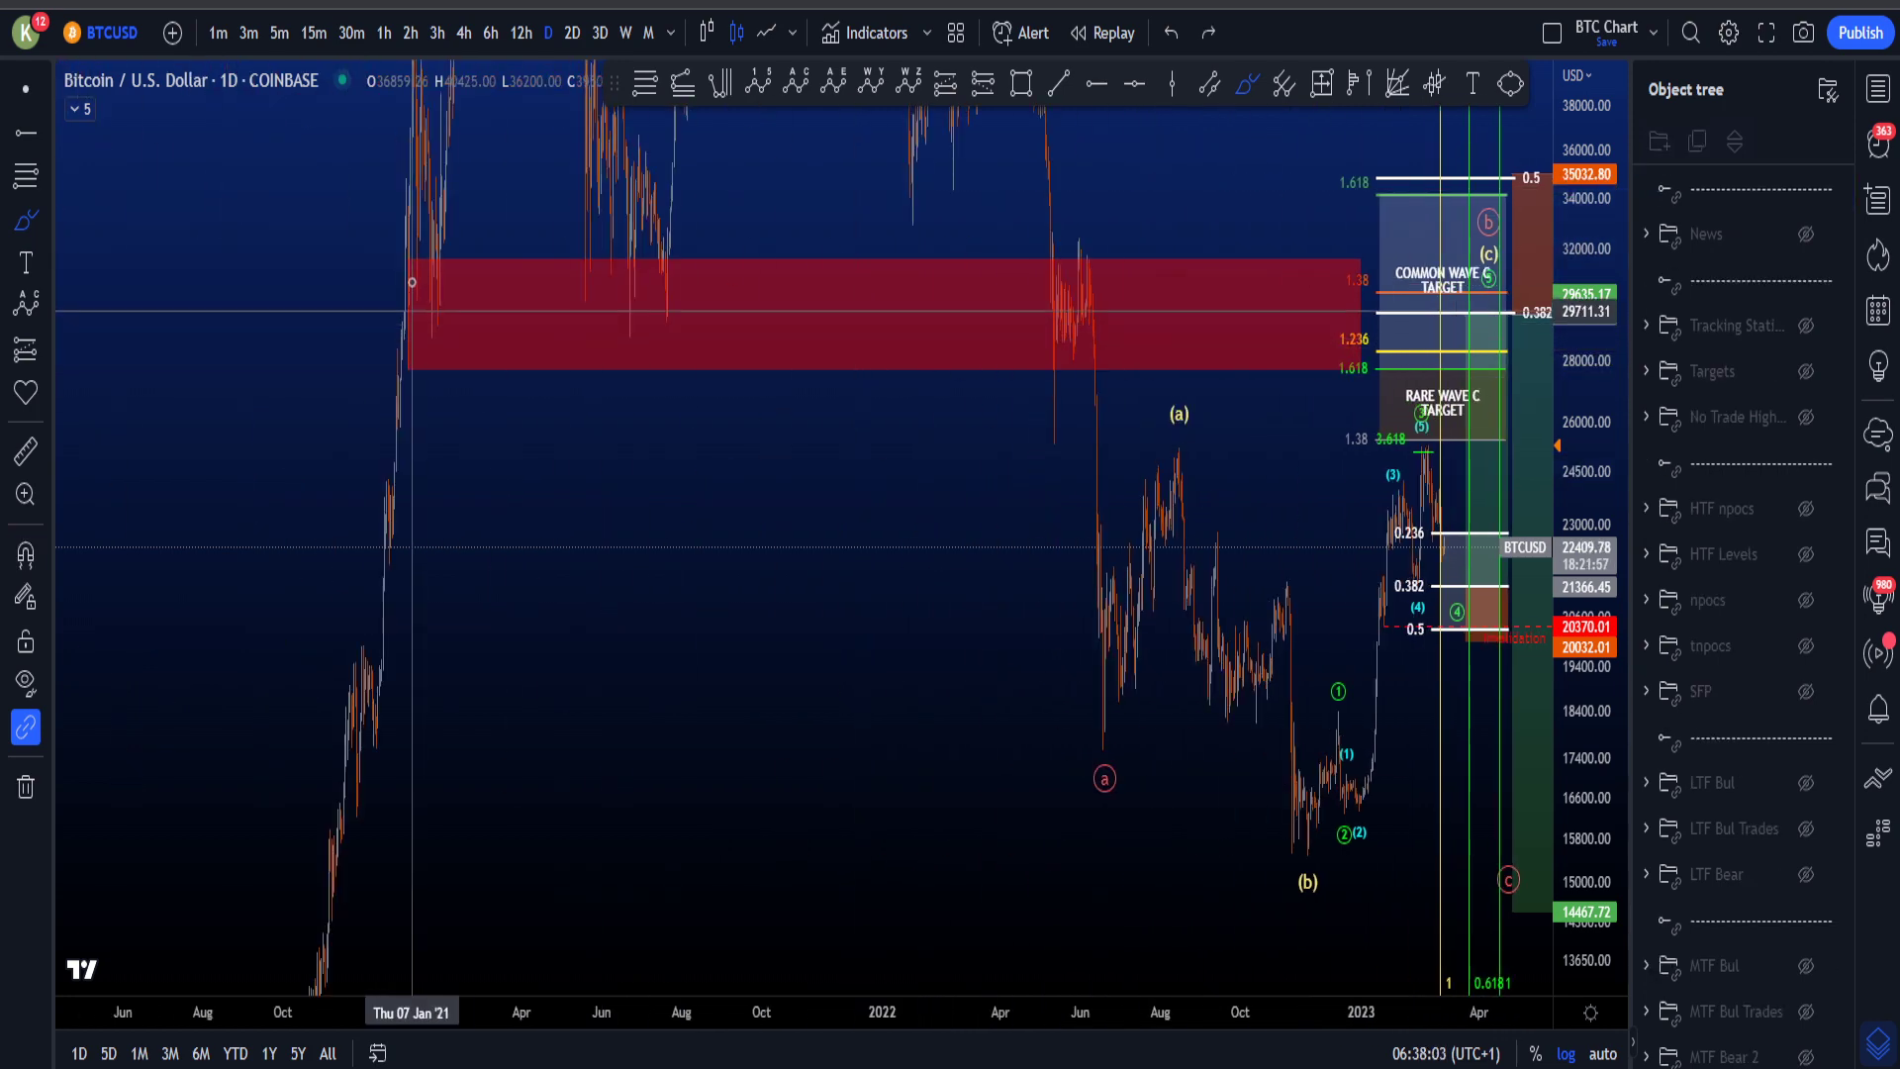
mouse_move(412, 282)
mouse_down()
mouse_move(776, 221)
mouse_move(1082, 356)
mouse_move(1381, 352)
mouse_up()
key(ctrl+z)
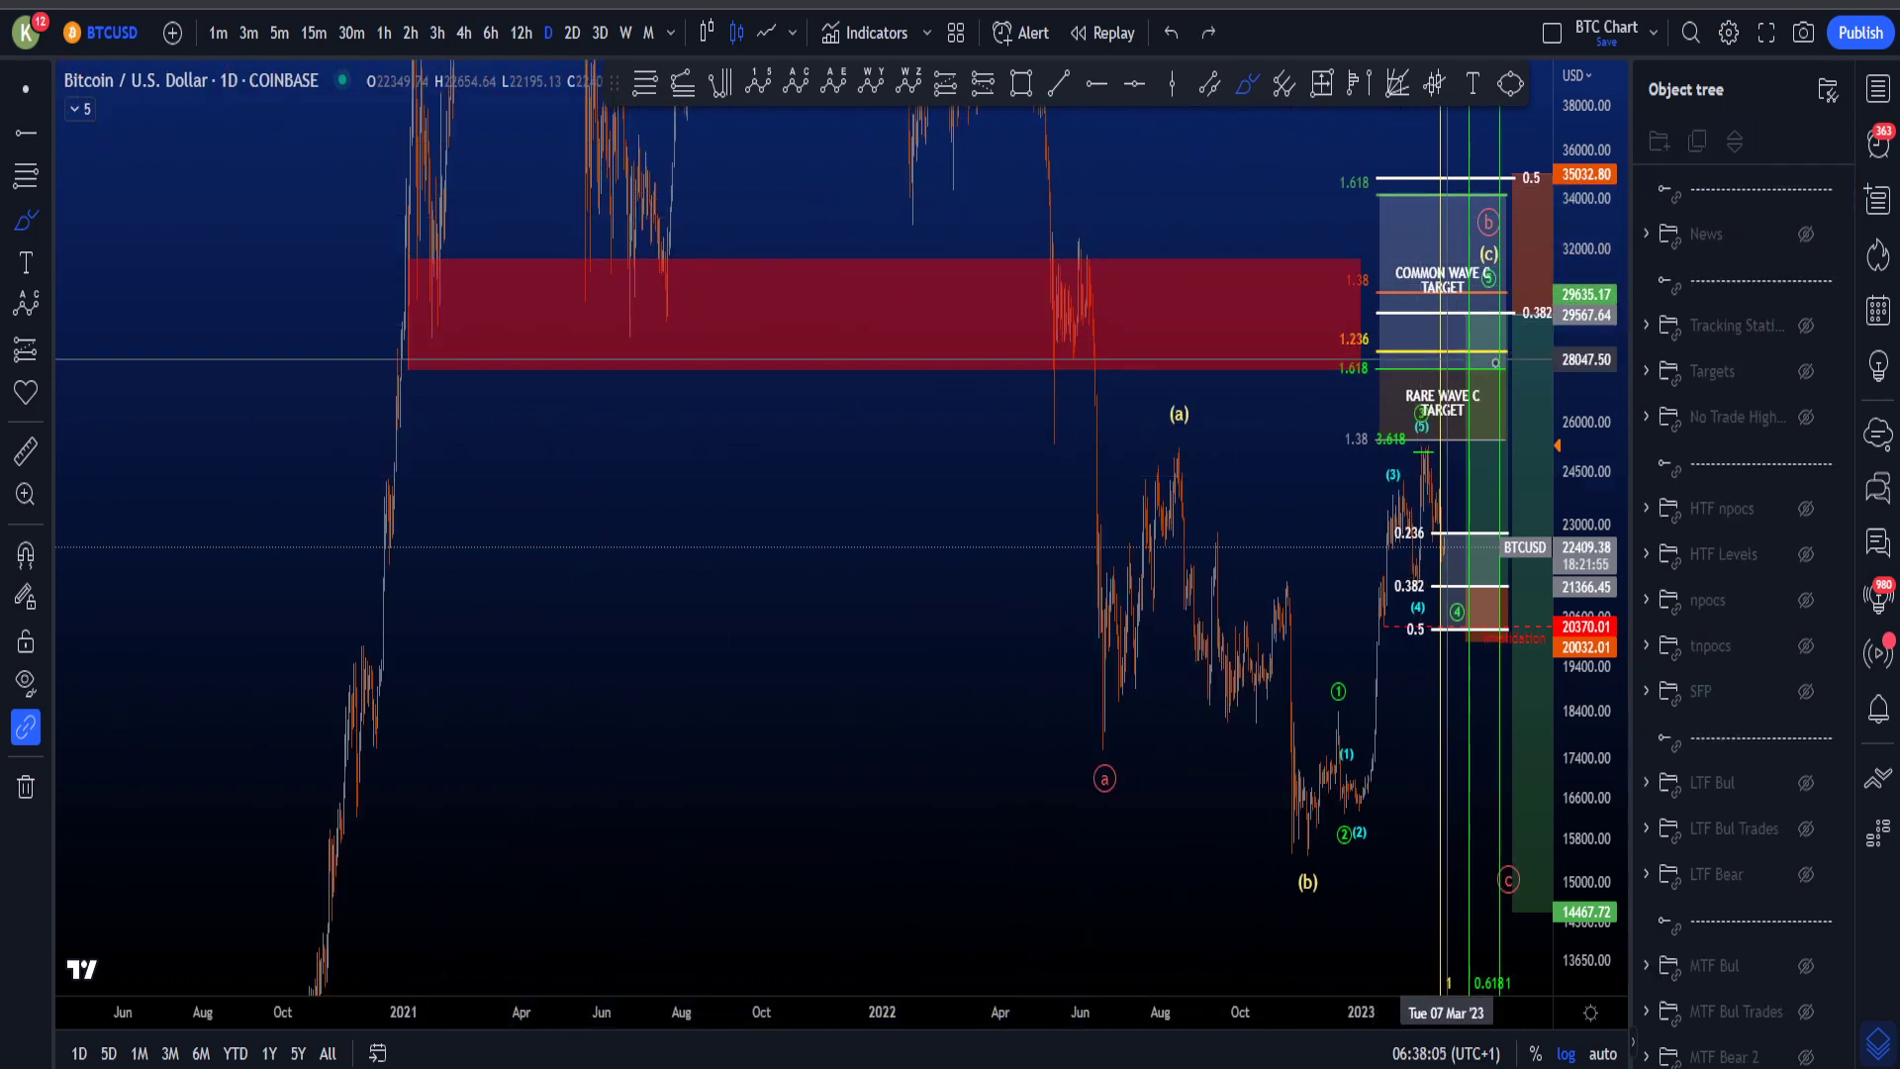
Step: Sketch a projected rise into the wave C target and the decline after it, and undo the brush strokes
scroll(1496, 362, up, 5)
drag(1336, 468, 1468, 573)
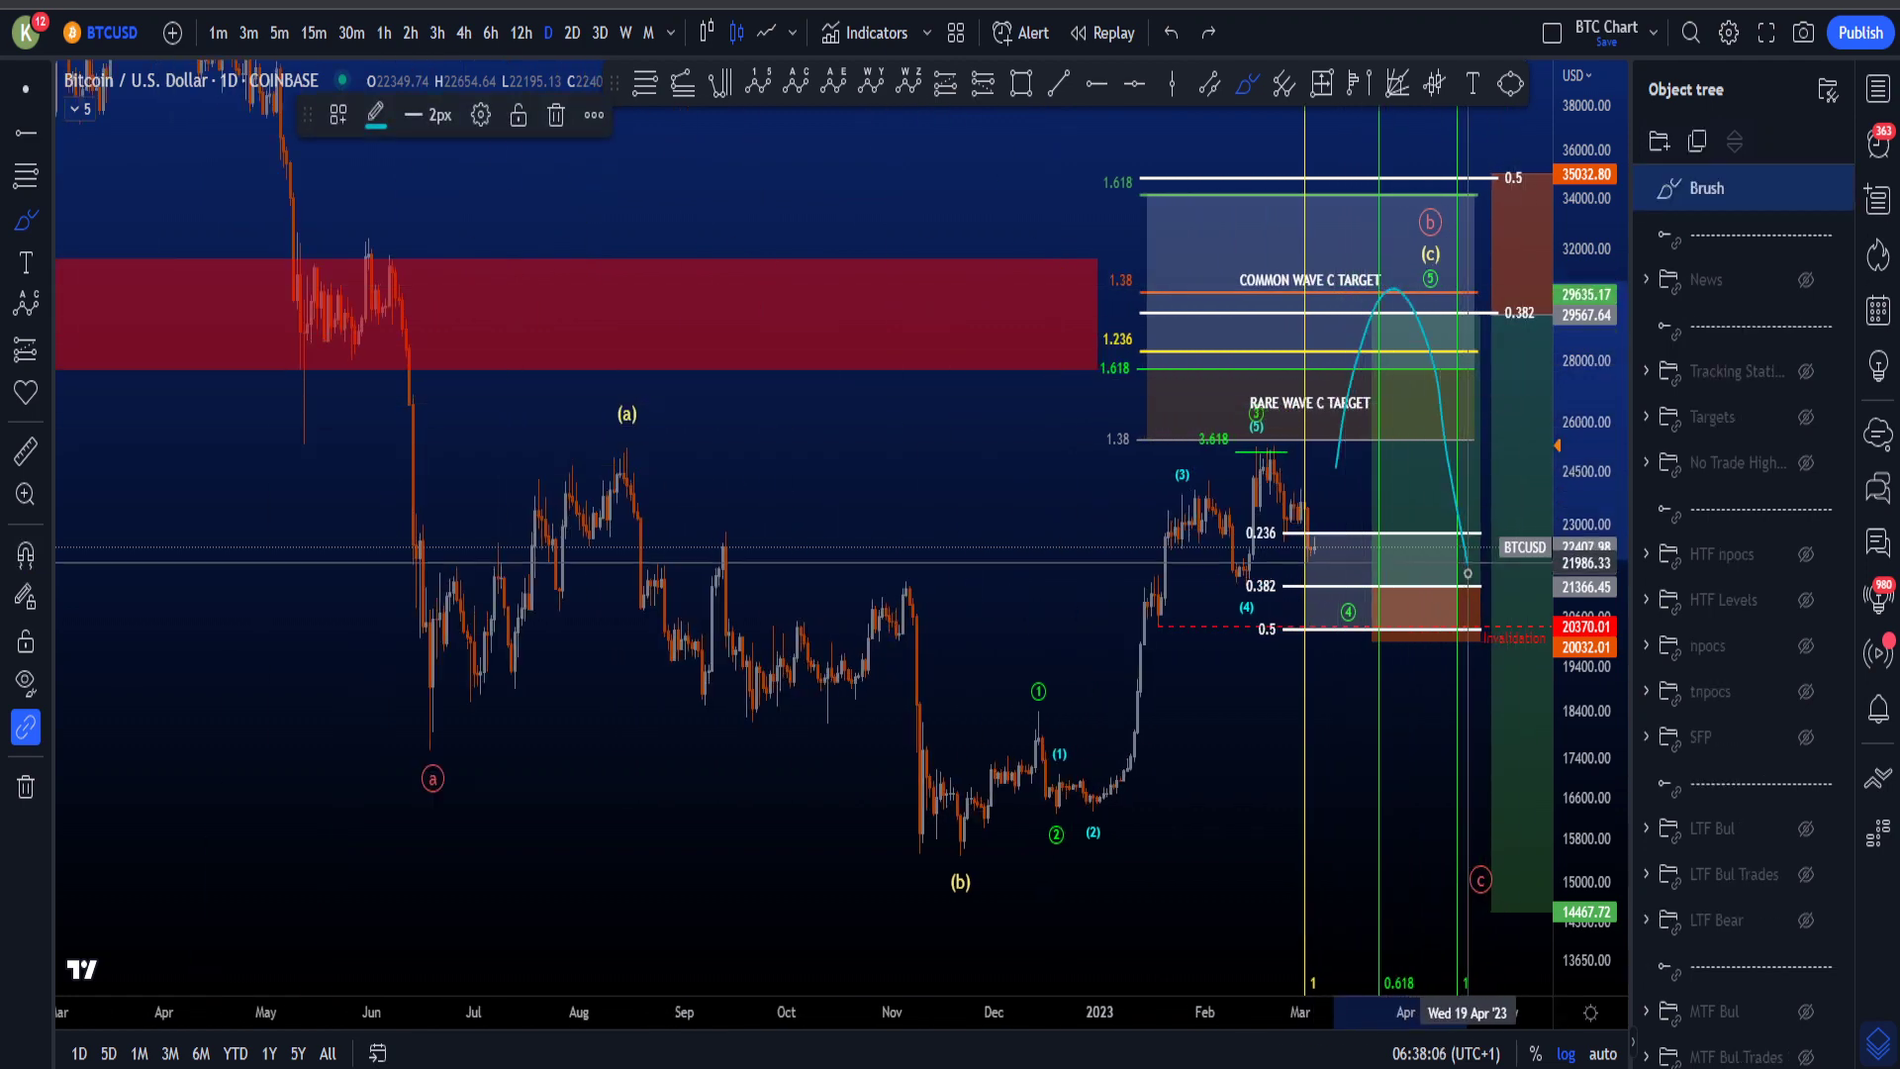
mouse_move(1482, 470)
mouse_down()
mouse_move(1497, 619)
mouse_move(1572, 608)
mouse_move(1572, 583)
mouse_up()
key(ctrl+z)
key(ctrl+z)
Step: Circle the wave (4) low beside the 0.382 retracement and mark the stop zone near the 0.5 level, undoing the strokes
scroll(1469, 583, up, 3)
drag(1576, 669, 1577, 598)
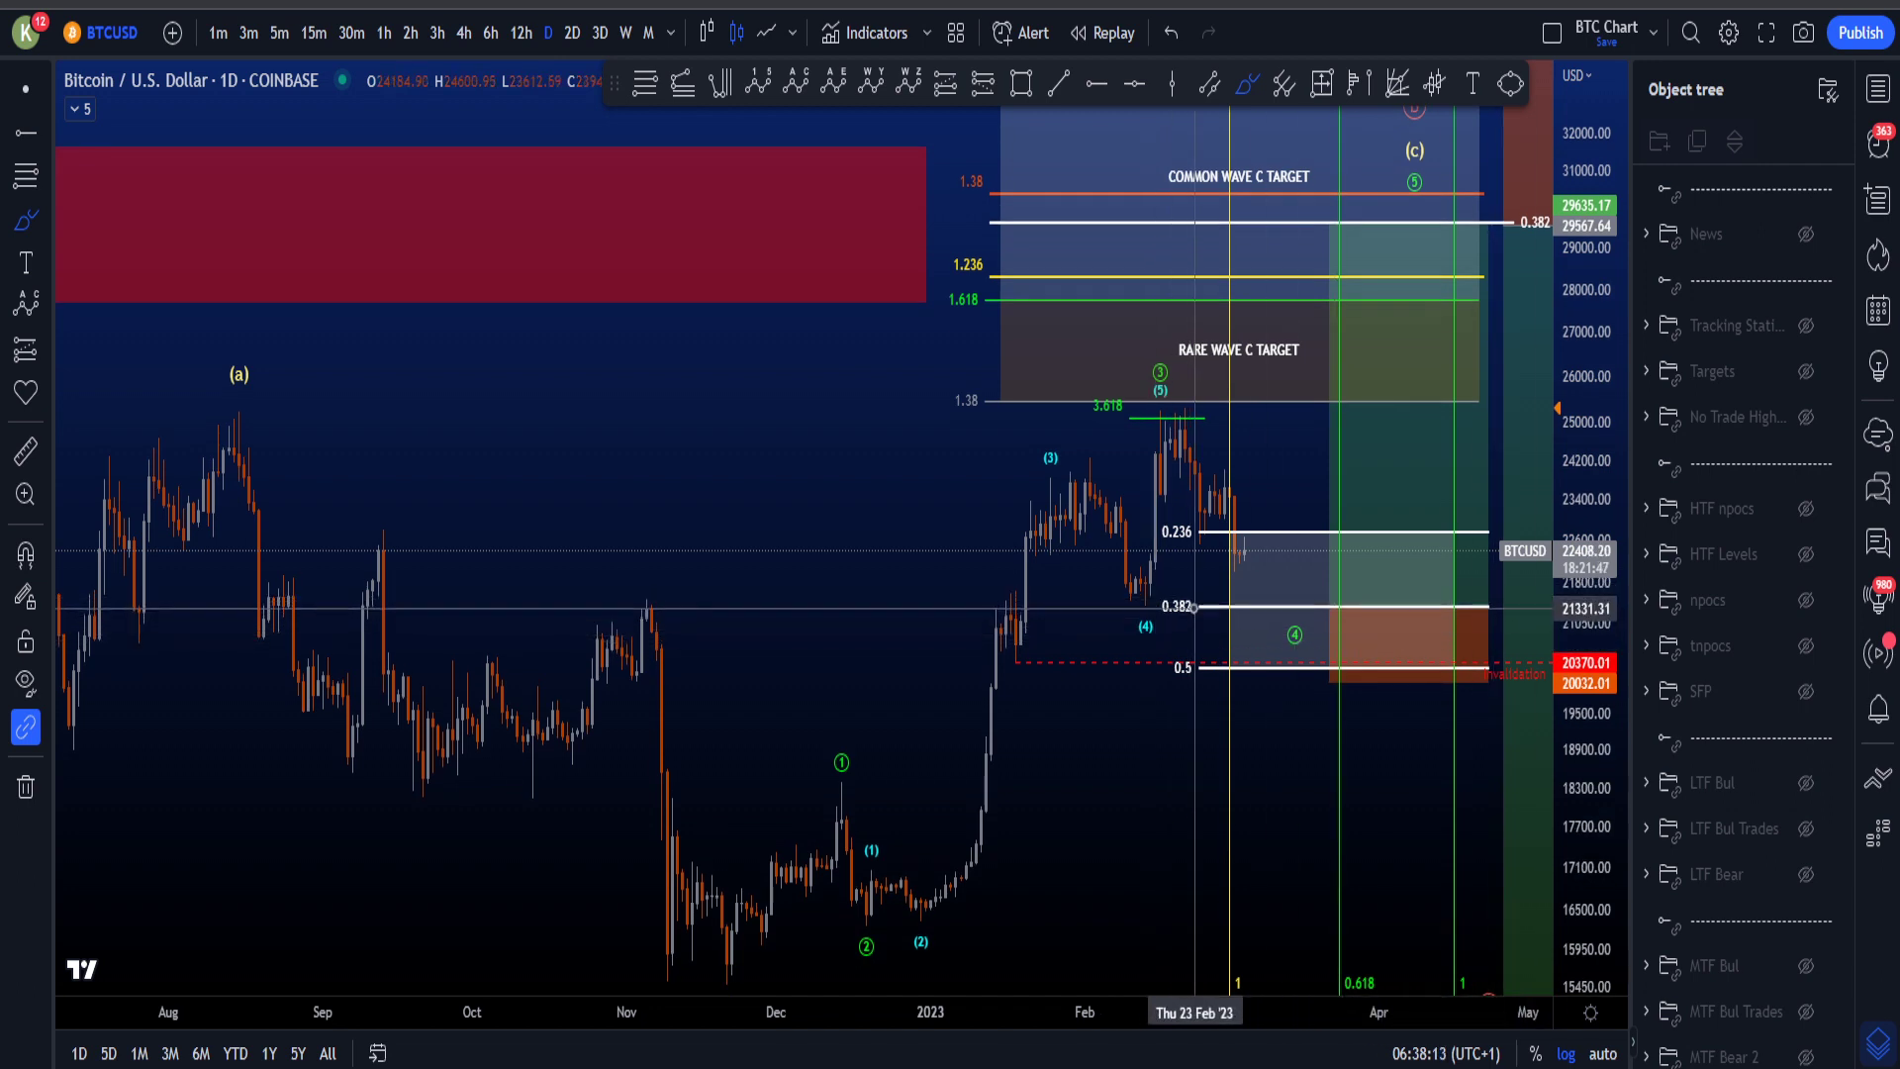
drag(1127, 612, 1141, 591)
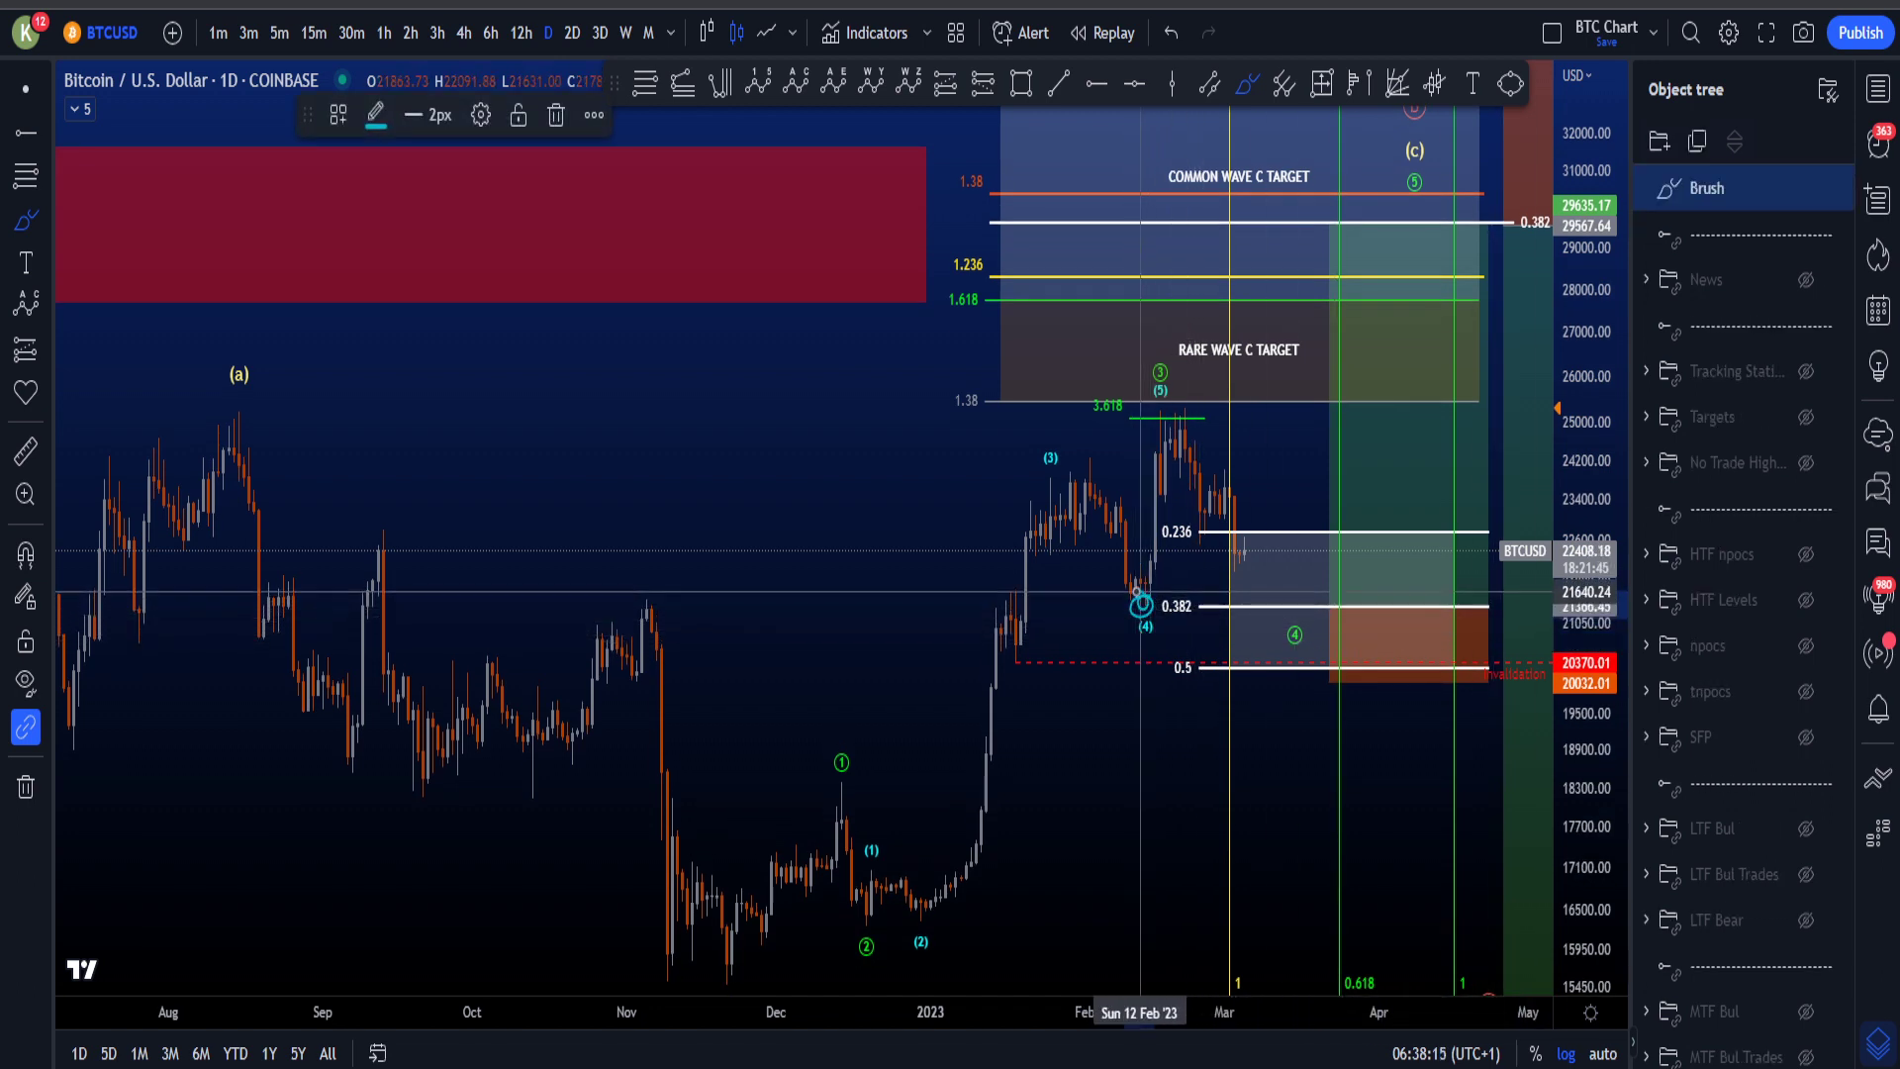
key(ctrl+z)
mouse_move(1333, 679)
mouse_down()
mouse_move(1351, 674)
mouse_move(1320, 672)
mouse_up()
key(ctrl+z)
key(ctrl+z)
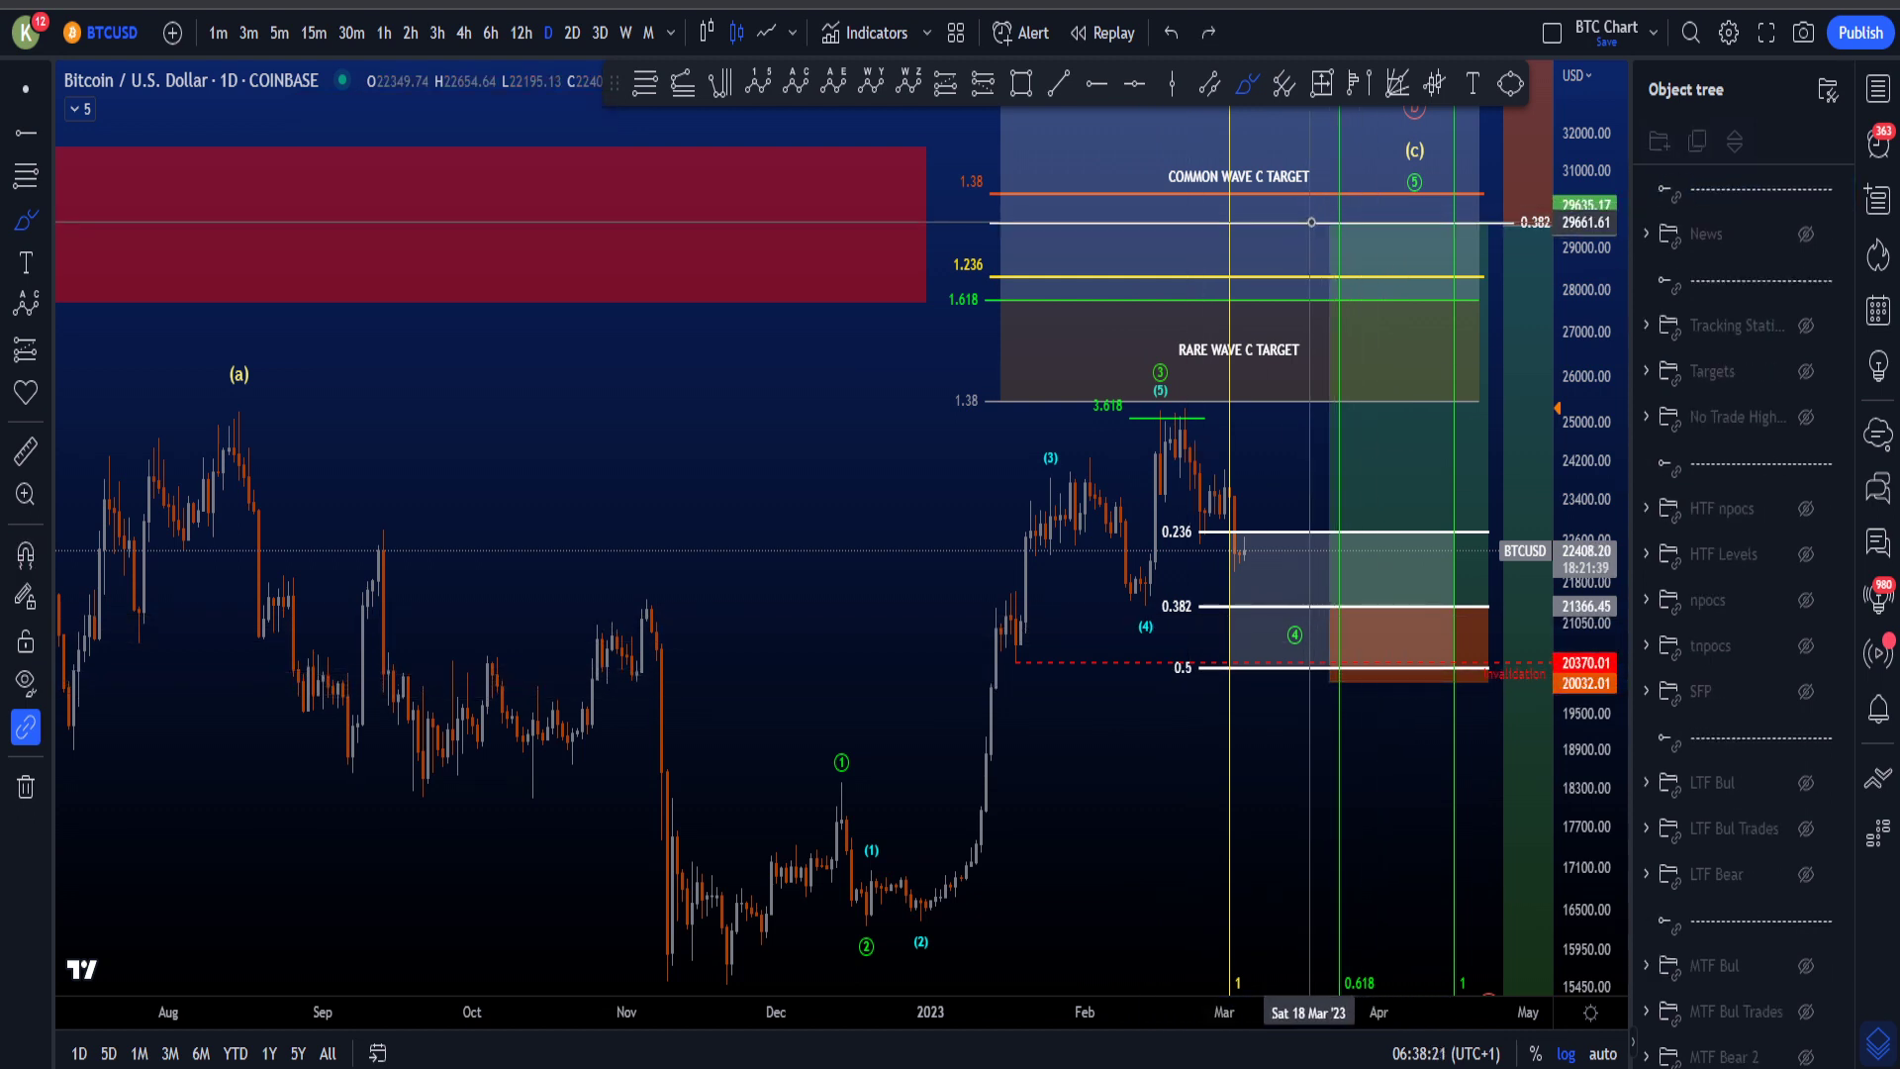
Step: Mark the 0.382 level beside the wave 5 target and the 0.5 level above it with the brush, undoing both marks
scroll(1376, 693, down, 5)
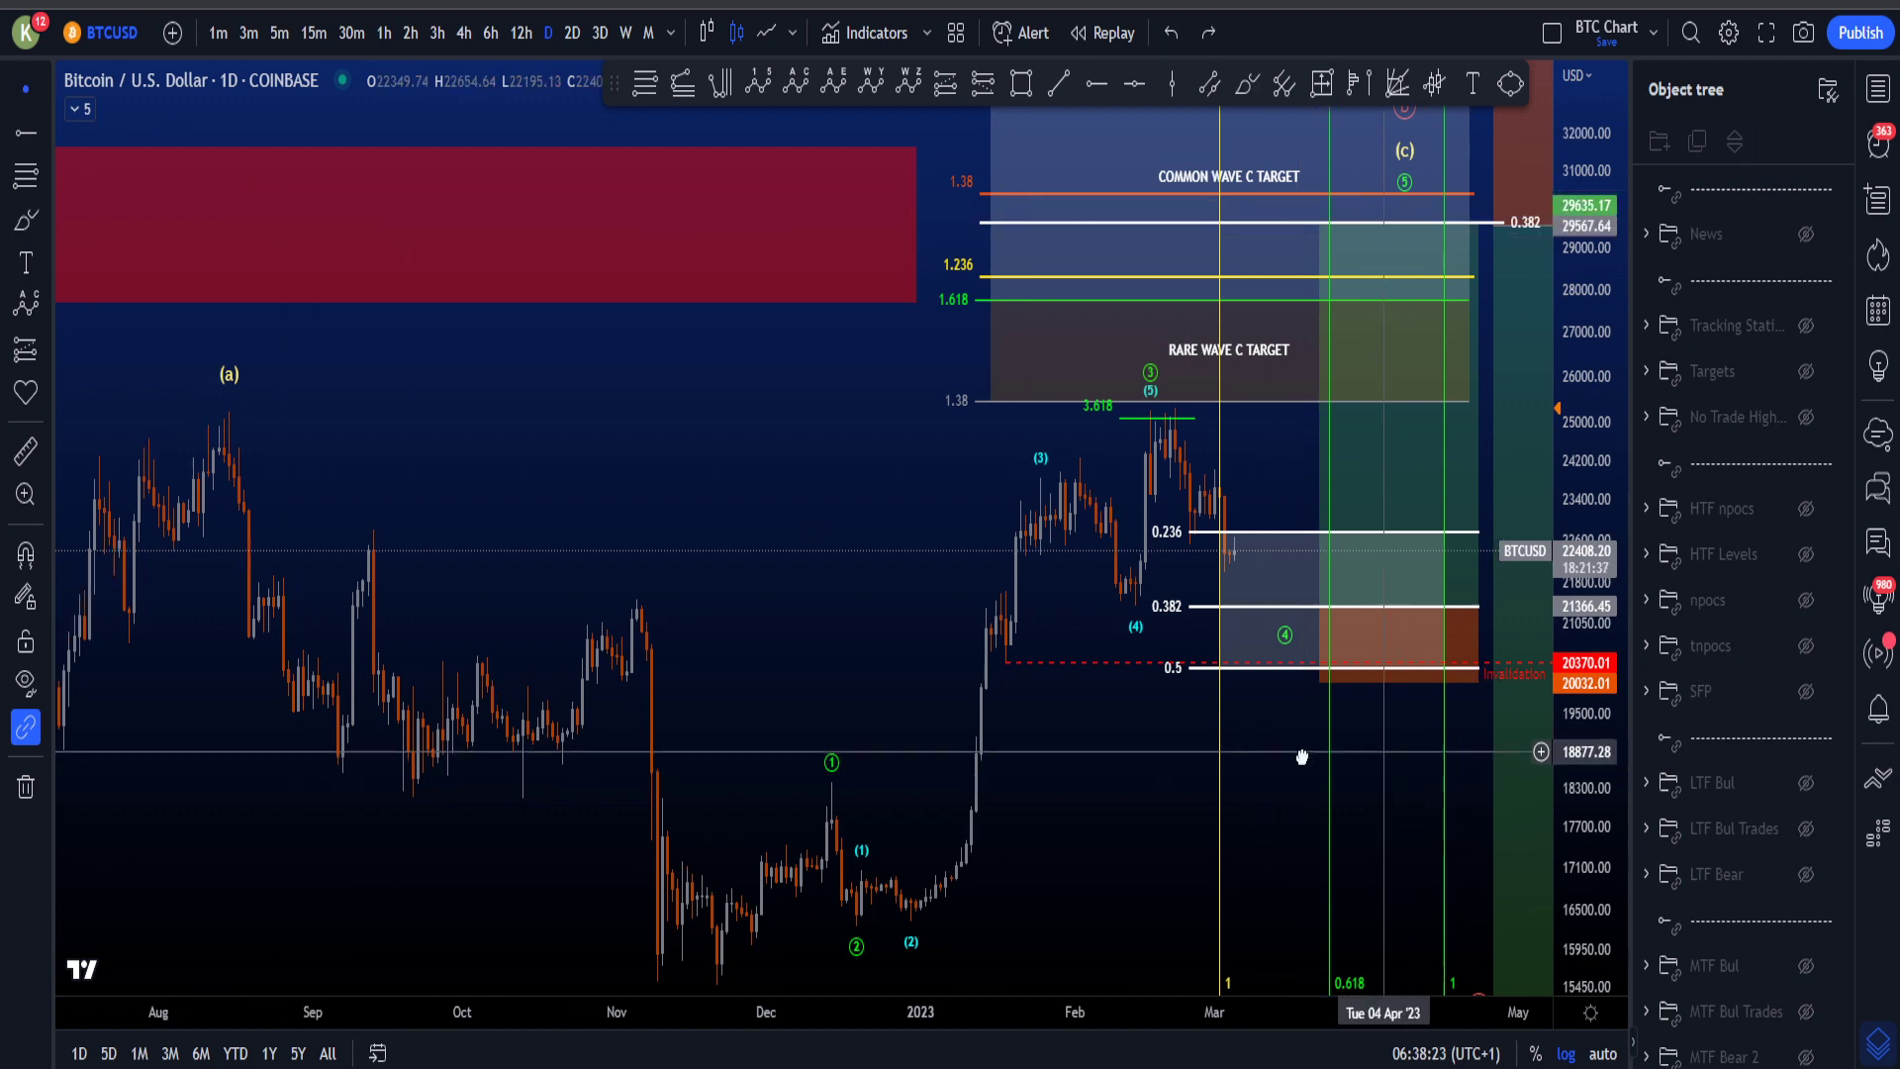
click(1241, 87)
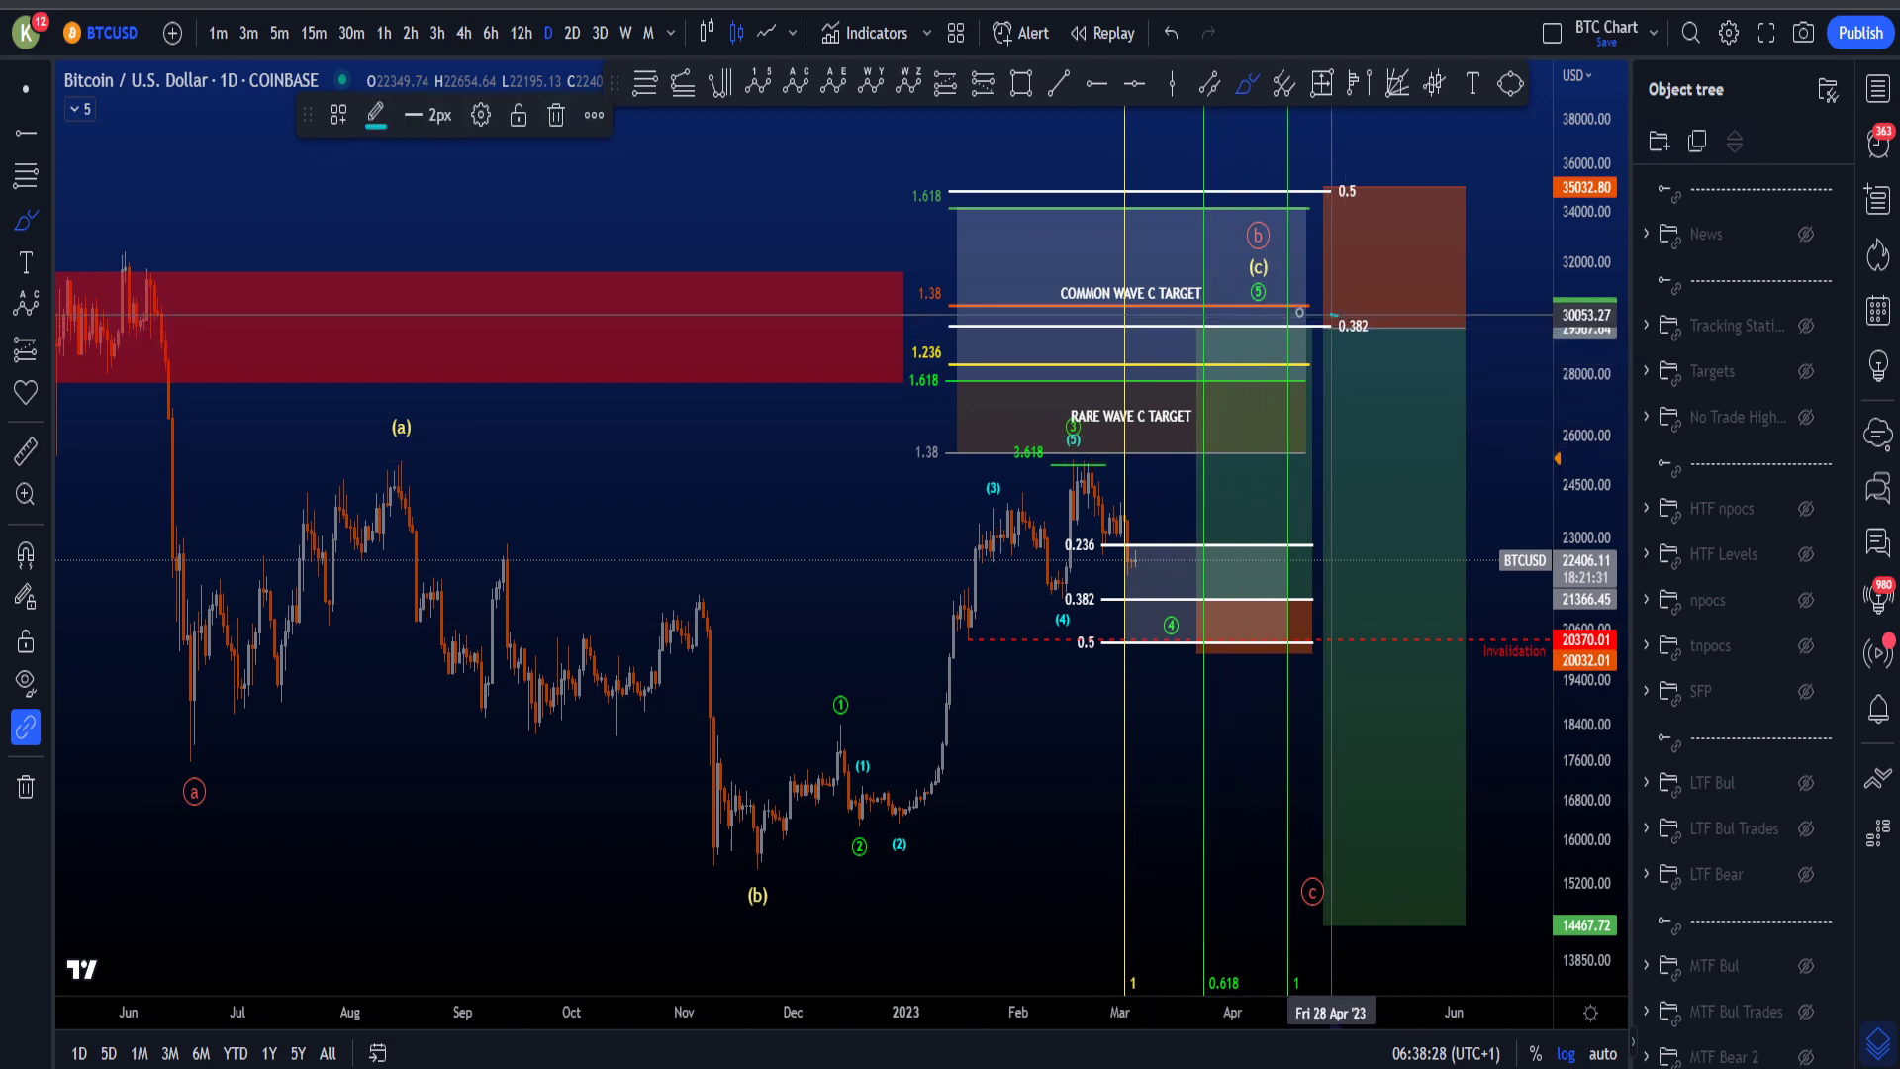
drag(1300, 312, 1303, 323)
key(ctrl+z)
drag(1247, 183, 1327, 191)
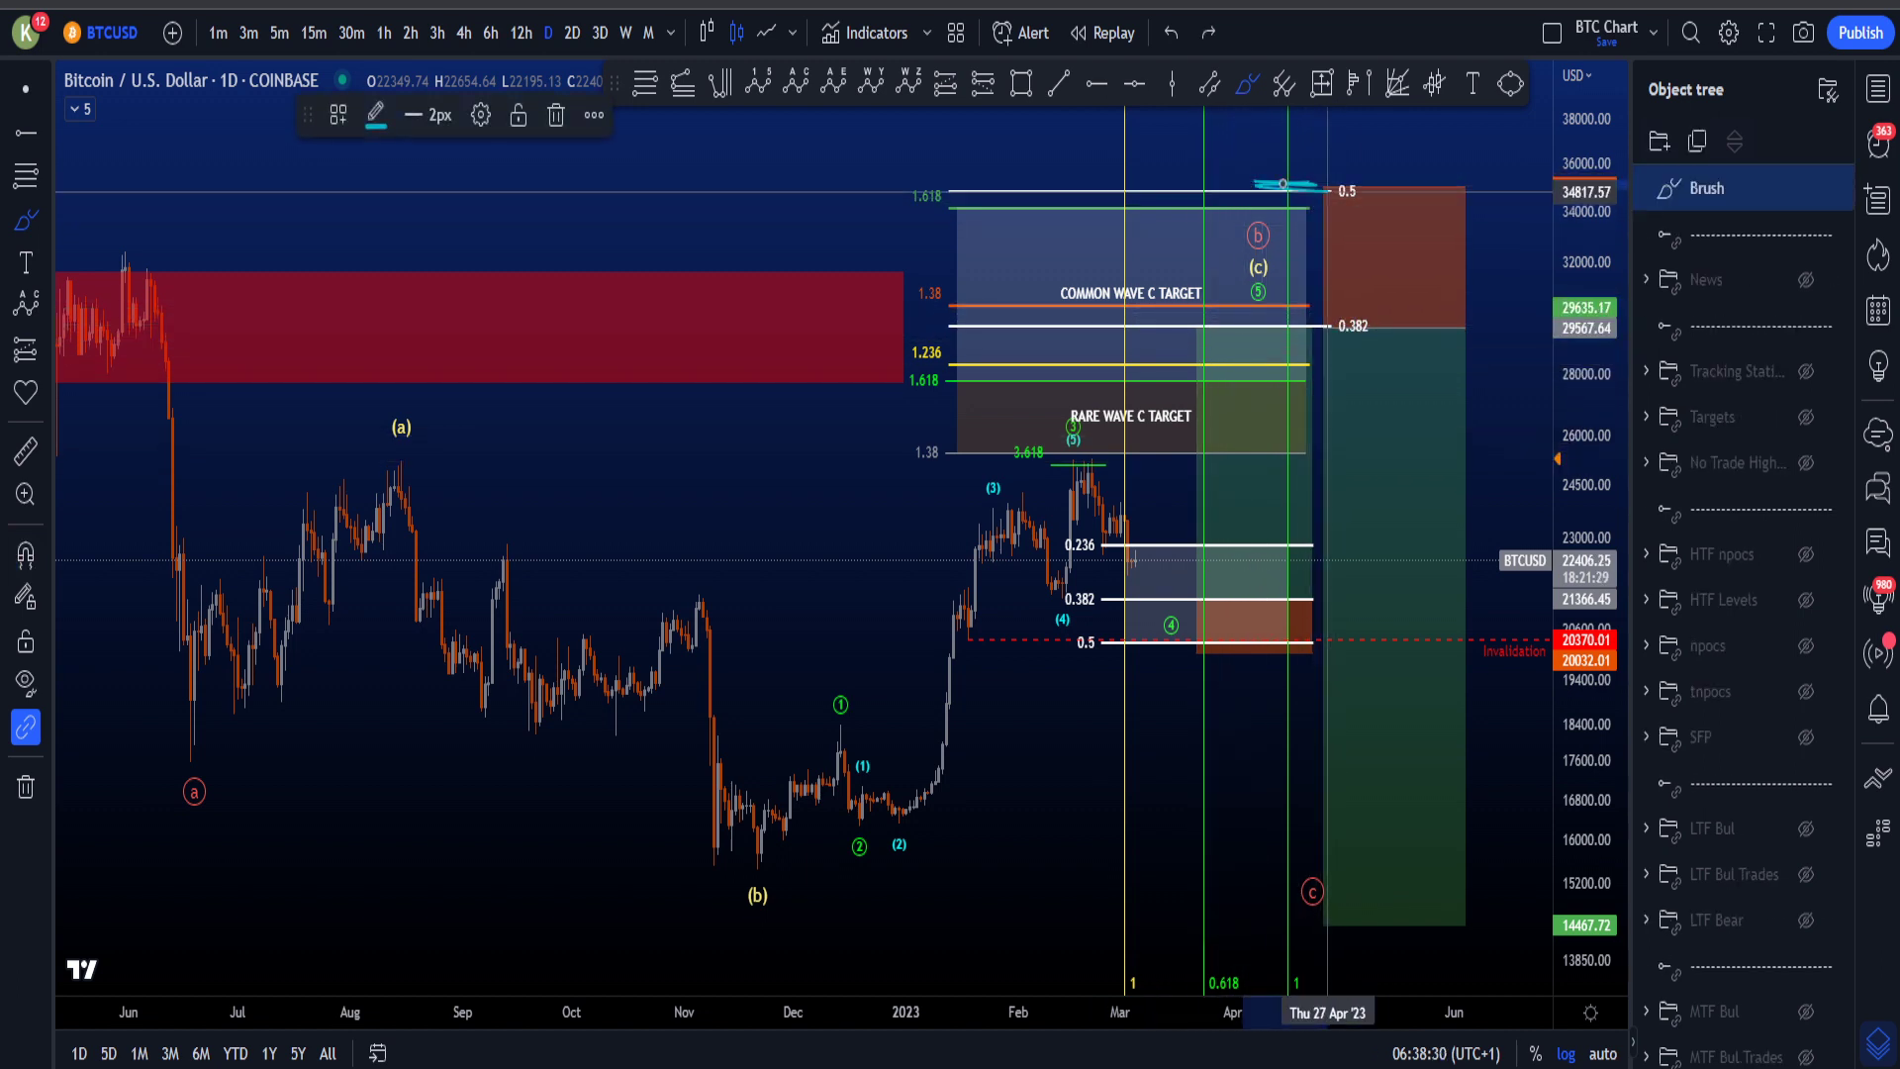
key(ctrl+z)
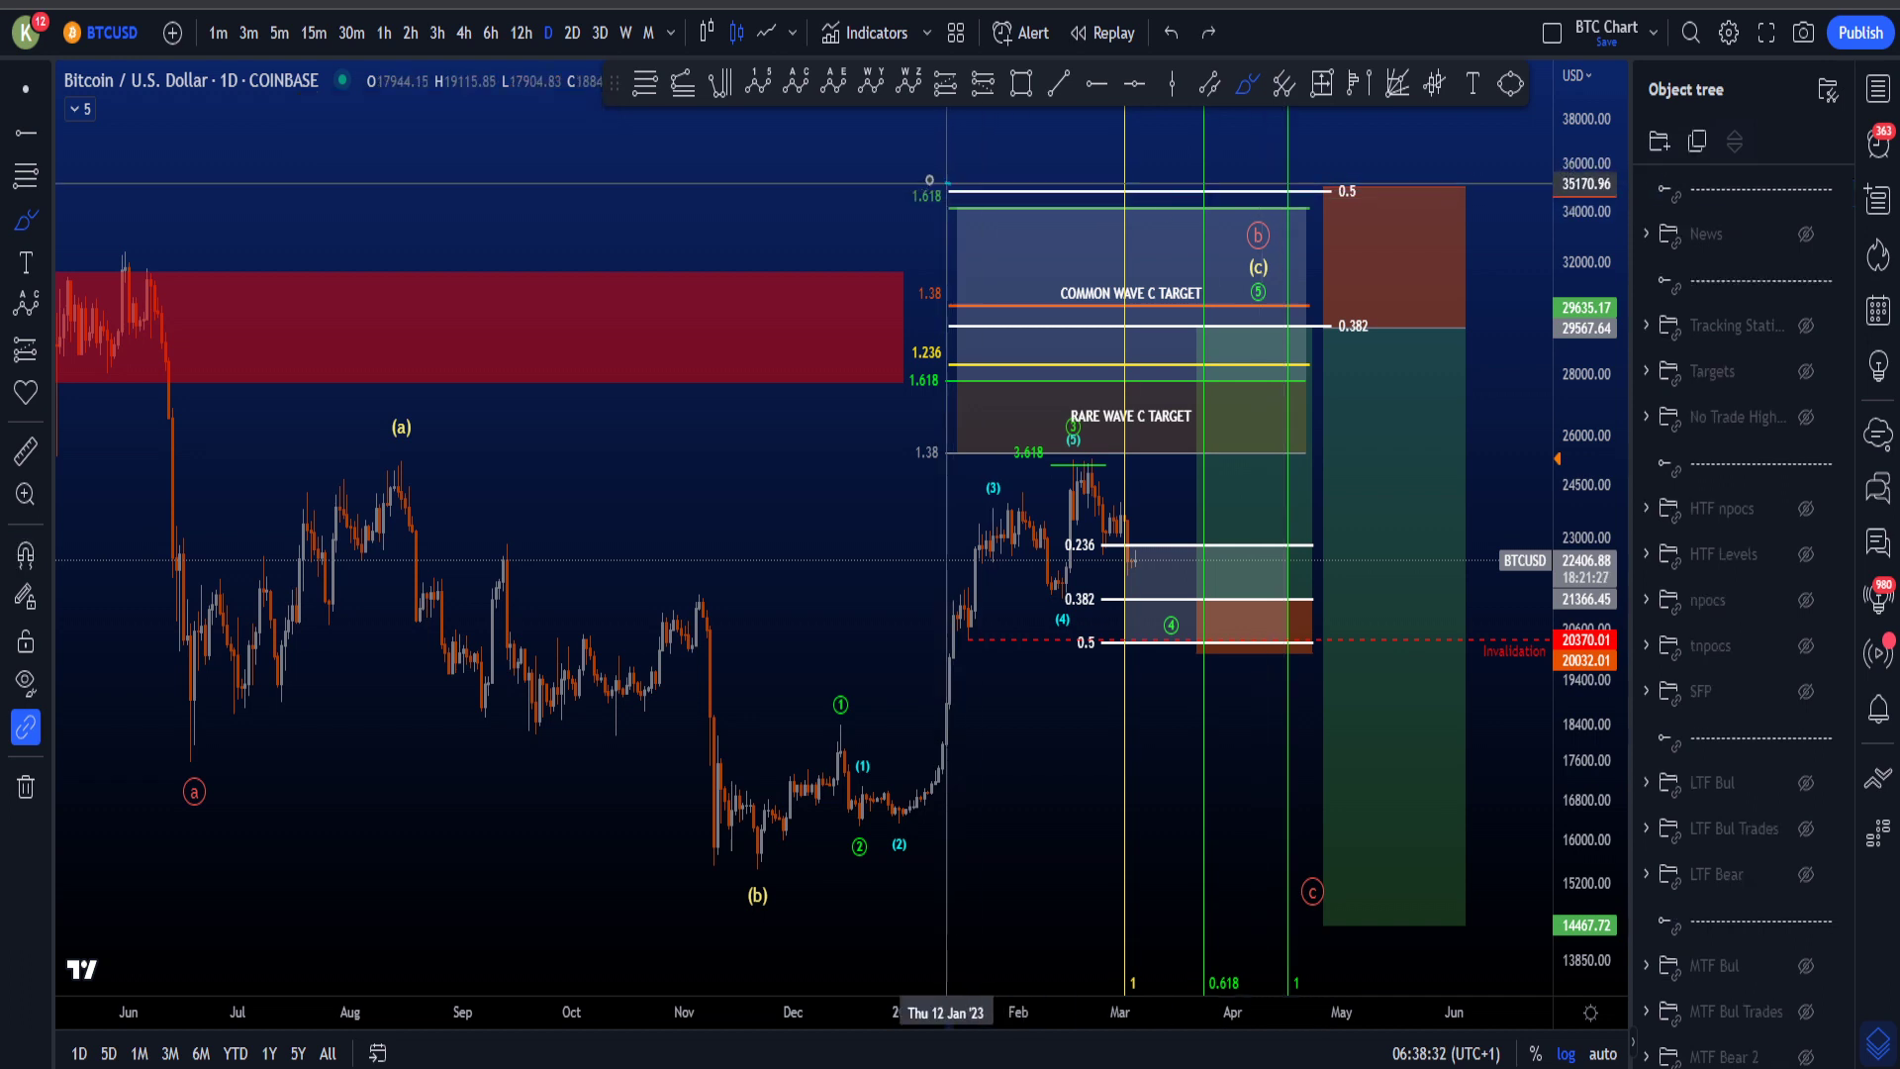
Step: Circle the upper 1.618 extension label and trace the decline from wave (a) to wave (b), undoing both brush marks
drag(930, 180, 946, 240)
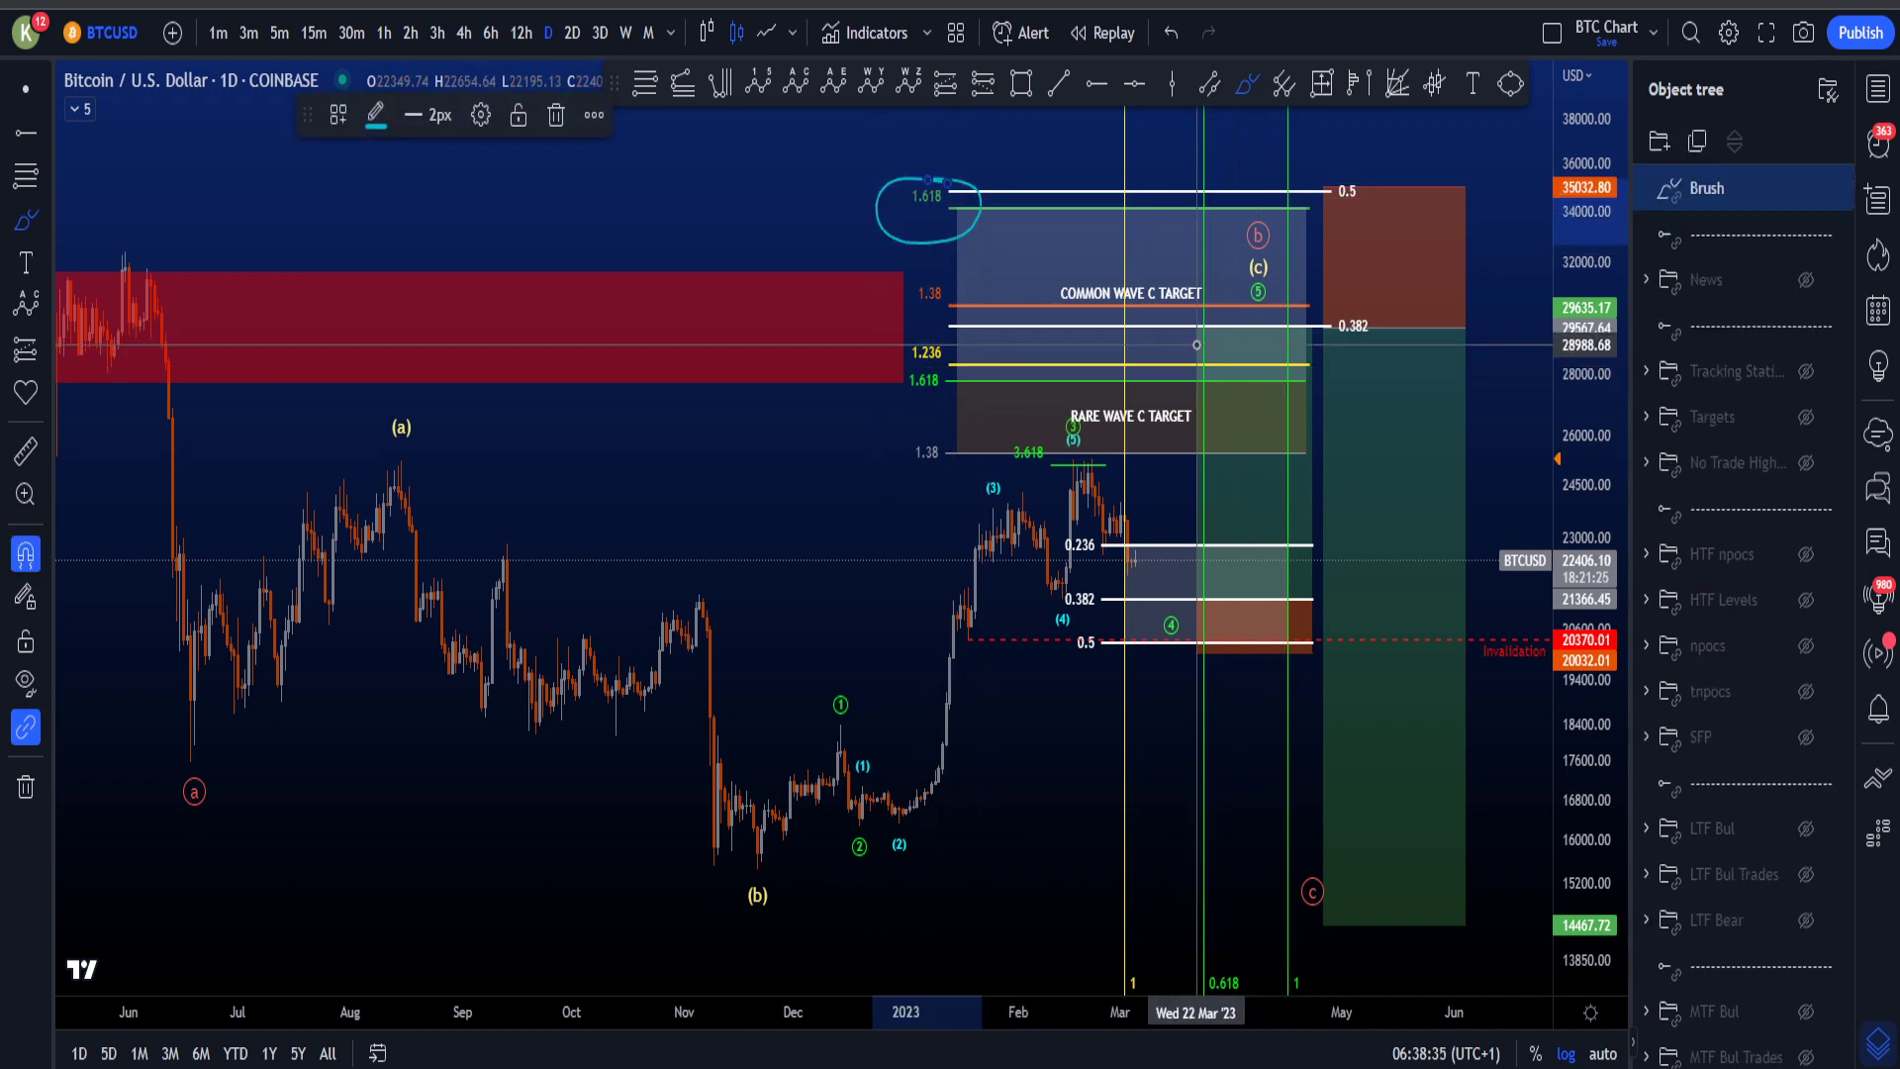
key(ctrl+z)
drag(399, 443, 810, 902)
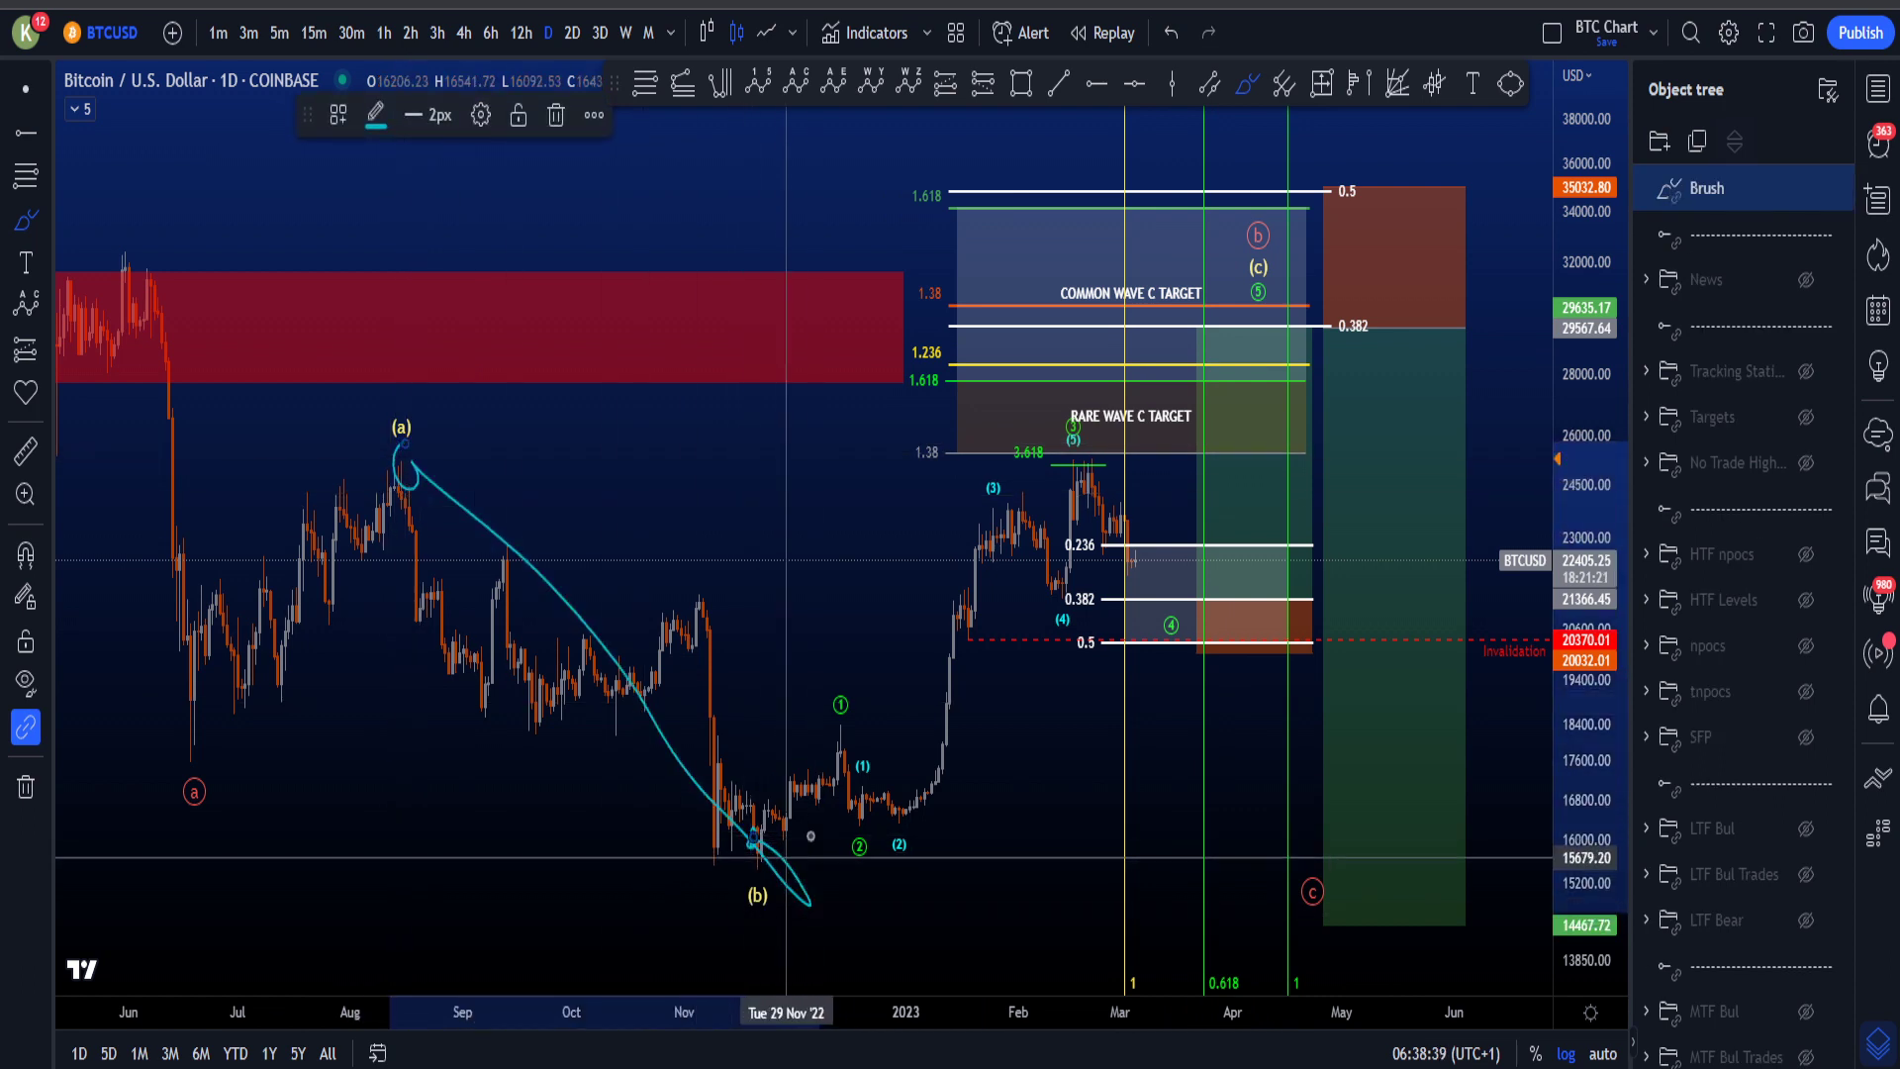
key(ctrl+z)
Step: Sketch the projected wave c drop inside the short position box and a mark below it, and remove the strokes
drag(1356, 312, 1395, 777)
mouse_move(1435, 712)
mouse_down()
mouse_move(1429, 861)
mouse_move(1396, 812)
mouse_up()
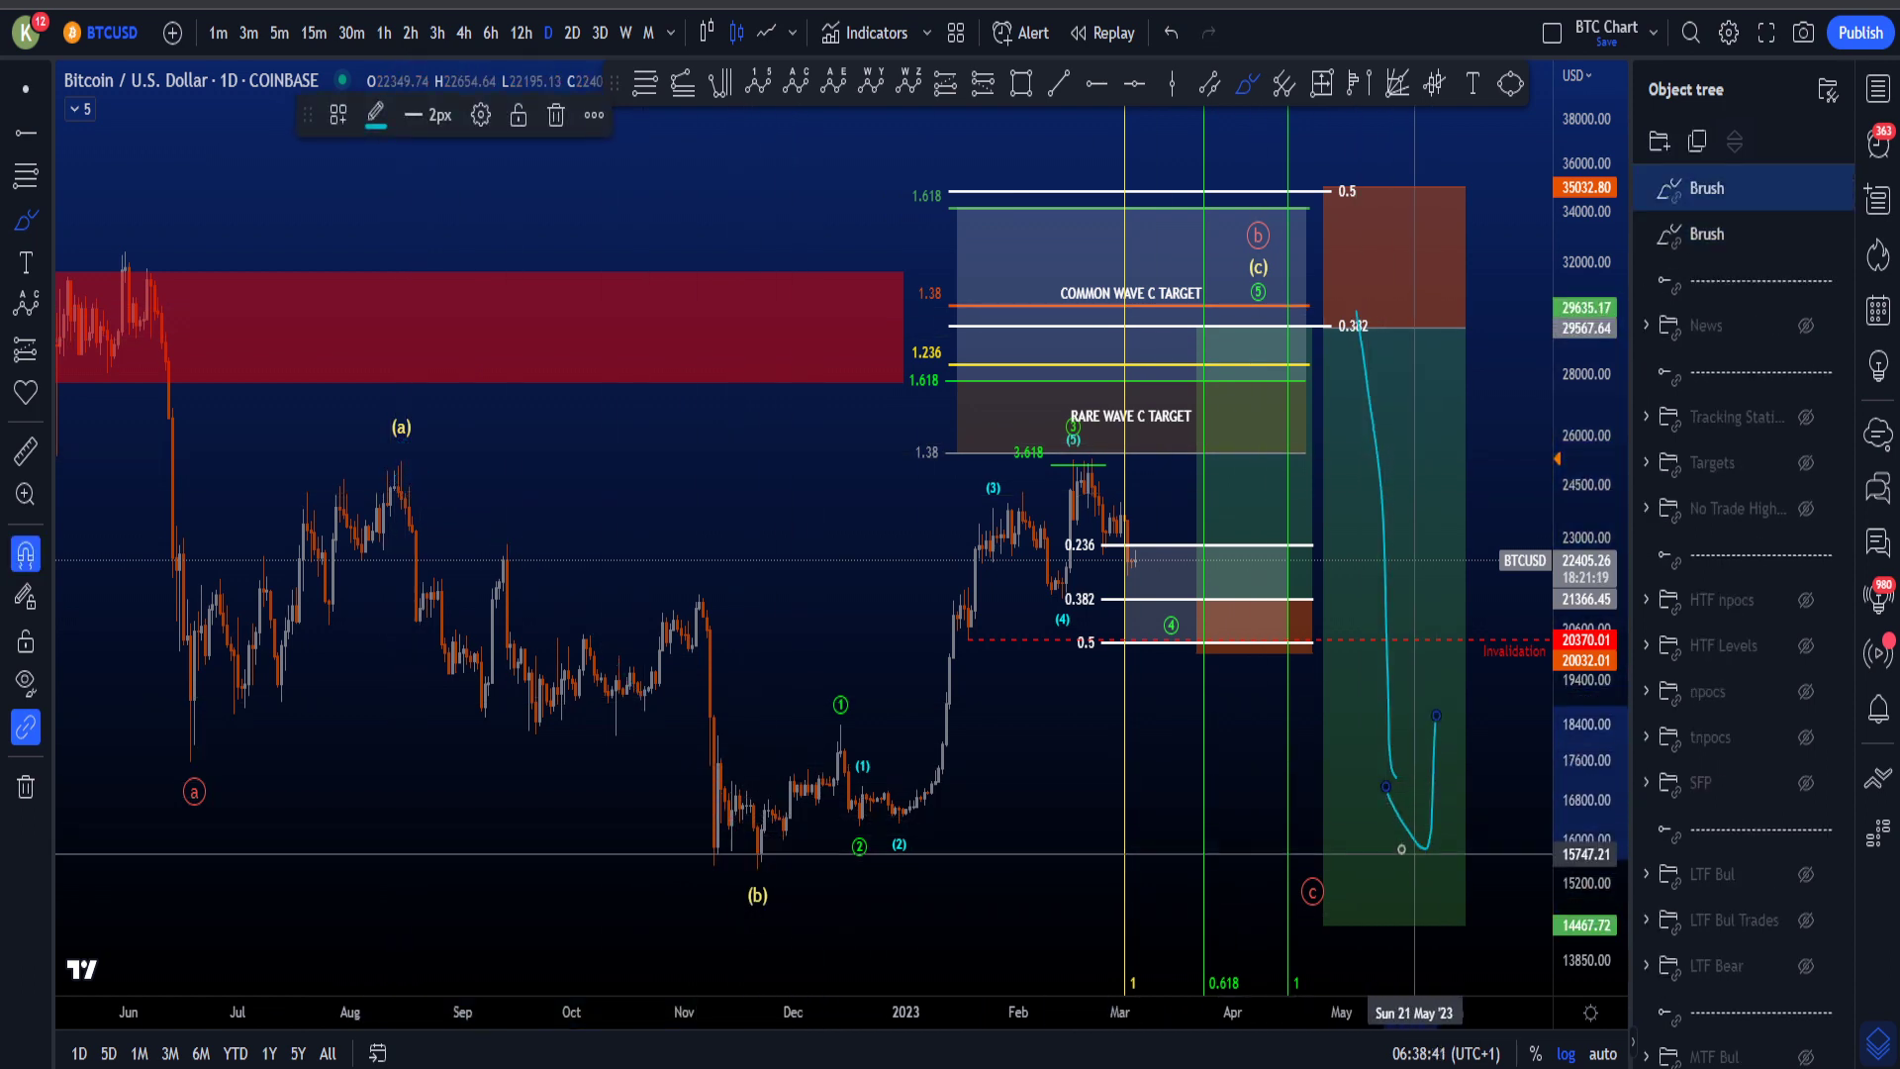
key(ctrl+z)
key(ctrl+z)
mouse_move(1360, 941)
mouse_down()
mouse_move(1275, 950)
mouse_move(1419, 974)
mouse_up()
key(Delete)
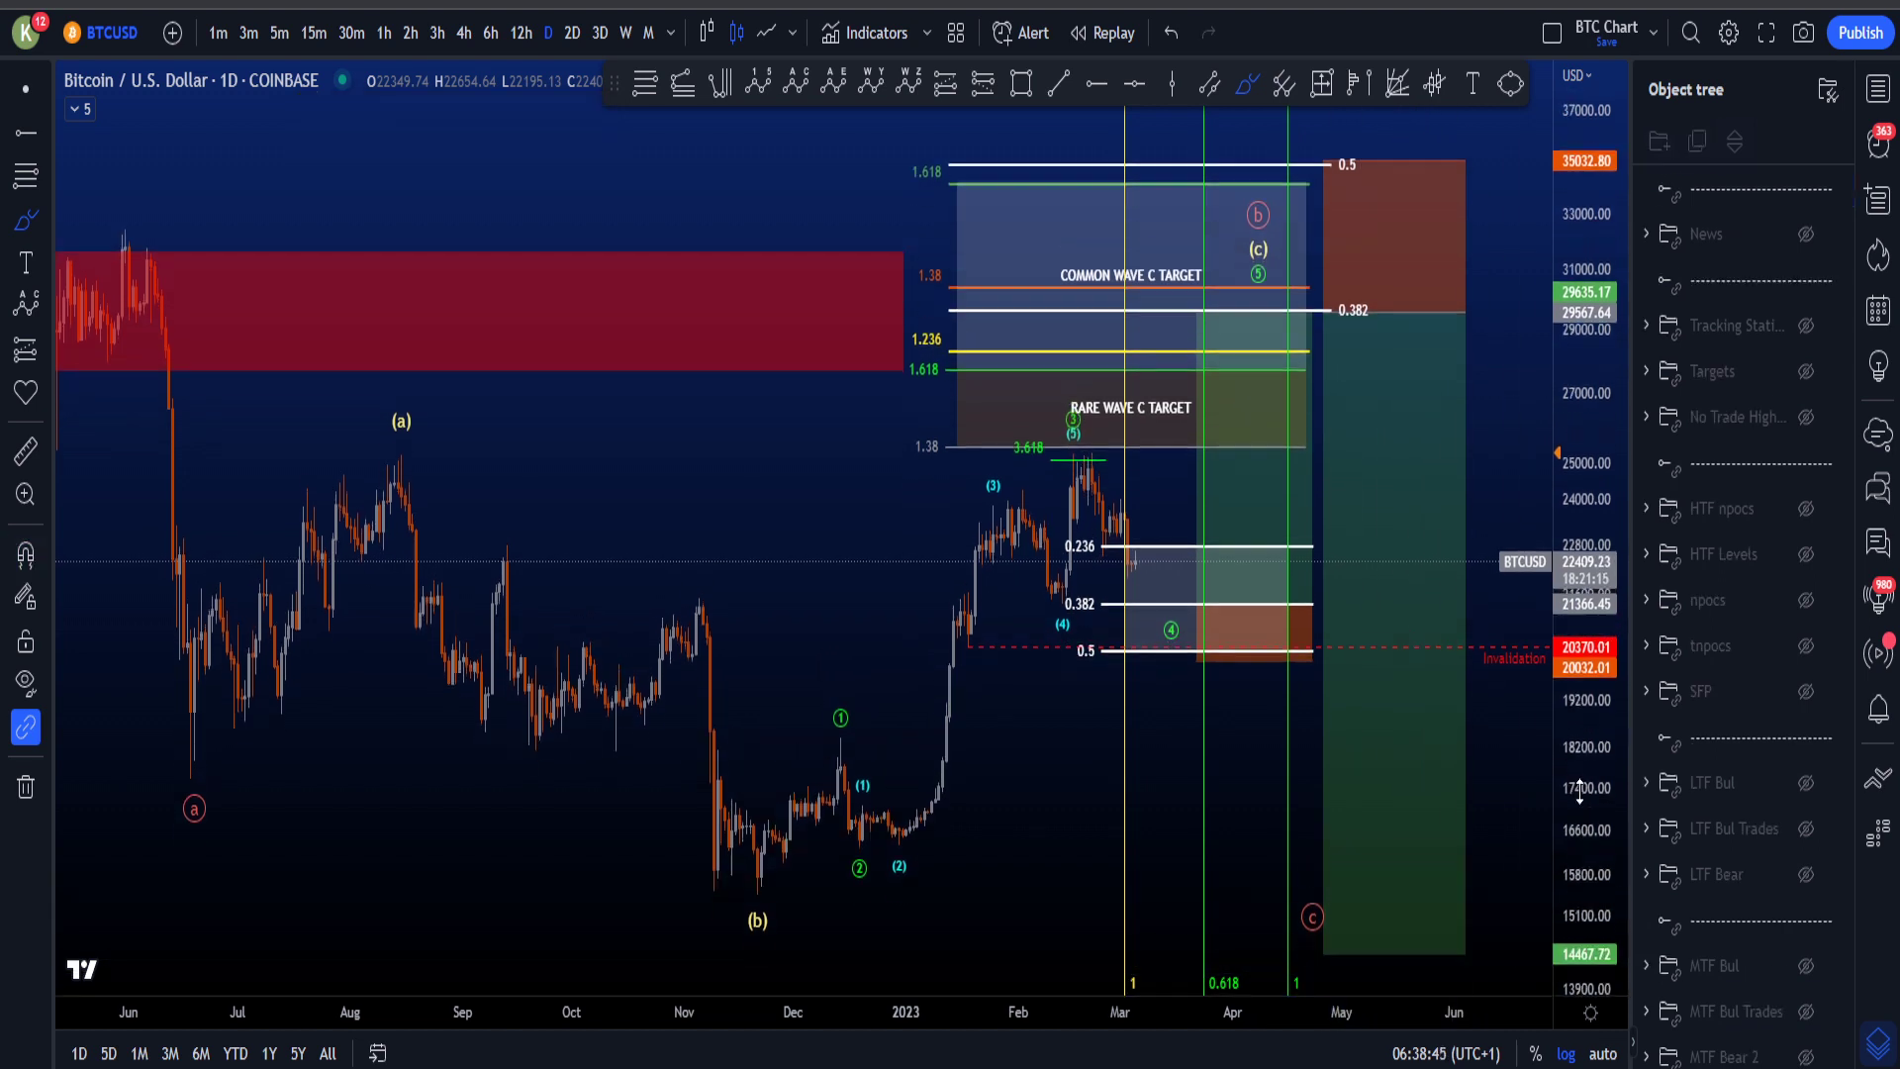
Step: Hide the HTF Bul and HTF Bul Trades drawing groups and show the HTF Bear group on the chart
scroll(1767, 903, down, 3)
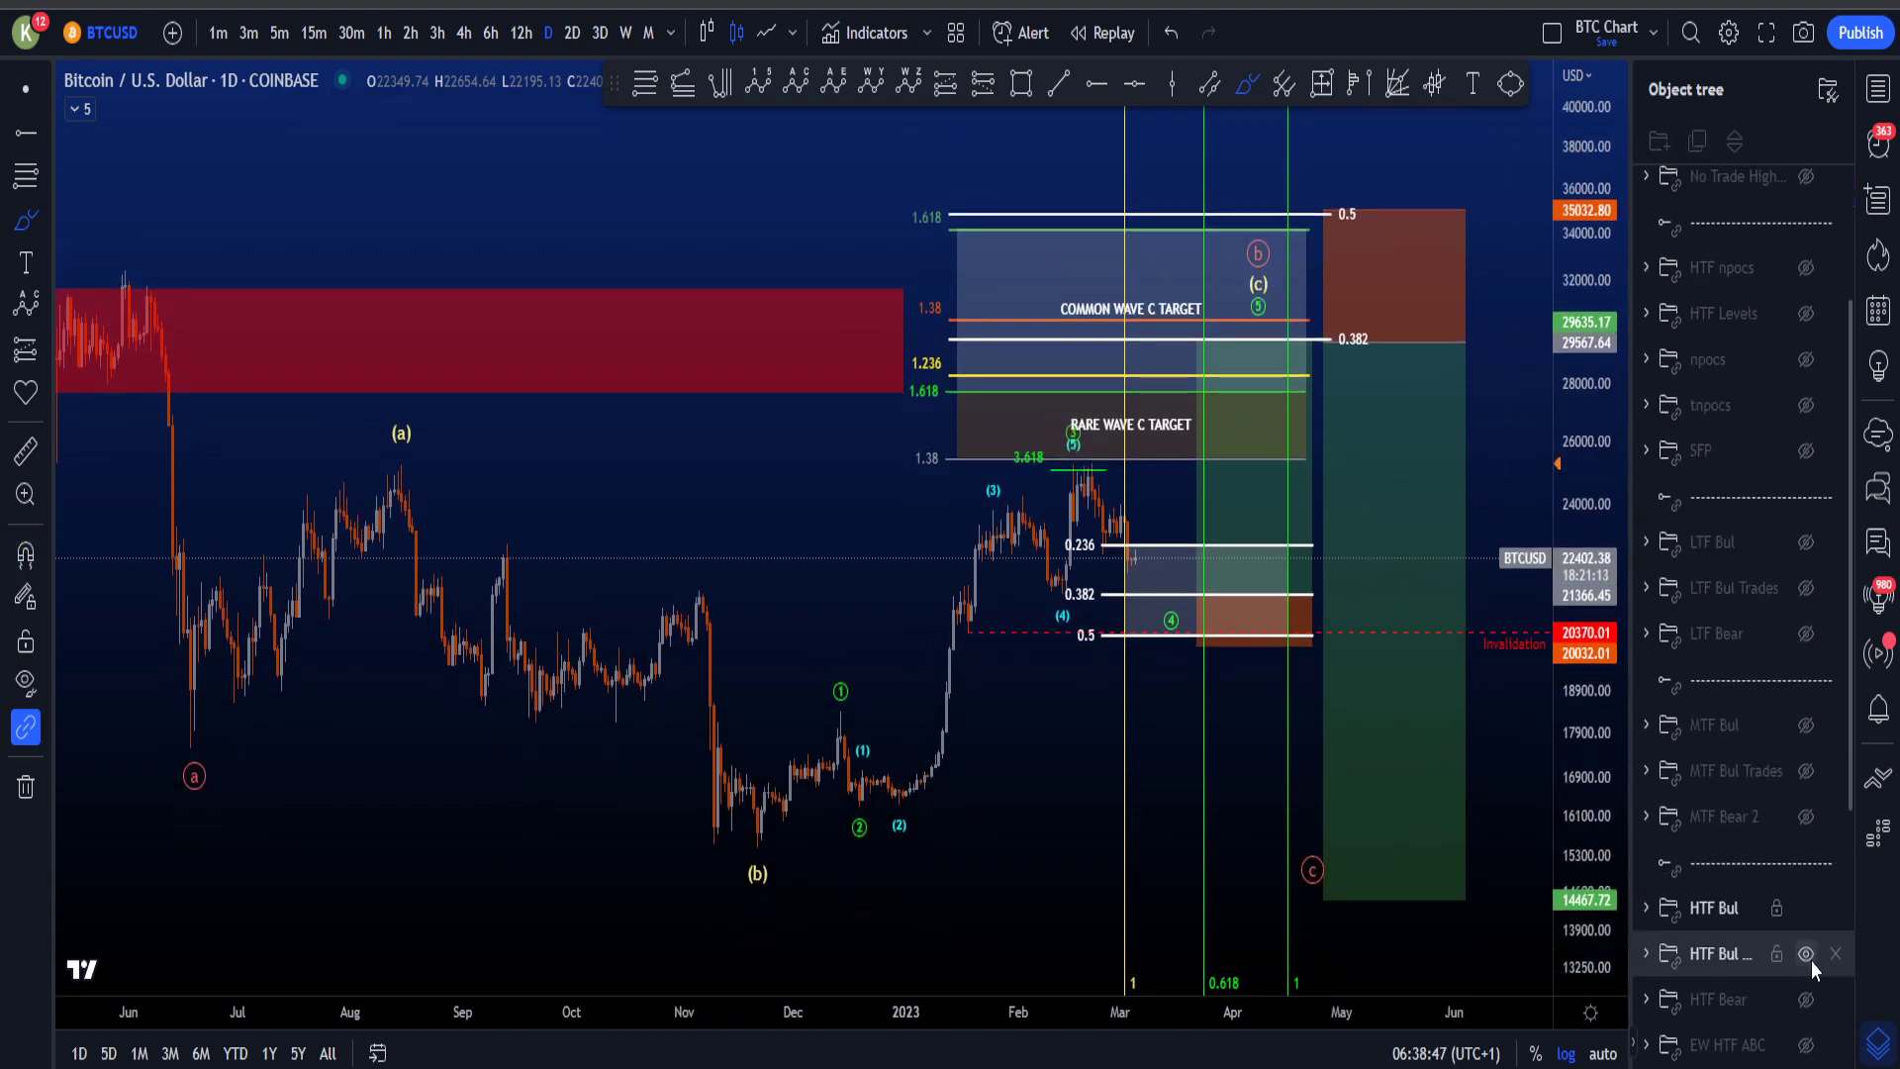
click(1772, 954)
click(1807, 1001)
click(1807, 956)
click(1806, 998)
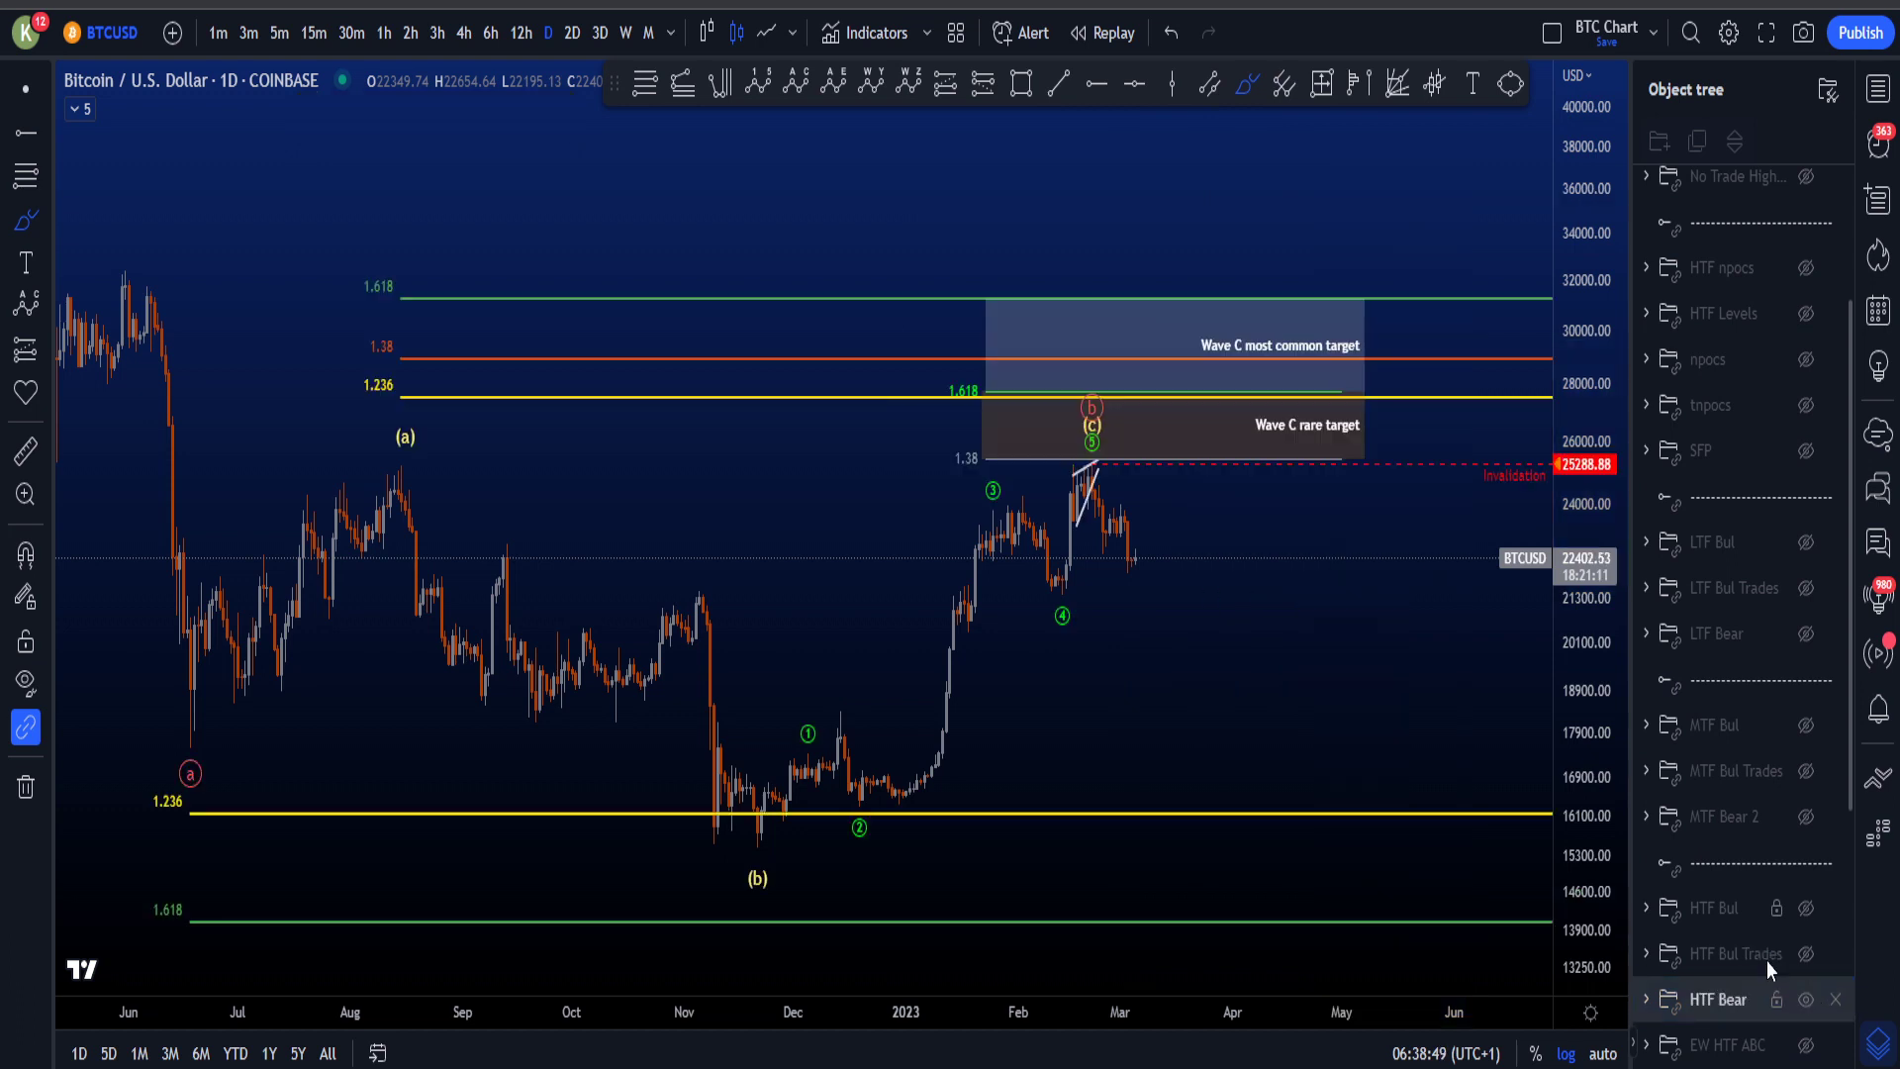
Step: Circle the wave (a) high and the wave (c) high on the bearish count with the brush, undoing both marks
scroll(1067, 624, up, 2)
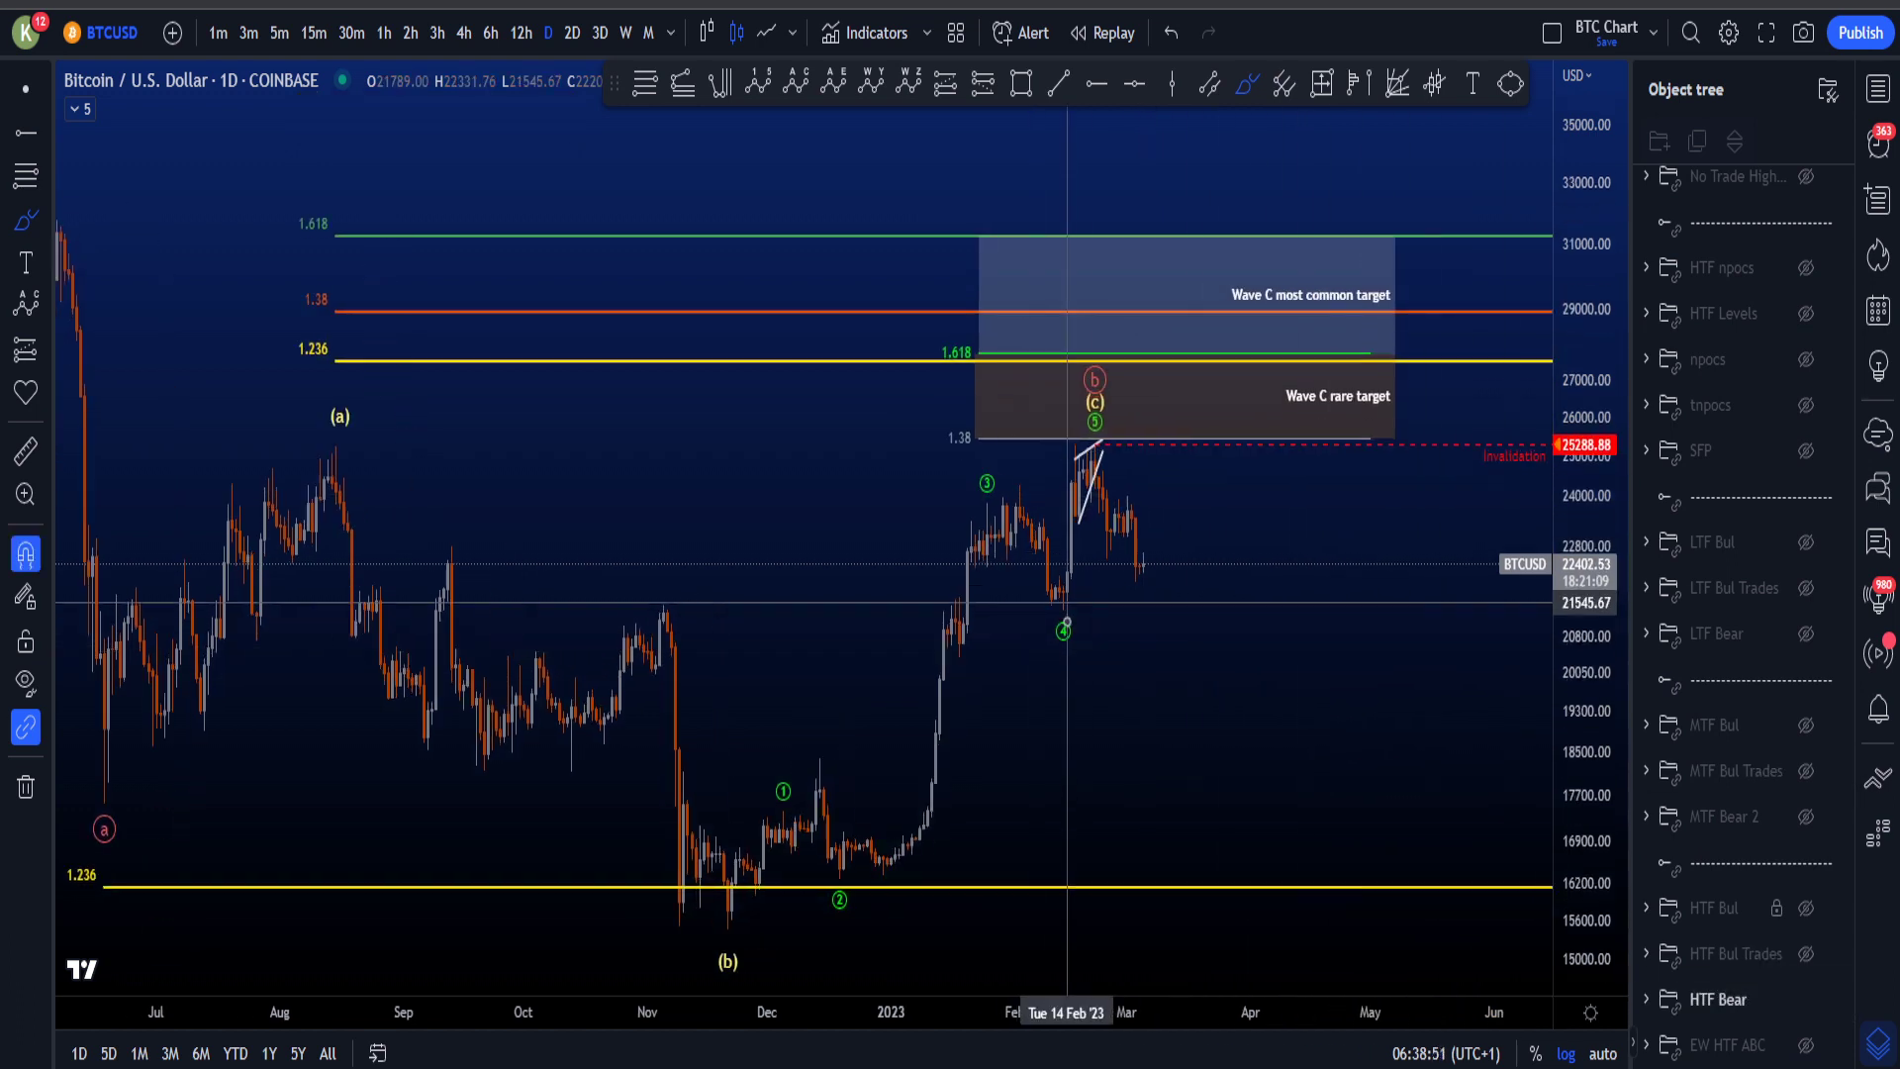
drag(348, 425, 347, 444)
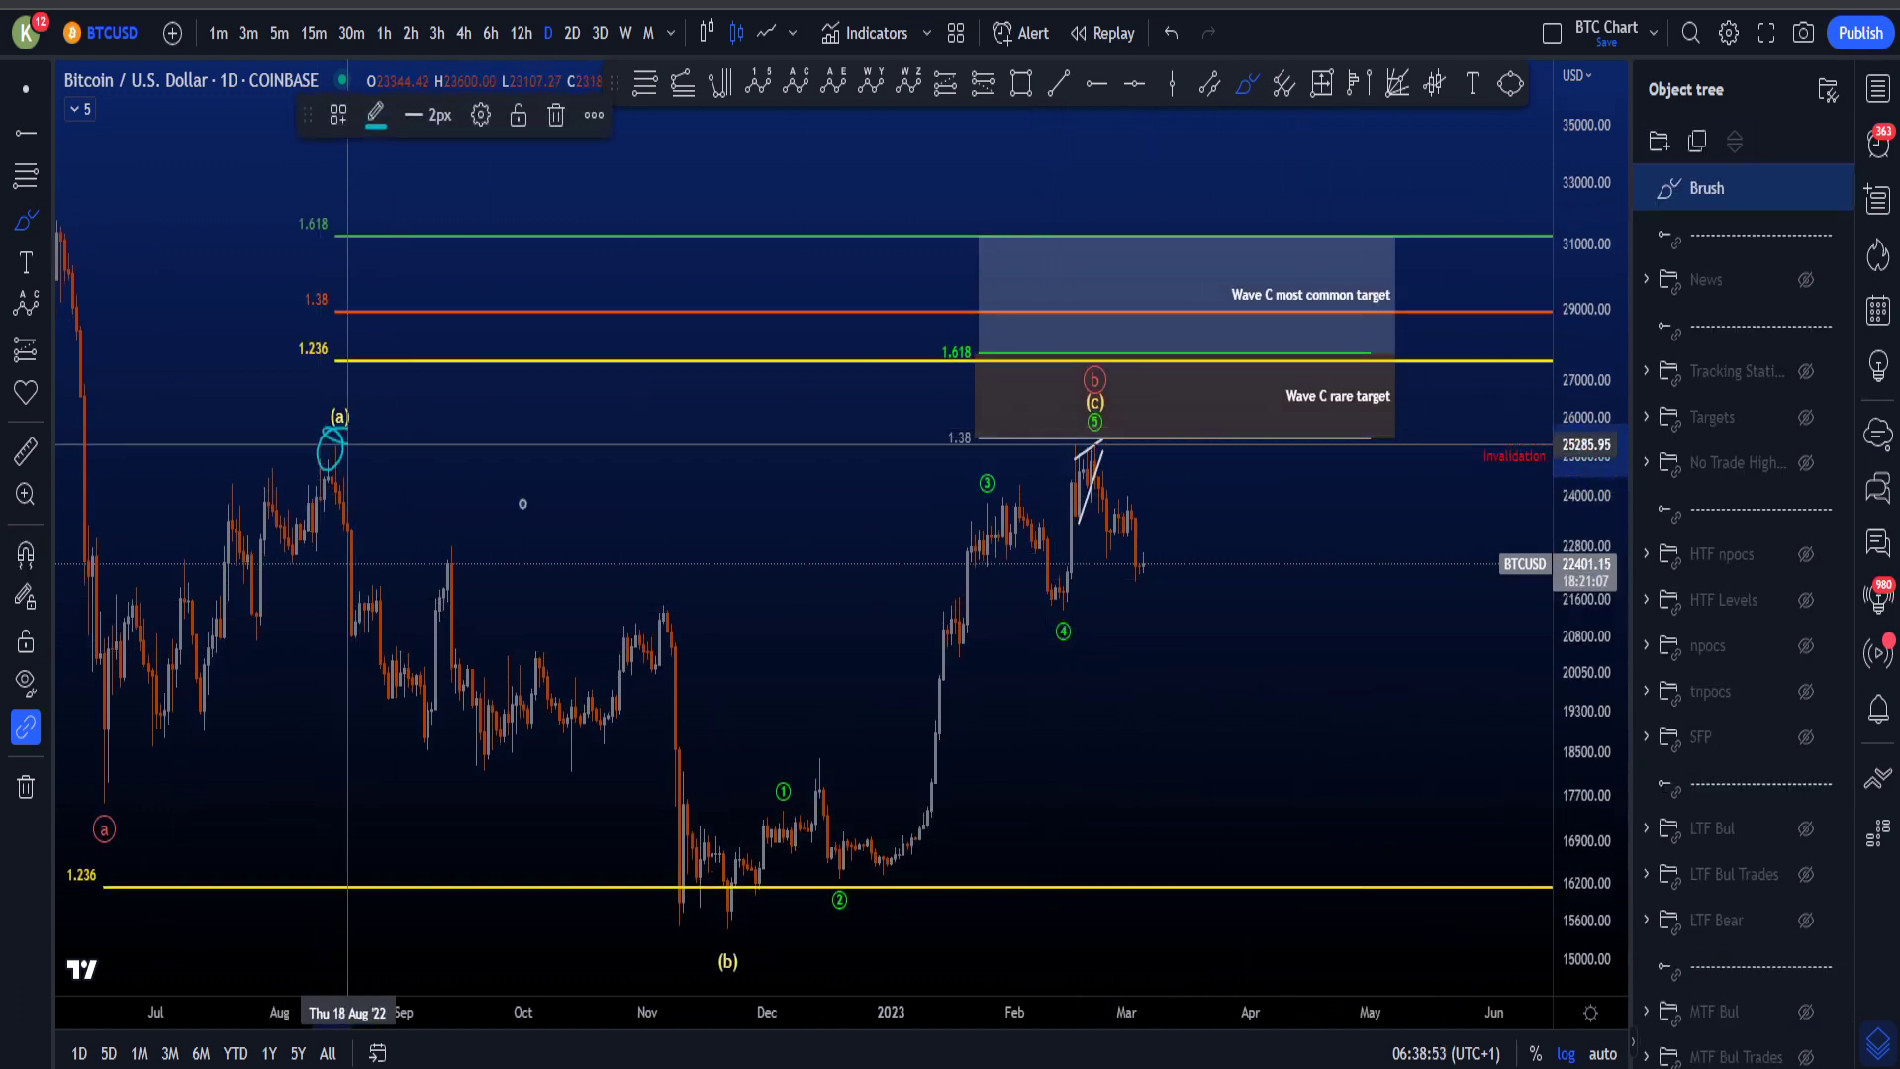
key(ctrl+z)
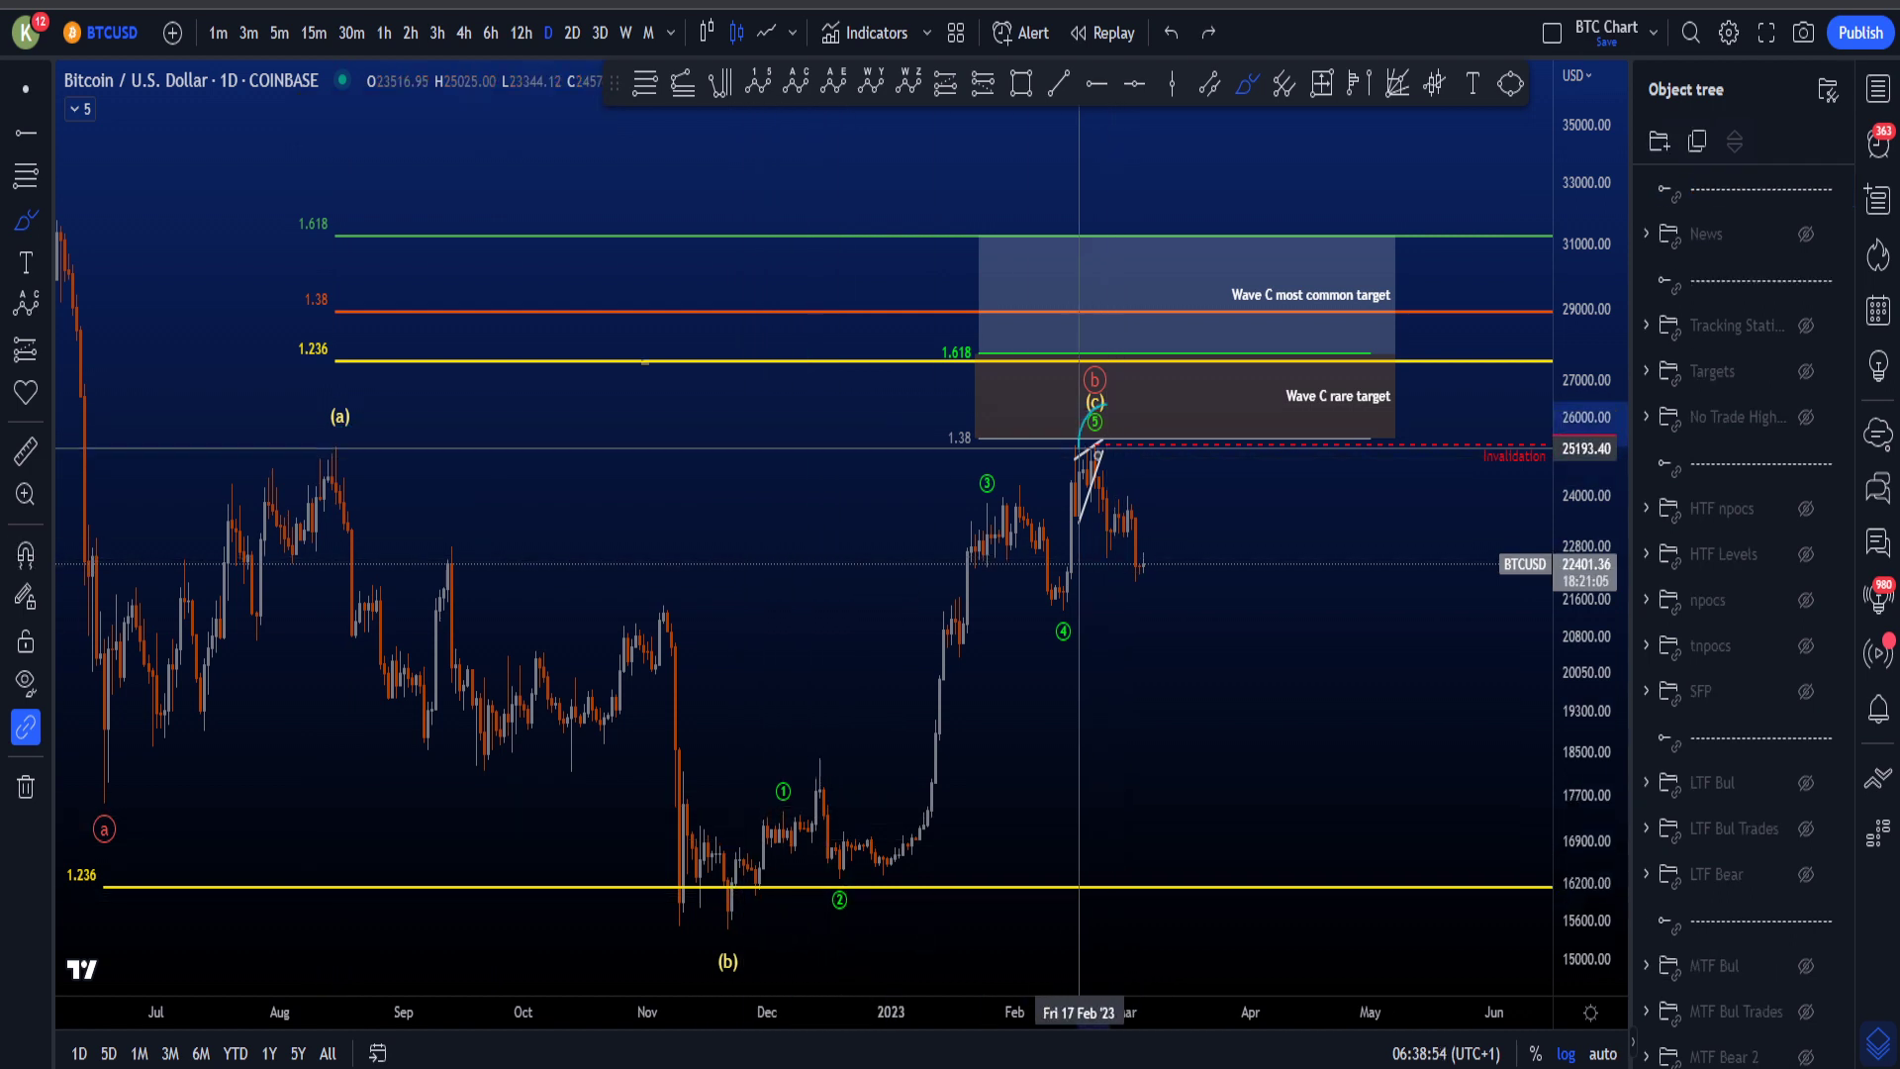
drag(1103, 401, 1107, 403)
key(ctrl+z)
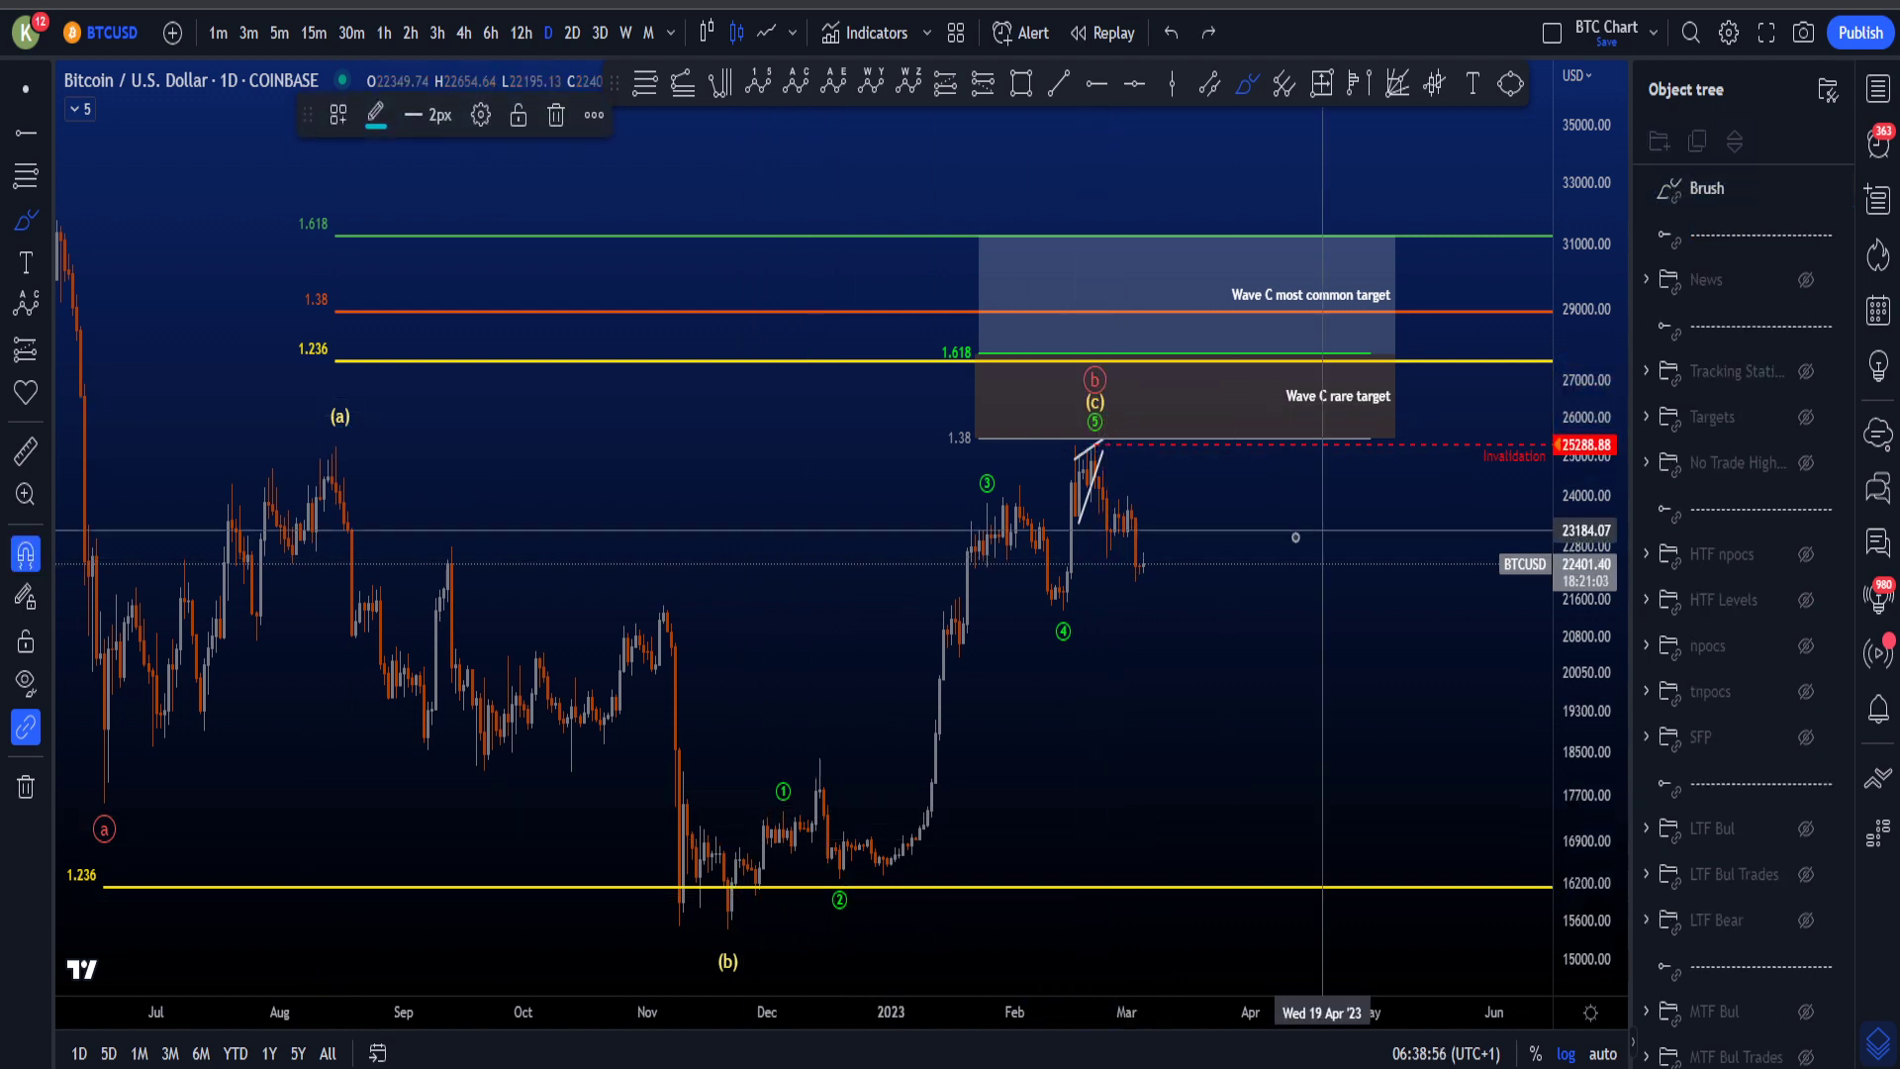
Step: Sketch a projected decline from the current price toward the lower 1.236 extension line and undo the strokes
drag(1611, 513, 1610, 559)
drag(1172, 539, 1283, 775)
drag(1292, 681, 1330, 820)
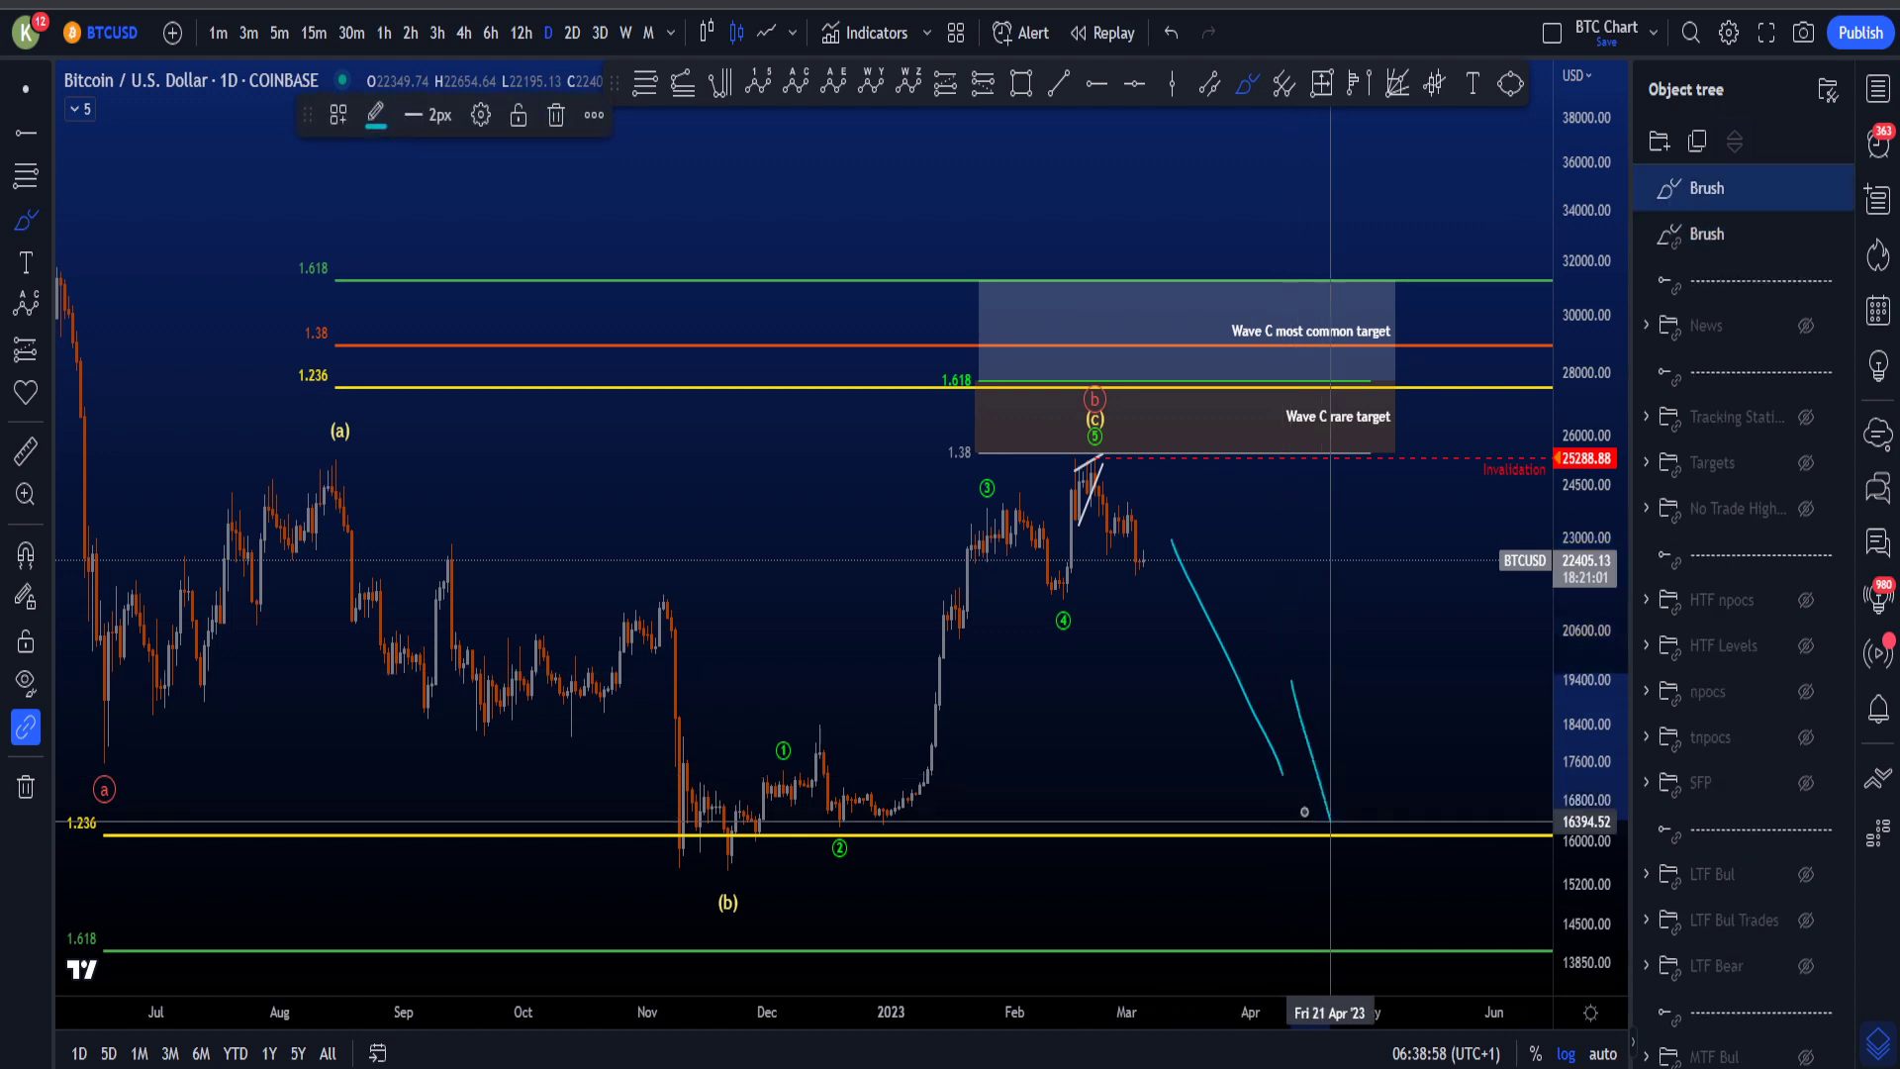
key(ctrl+z)
key(ctrl+z)
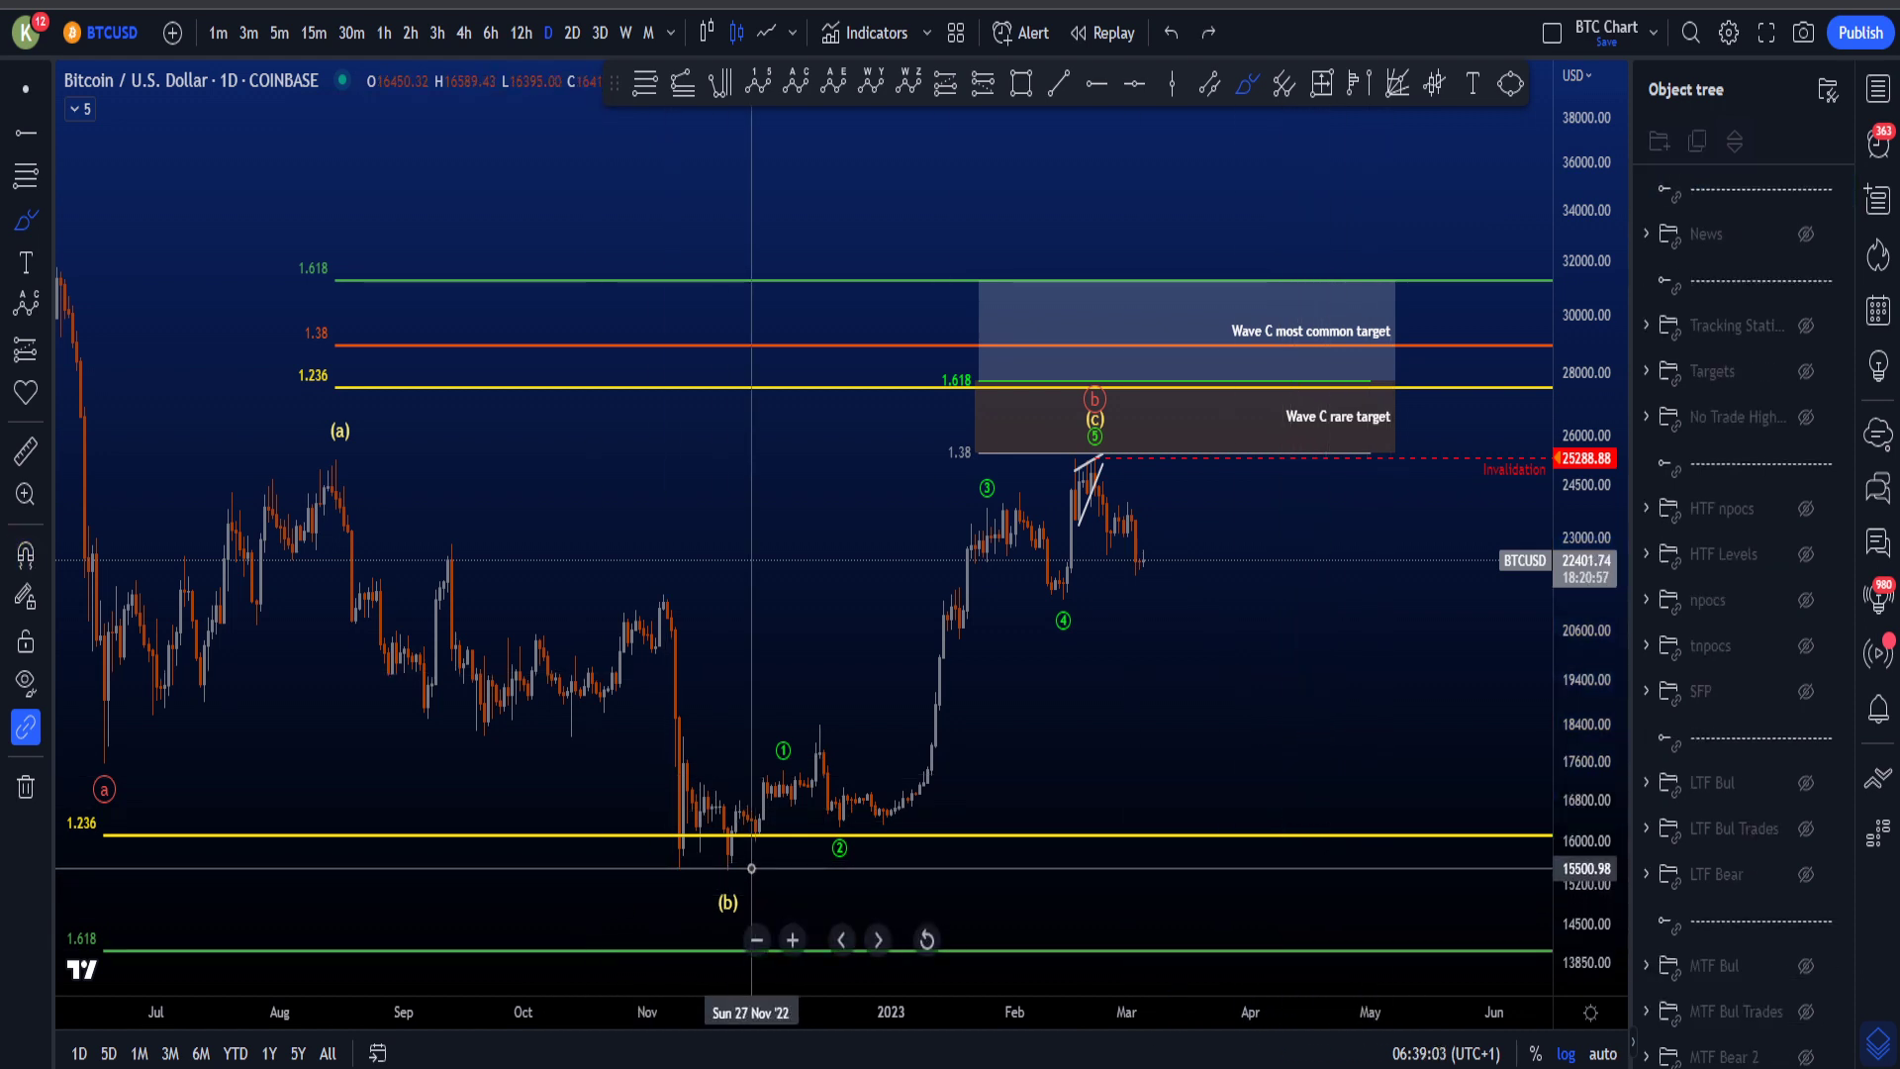
Step: Mark the wave 5 high at the start of the bearish invalidation line with the brush and undo the mark
drag(1582, 789, 1582, 732)
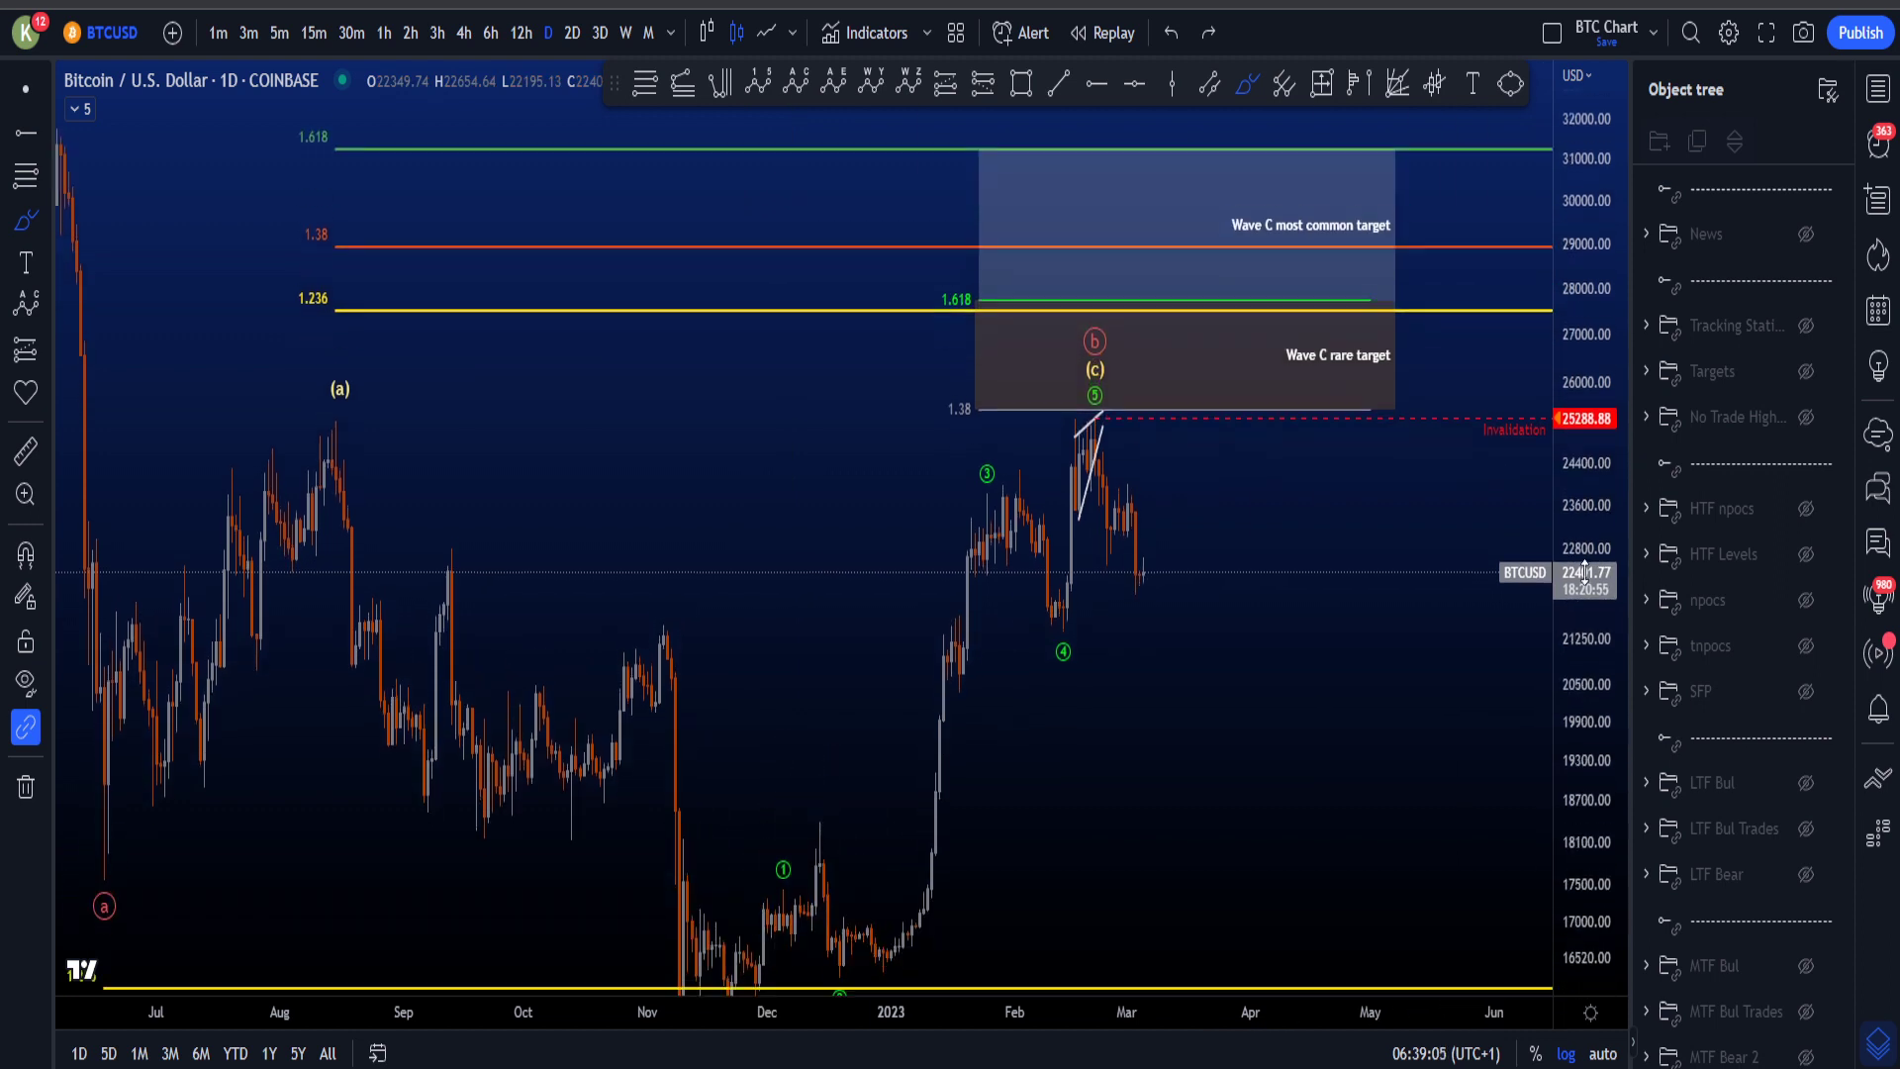
scroll(1366, 543, up, 3)
scroll(1370, 566, up, 1)
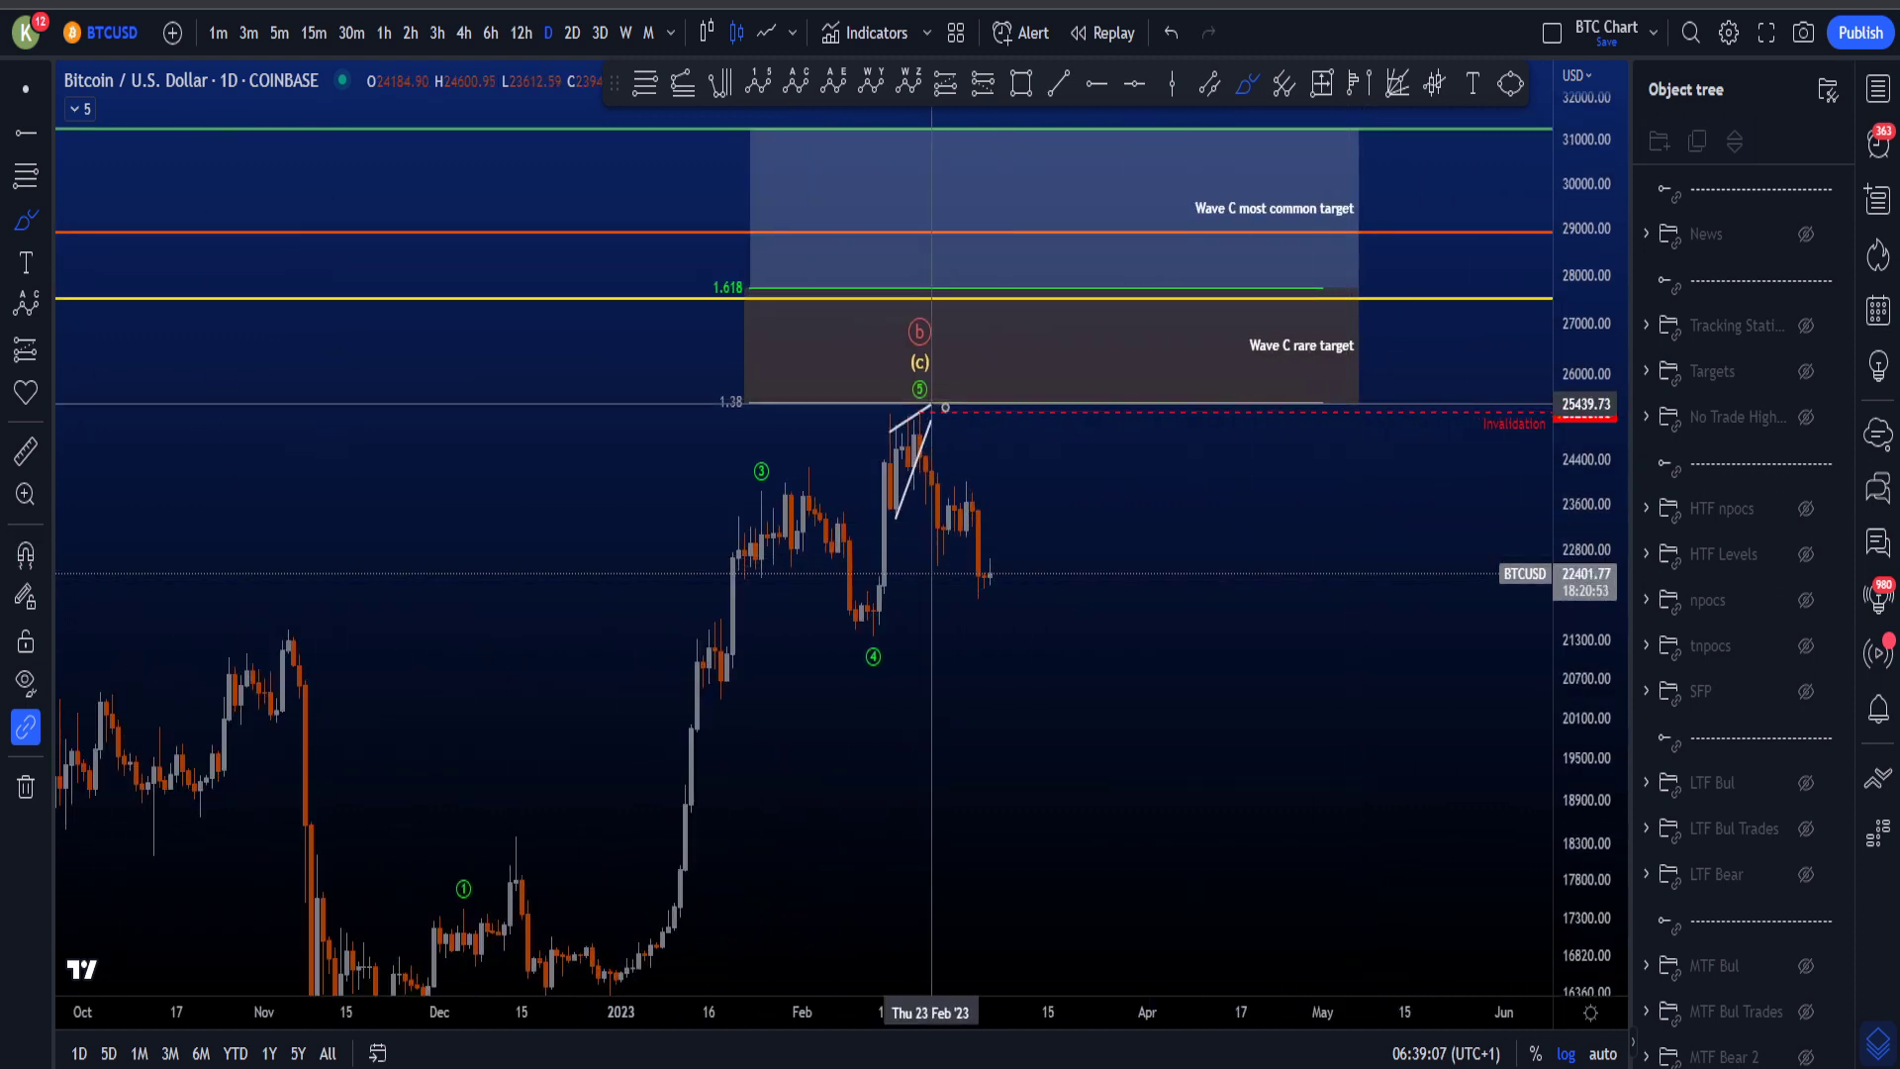
drag(925, 424, 951, 440)
key(ctrl+z)
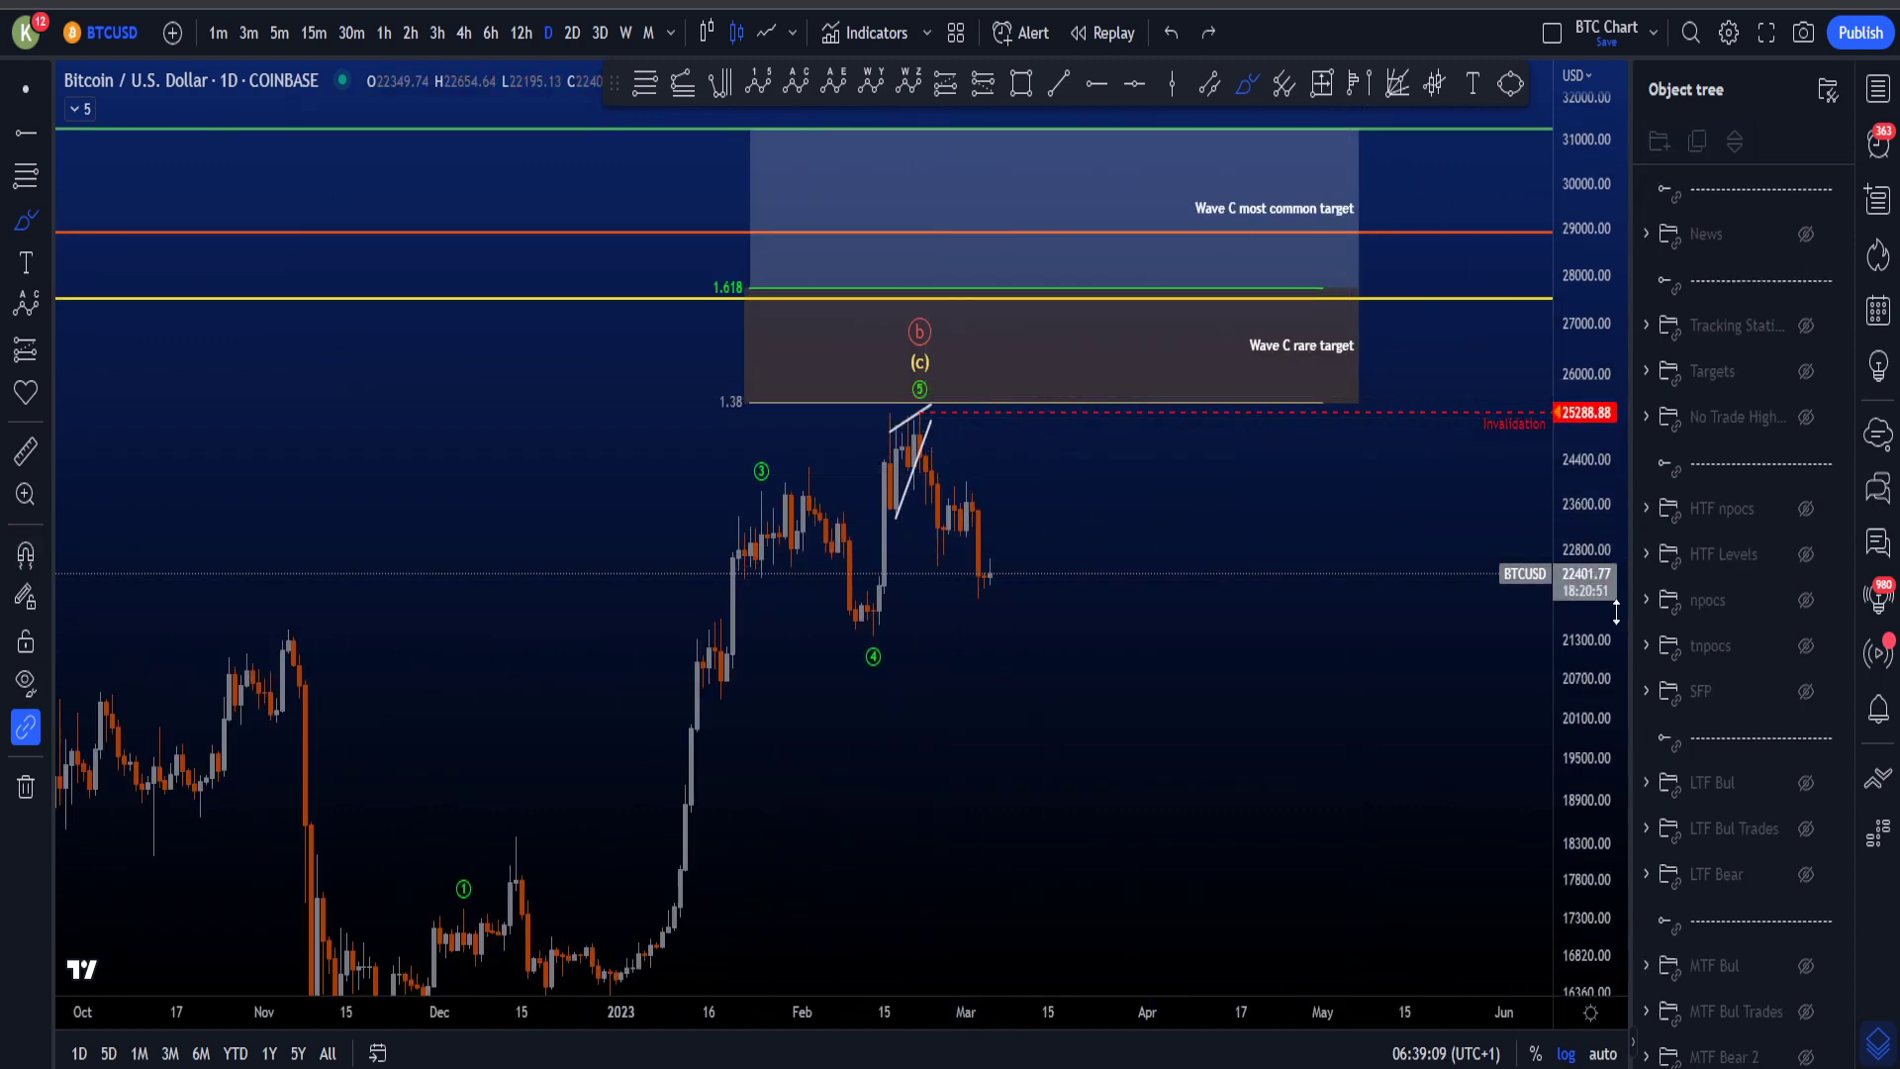
Step: Hide the HTF Bear drawing group and show the MTF Bul group on the chart
scroll(1772, 905, down, 3)
click(1806, 1000)
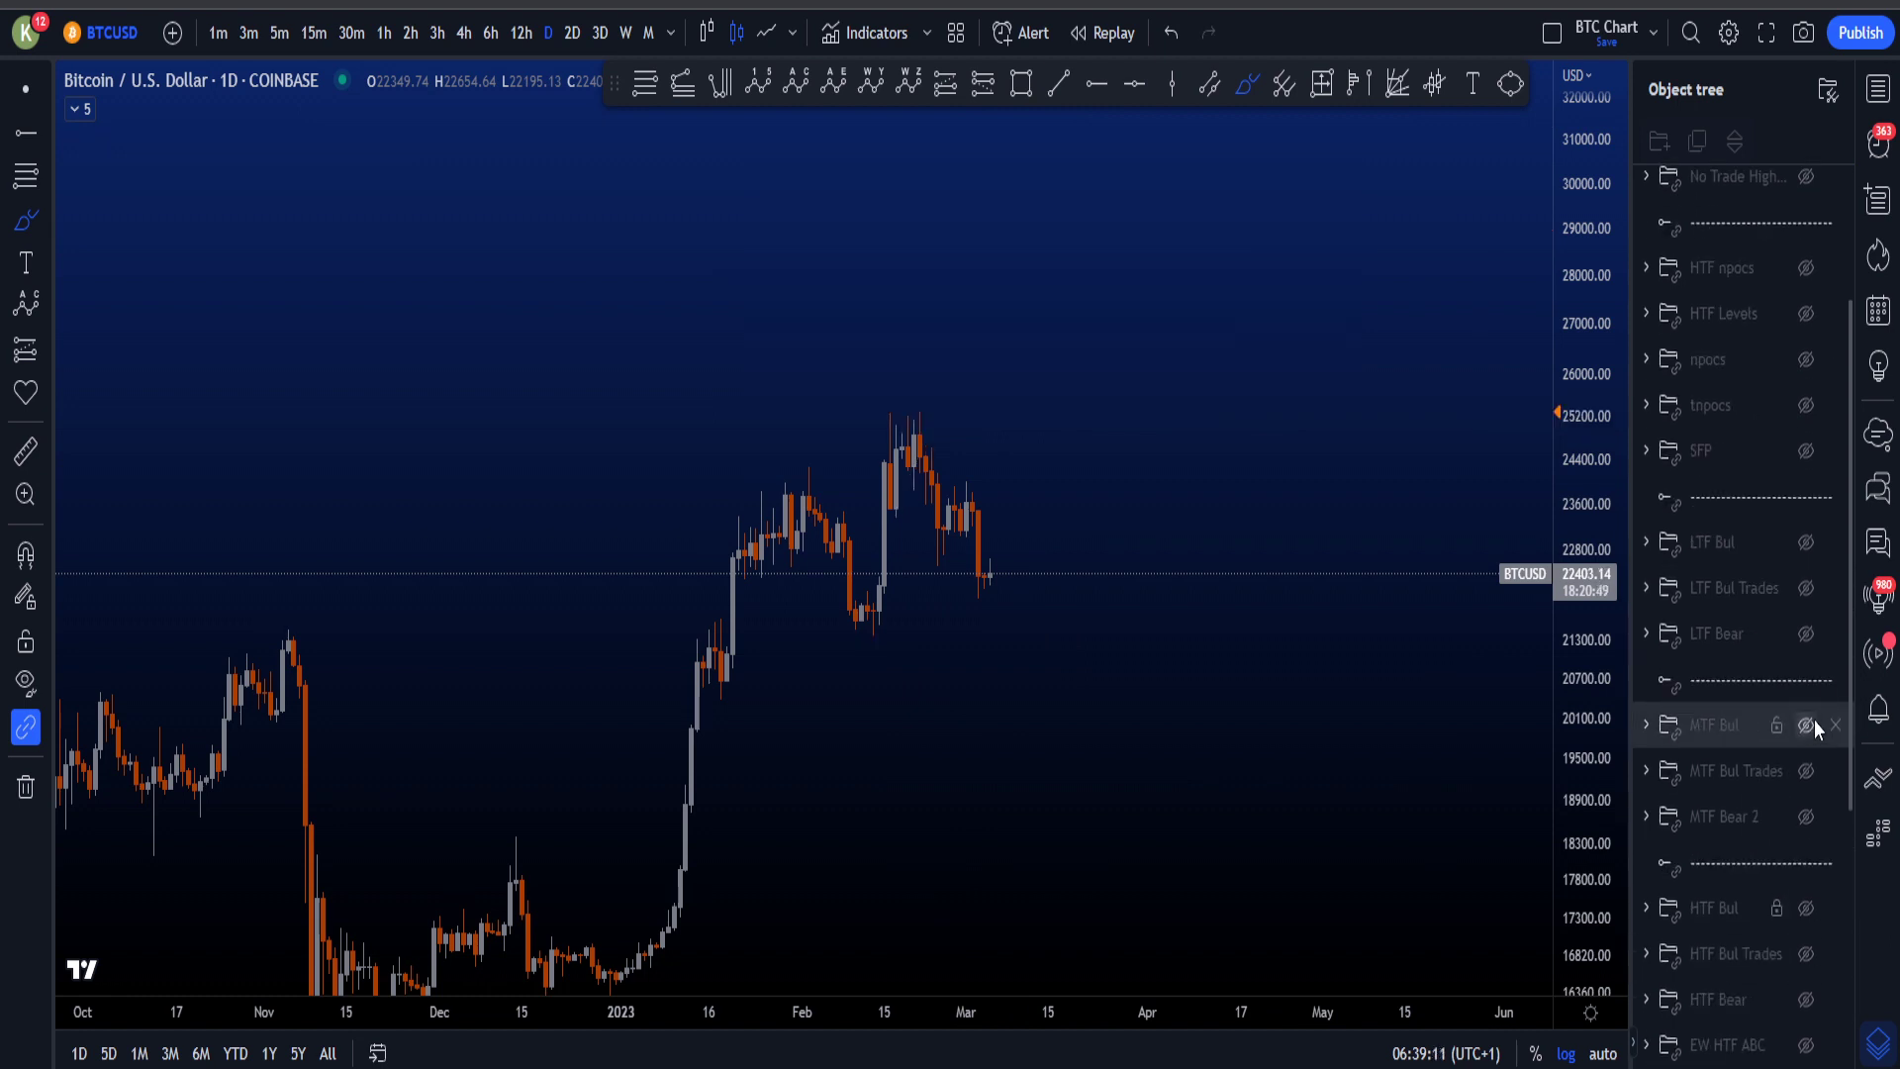
click(1807, 726)
Step: Switch the BTCUSD chart to the 1-hour timeframe and fit the price scale to the MTF Bul count
click(397, 37)
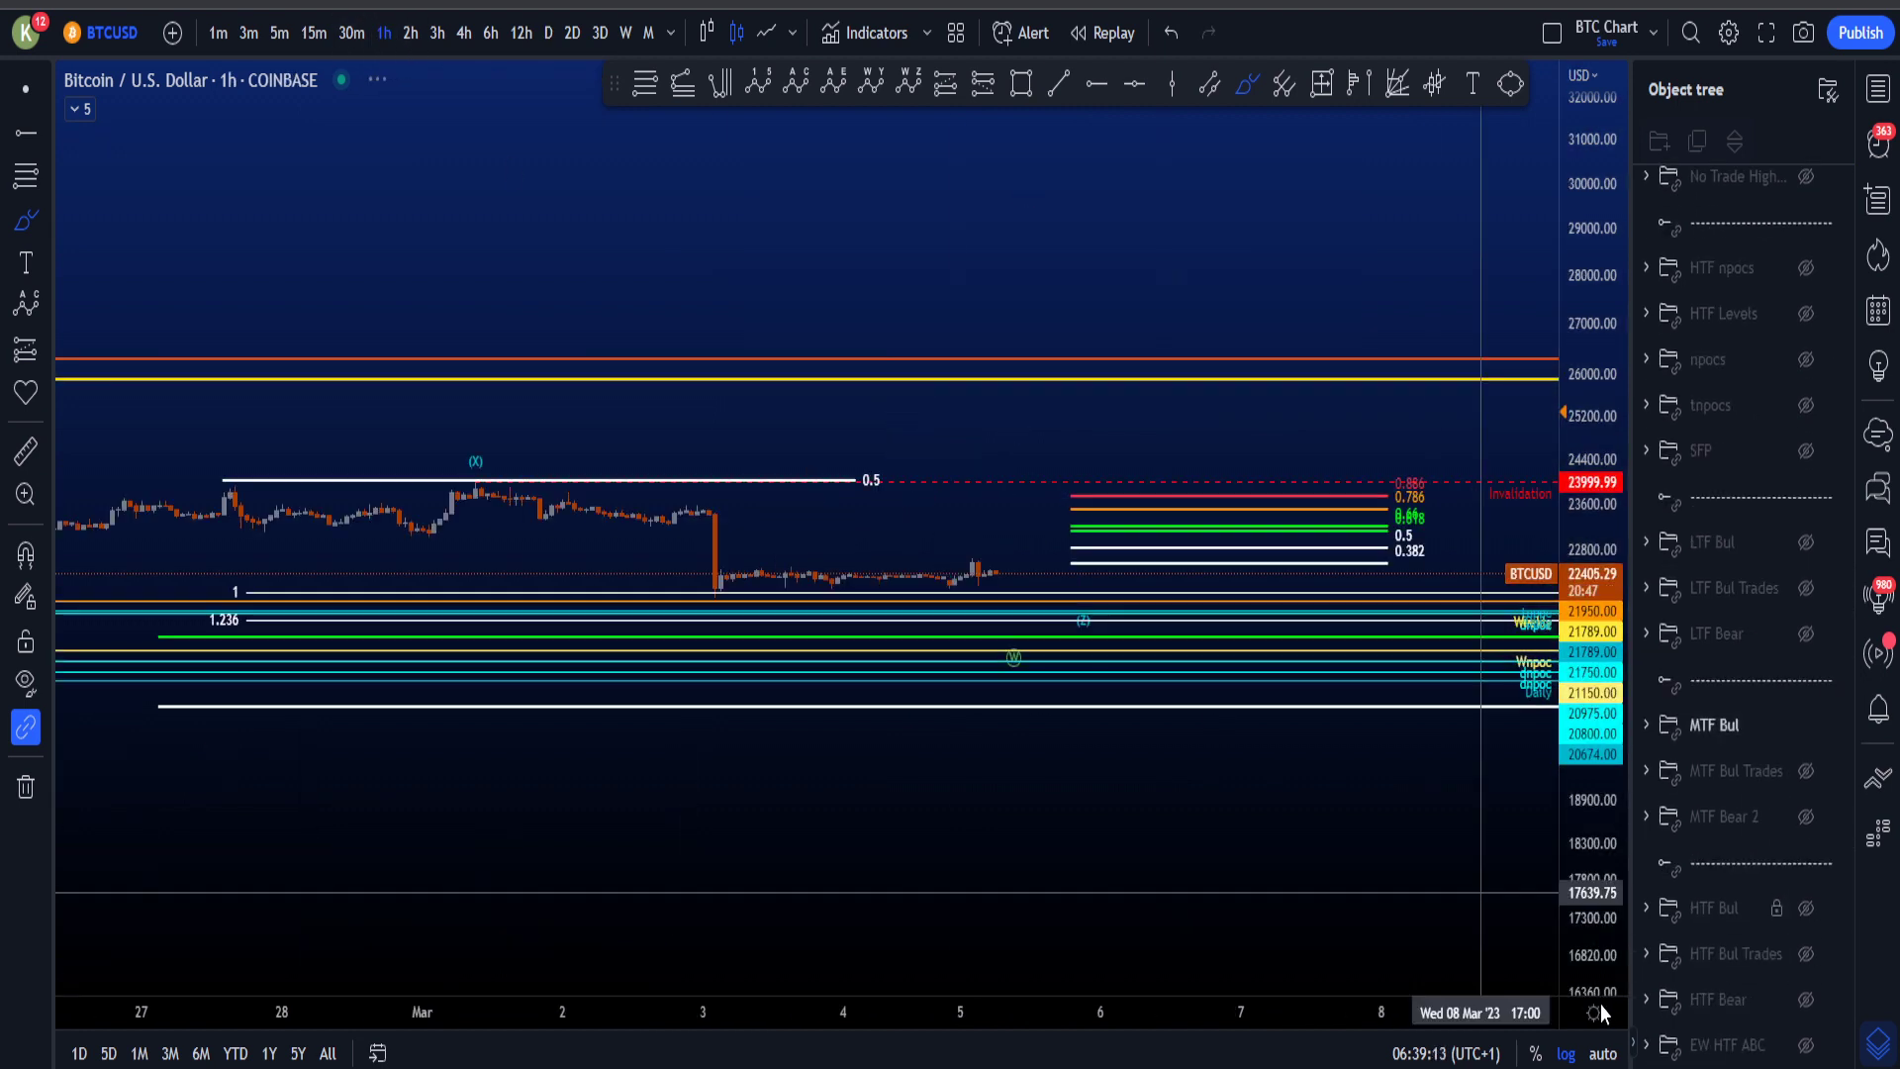
click(1603, 1054)
drag(1585, 762, 1586, 924)
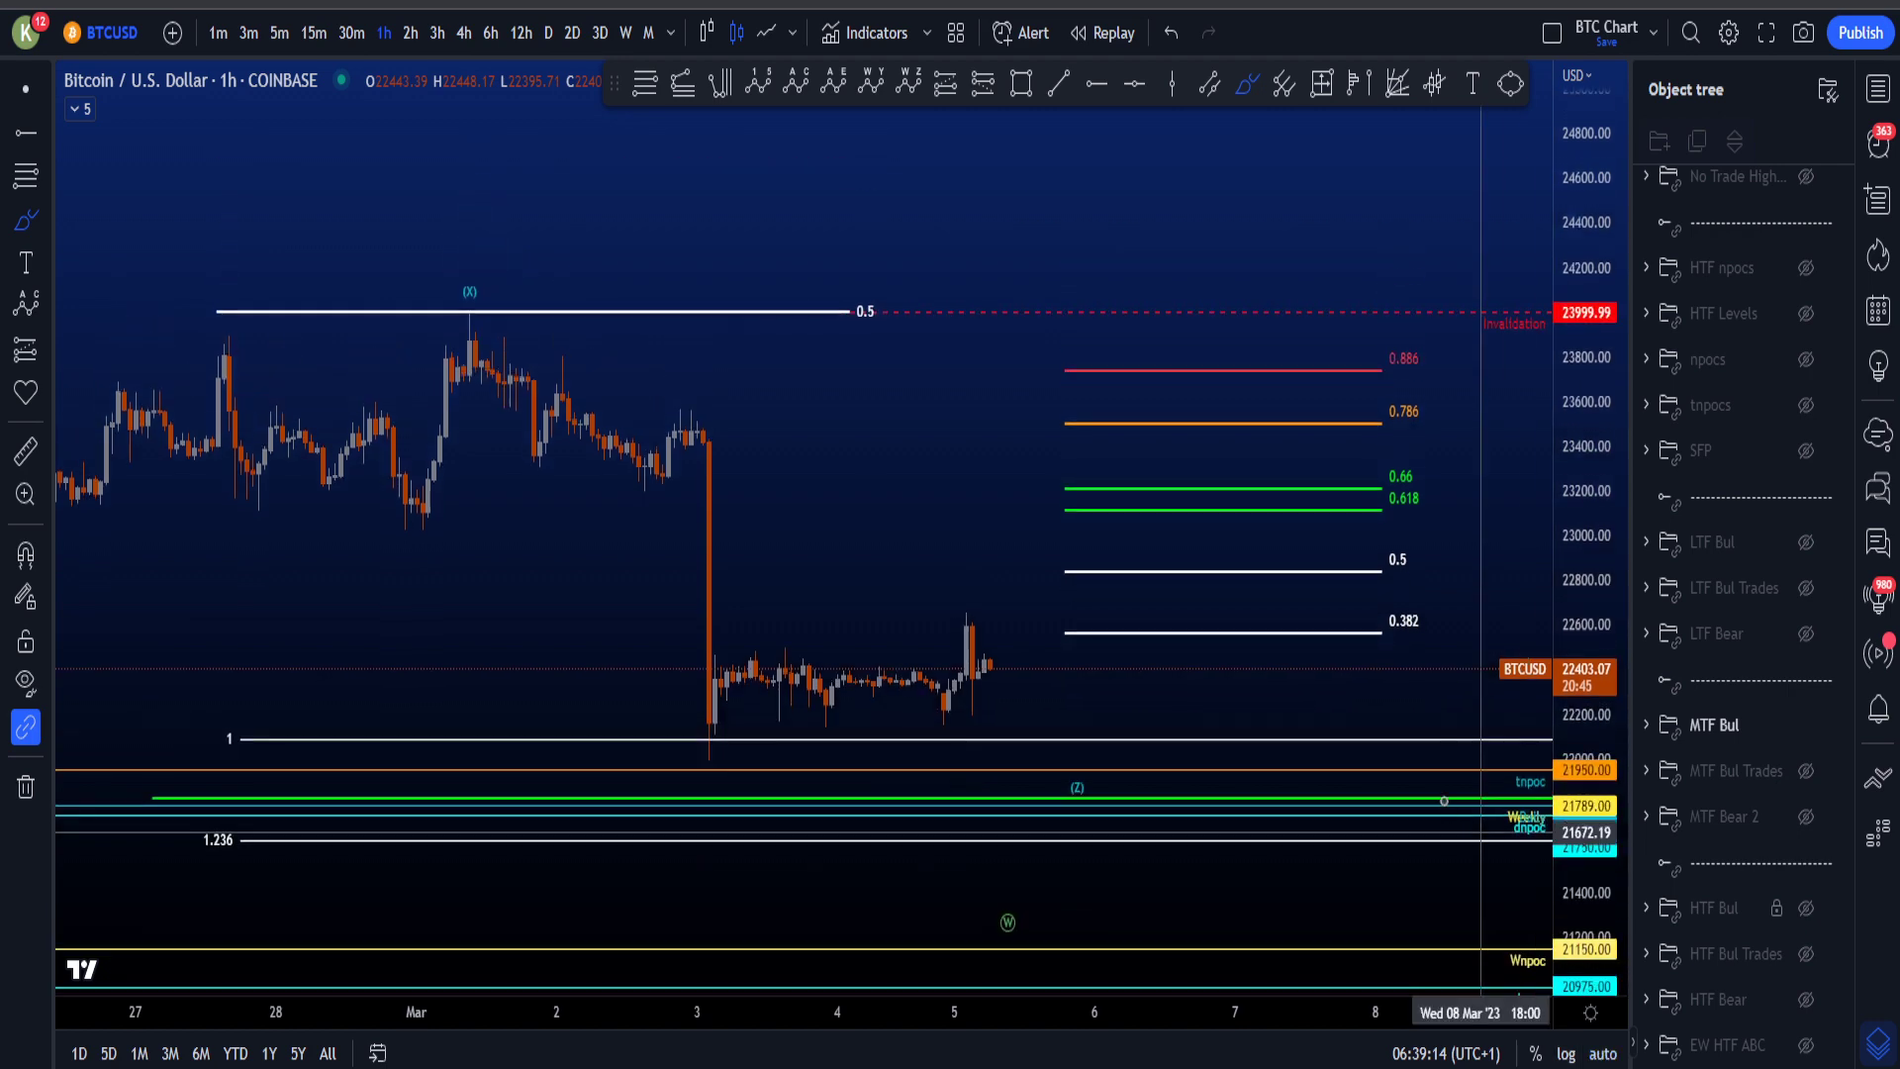
scroll(1433, 792, down, 5)
drag(1604, 693, 1603, 836)
Step: Show the Targets drawing group on the 1-hour chart
scroll(1790, 749, up, 1)
scroll(1772, 713, up, 3)
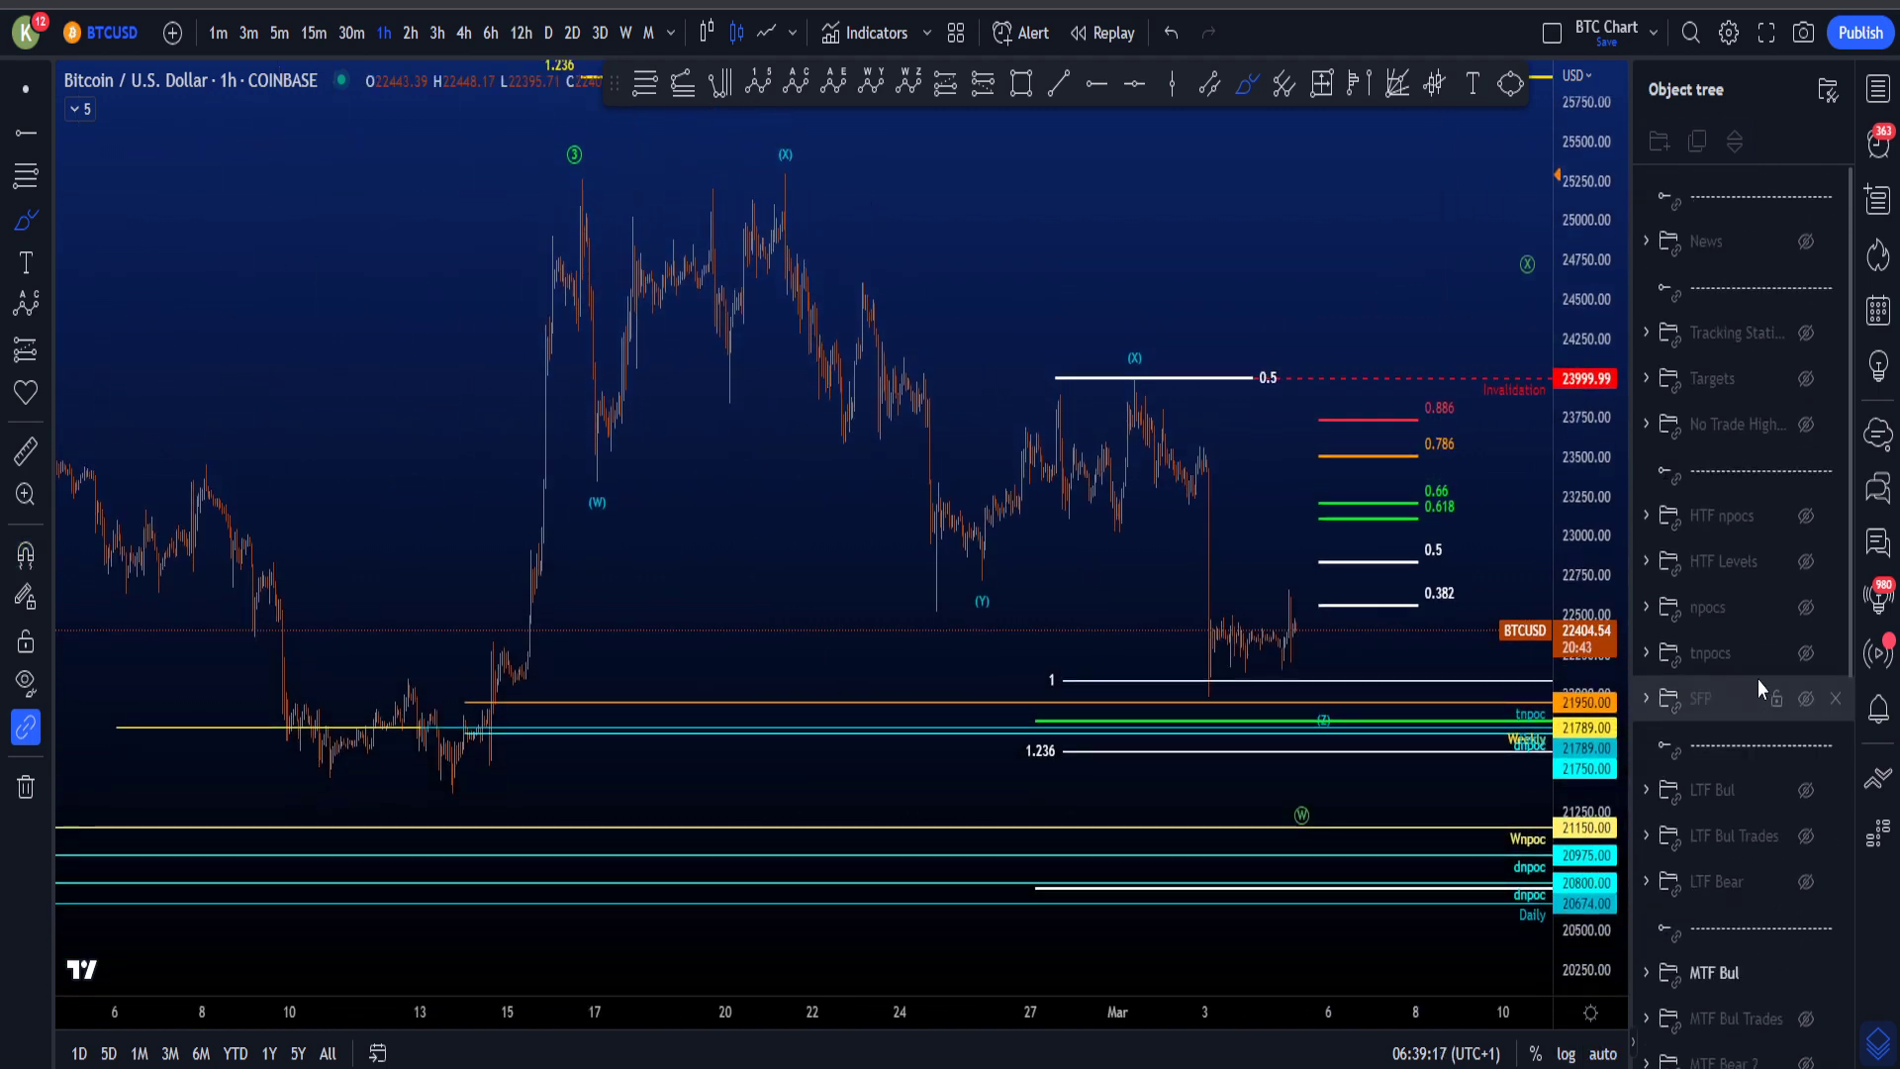
click(1806, 381)
scroll(106, 168, up, 1)
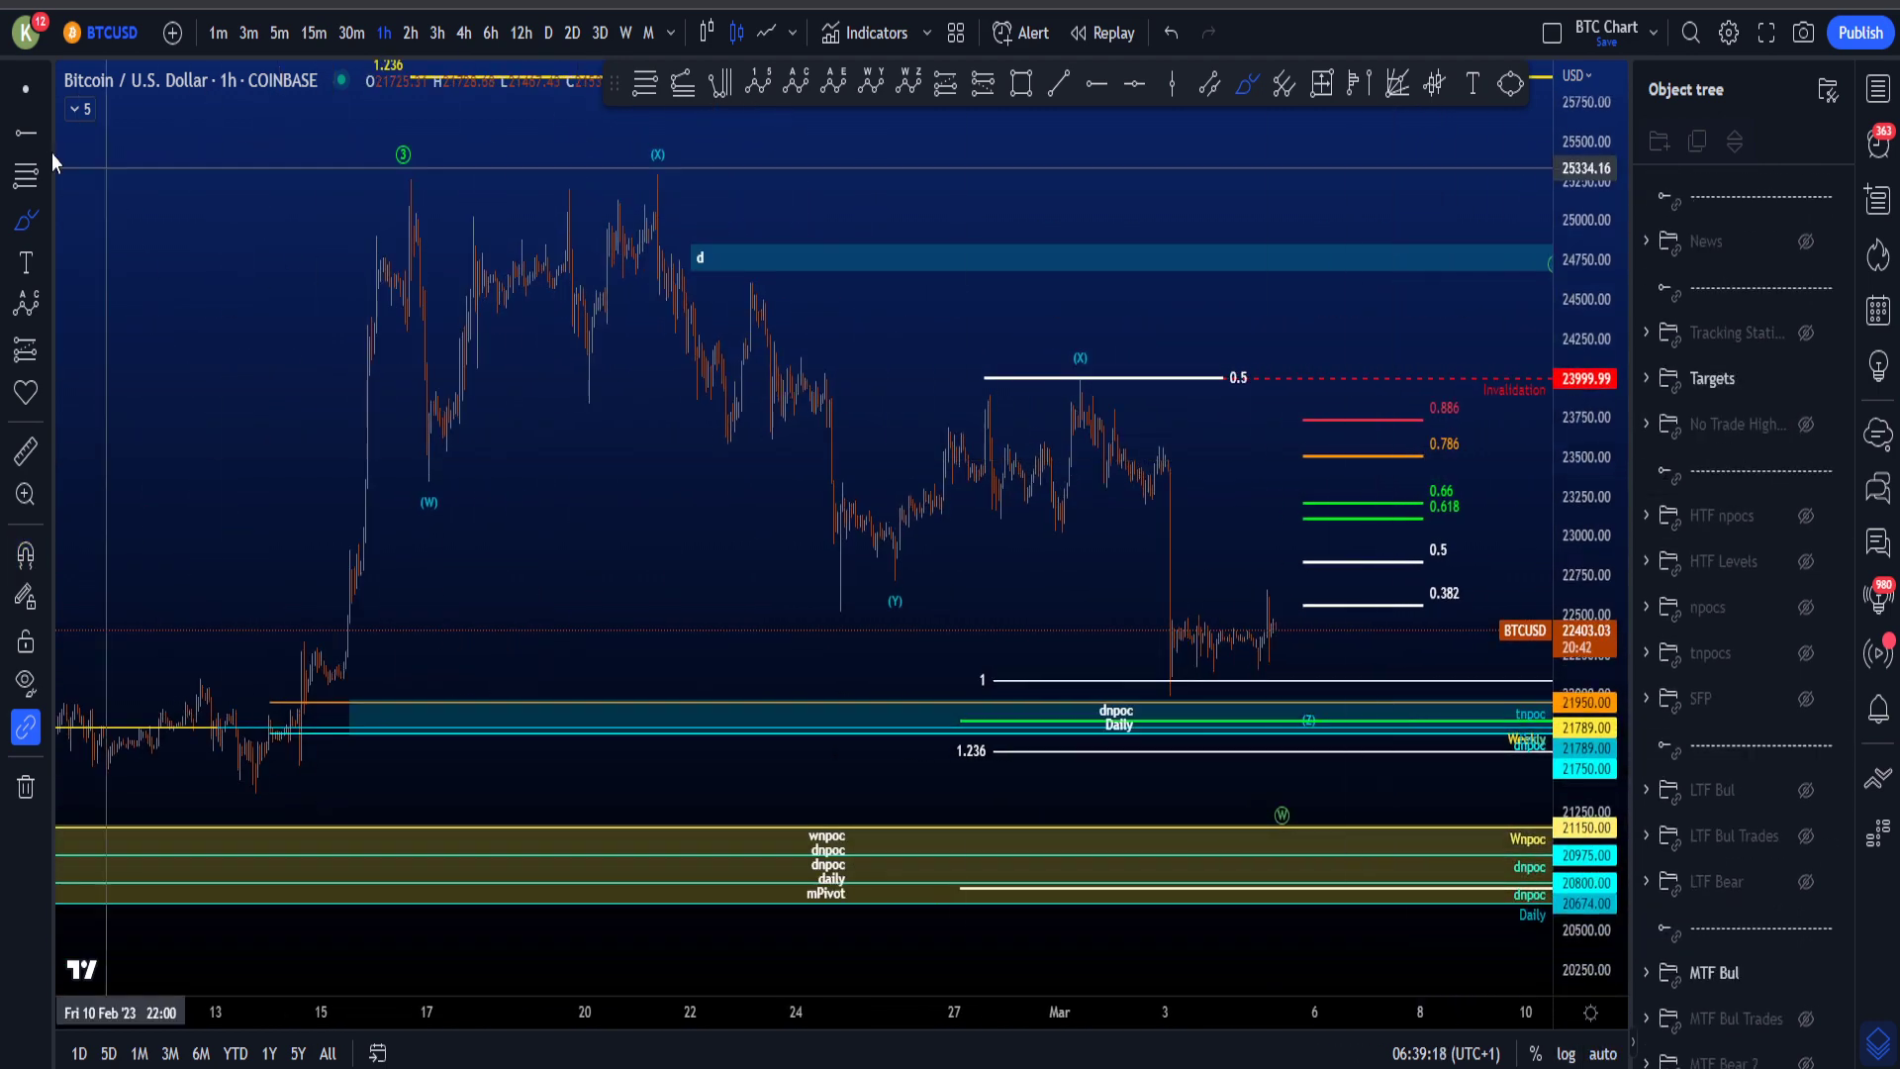
Step: Trace the (W)-(X)-(Y)-(X)-(Z) correction from the wave 3 high with the brush, retrace from the second (X) high, and undo both strokes
click(26, 93)
drag(1235, 284, 1095, 258)
drag(1563, 516, 1553, 467)
scroll(1202, 313, up, 1)
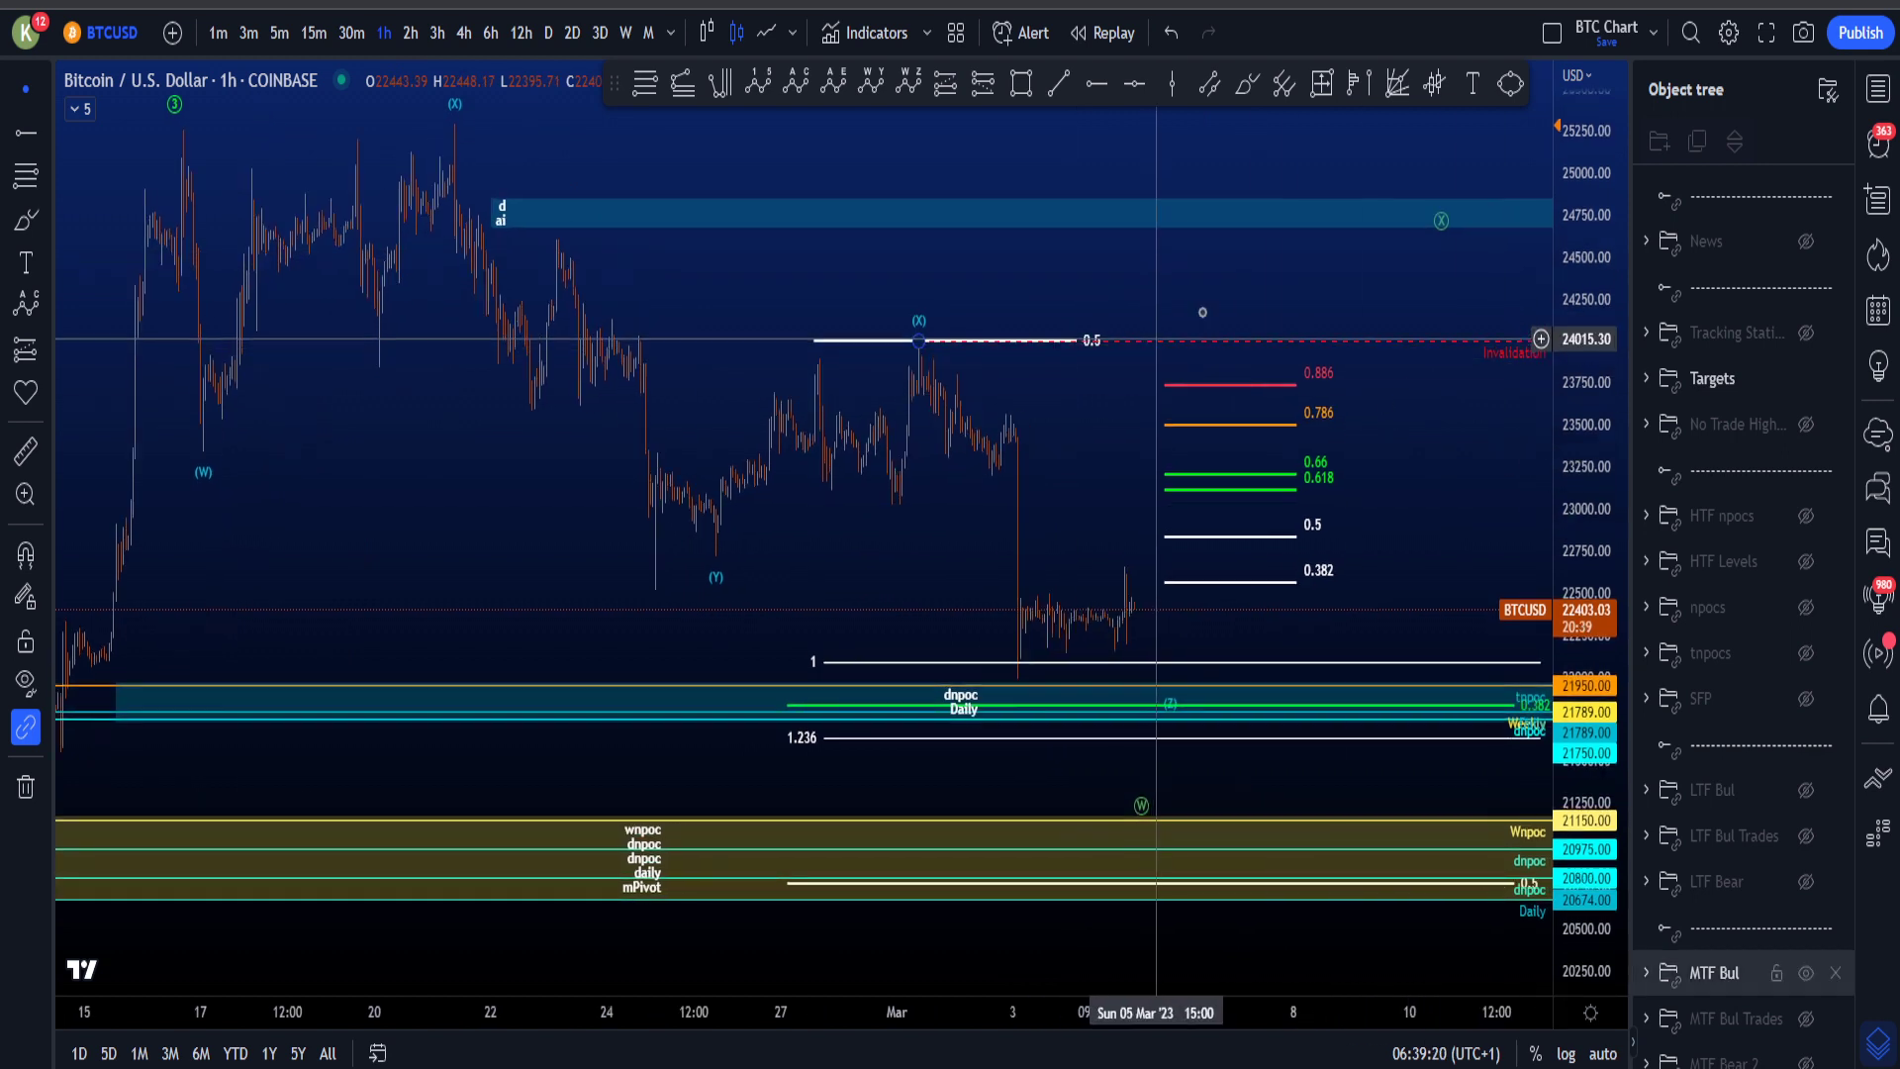
drag(1260, 284, 1295, 315)
click(1247, 84)
drag(247, 185, 429, 249)
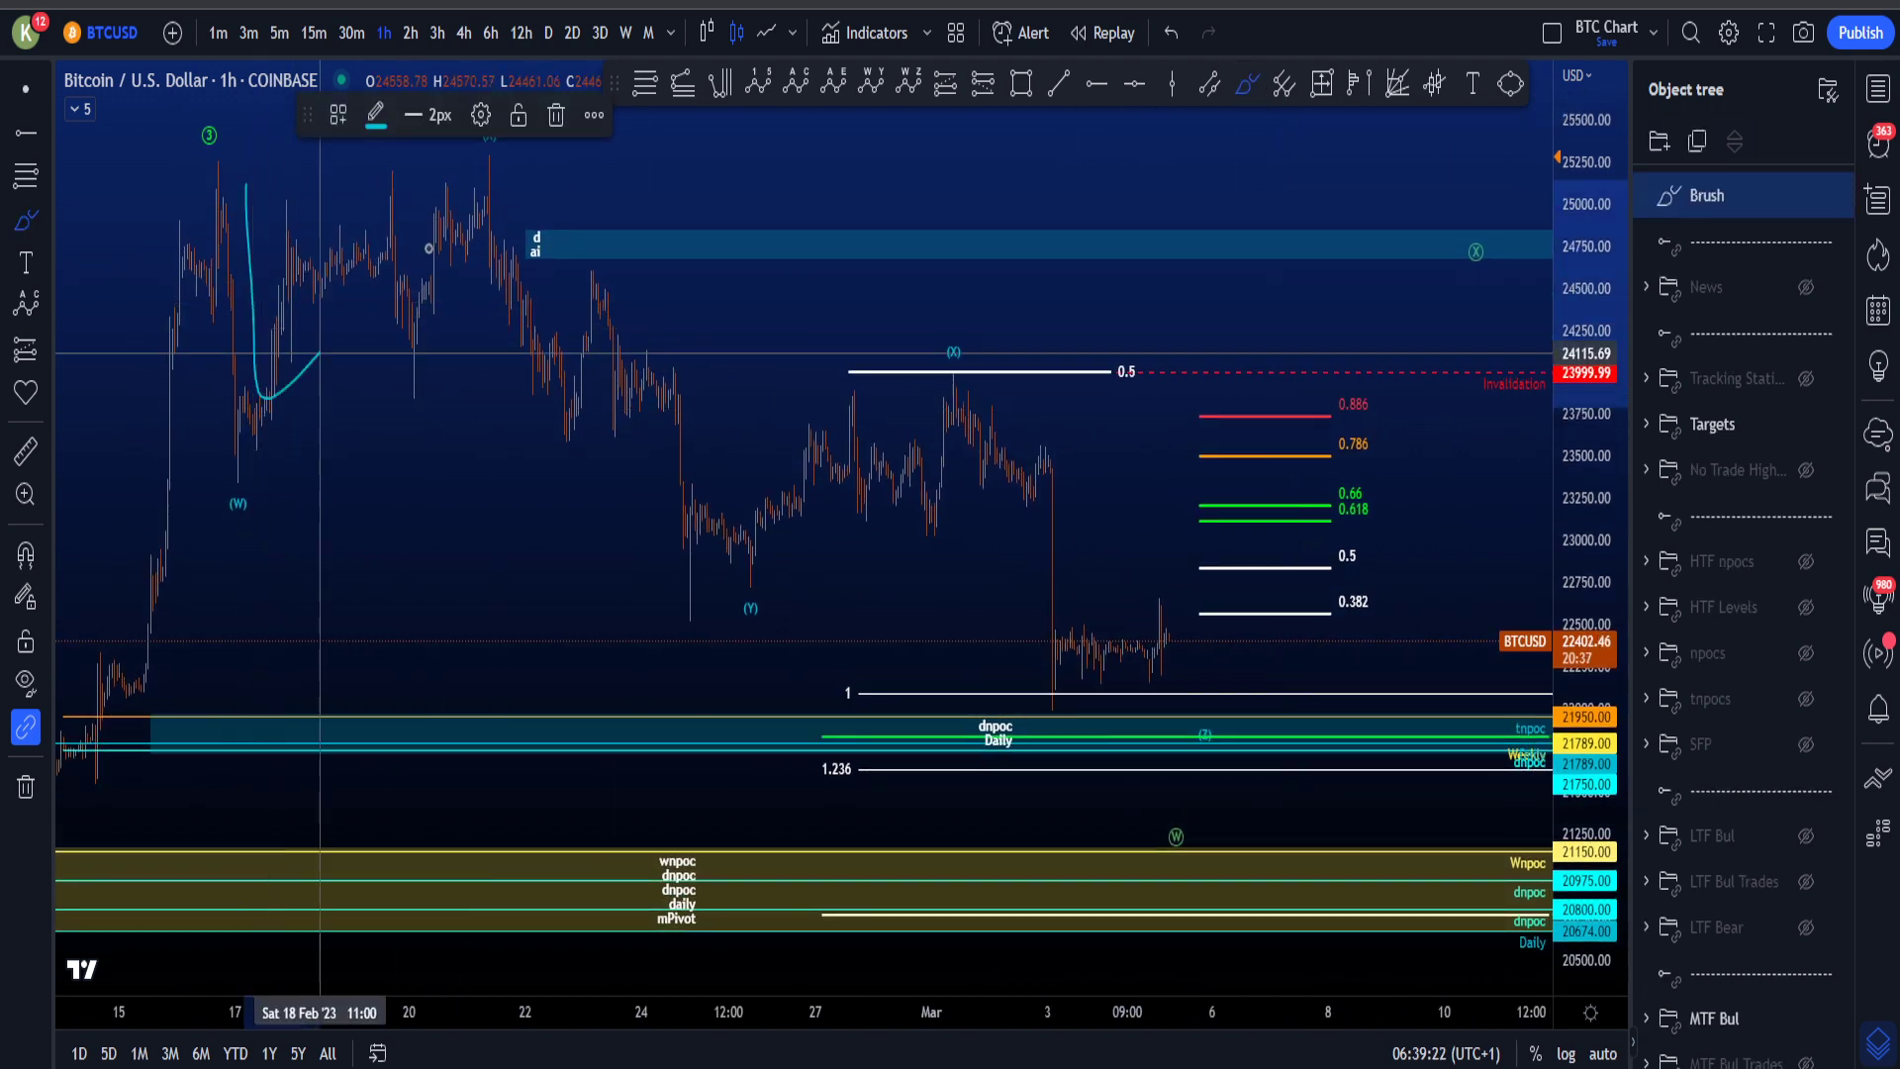
mouse_move(319, 351)
mouse_down()
mouse_move(755, 615)
mouse_move(967, 342)
mouse_move(1208, 728)
mouse_up()
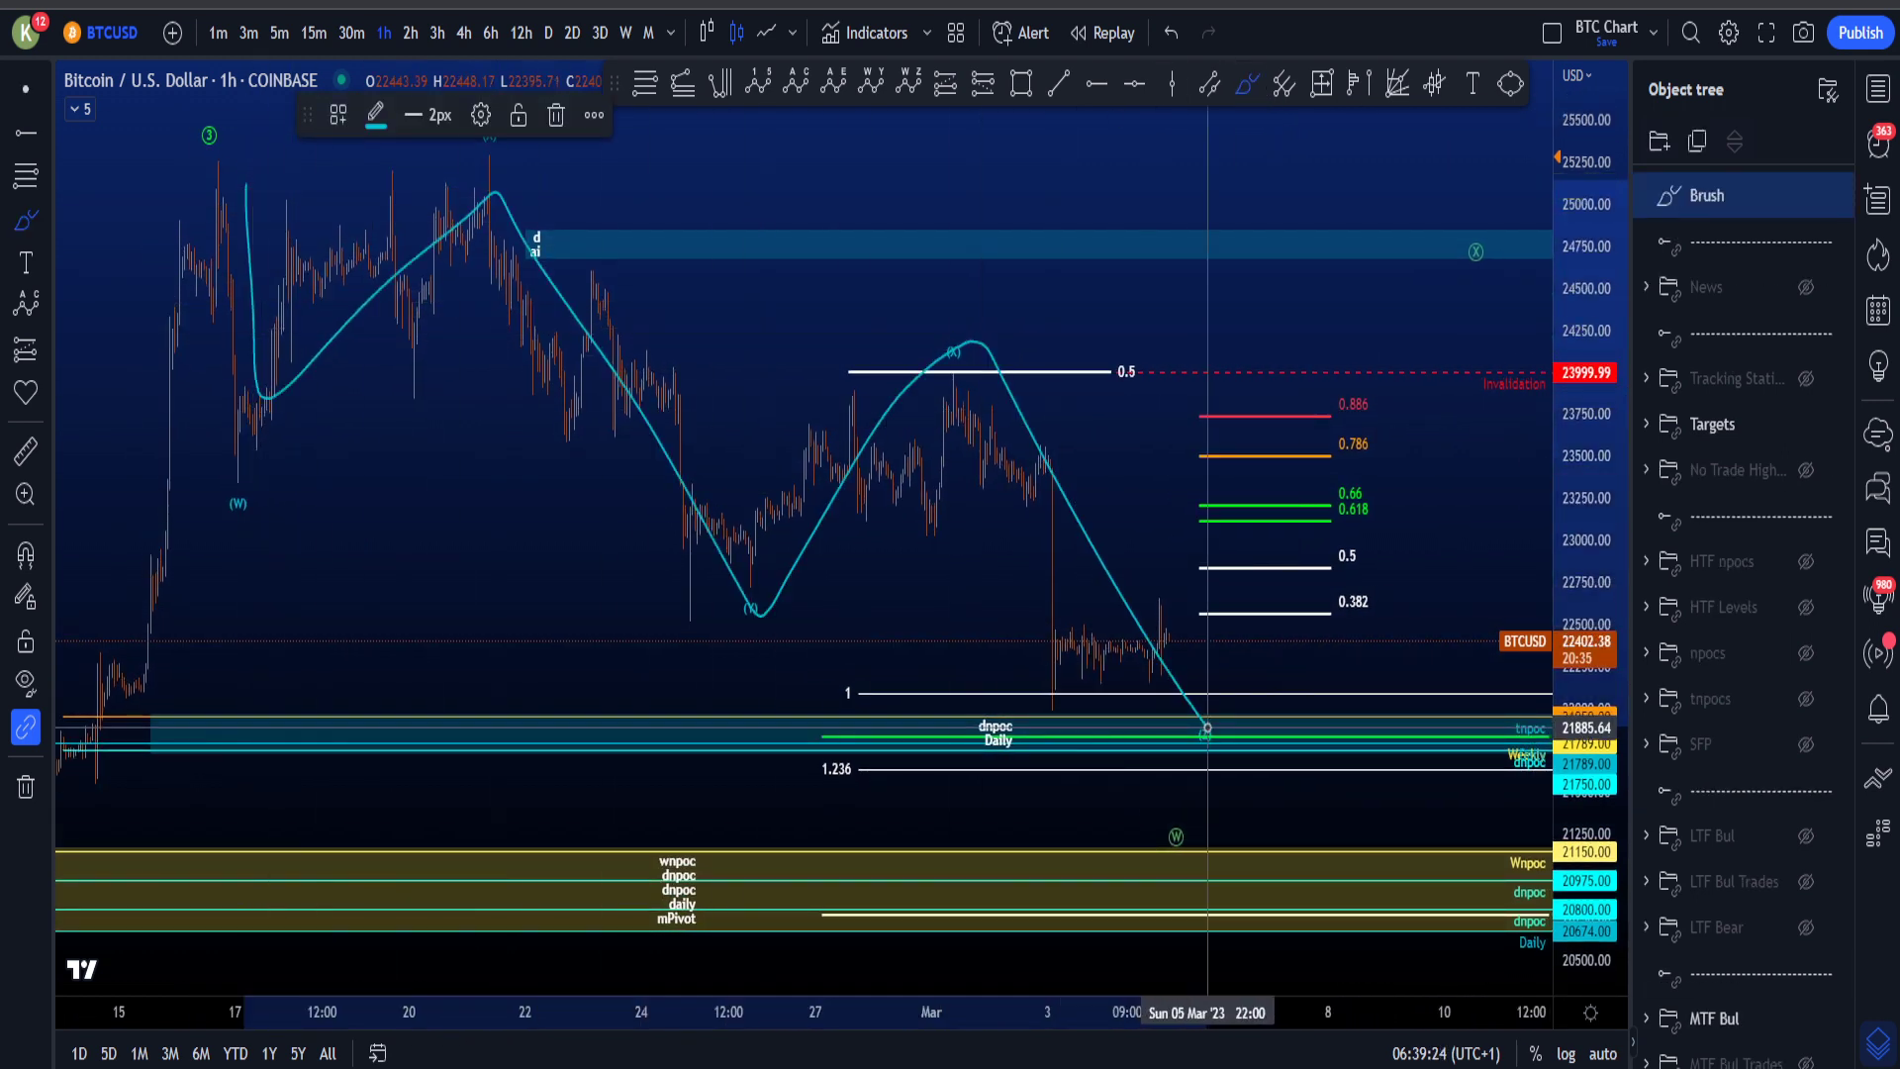
key(ctrl+z)
mouse_move(952, 399)
mouse_down()
mouse_move(1171, 720)
mouse_move(1245, 462)
mouse_move(1308, 664)
mouse_up()
key(ctrl+z)
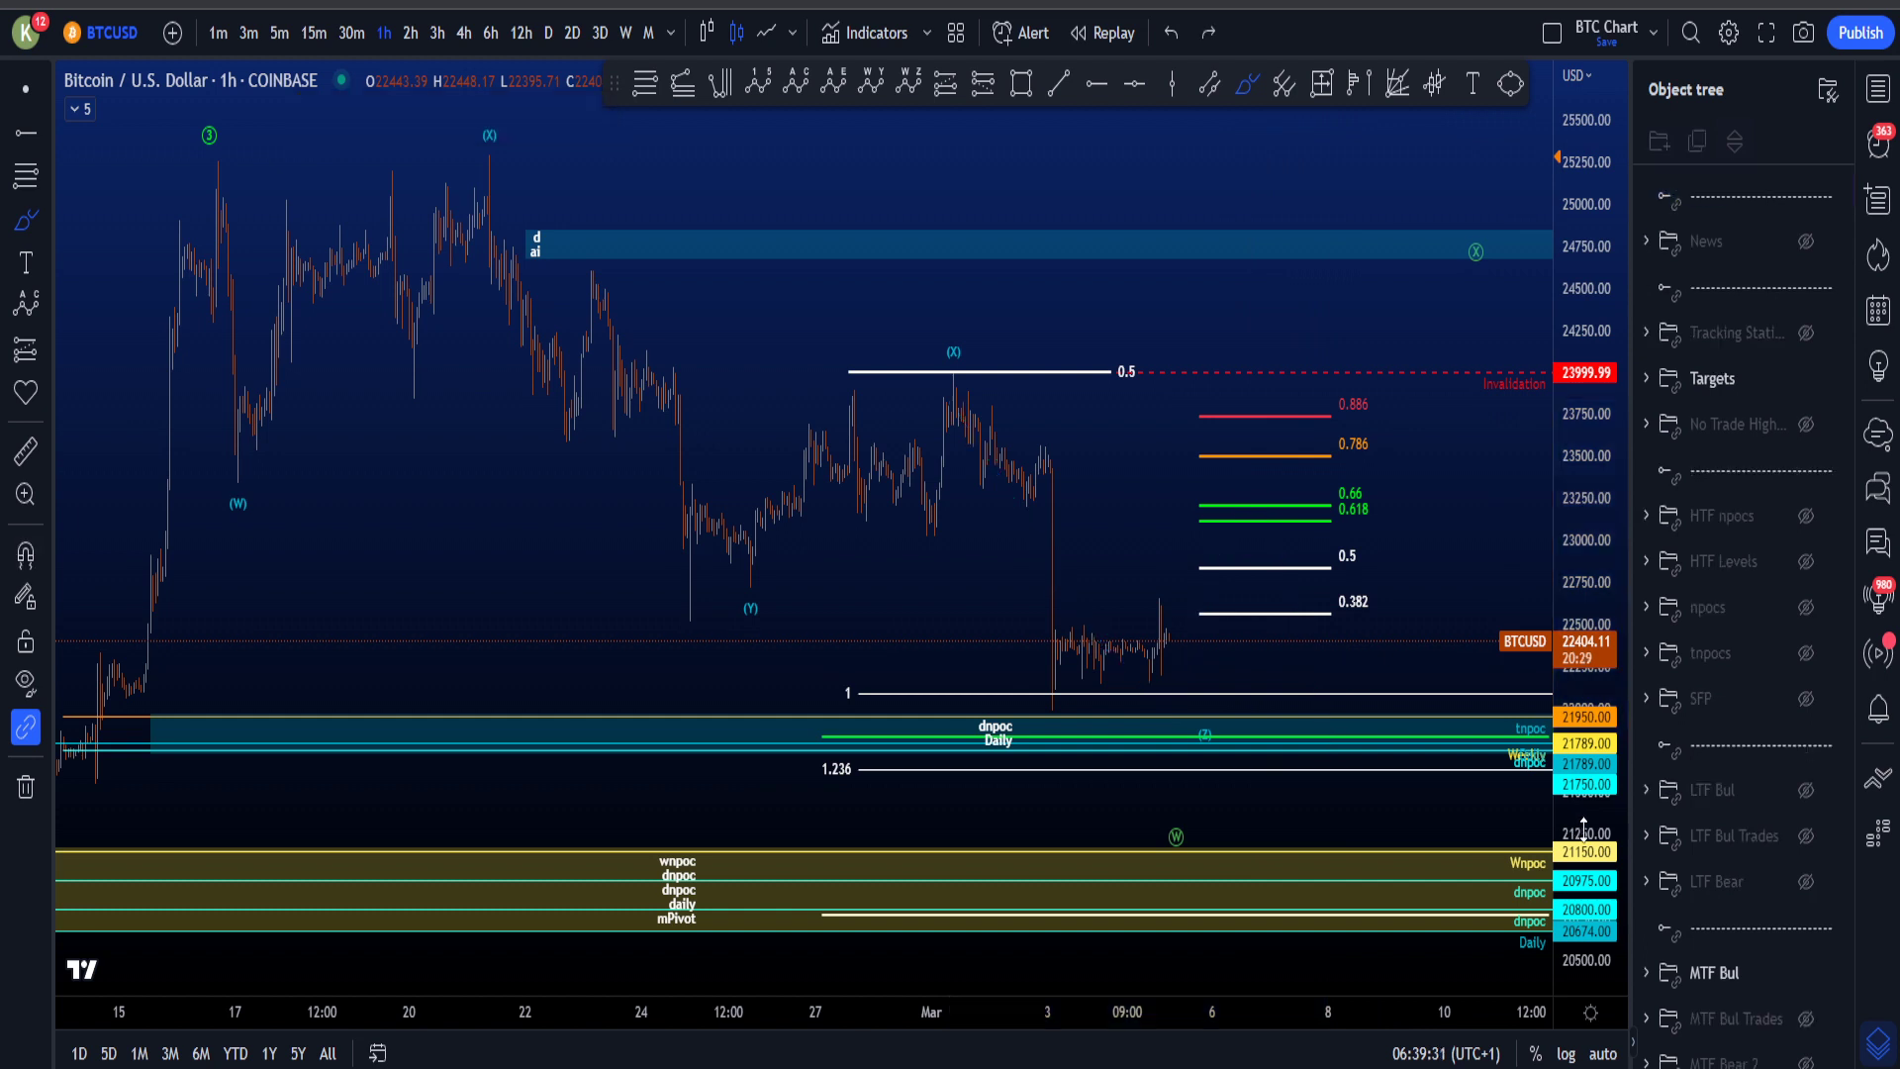
Step: Sketch the stepped decline from the second (X) high toward the (Z) label, mark the area beside (Z), and undo both strokes
drag(1599, 844, 1599, 686)
scroll(1358, 629, up, 5)
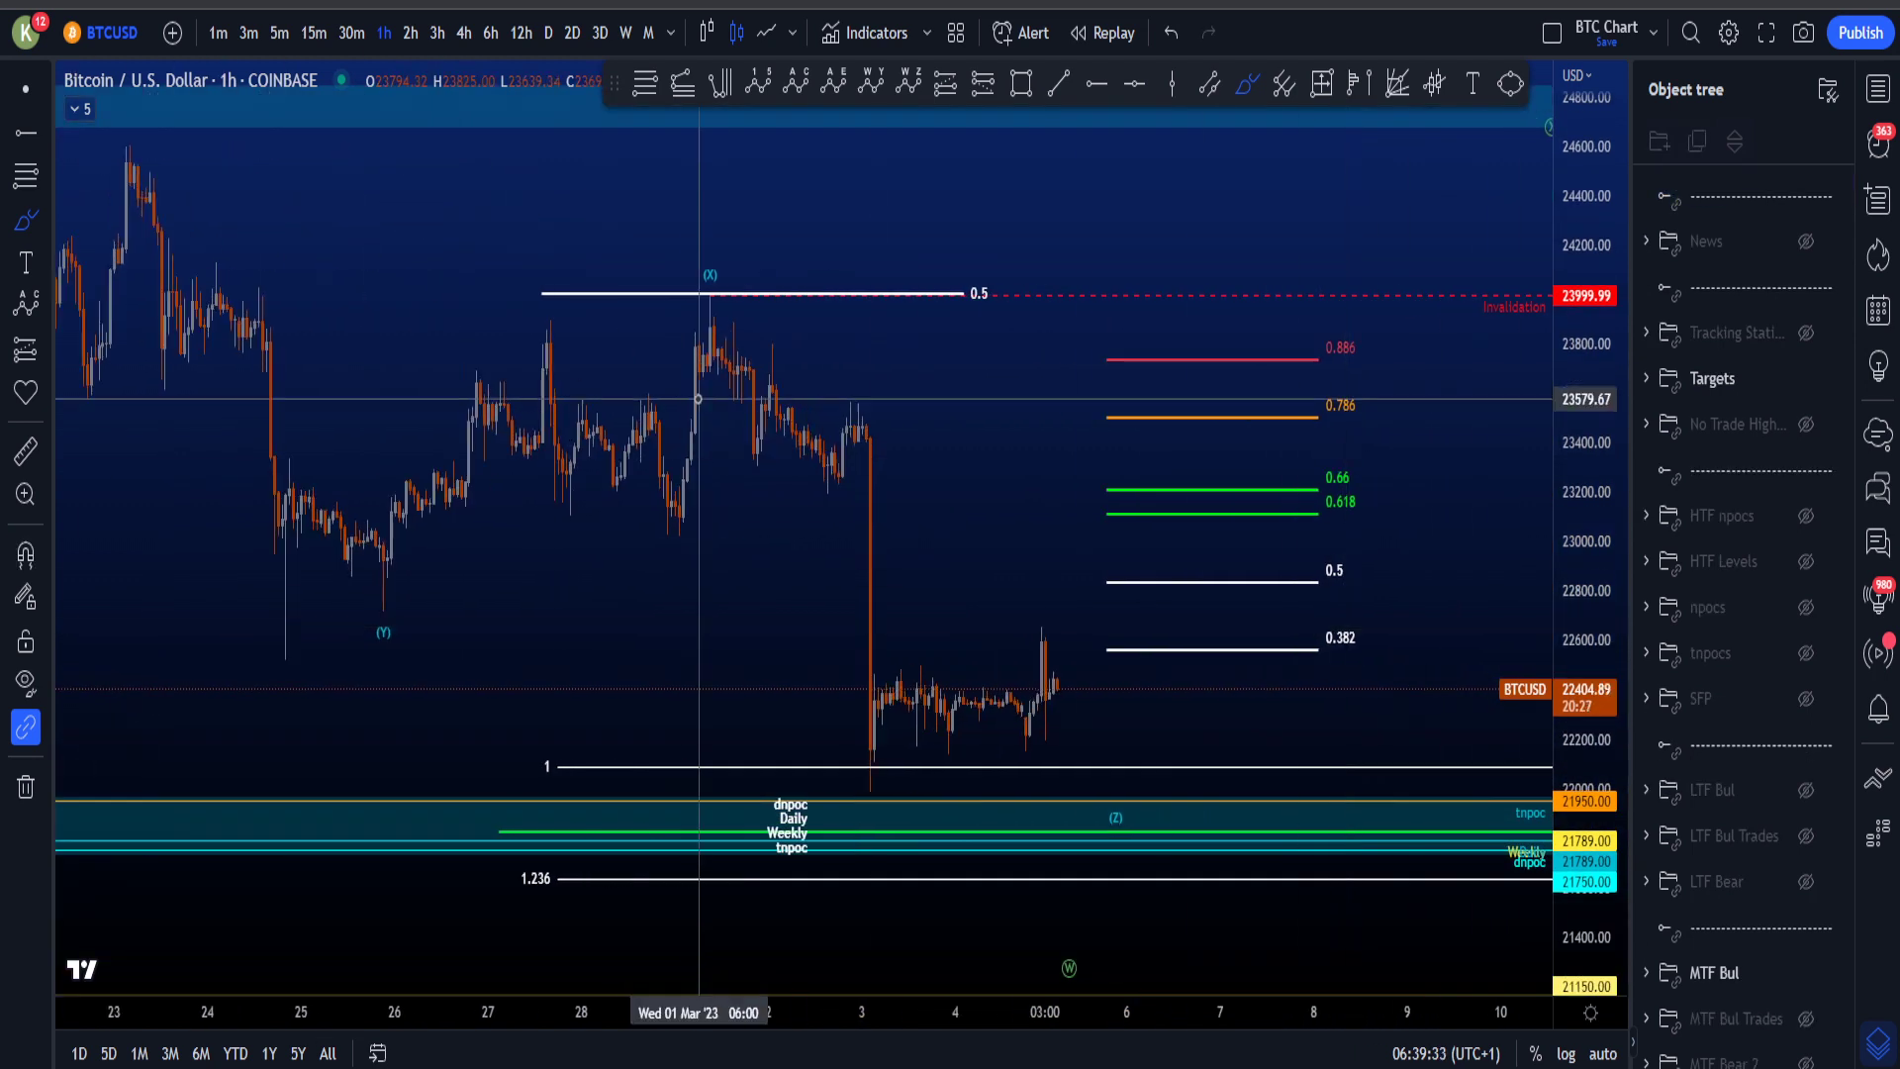
mouse_move(748, 346)
mouse_down()
mouse_move(866, 515)
mouse_move(1141, 779)
mouse_up()
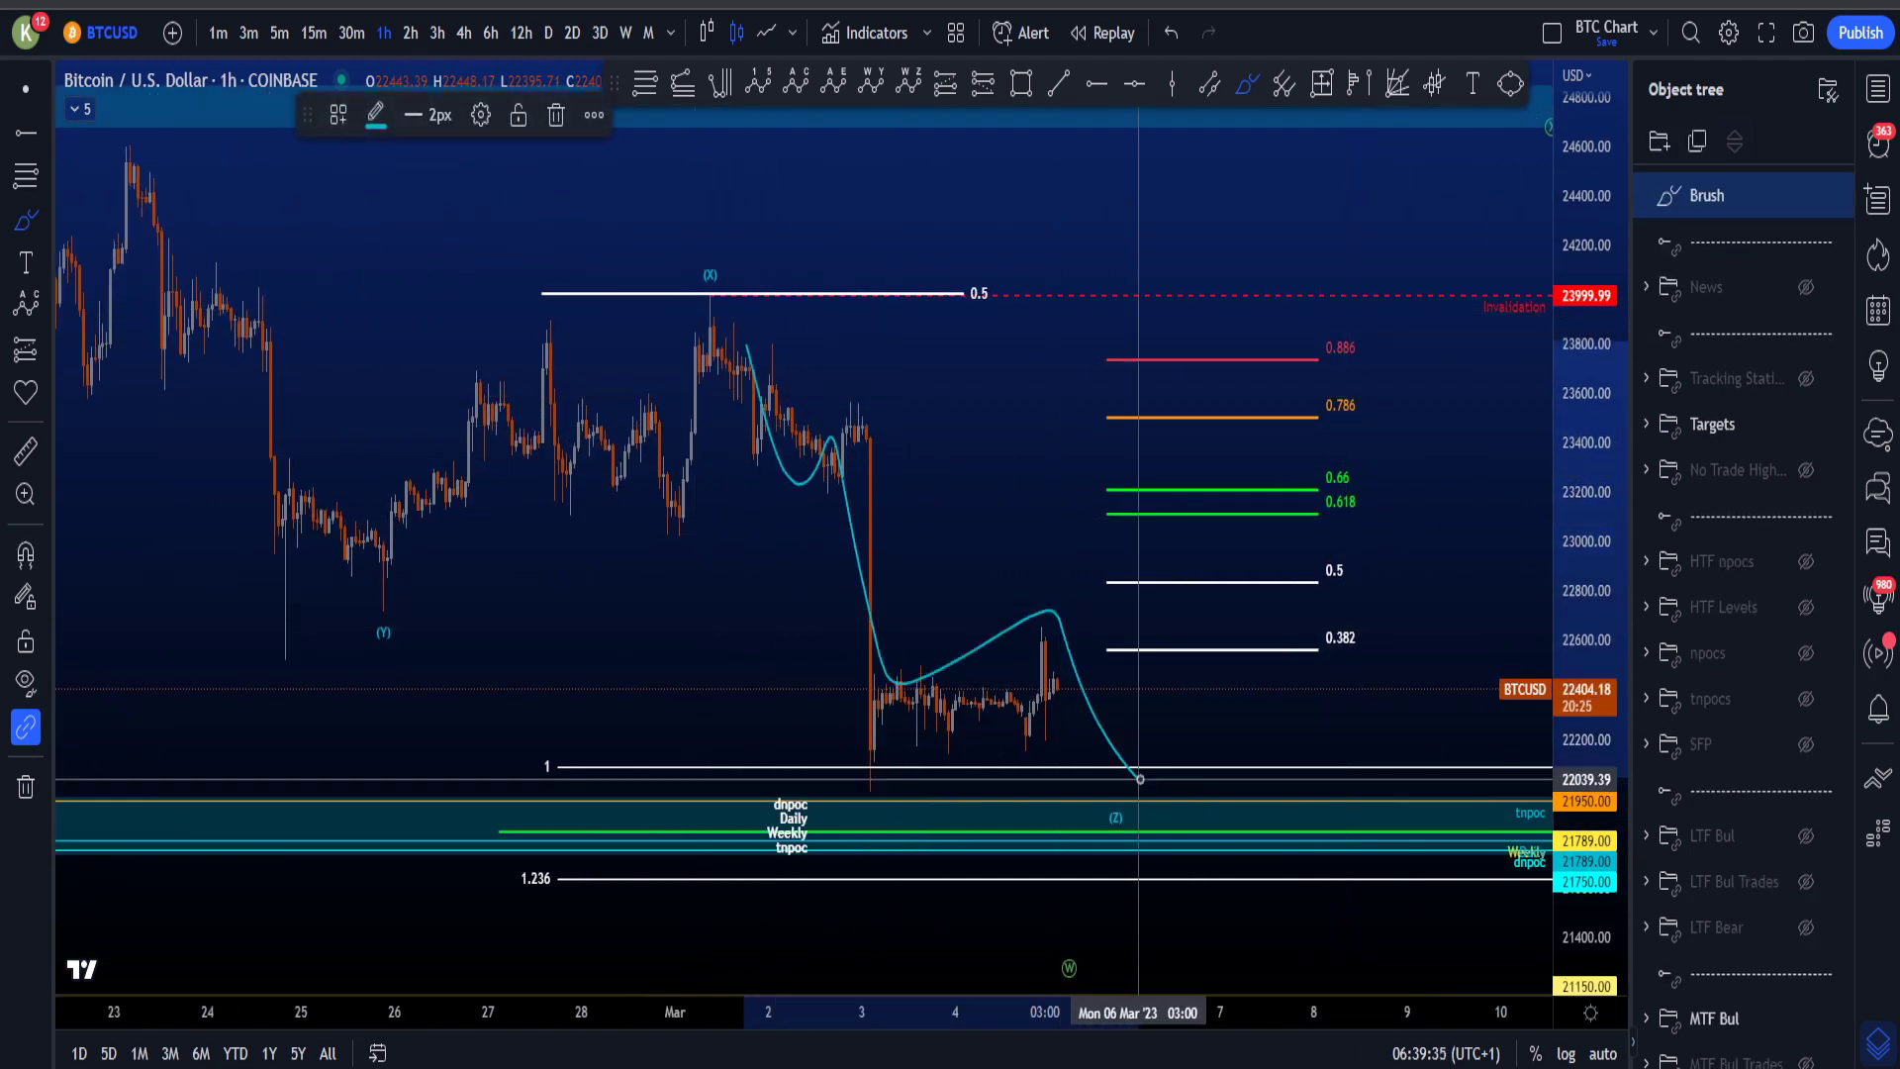
key(ctrl+z)
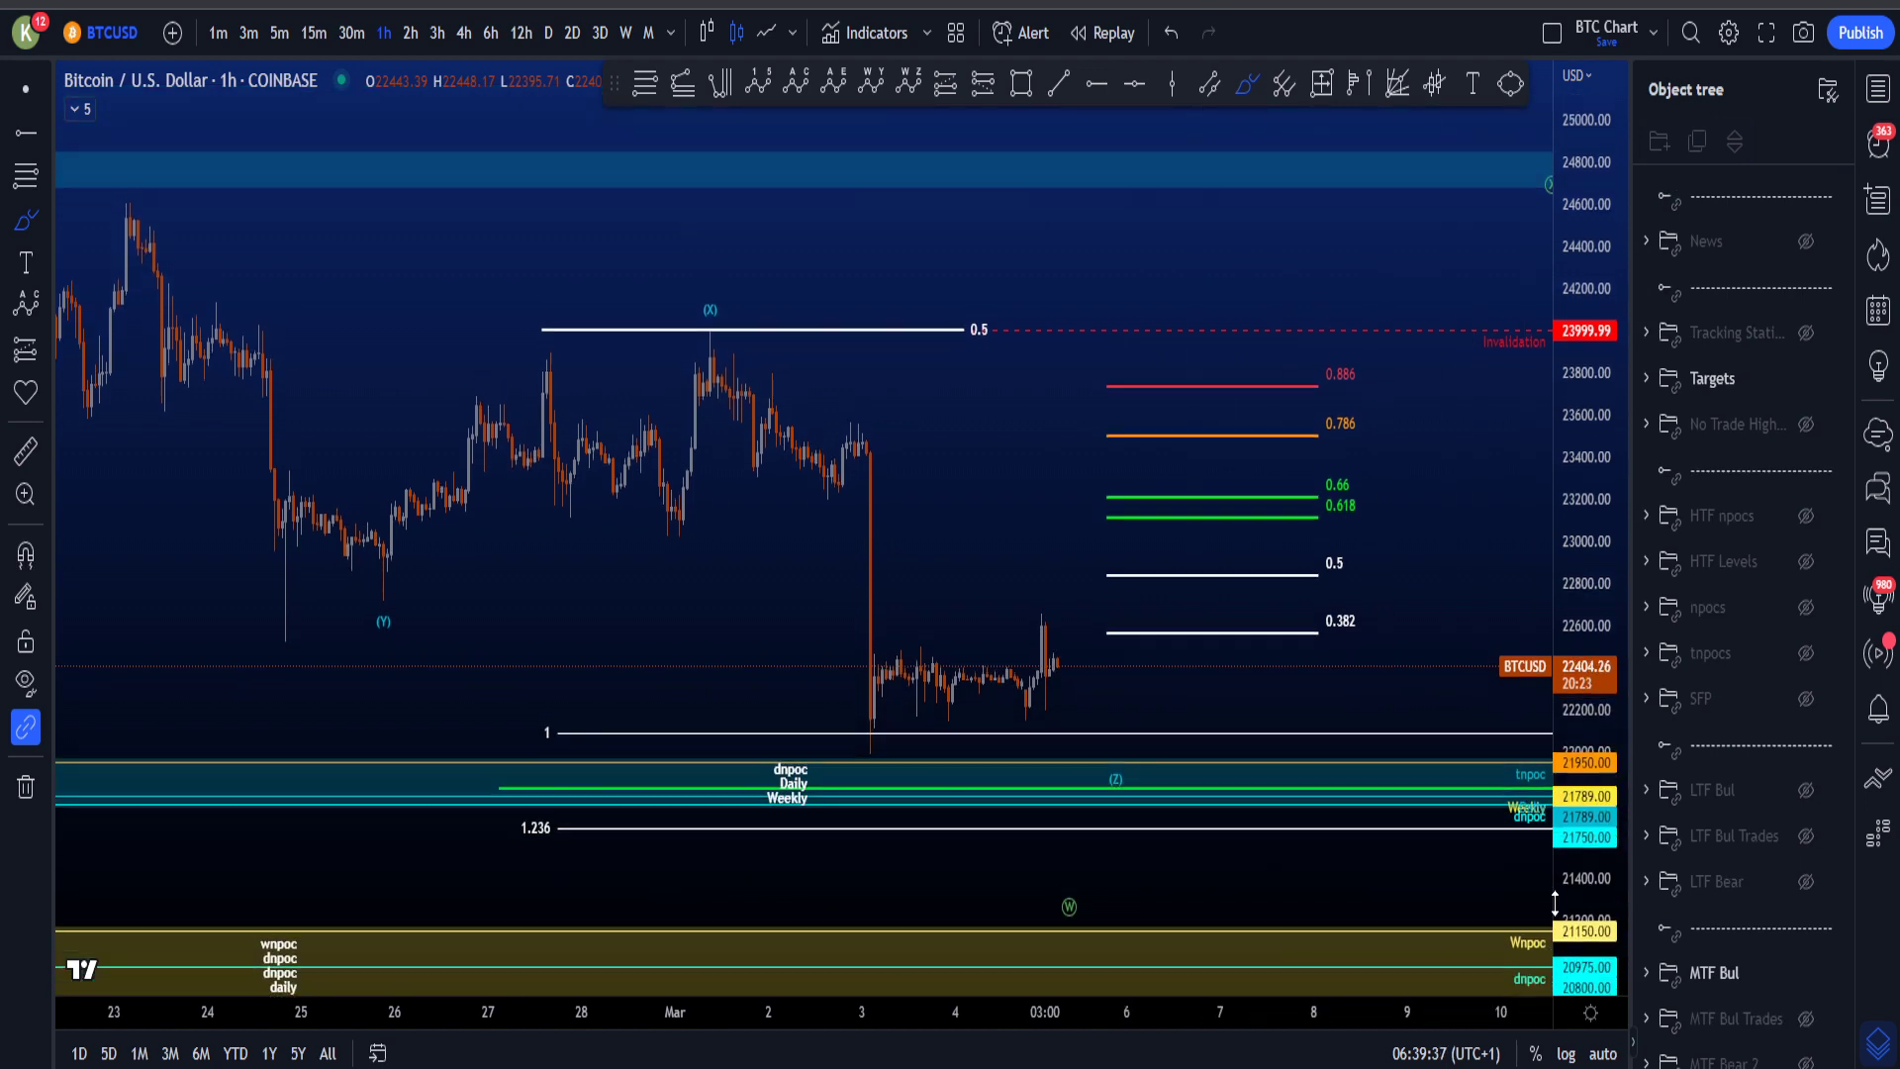
mouse_move(1170, 851)
mouse_down()
mouse_move(1084, 822)
mouse_move(1139, 876)
mouse_up()
key(ctrl+z)
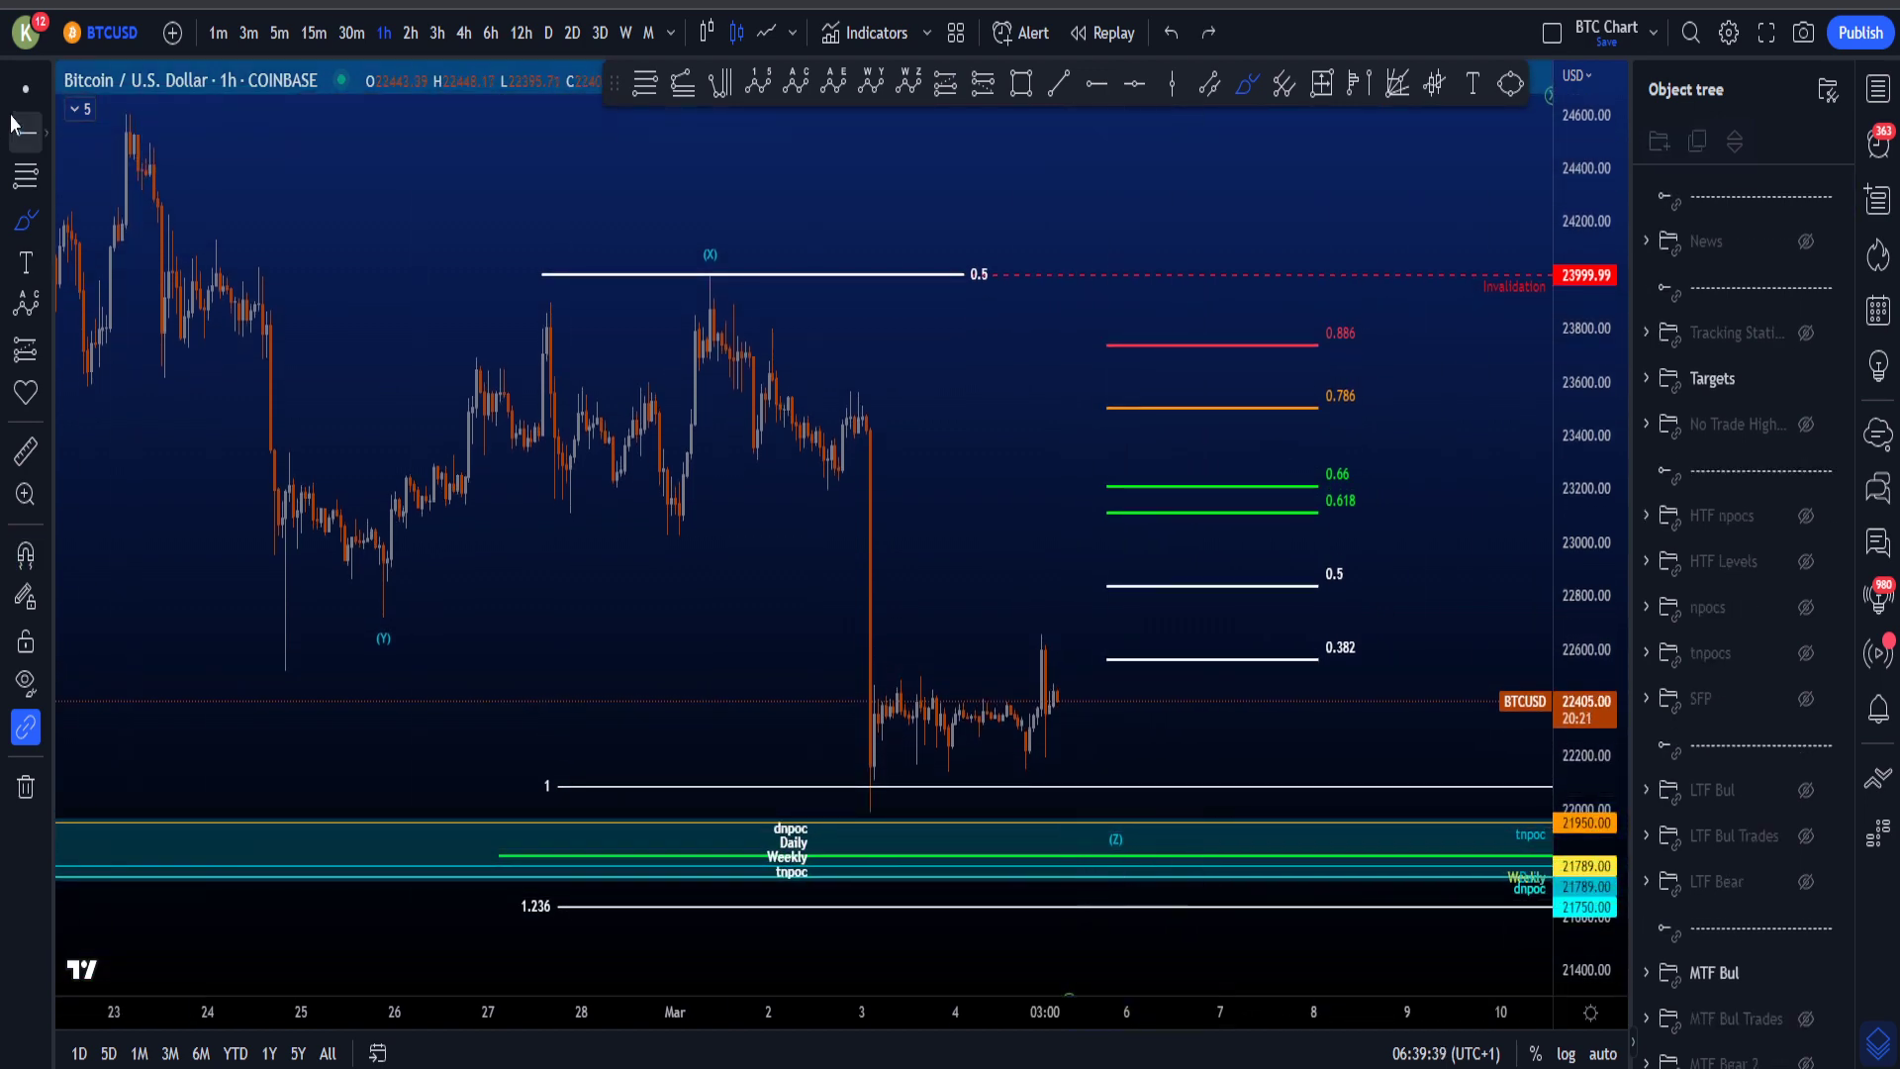
Step: Circle the dnpoc, Daily, Weekly and tnpoc labels in the blue target zone with the brush and undo the mark
drag(1327, 720, 1311, 410)
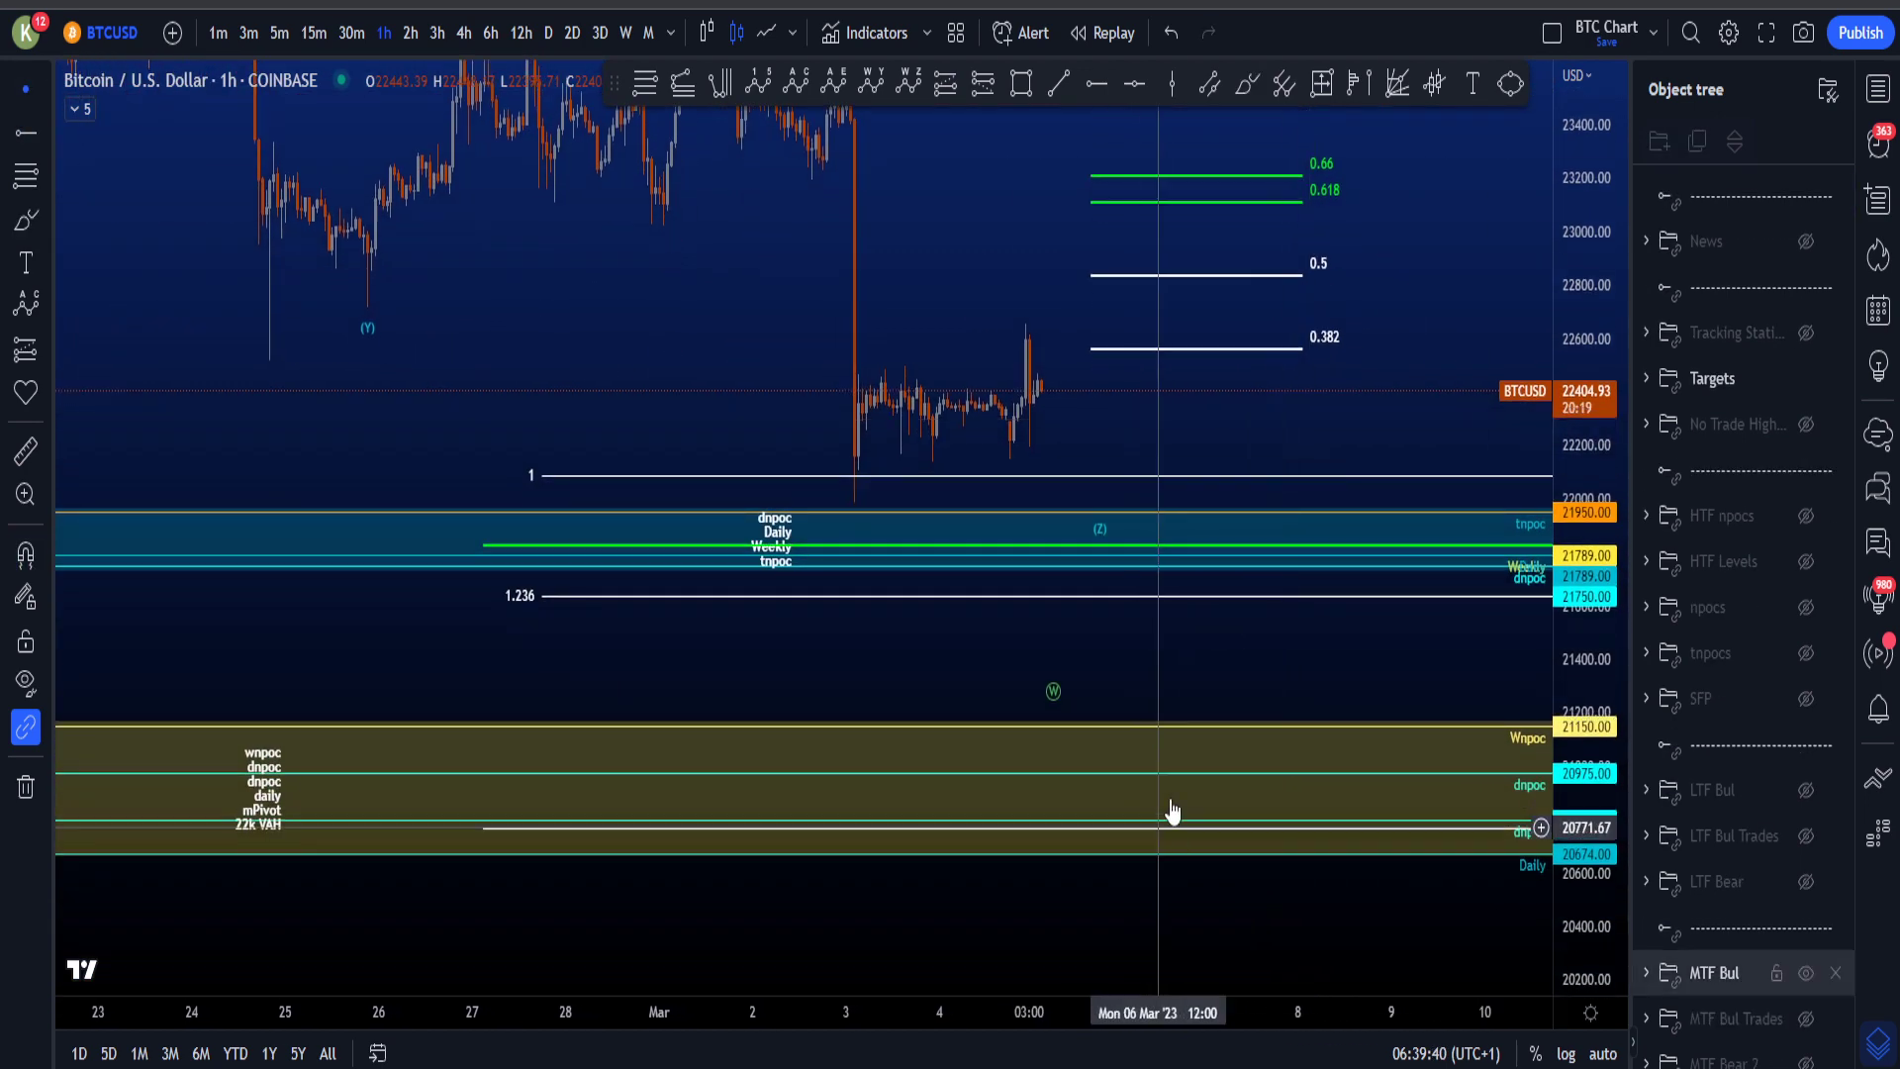
drag(1576, 902, 1584, 855)
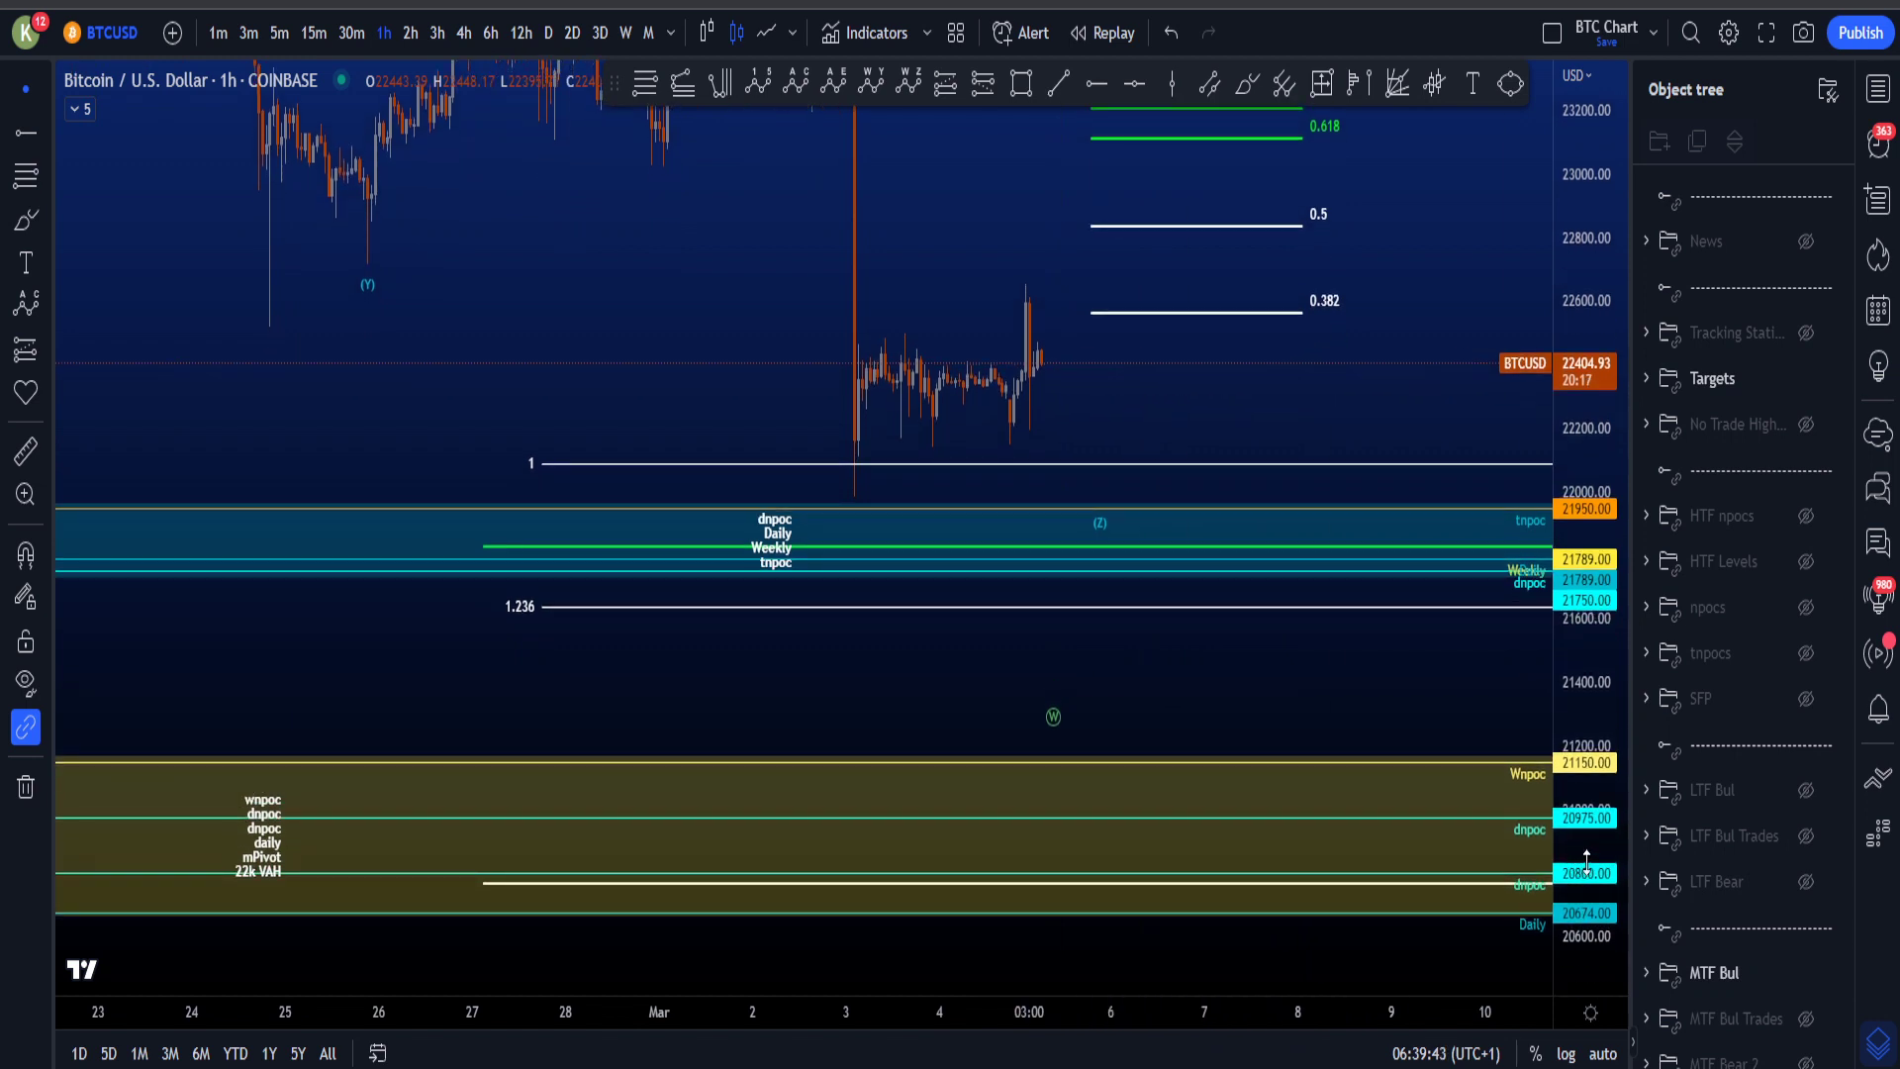
drag(1436, 697, 1423, 724)
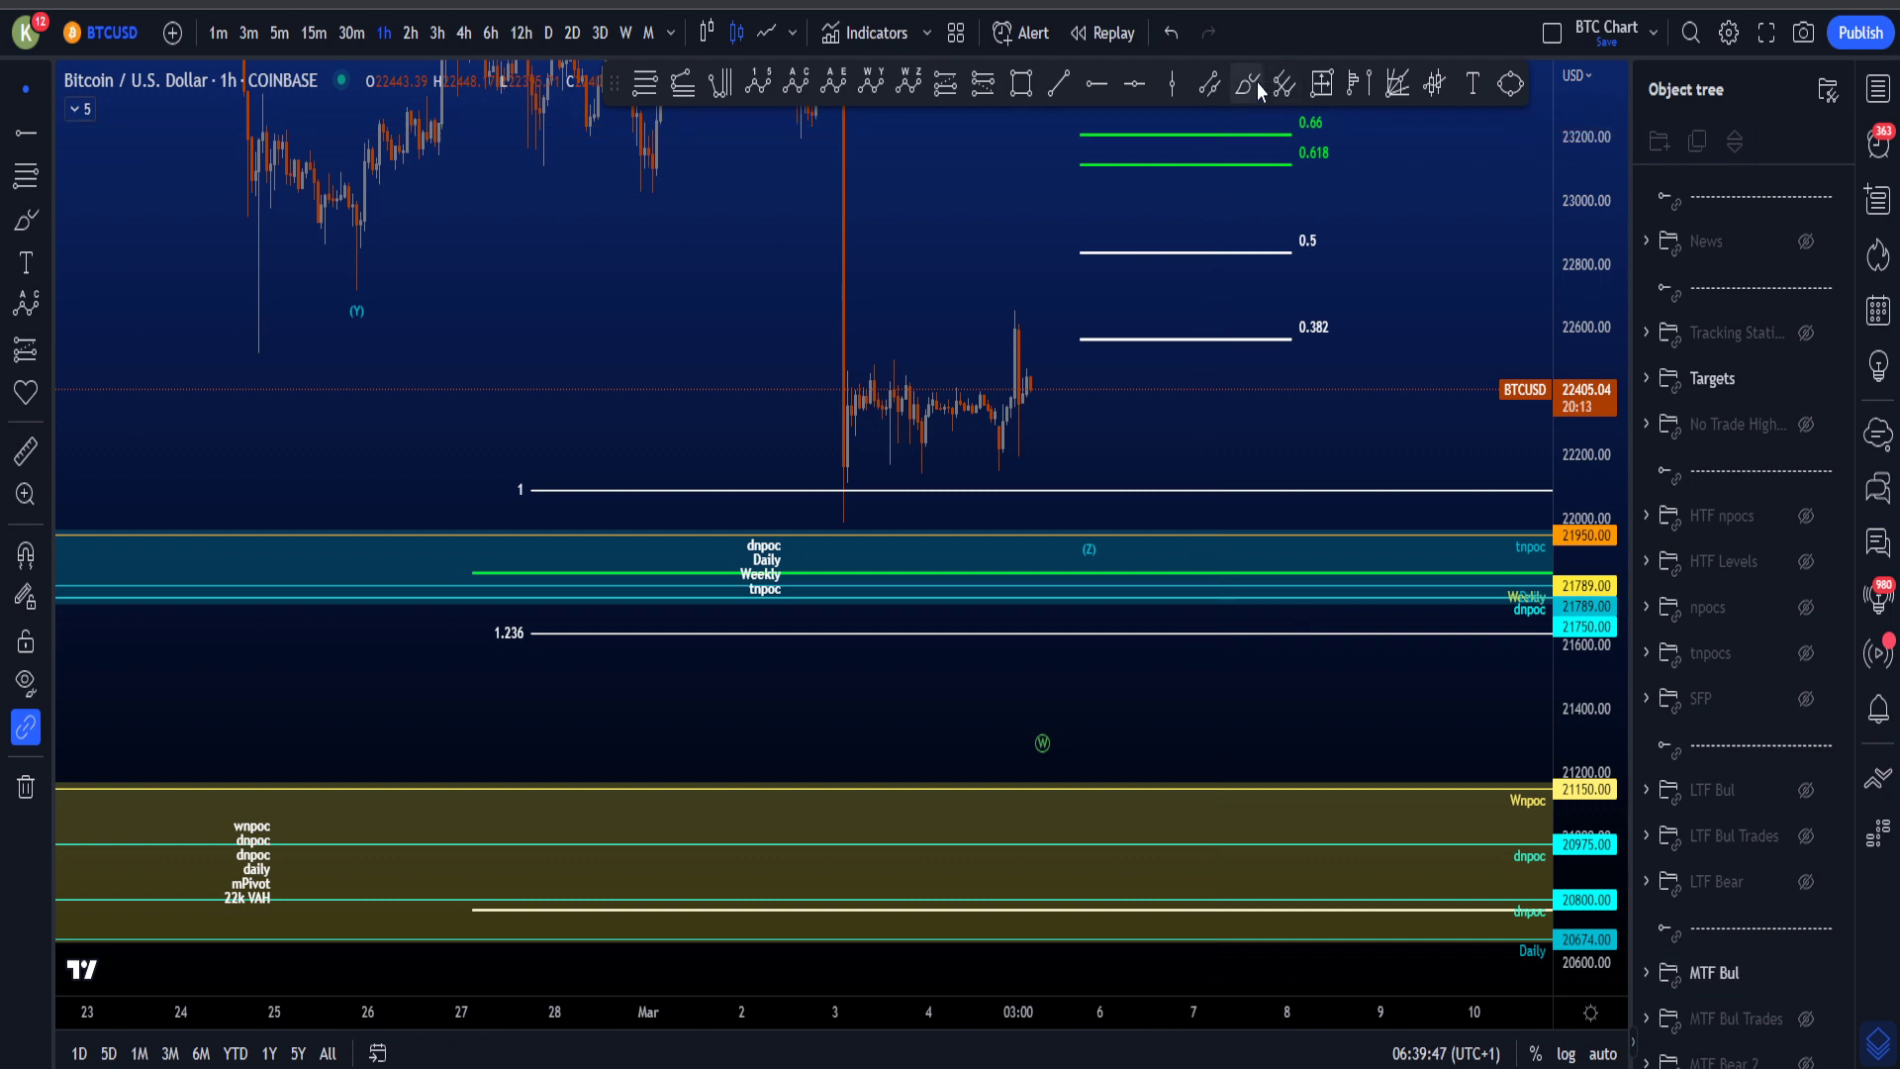
mouse_move(937, 547)
mouse_down()
mouse_move(968, 543)
mouse_move(703, 551)
mouse_move(931, 589)
mouse_up()
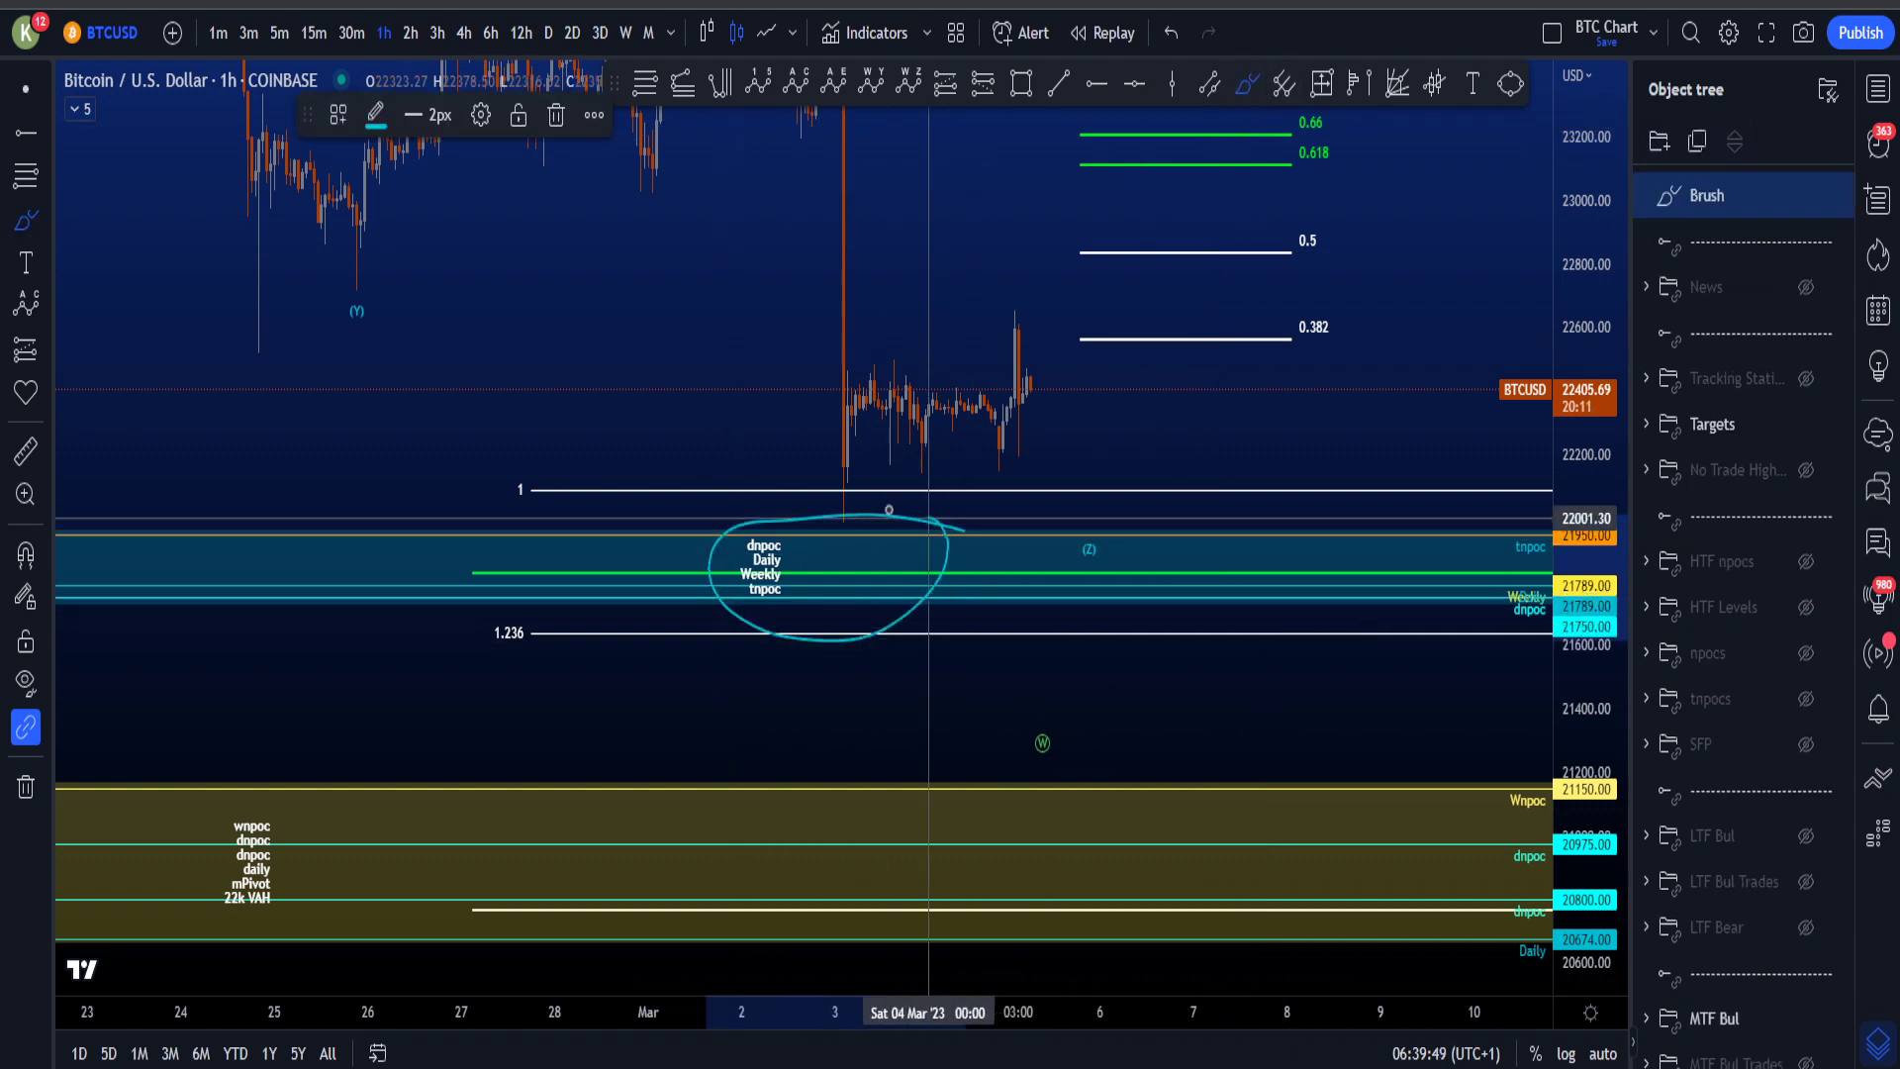
key(ctrl+z)
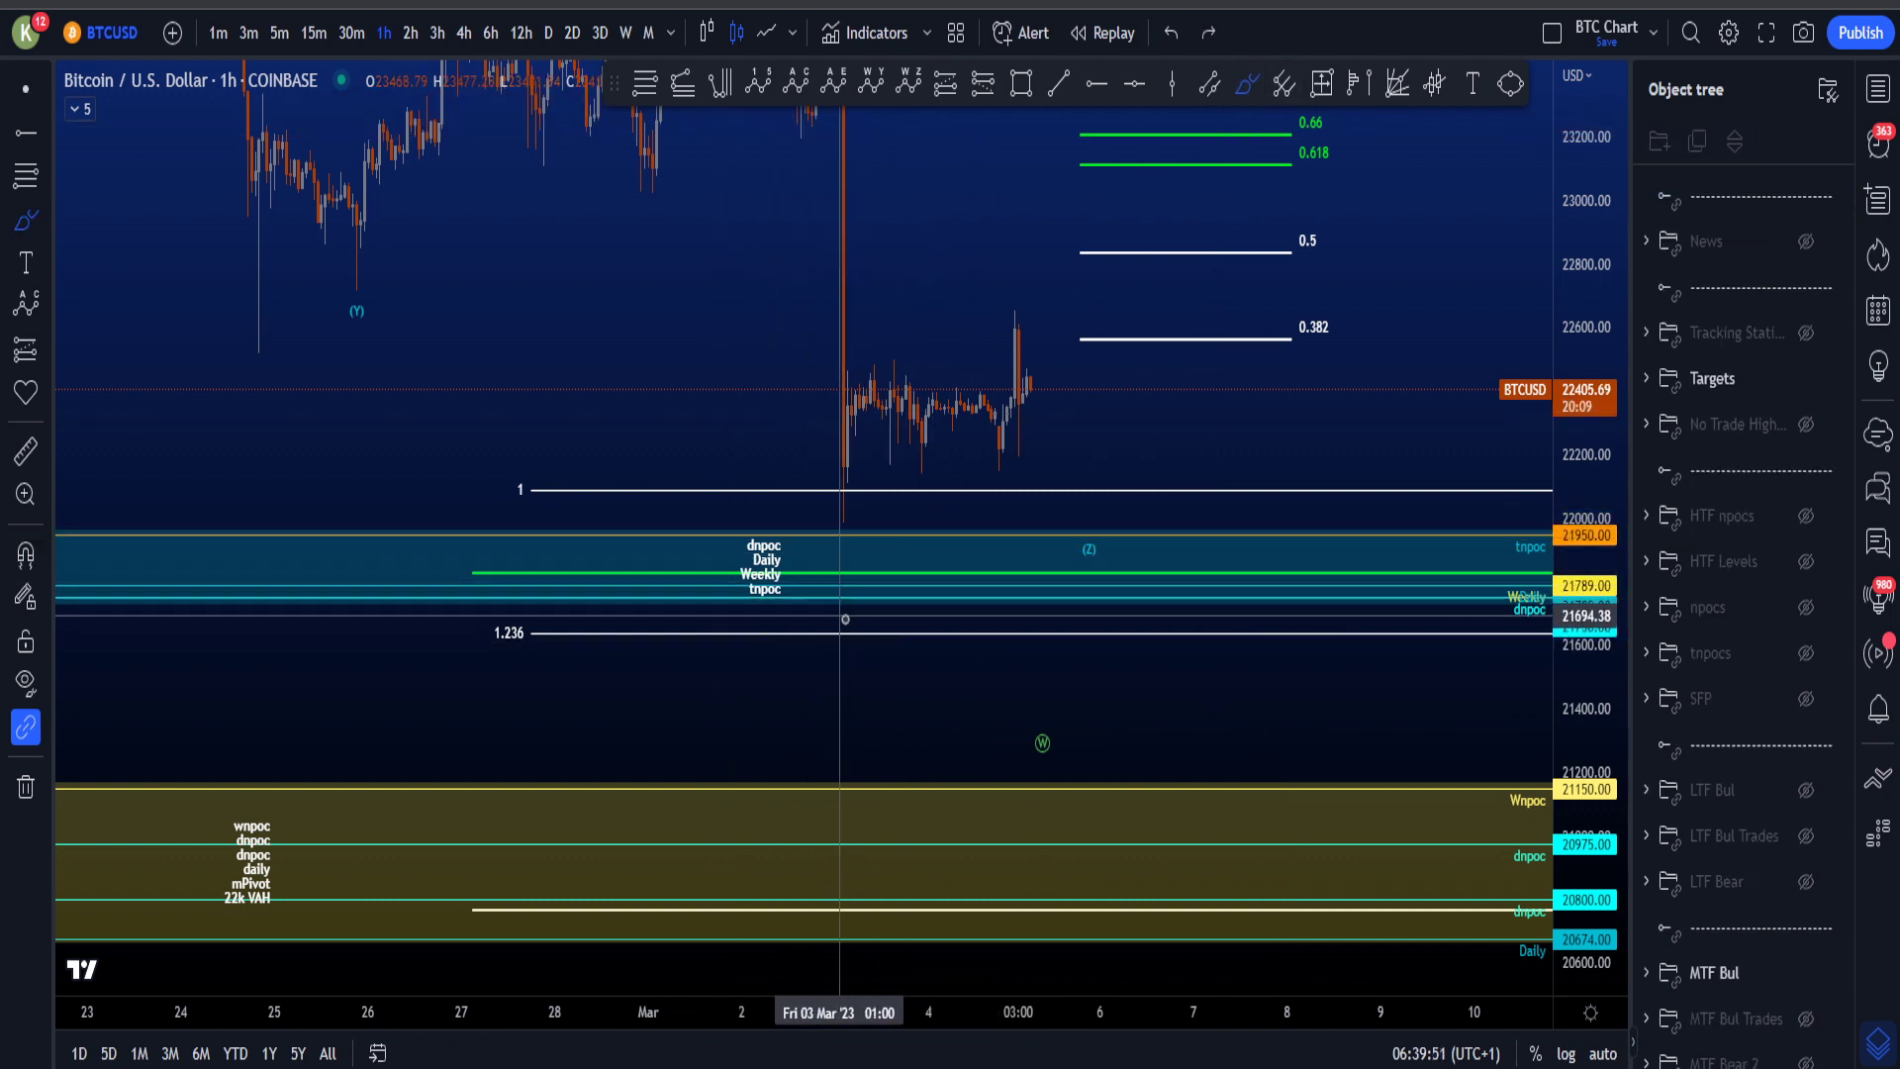
Step: Mark the blue target zone again and the yellow target zone below it with the brush, undoing both marks
mouse_move(993, 532)
mouse_down()
mouse_move(937, 645)
mouse_move(908, 577)
mouse_up()
key(ctrl+z)
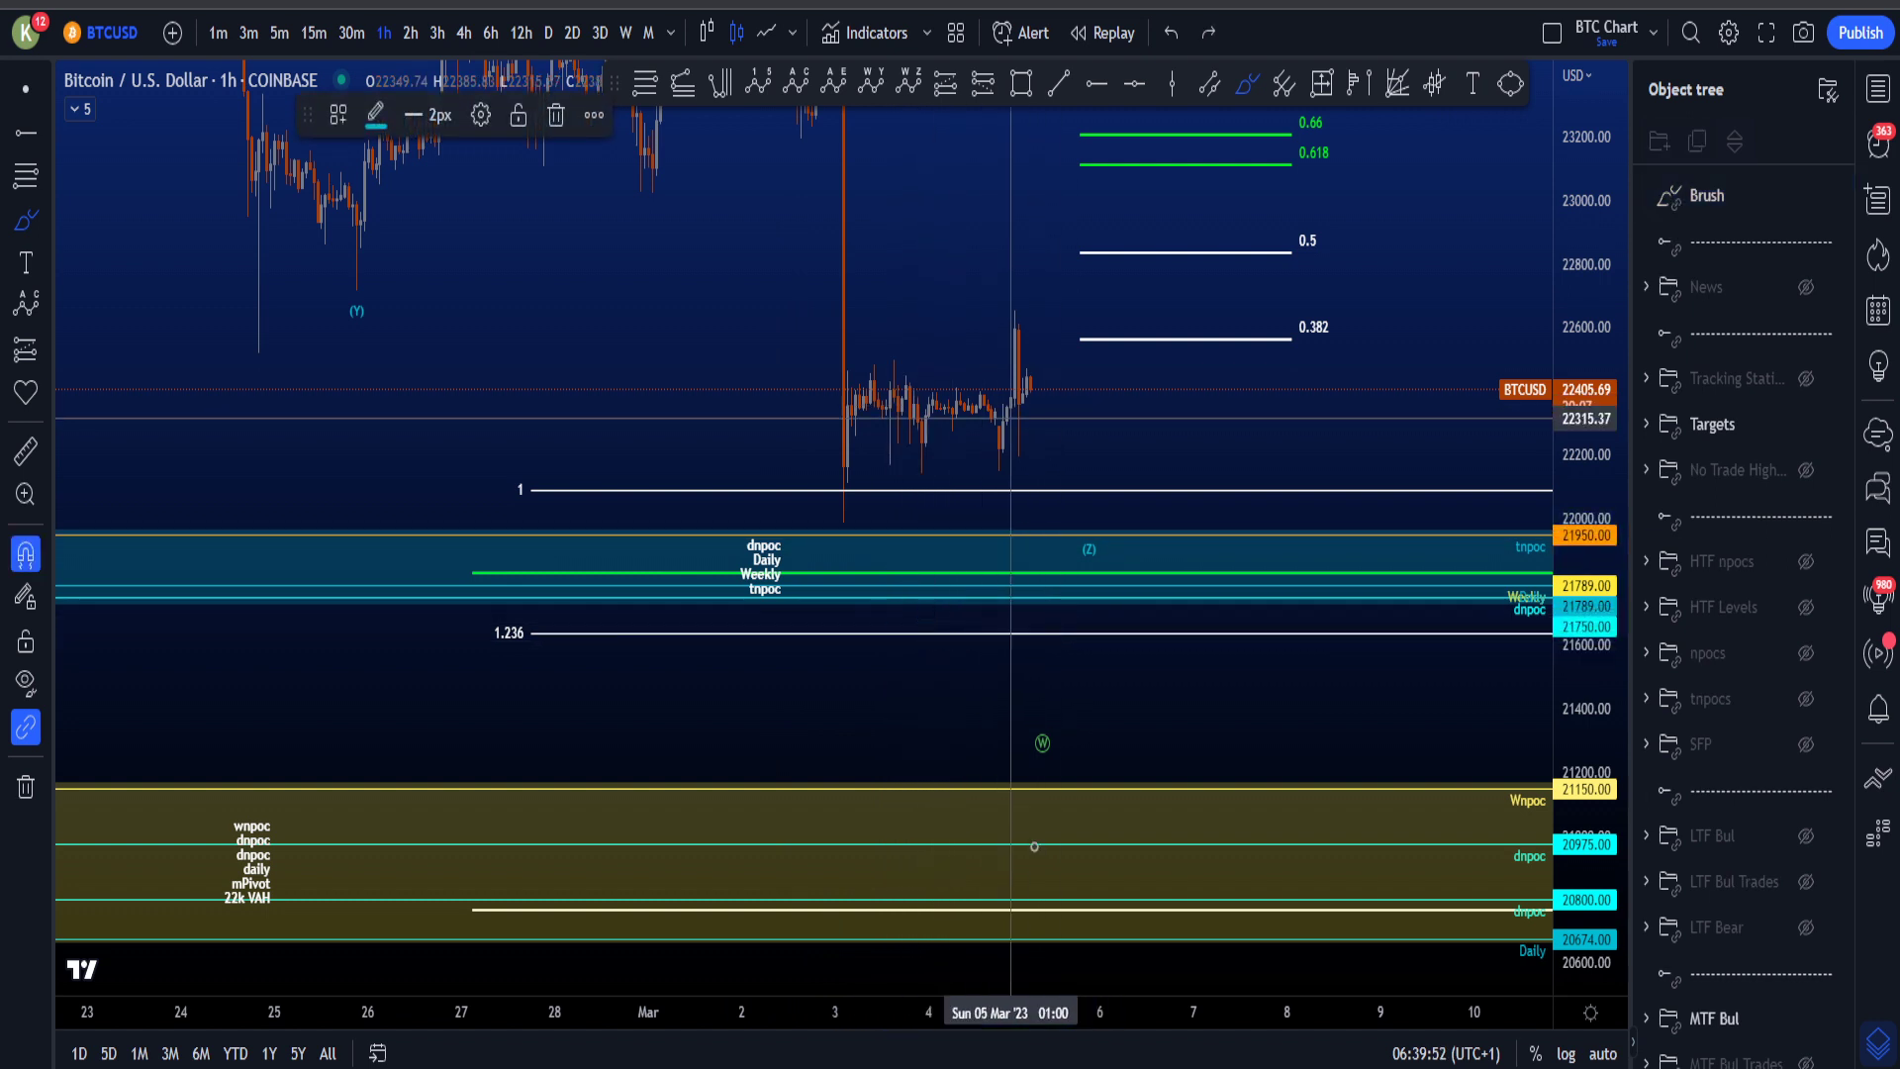
mouse_move(1092, 831)
mouse_down()
mouse_move(1098, 954)
mouse_move(1083, 787)
mouse_up()
key(ctrl+z)
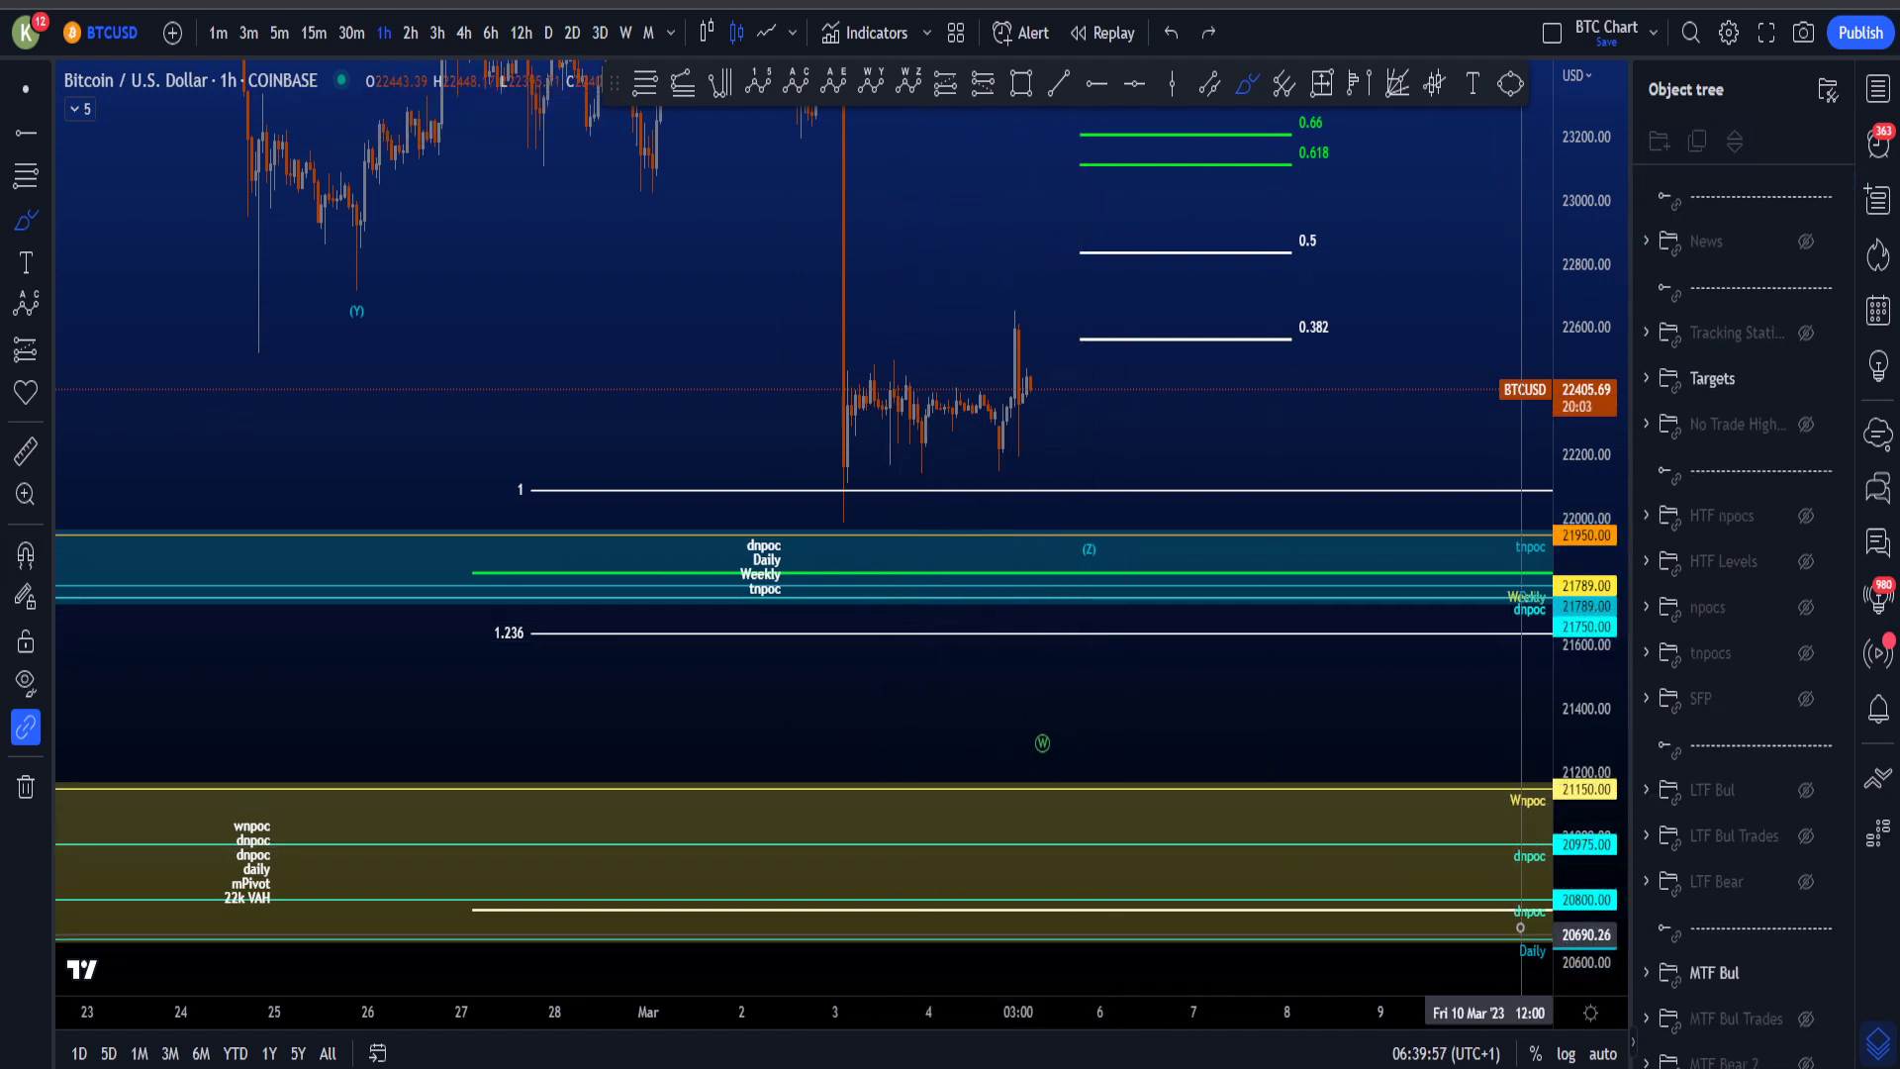
Step: Sketch the path from the second (X) high into the (Z) zone and up to the 0.786 retracement, circling both turning points
scroll(1231, 593, down, 3)
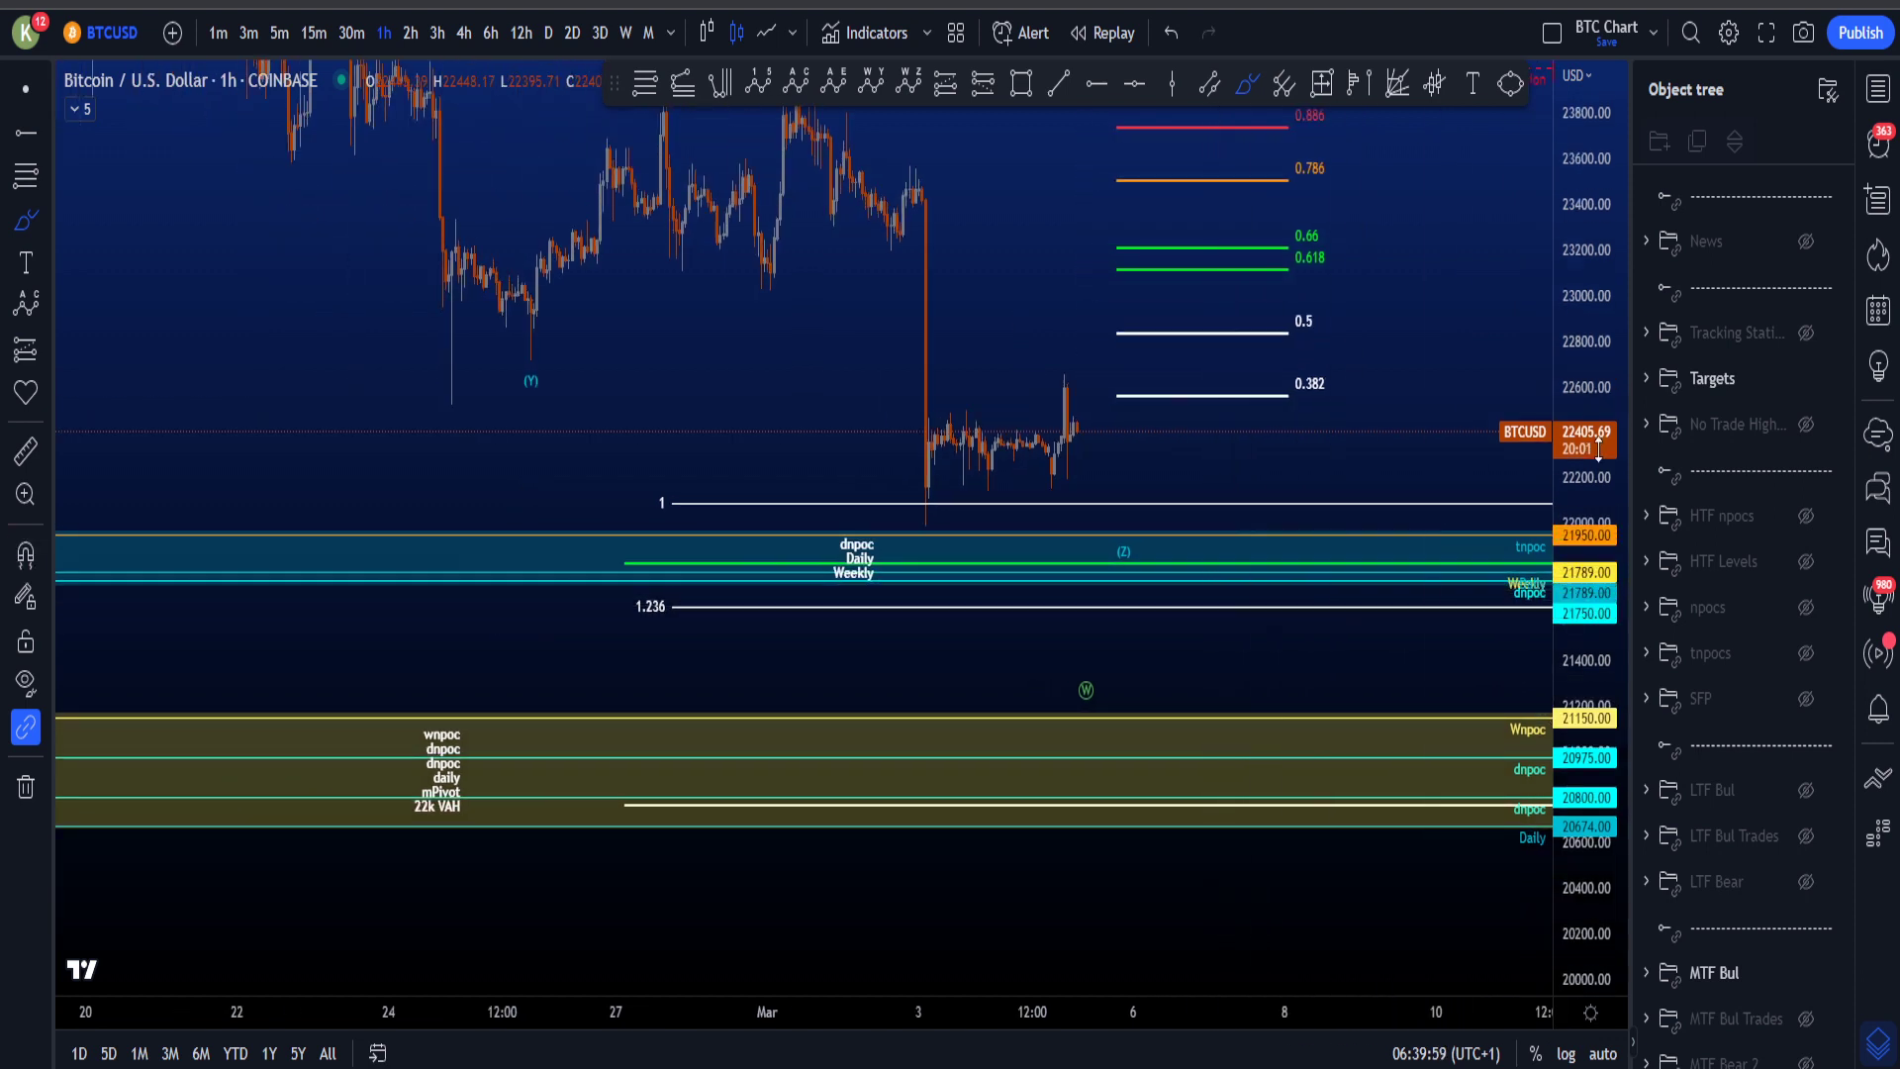
scroll(1598, 448, down, 2)
mouse_move(796, 161)
mouse_down()
mouse_move(990, 435)
mouse_move(1131, 567)
mouse_move(1100, 586)
mouse_move(1244, 221)
mouse_up()
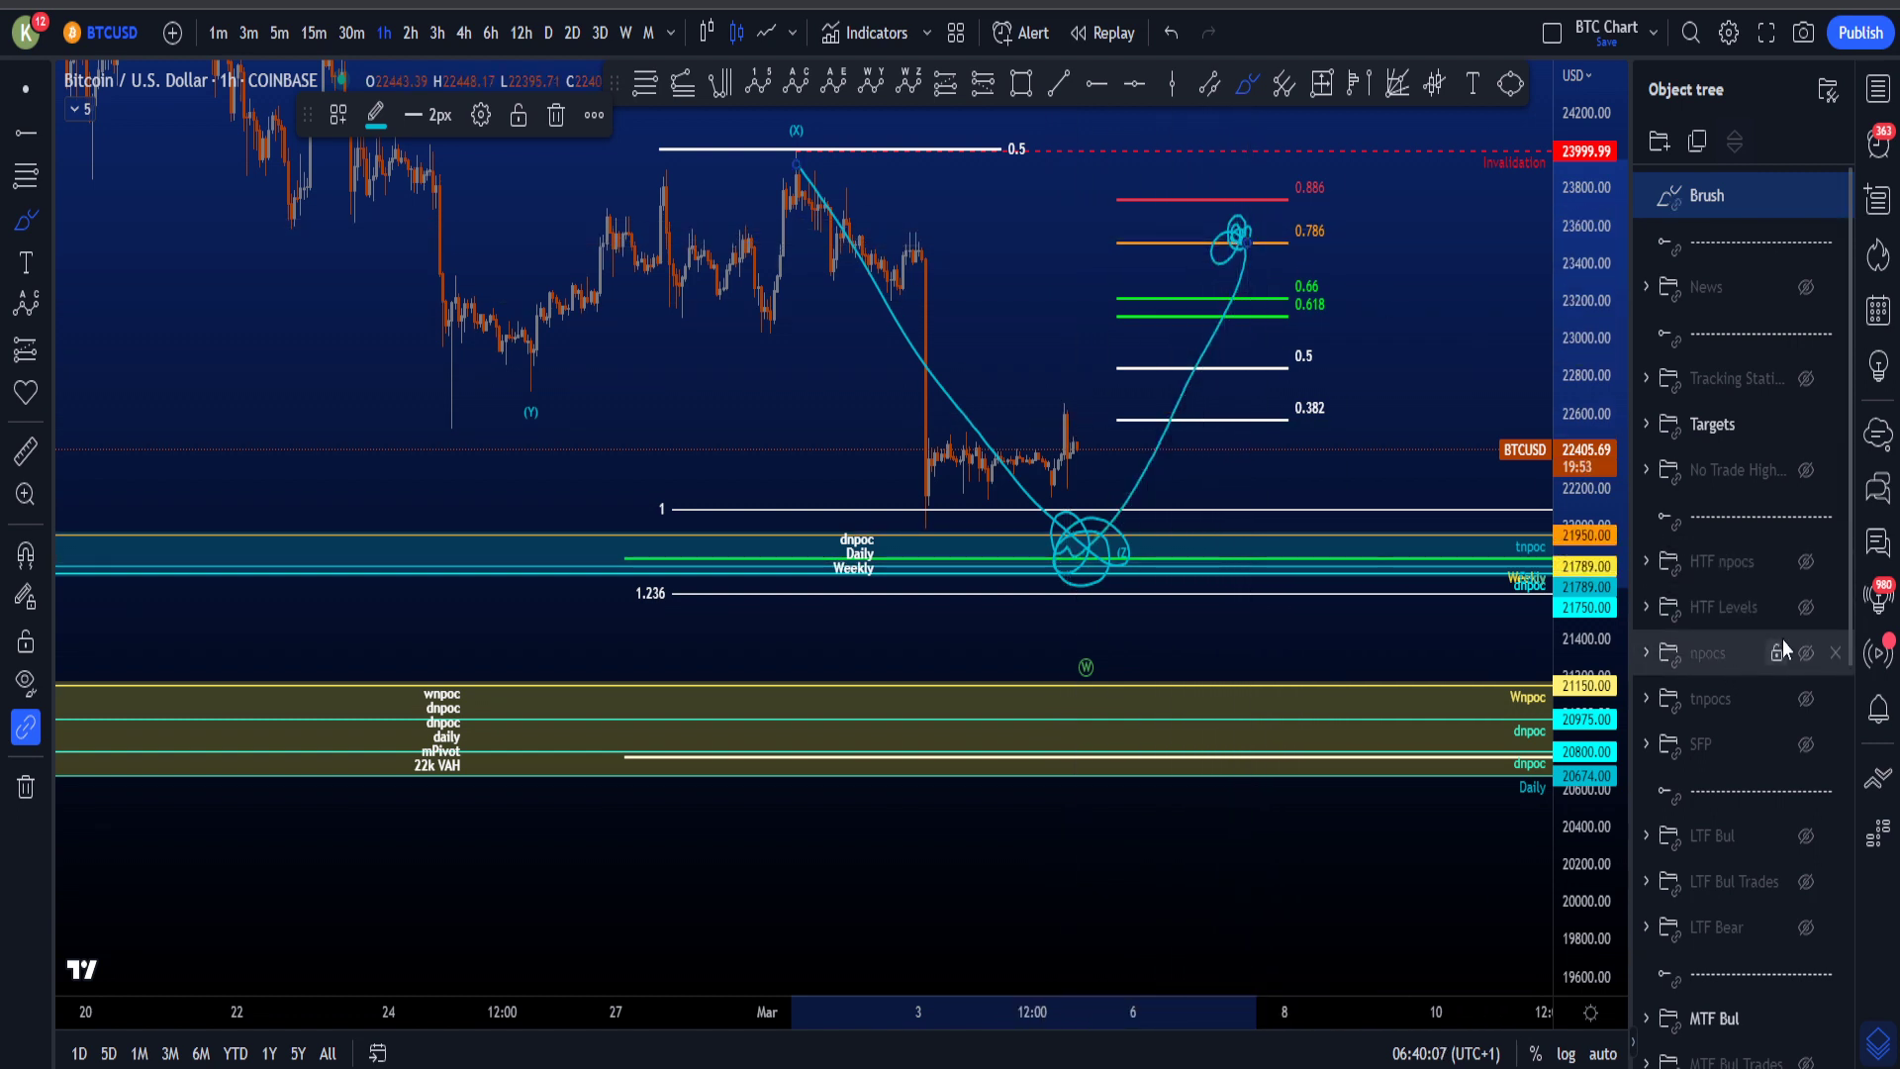
Step: Show the HTF Levels drawing group to compare its Daily level with the 0.786 retracement
click(1821, 615)
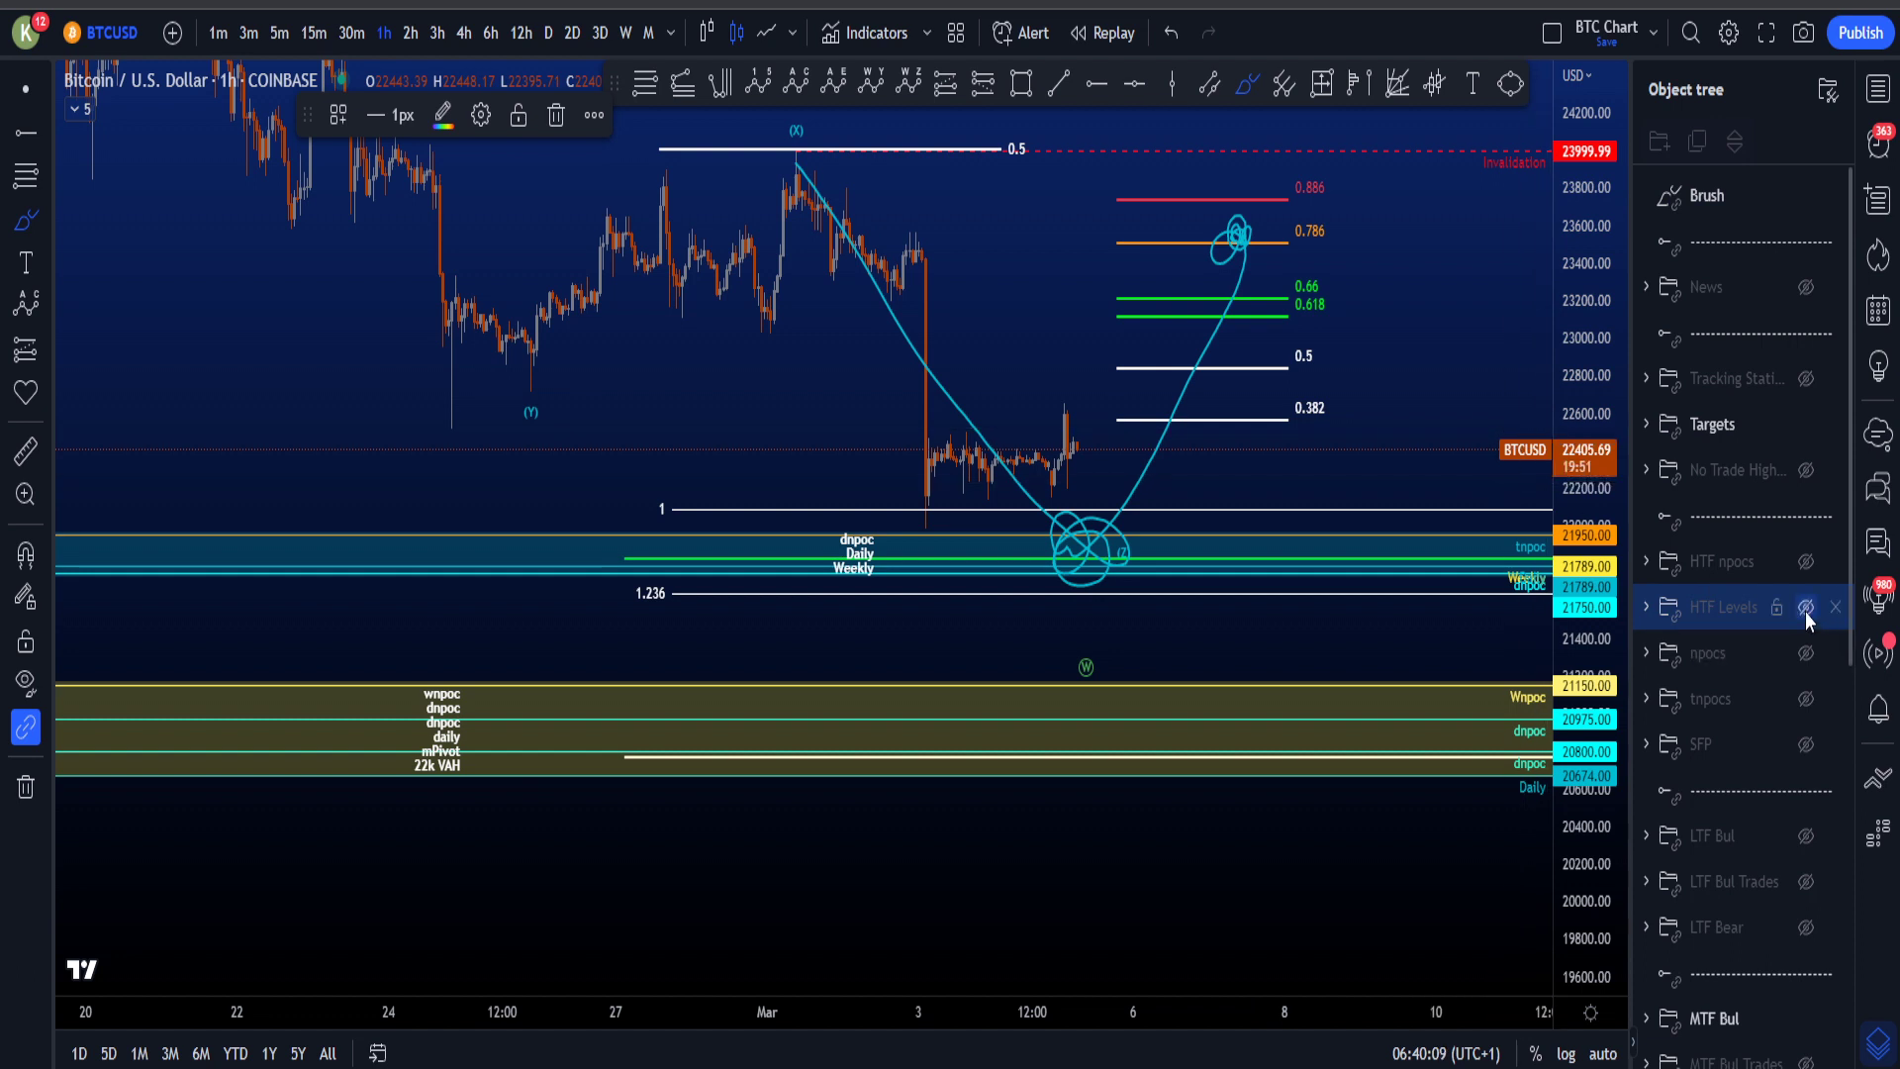
click(1806, 609)
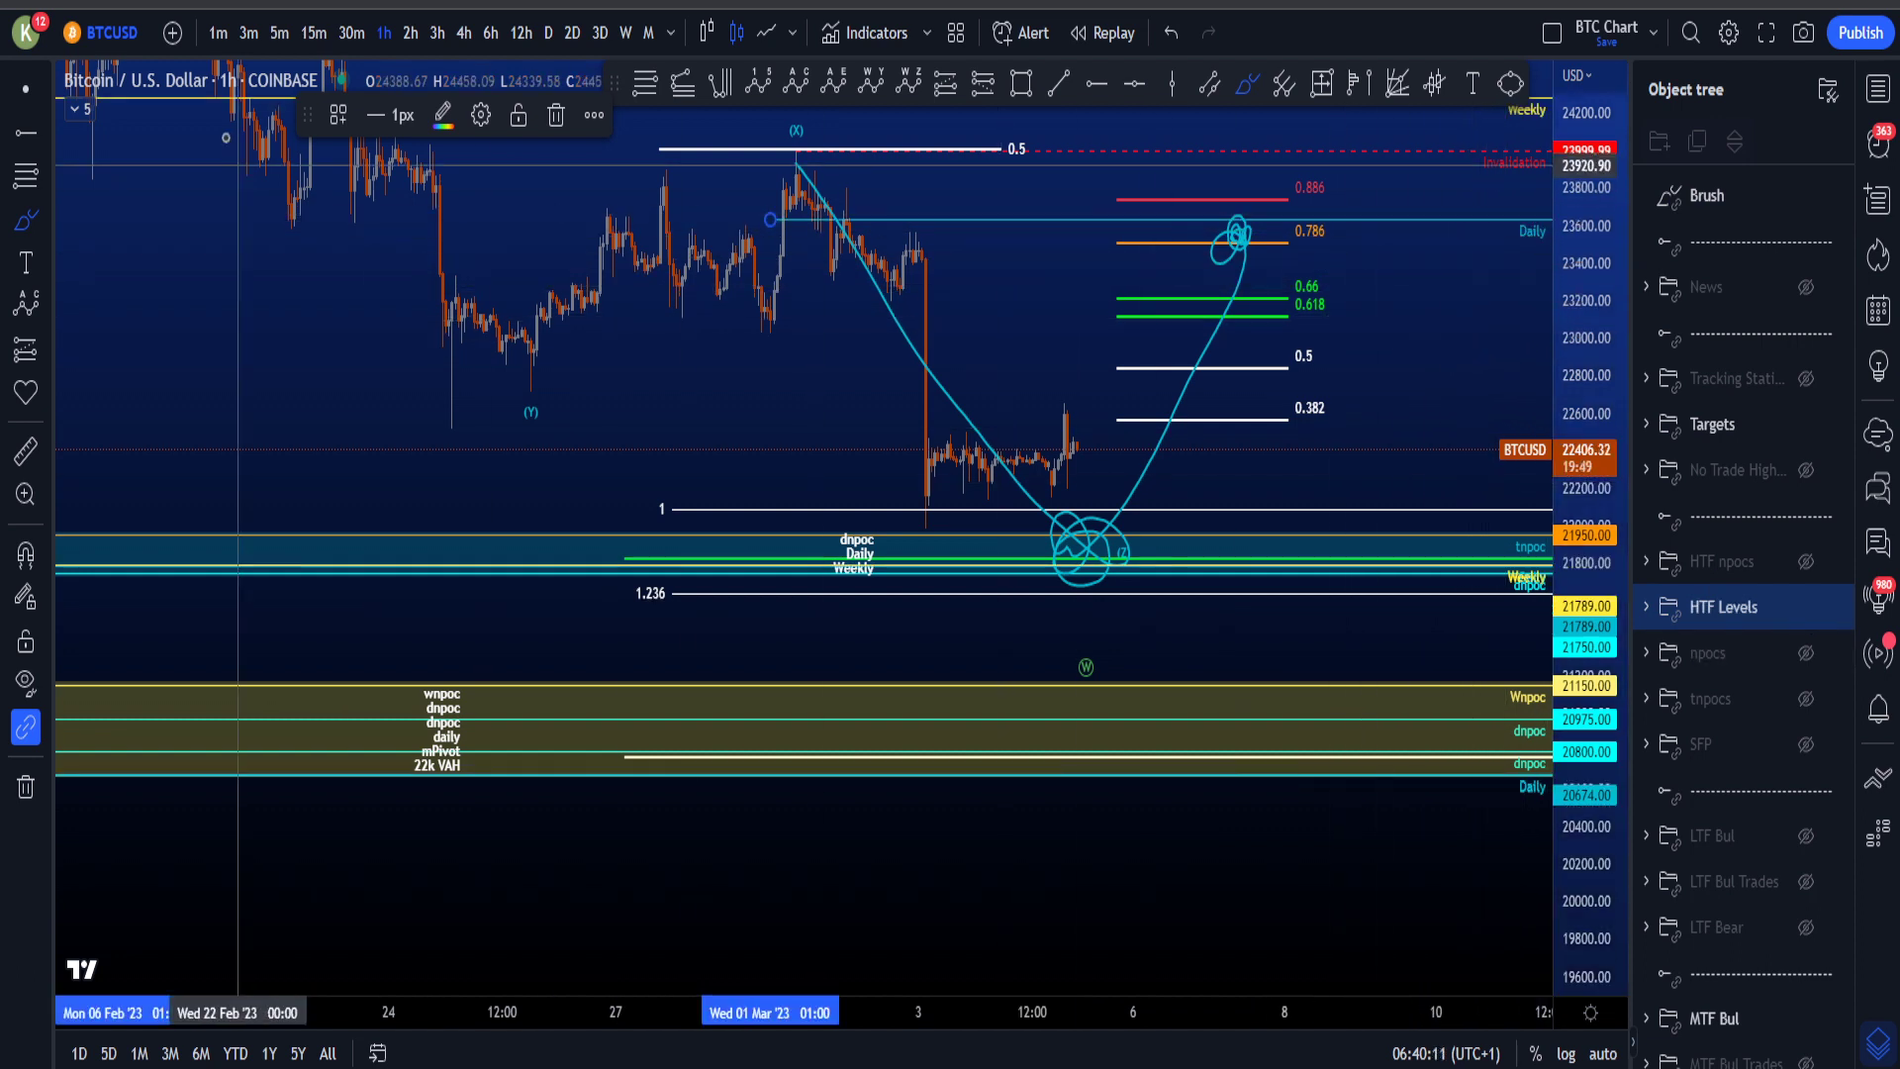
click(36, 91)
click(1417, 336)
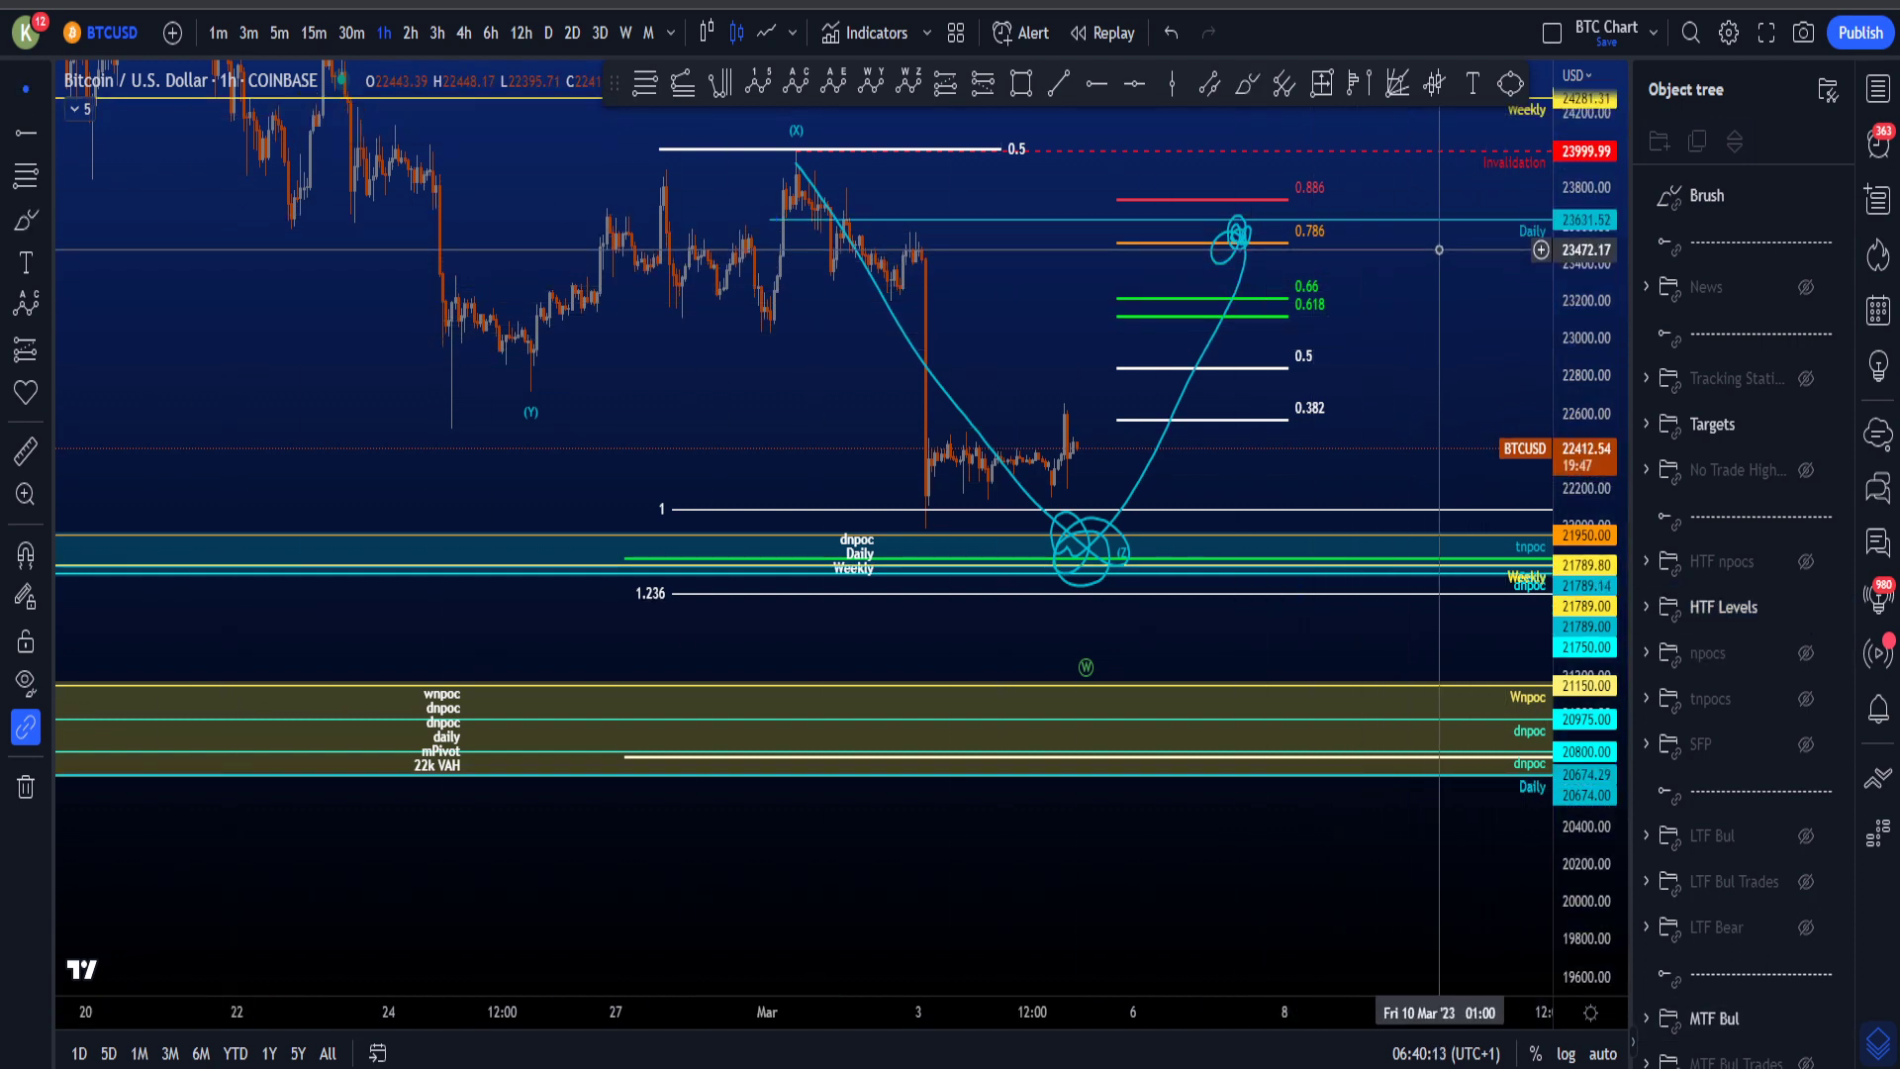
Step: Hide the HTF Levels group and delete the brush drawing of the projected path
click(1807, 608)
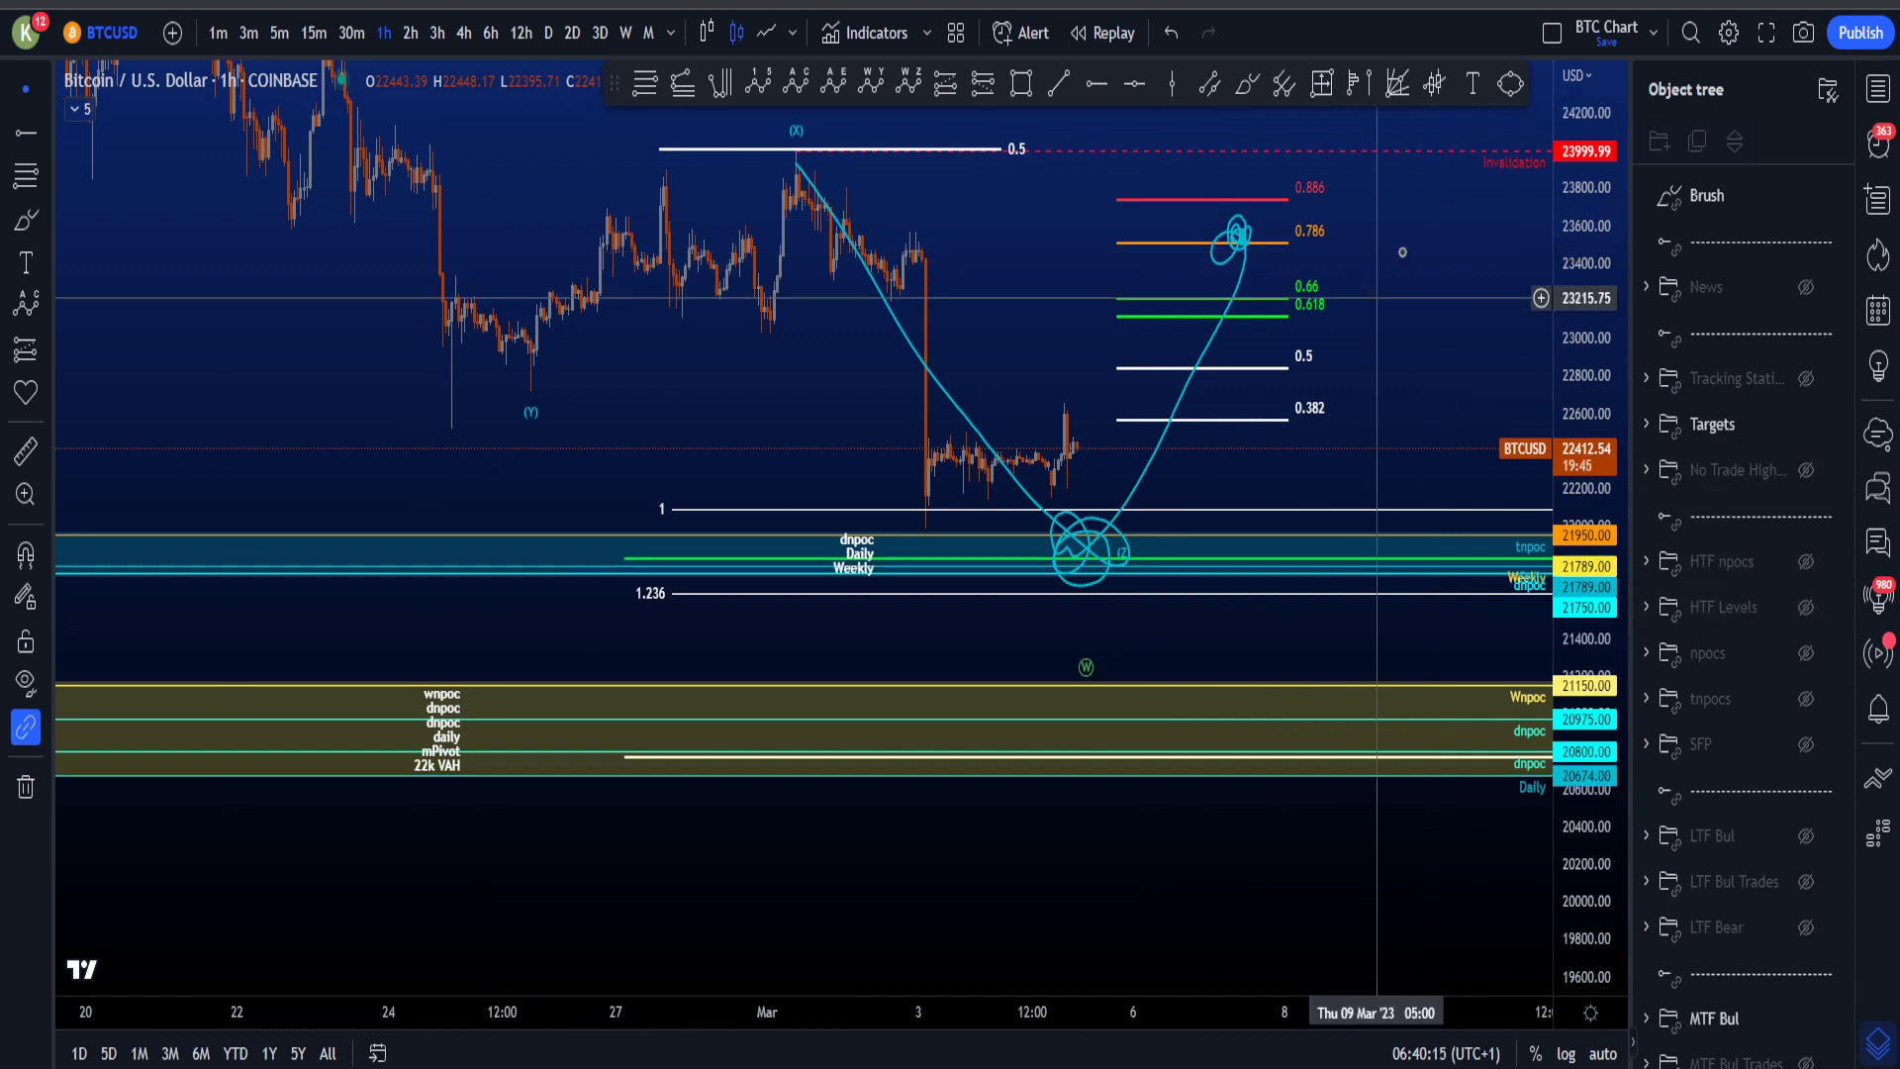
click(1835, 196)
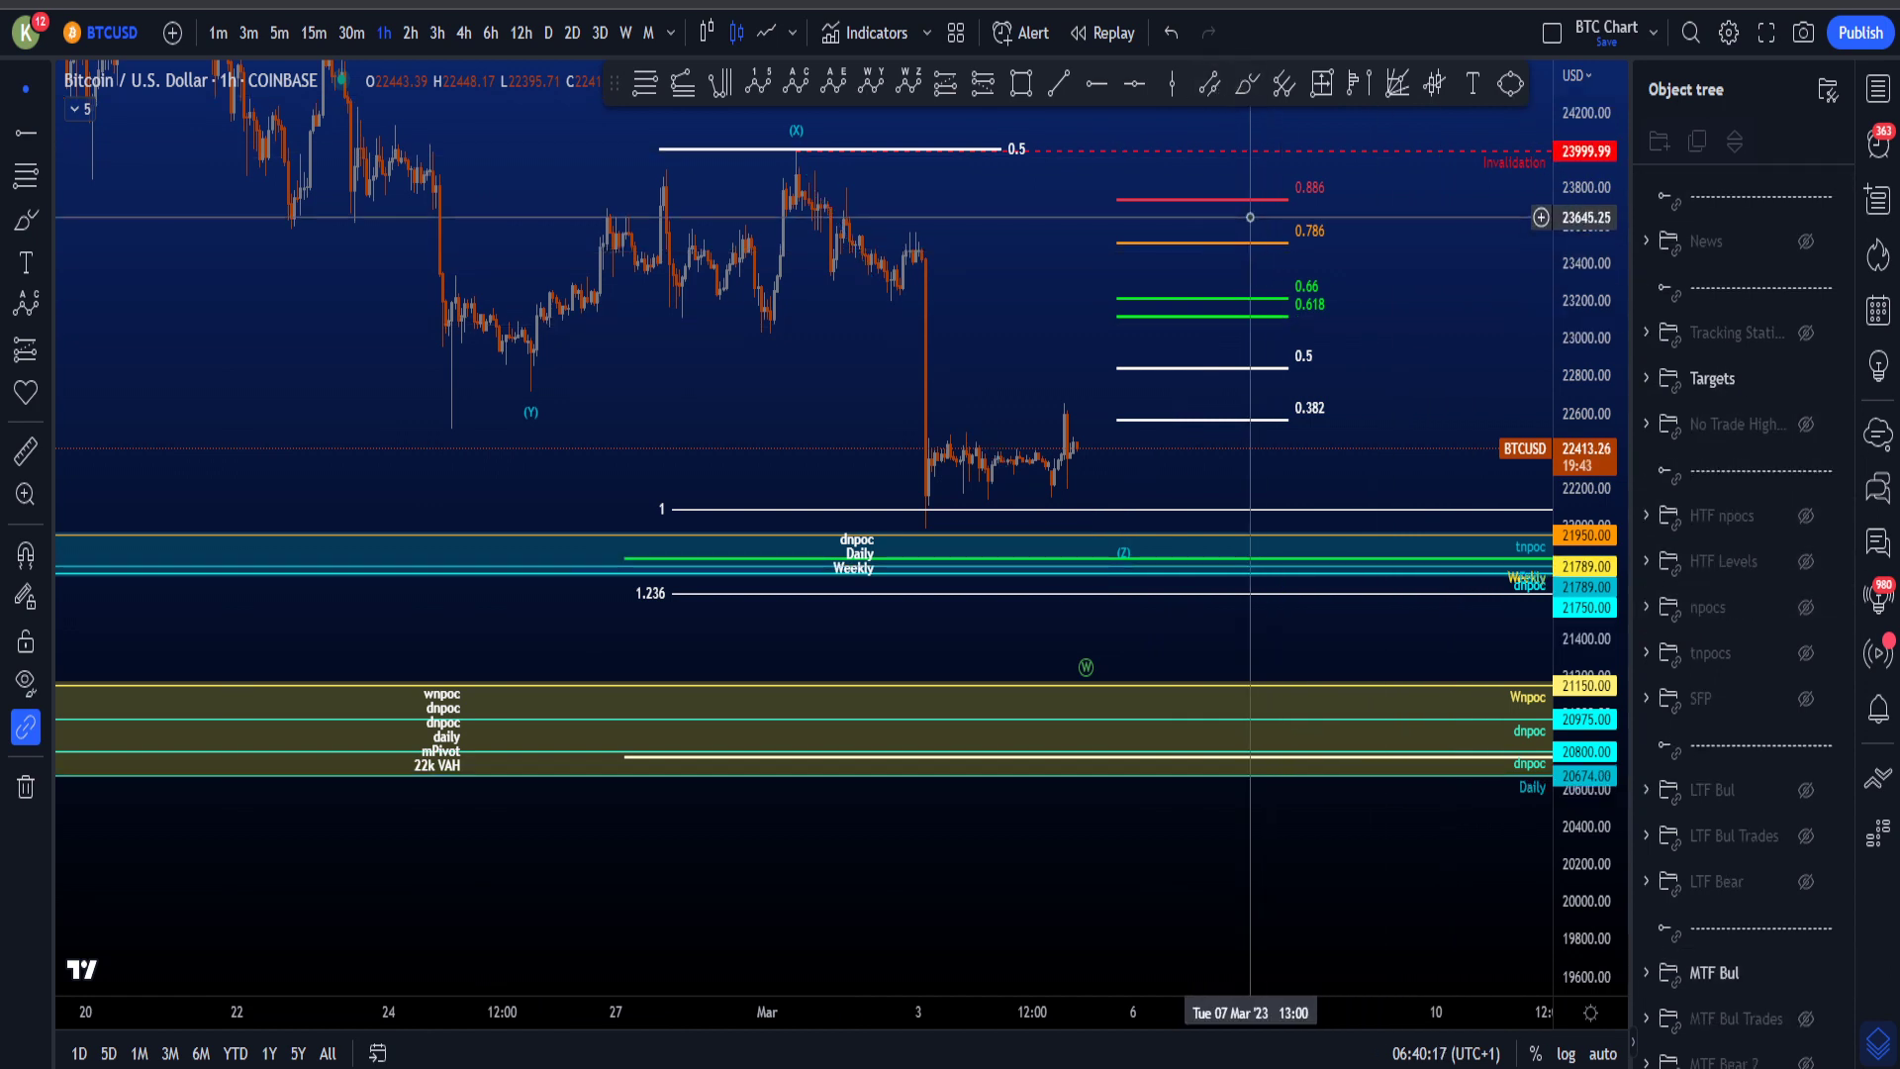
Step: Sketch the projected swings through the (Z) zone, the 0.786 retracement and the yellow target zone with the brush, undoing all strokes
drag(1260, 212, 1367, 723)
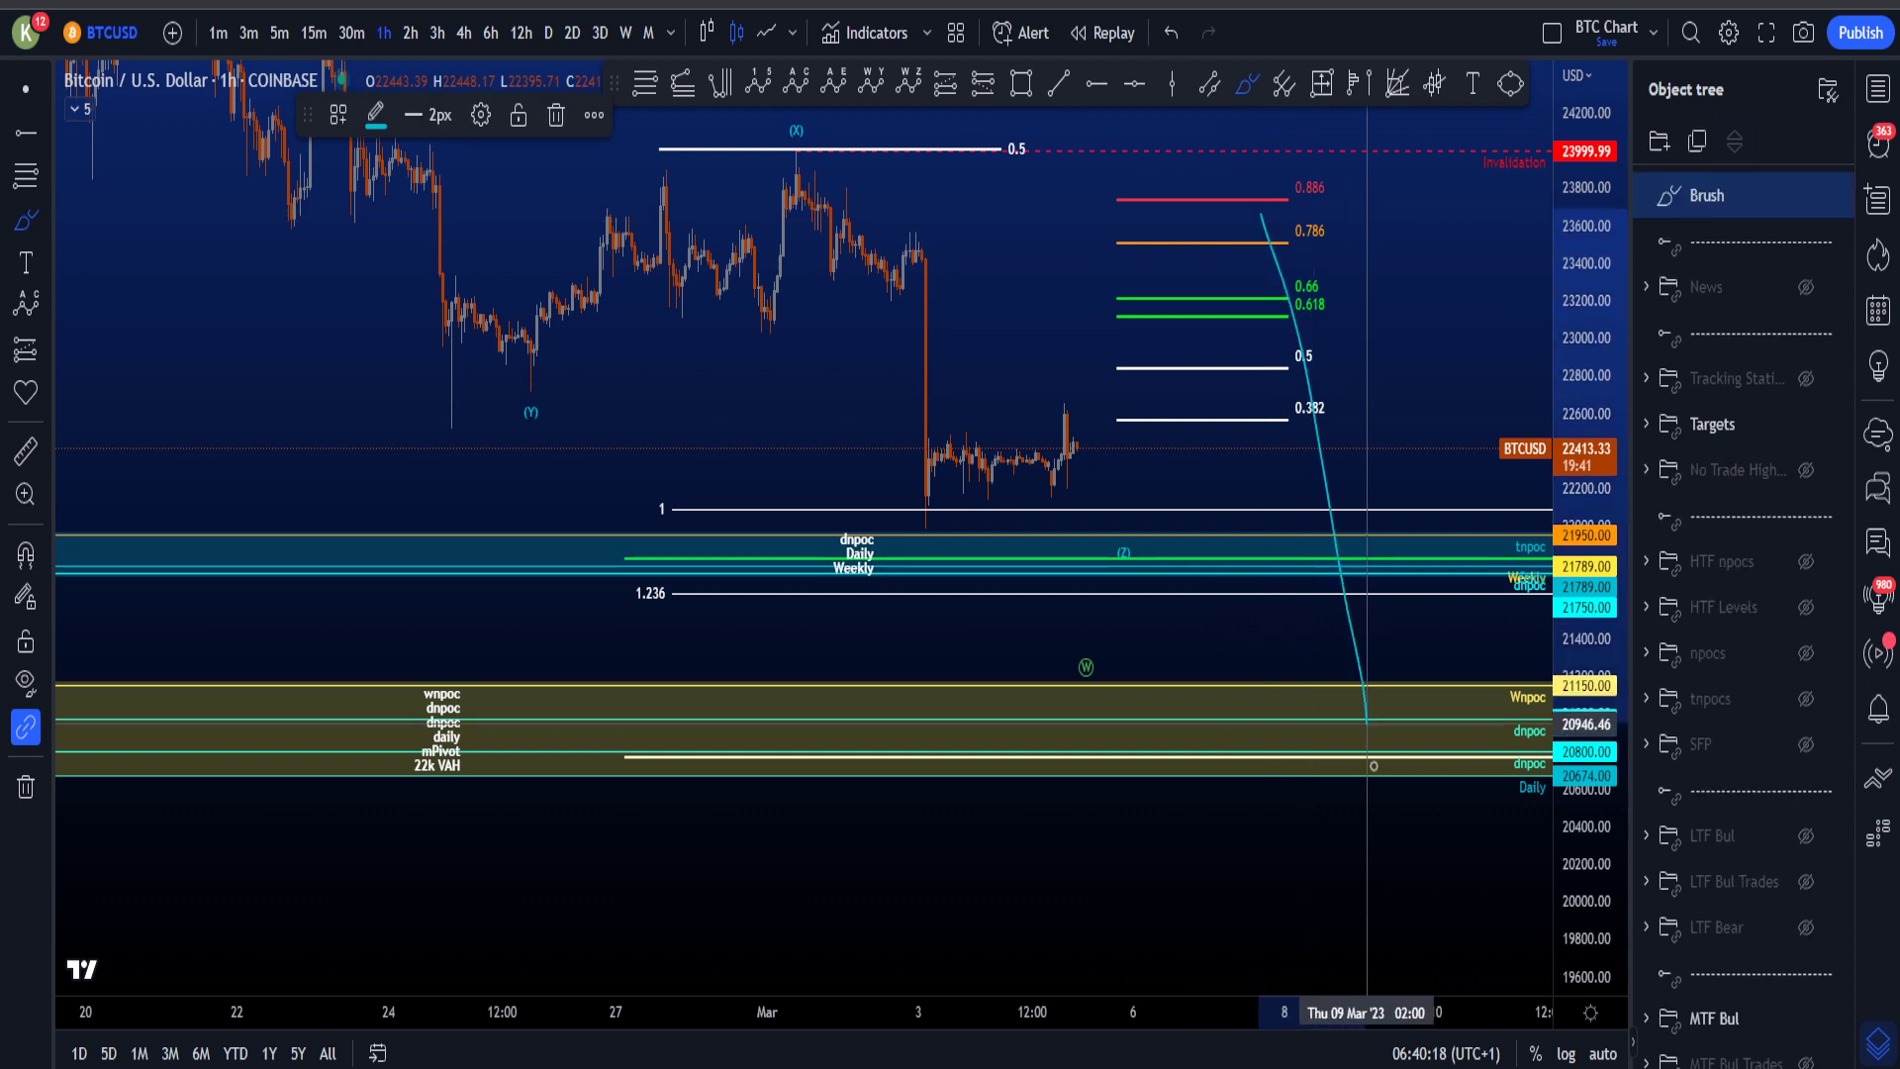
key(ctrl+z)
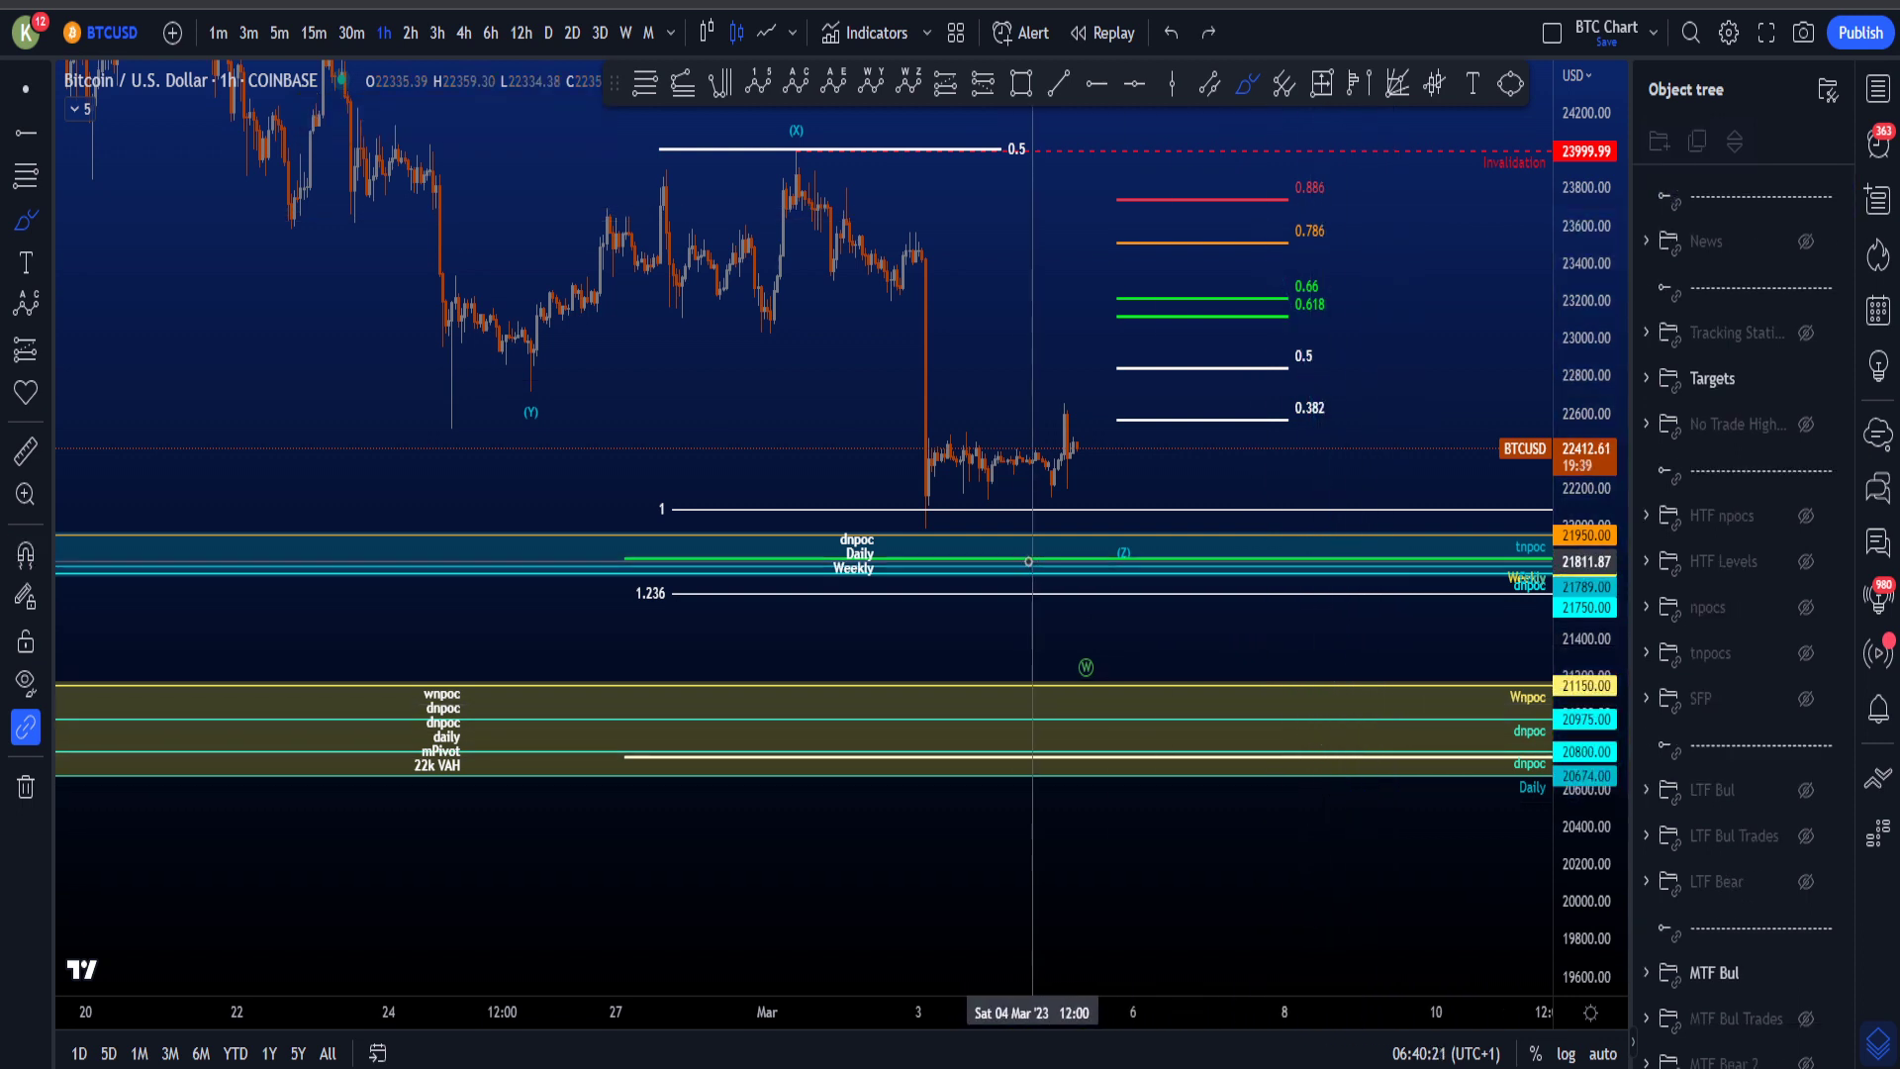
drag(843, 220, 1093, 552)
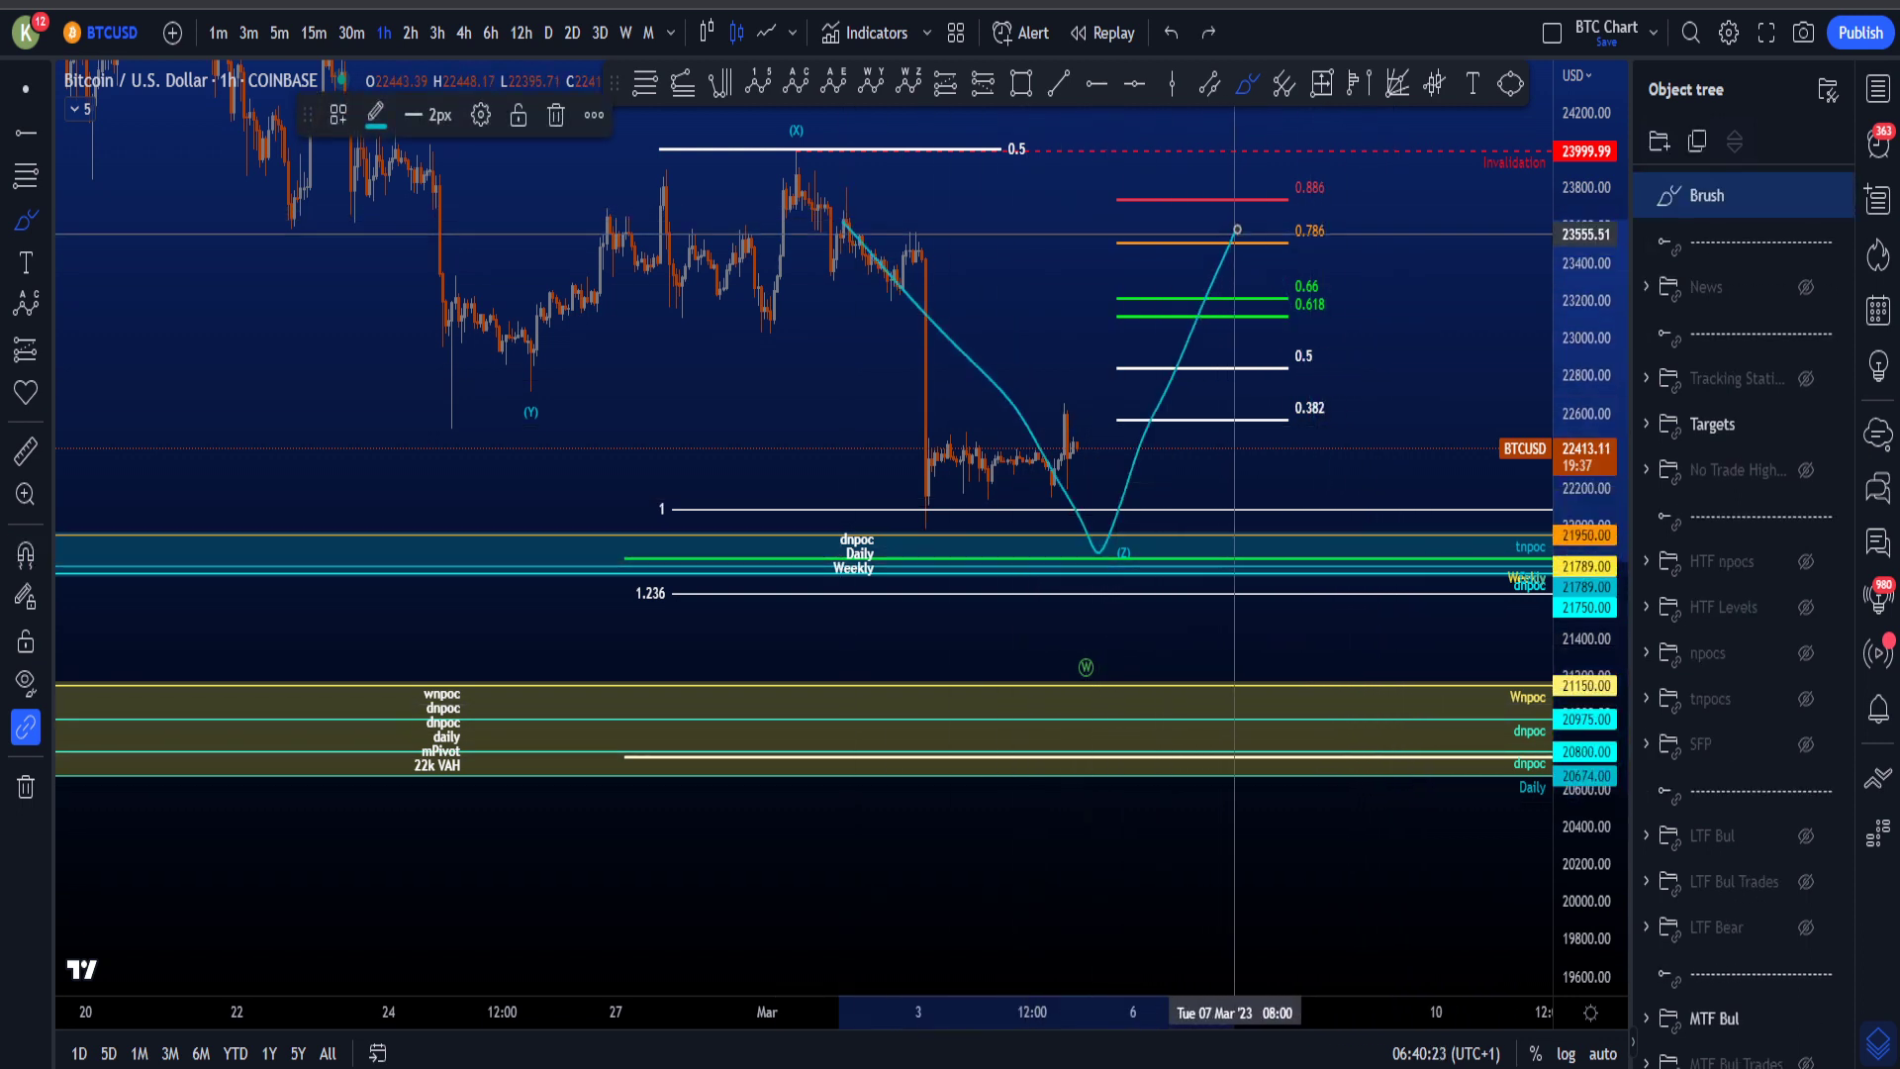
mouse_move(1237, 229)
mouse_down()
mouse_move(1361, 737)
mouse_move(1428, 525)
mouse_move(1436, 347)
mouse_move(1504, 416)
mouse_up()
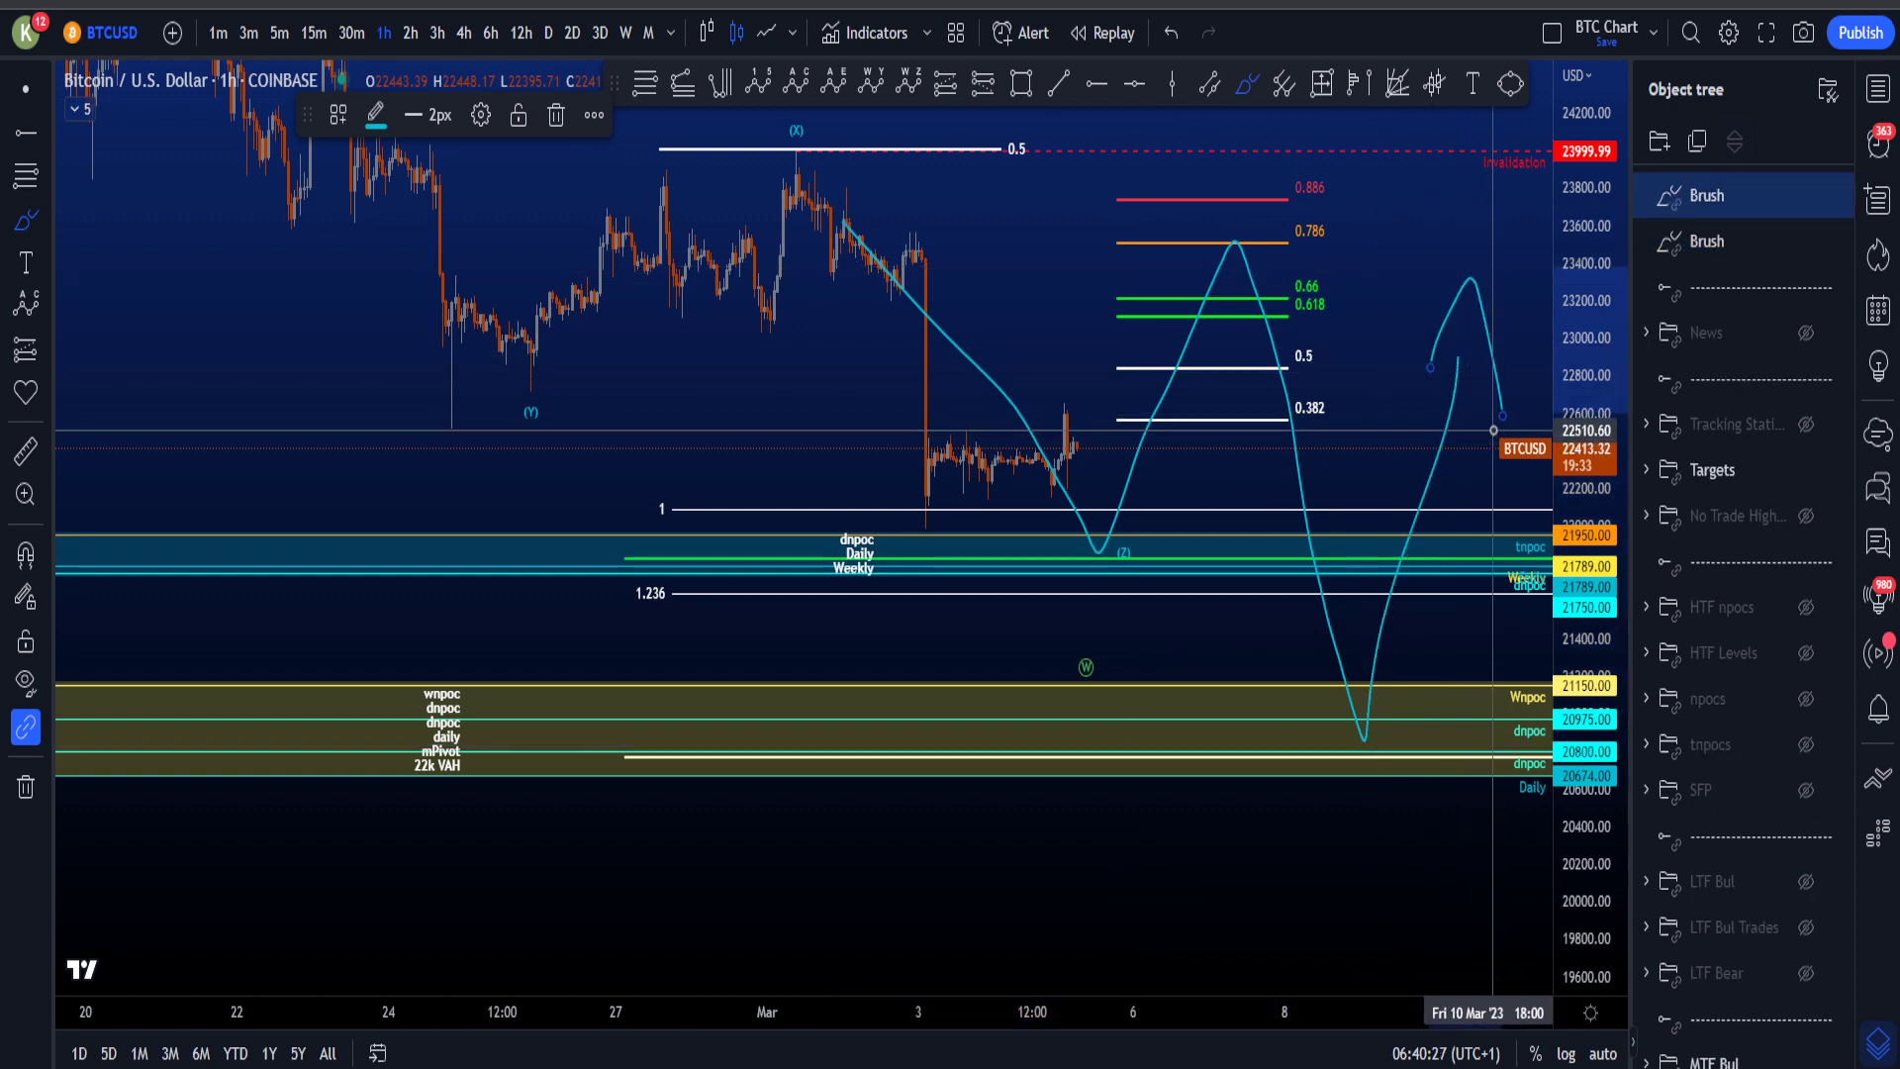
key(ctrl+z)
key(ctrl+z)
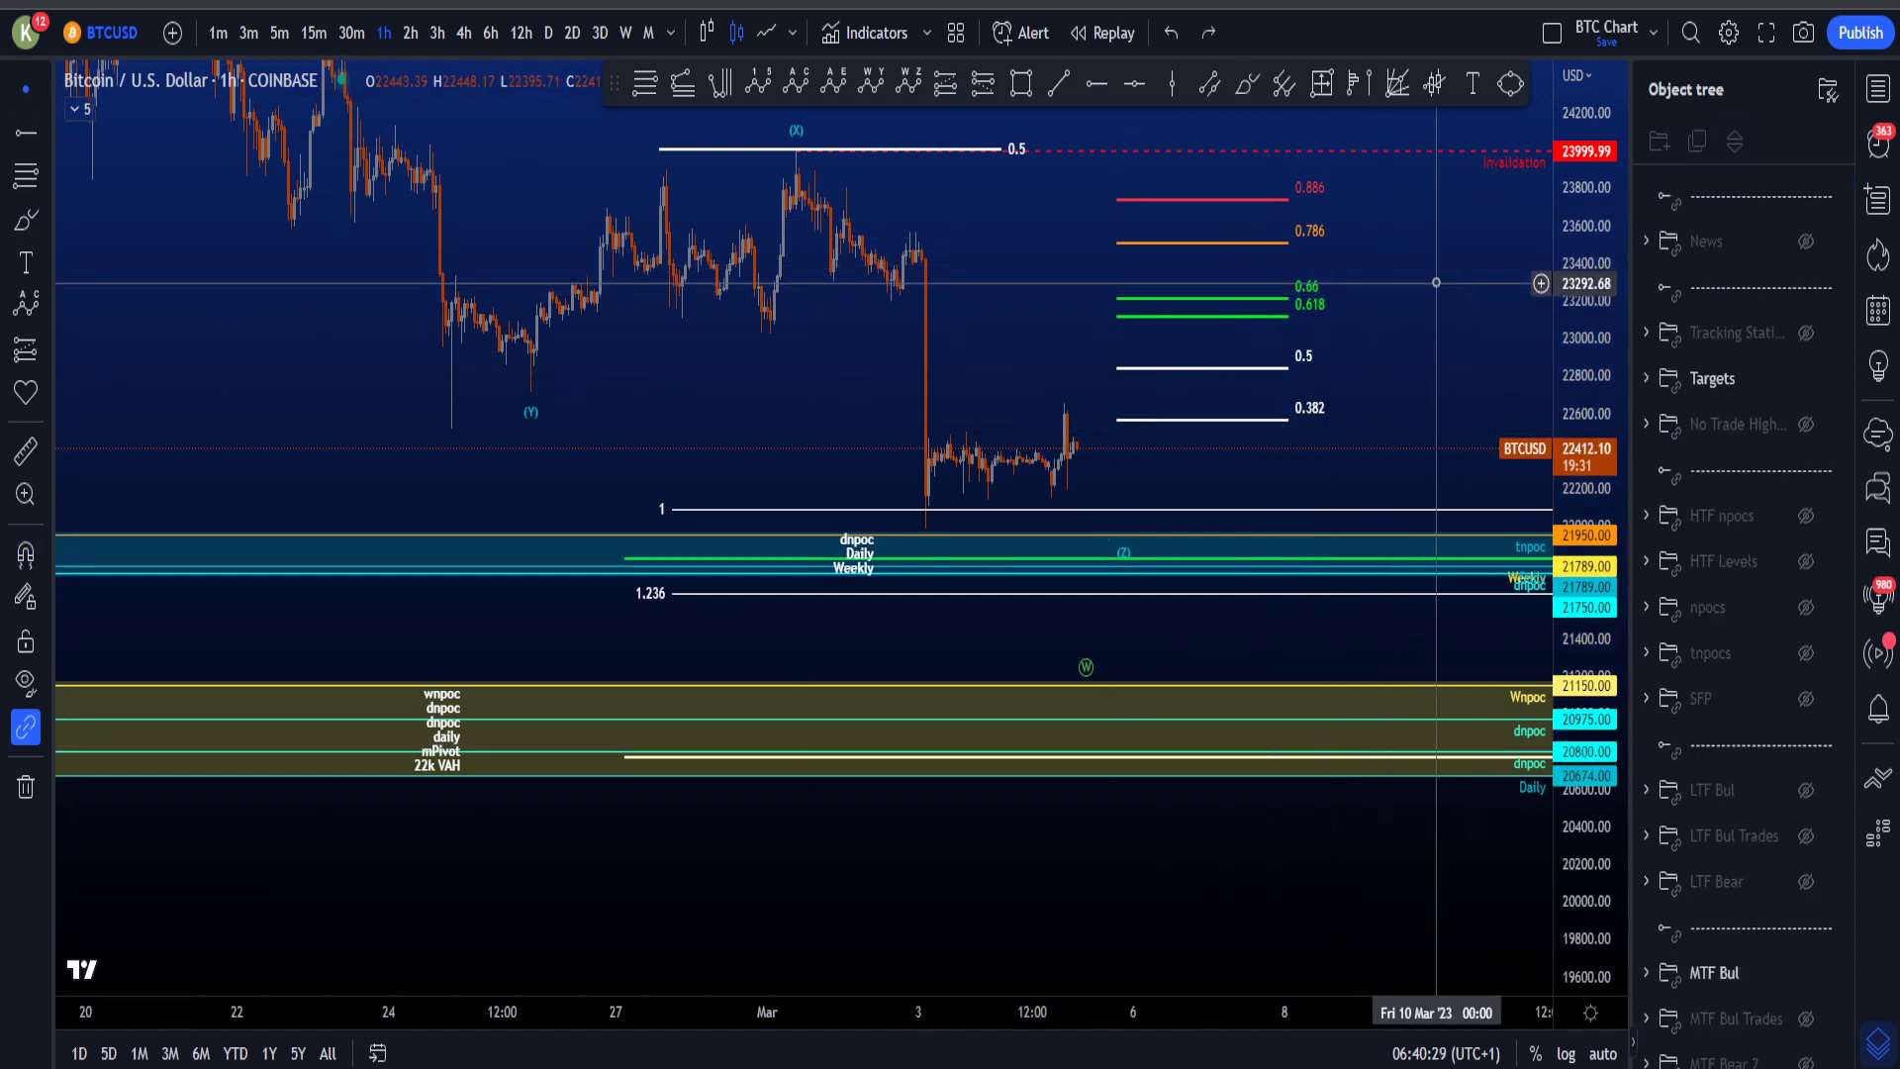
Step: Sketch the larger correction from the wave 3 high to the yellow zone, up to the upper blue zone and back down, and undo it
scroll(1437, 283, down, 5)
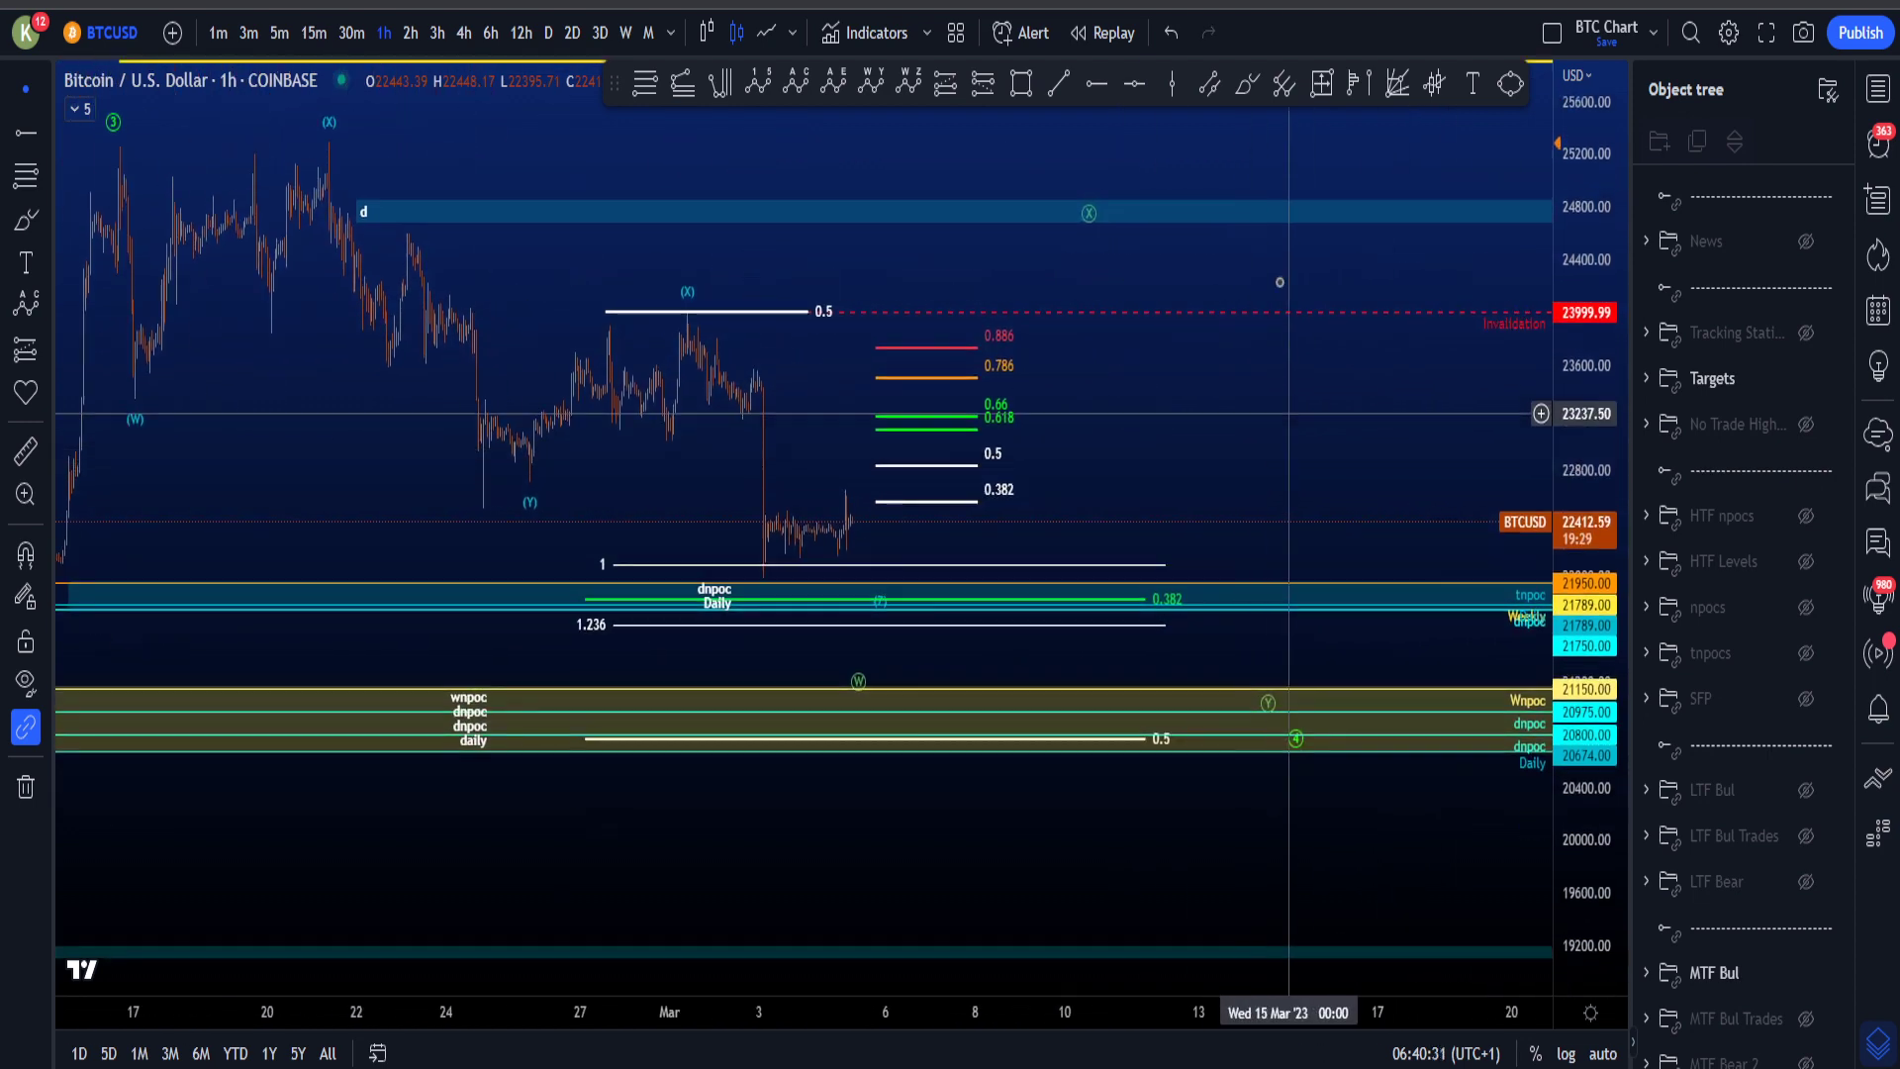
click(1246, 89)
mouse_move(117, 158)
mouse_down()
mouse_move(1033, 738)
mouse_move(1191, 223)
mouse_move(1432, 790)
mouse_up()
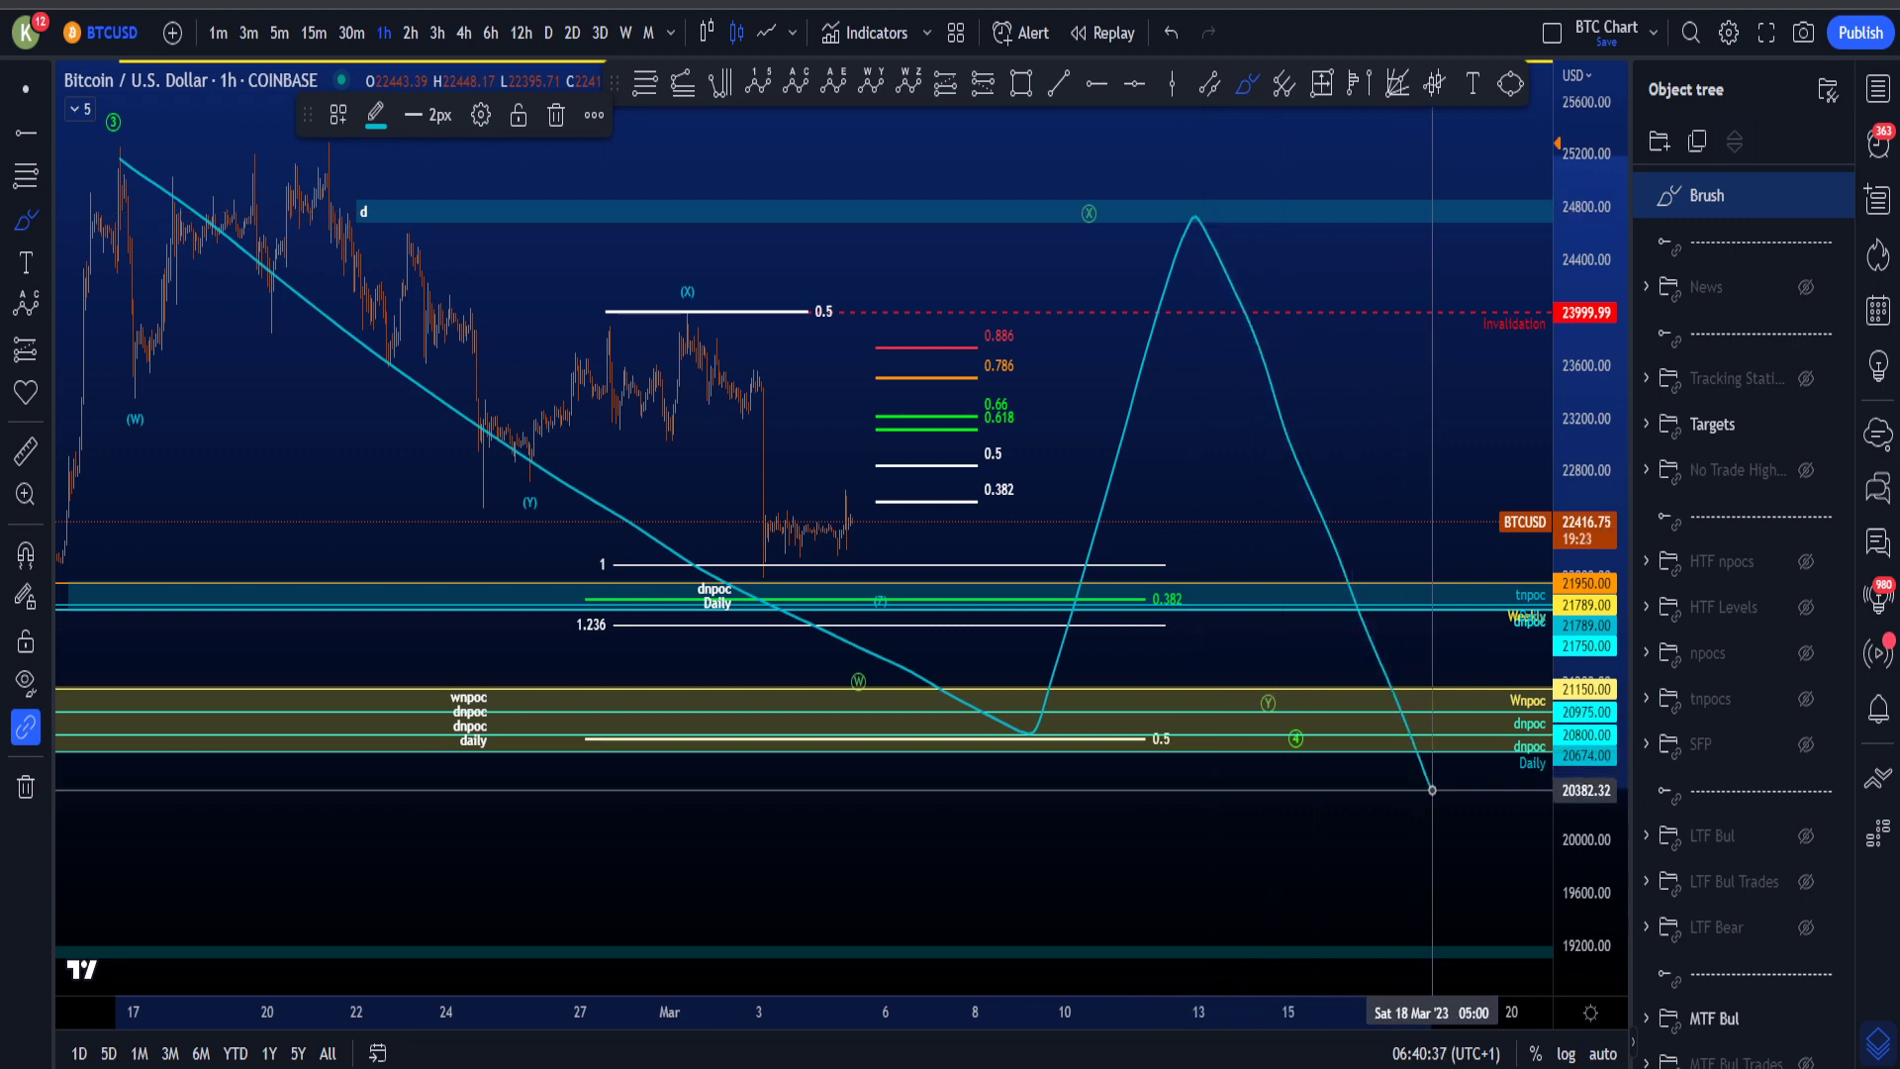
key(ctrl+z)
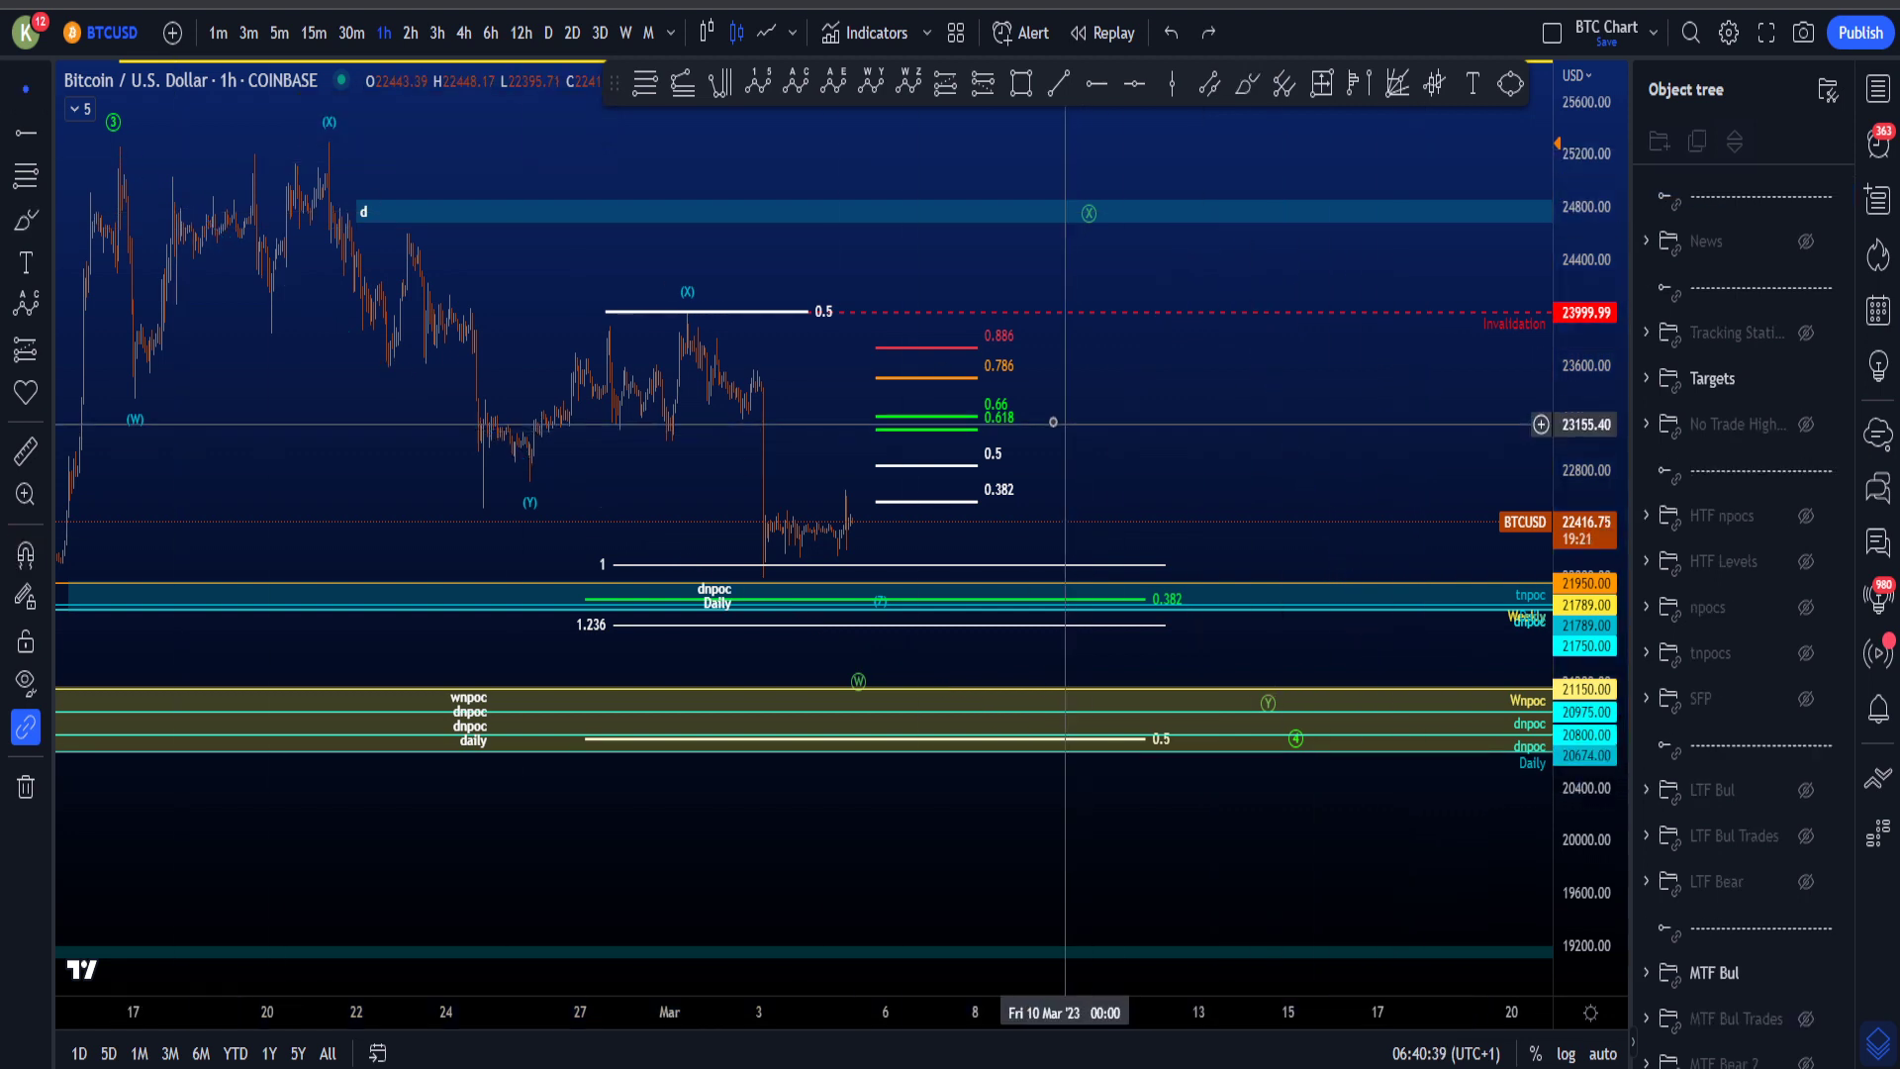
Step: Show the MTF Bul Trades group to display its long and short positions alongside the (Z) zone and the retracement levels
drag(1076, 453, 1380, 492)
drag(1570, 654, 1570, 503)
drag(1419, 484, 1408, 491)
click(1807, 1018)
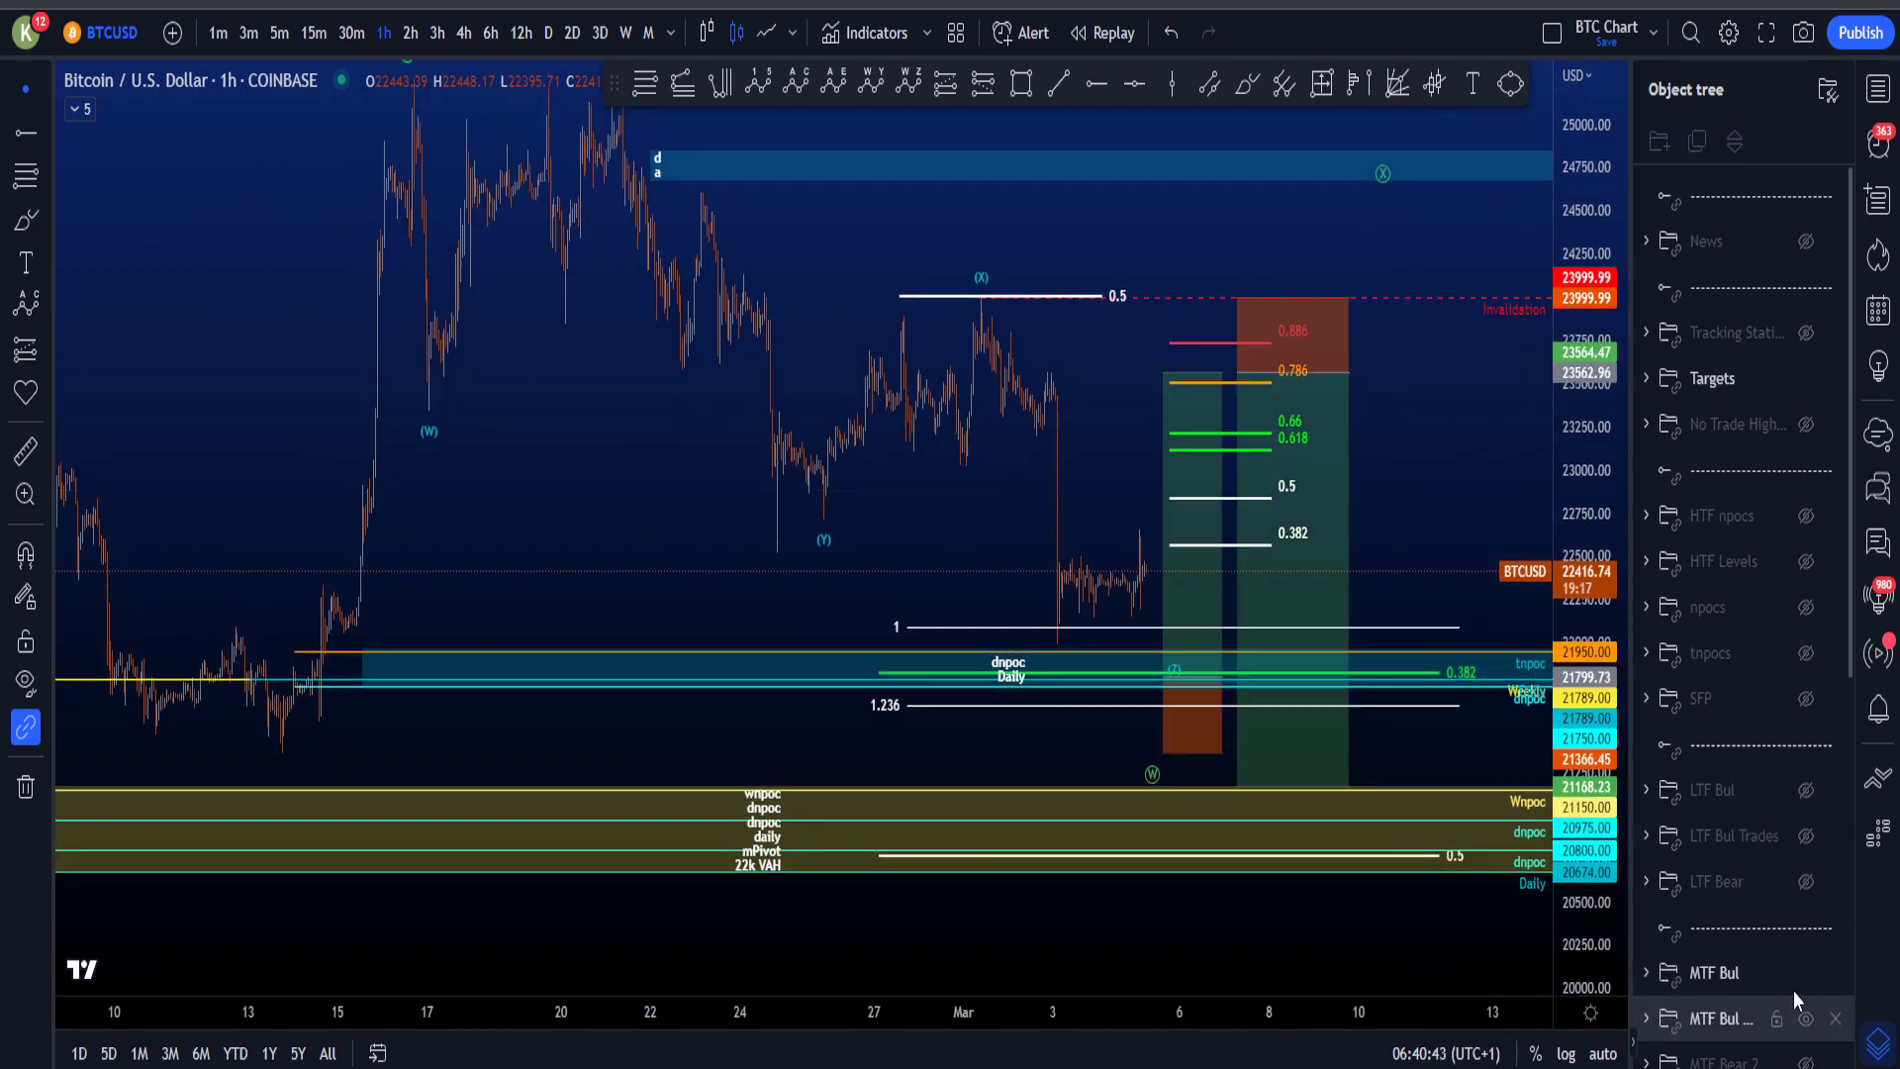
scroll(1227, 673, up, 3)
scroll(1257, 760, up, 2)
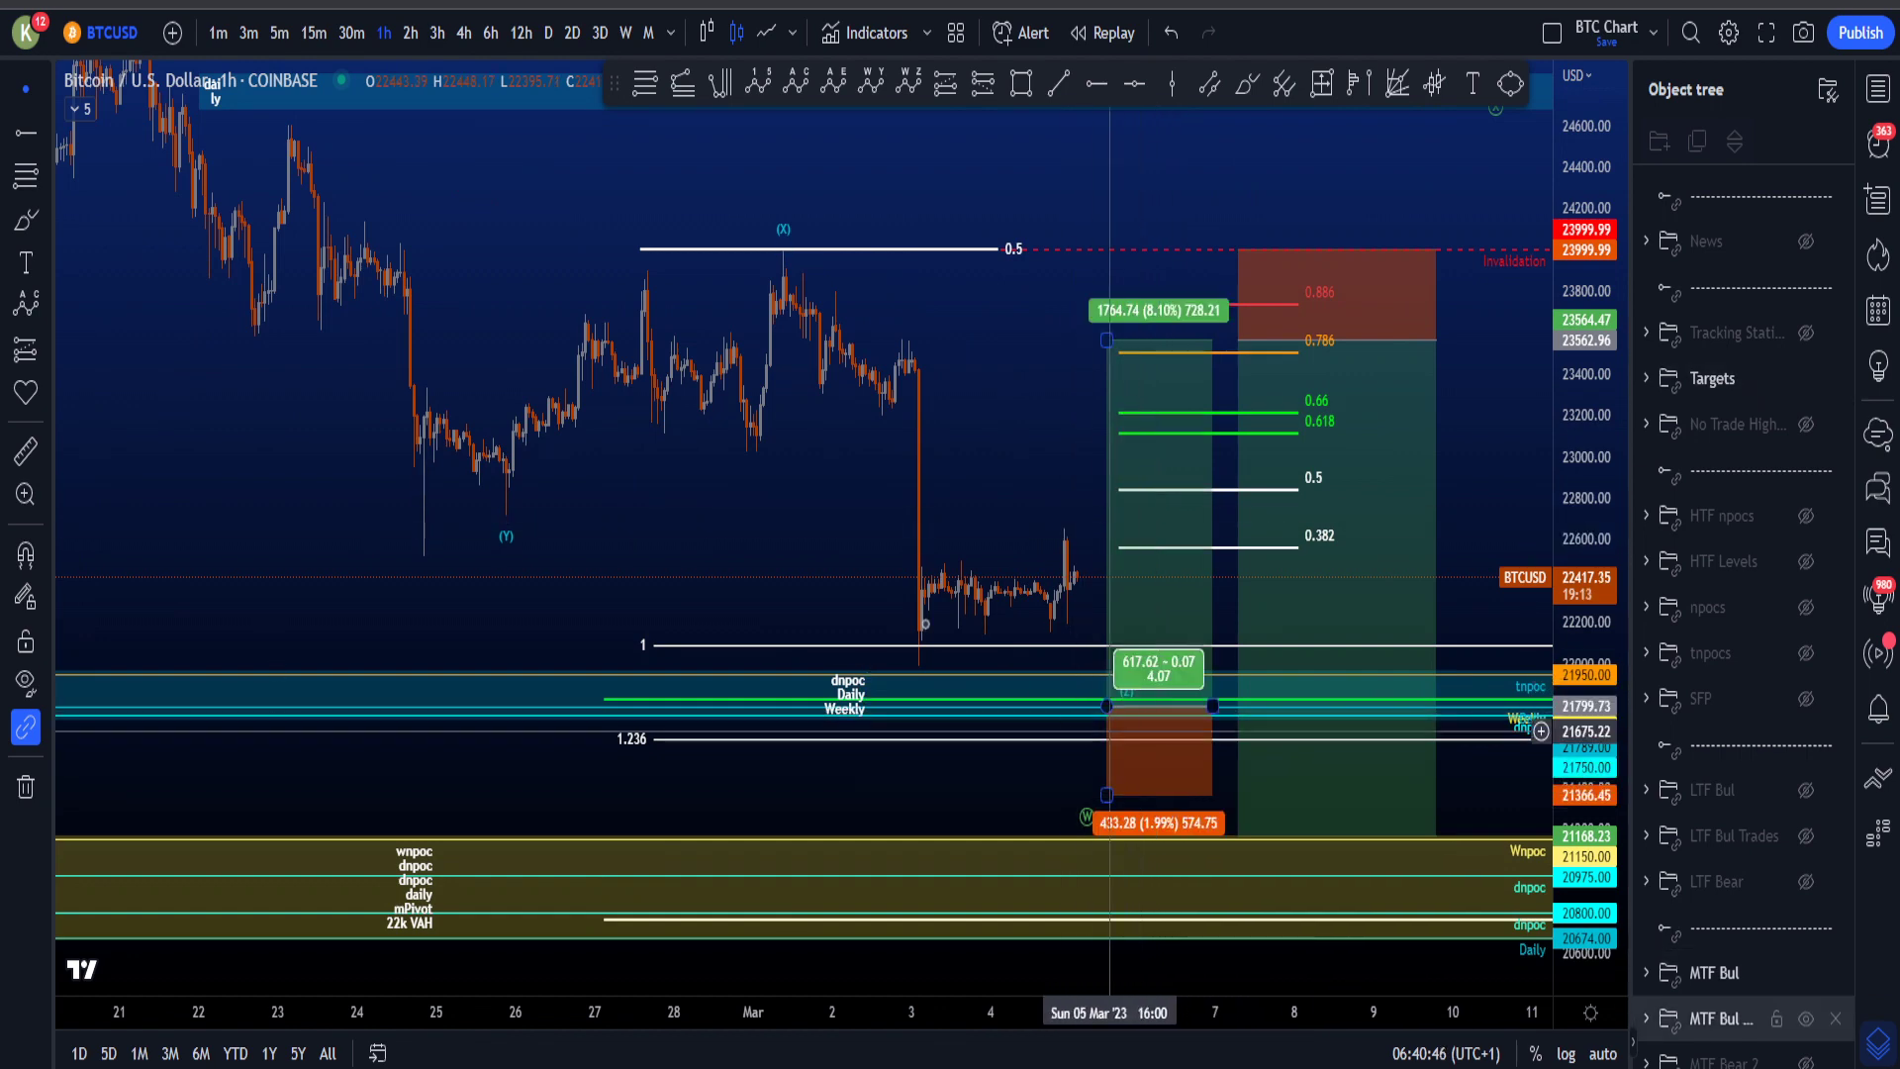
drag(793, 541, 733, 484)
drag(967, 459, 994, 476)
drag(1584, 806, 1584, 703)
scroll(1213, 638, up, 2)
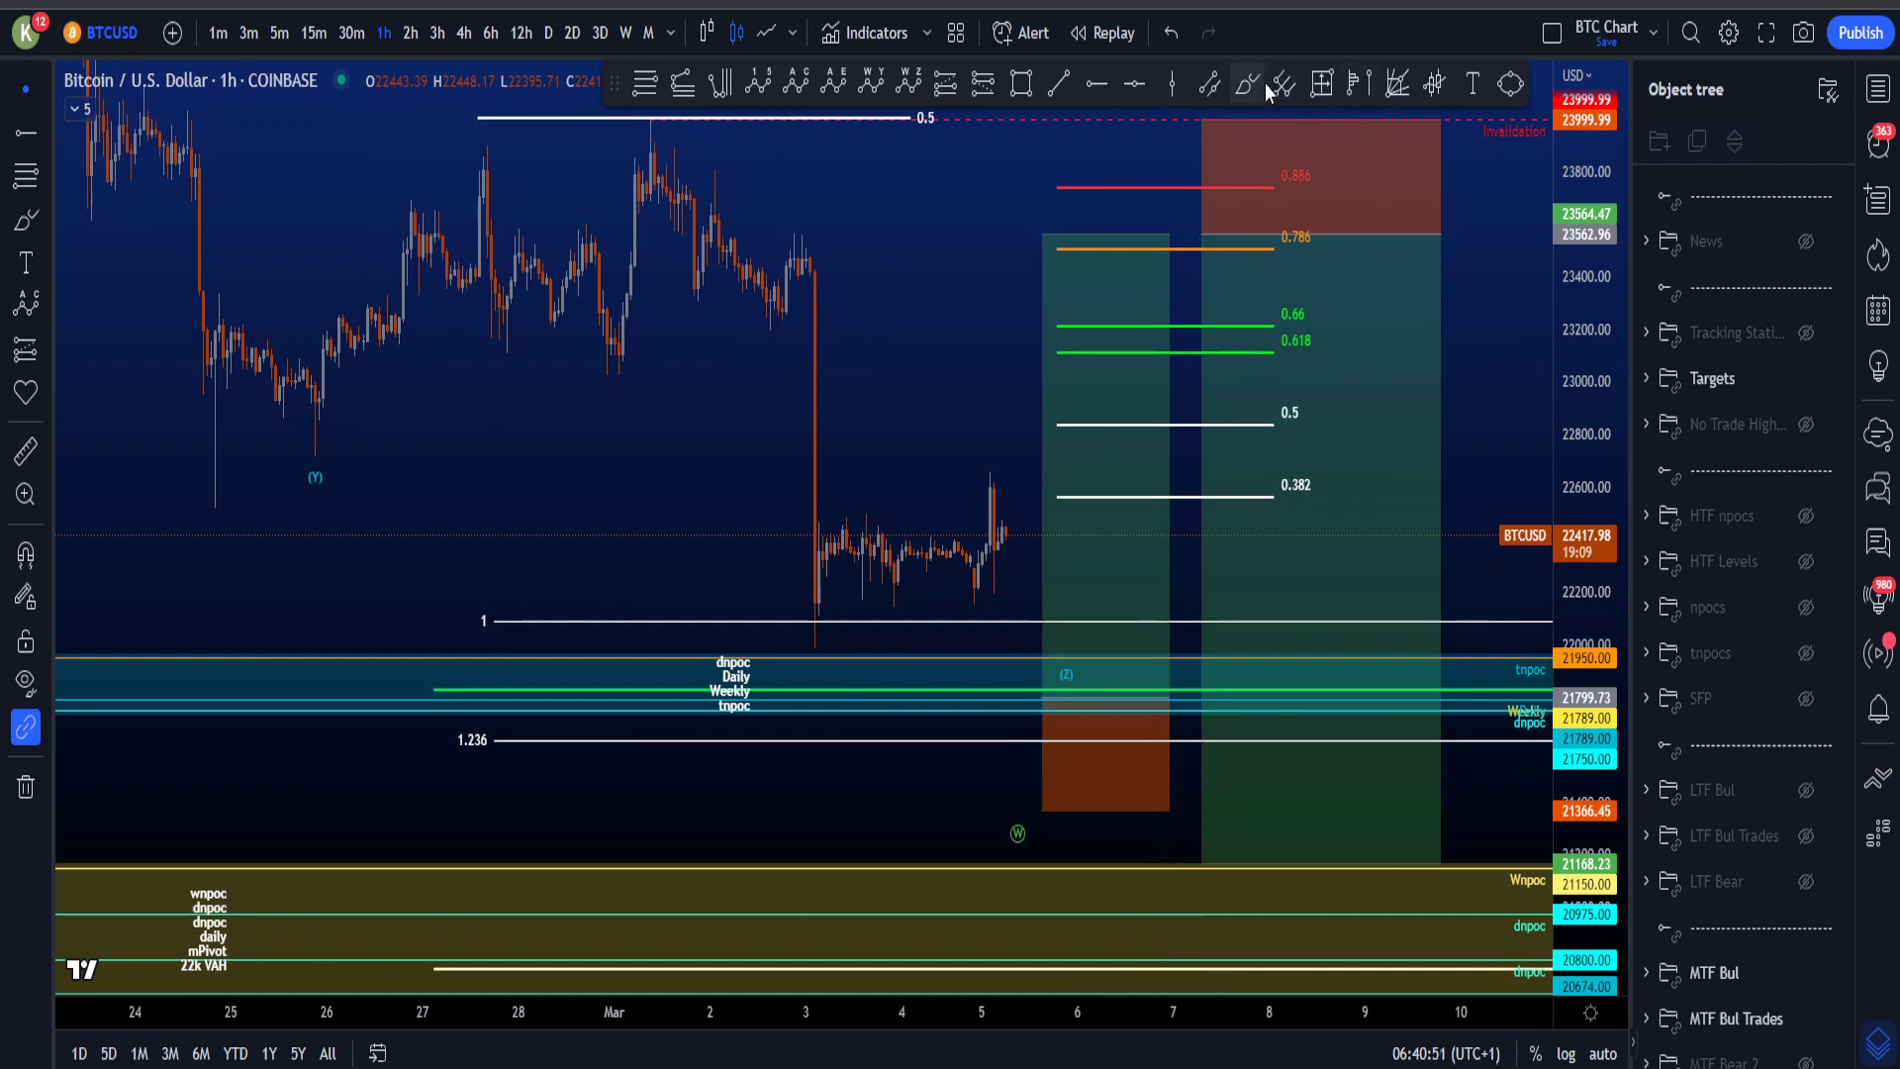
Step: Mark the long trade's entry in the (Z) zone and the mid-February low with the brush, removing both strokes
drag(1052, 703, 1061, 697)
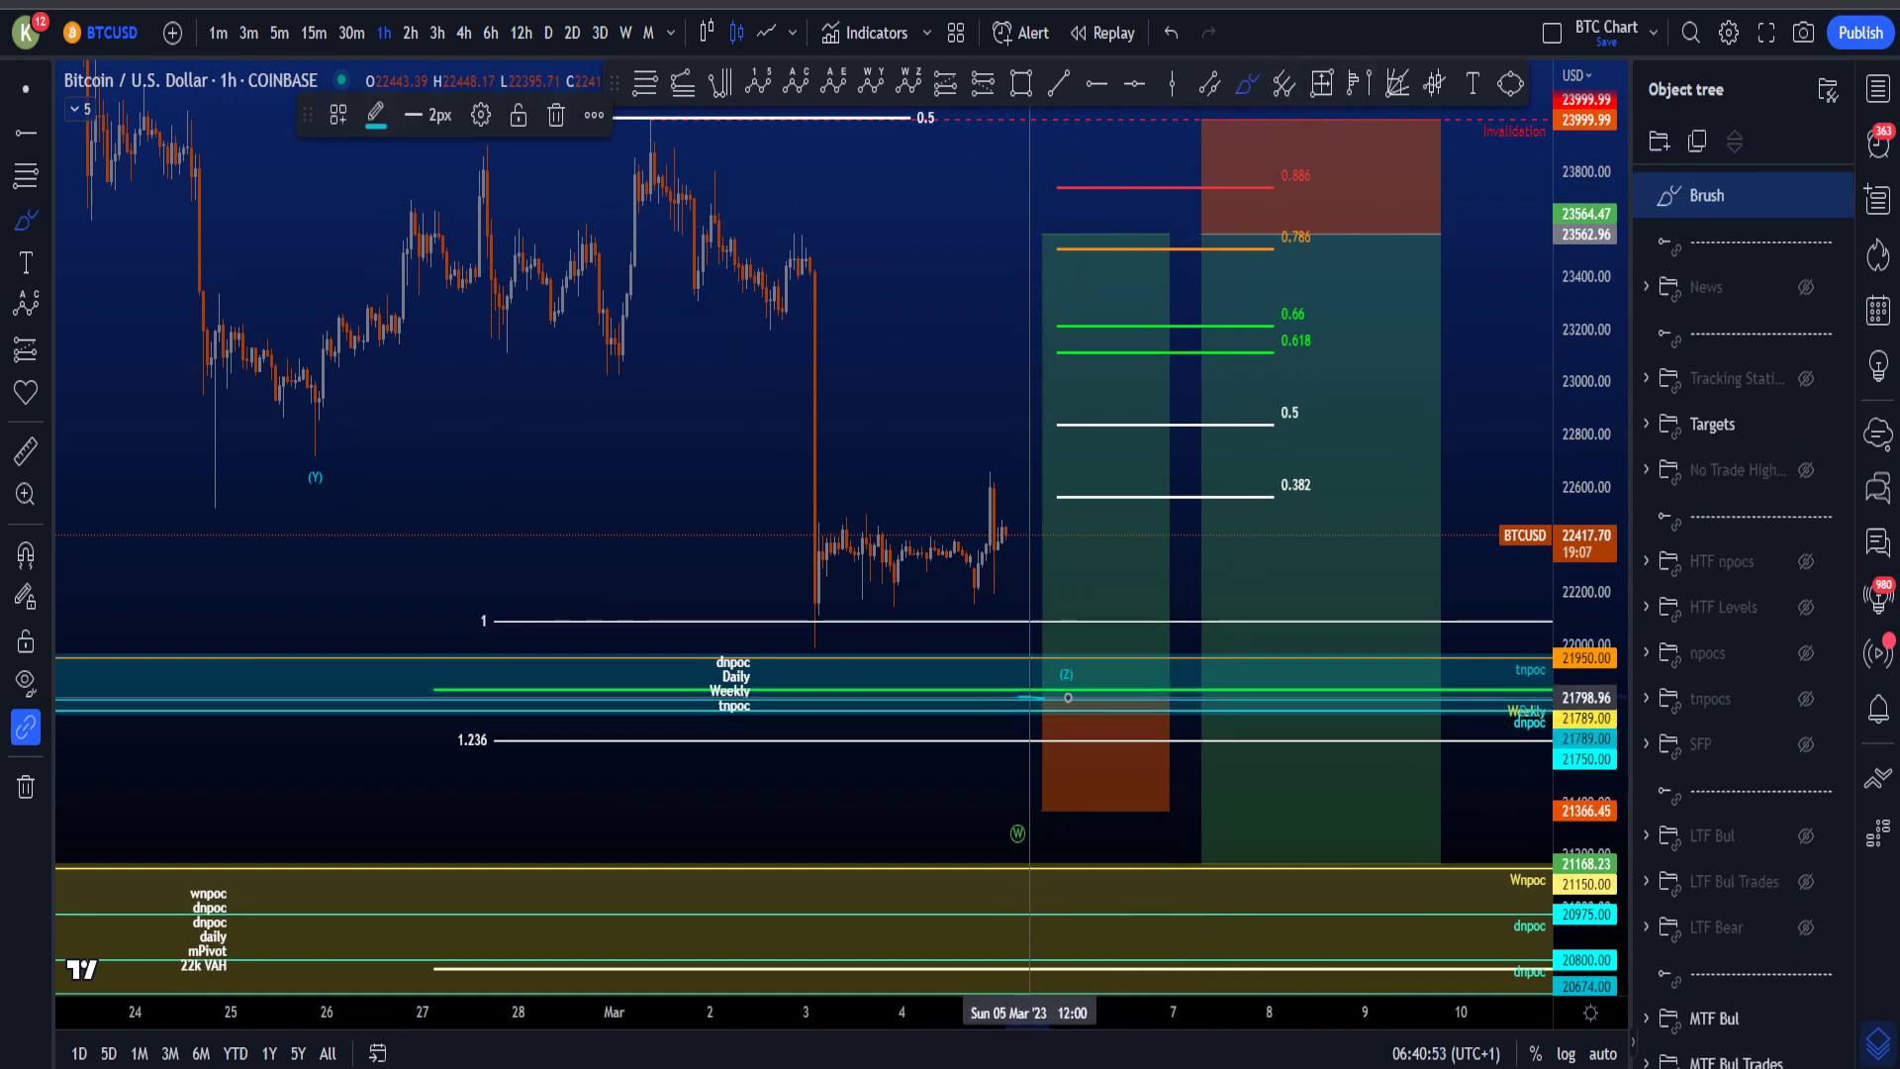
key(ctrl+z)
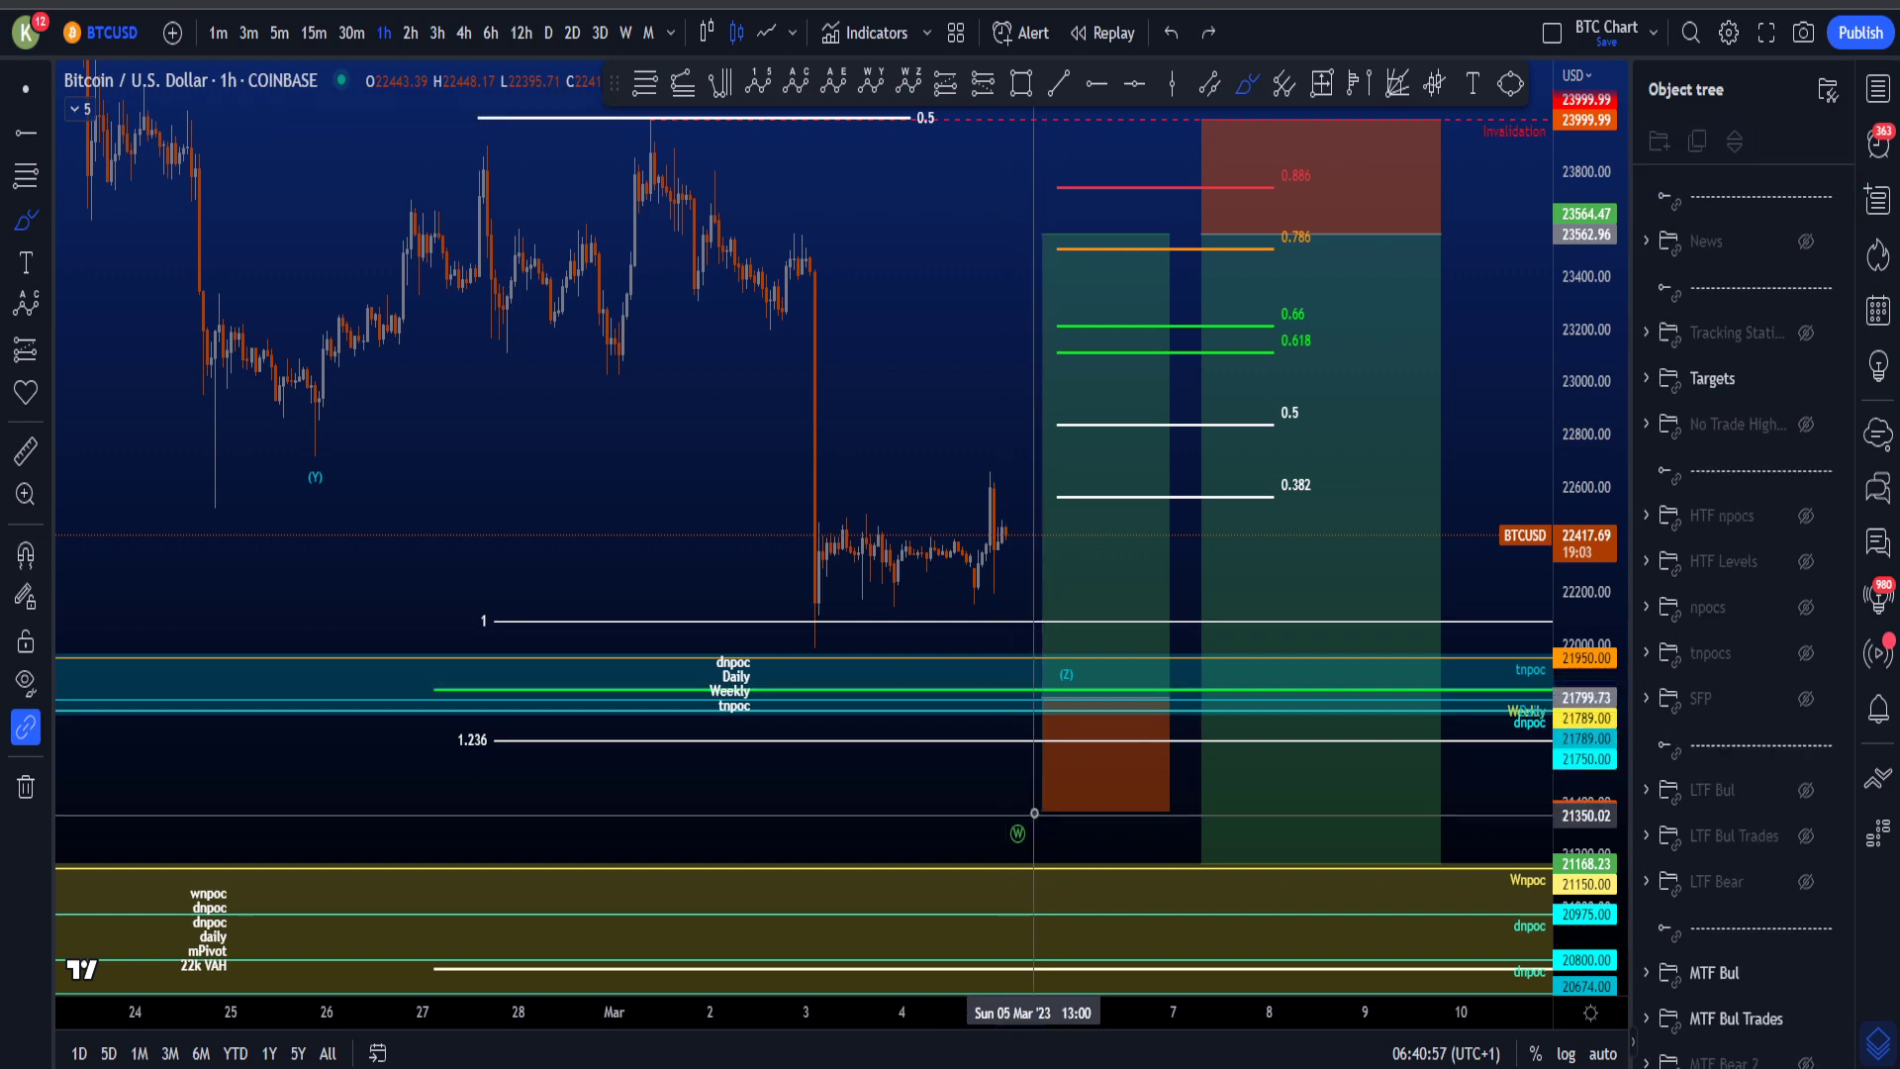
scroll(1028, 810, down, 4)
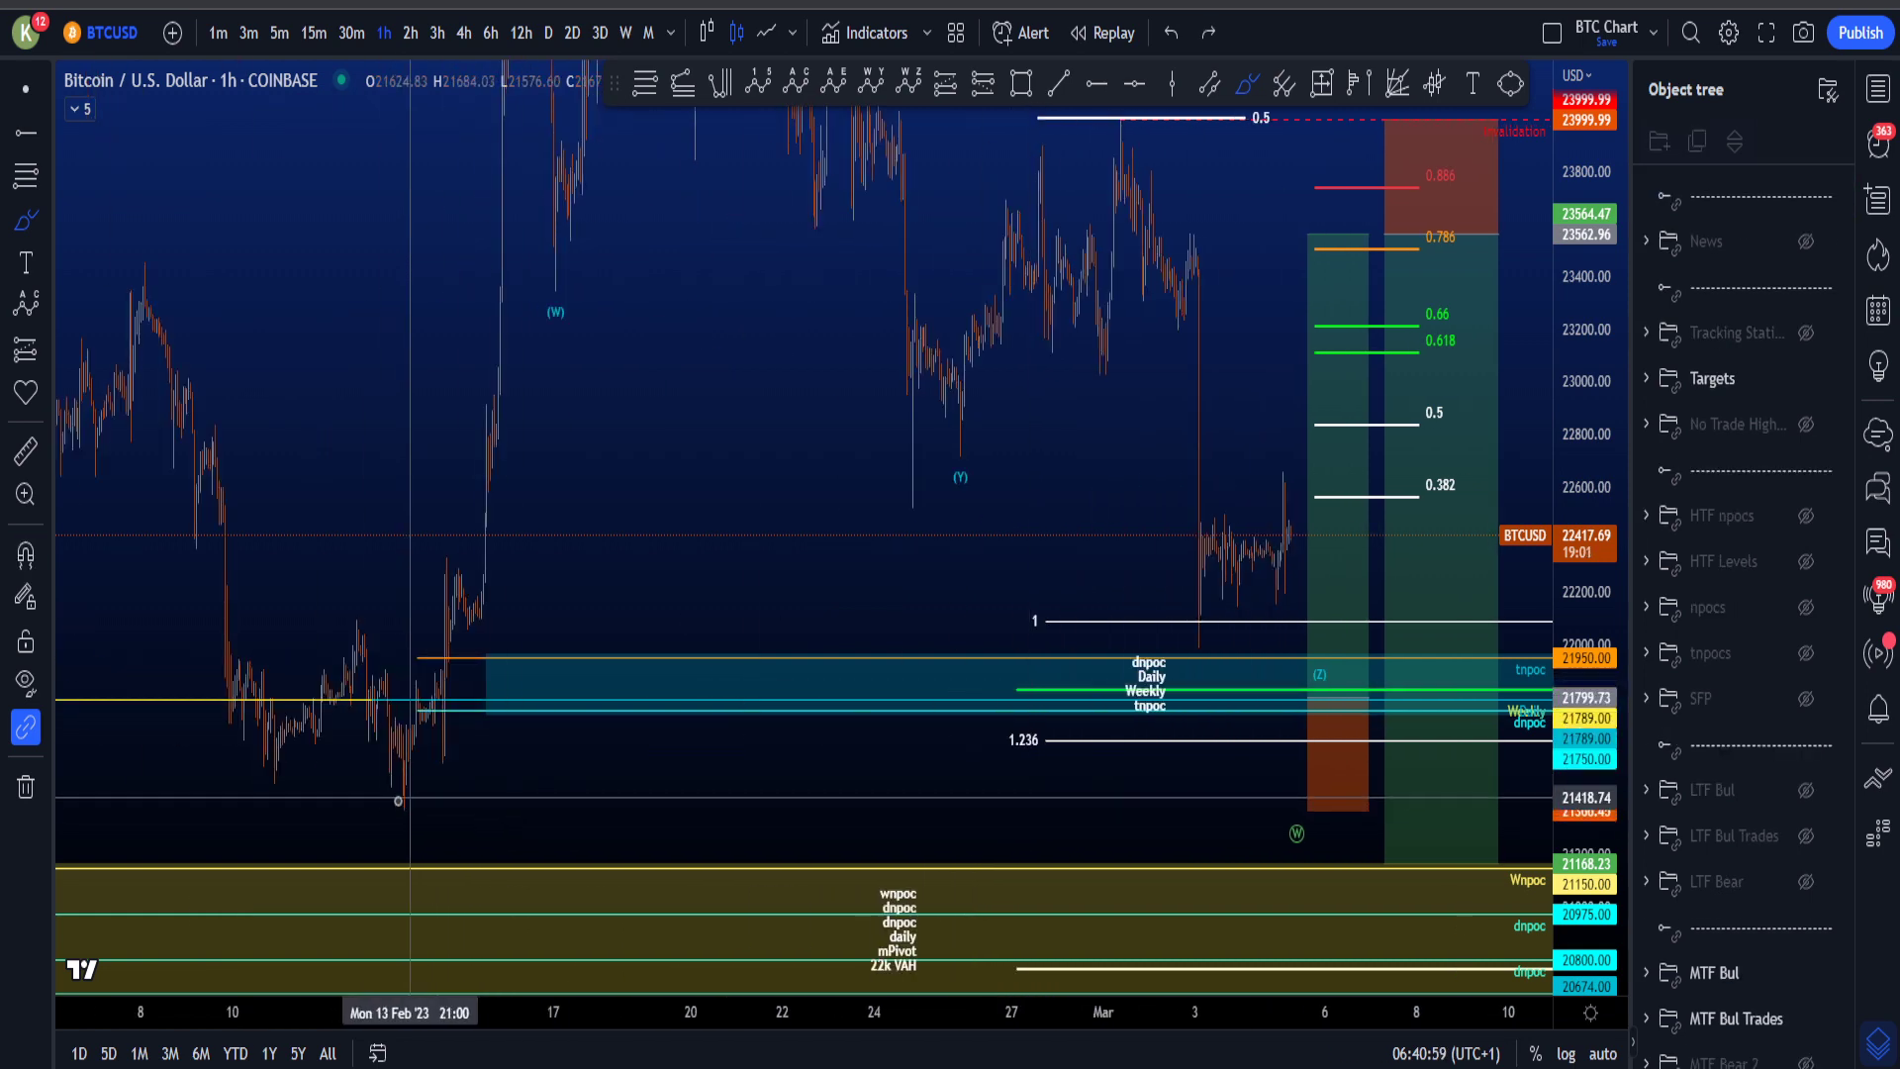
drag(396, 801, 406, 809)
key(Delete)
Step: Sketch the move from the wave 3 high down to (W) and across to the 0.5 line with the brush, and delete it
drag(1566, 637, 1566, 782)
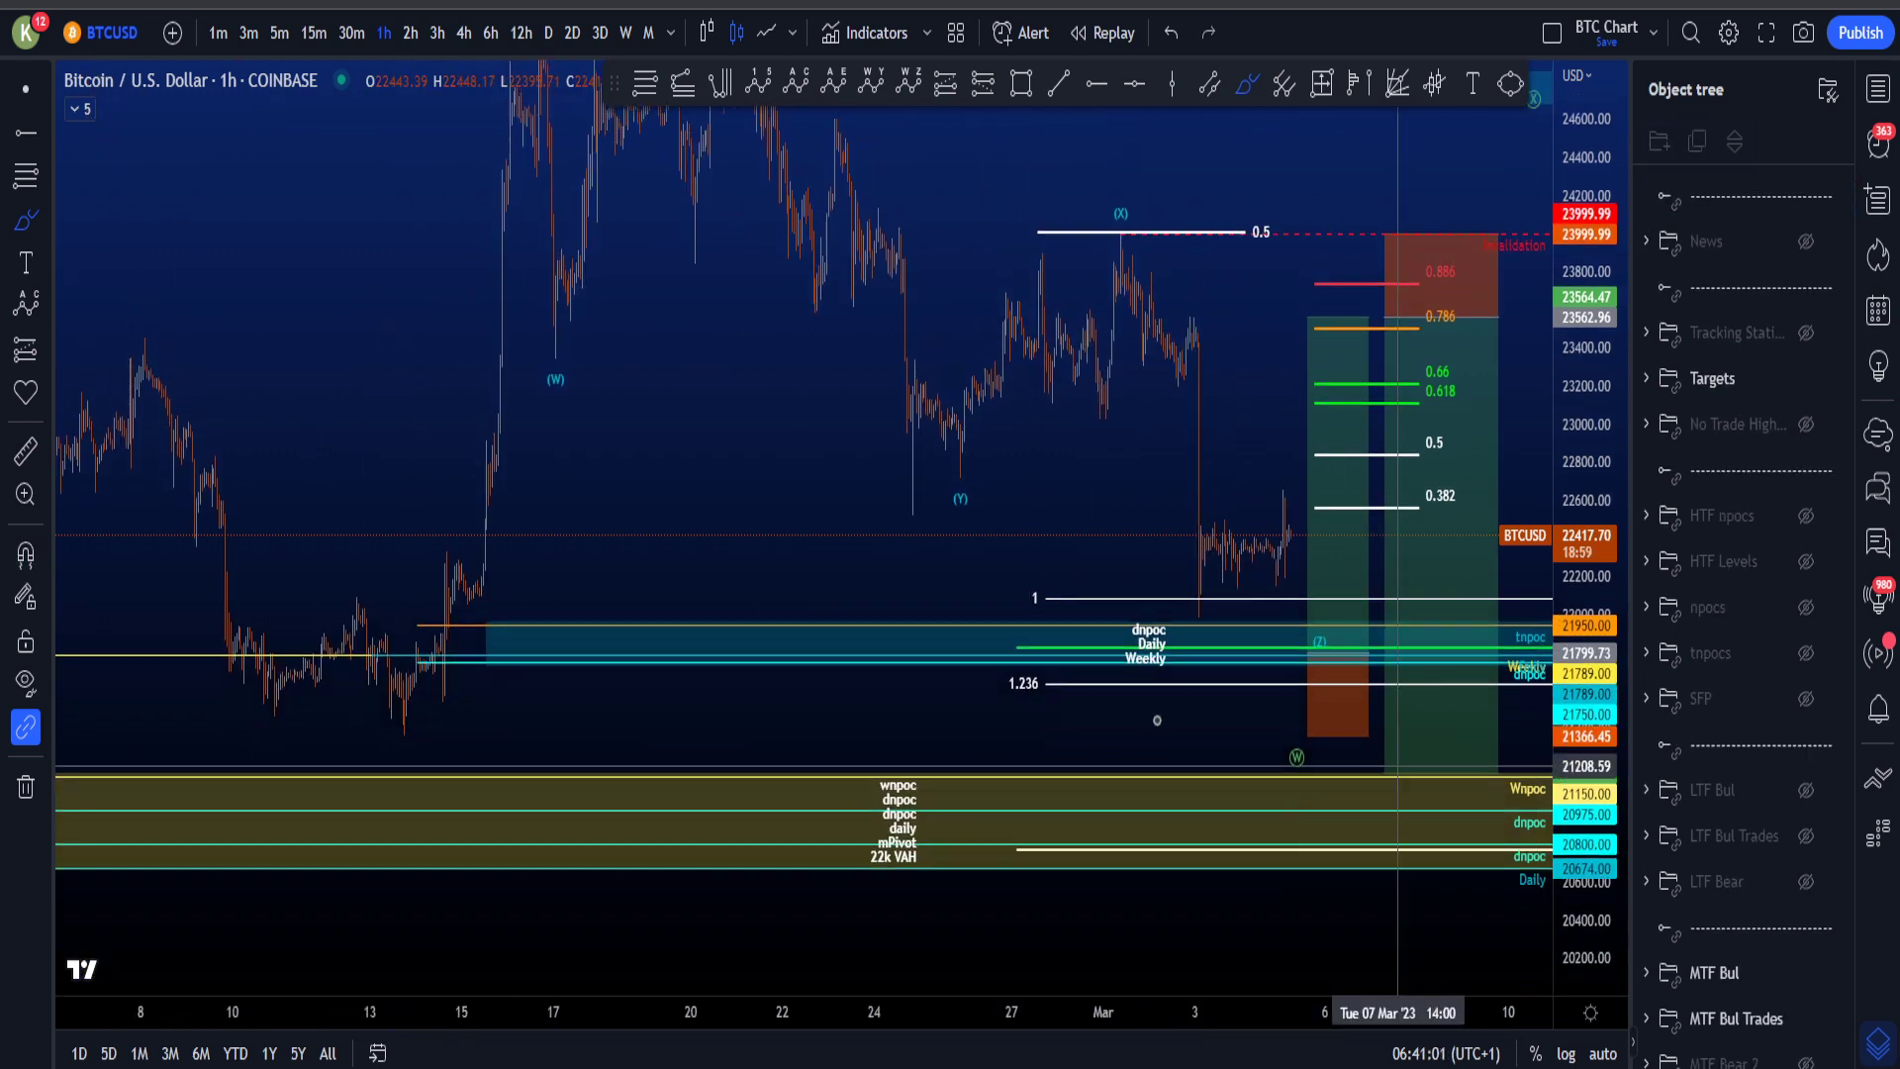
mouse_move(1041, 578)
mouse_down()
mouse_move(995, 613)
mouse_move(1067, 633)
mouse_move(1043, 571)
mouse_move(1062, 590)
mouse_move(1033, 637)
mouse_up()
click(21, 93)
click(1834, 195)
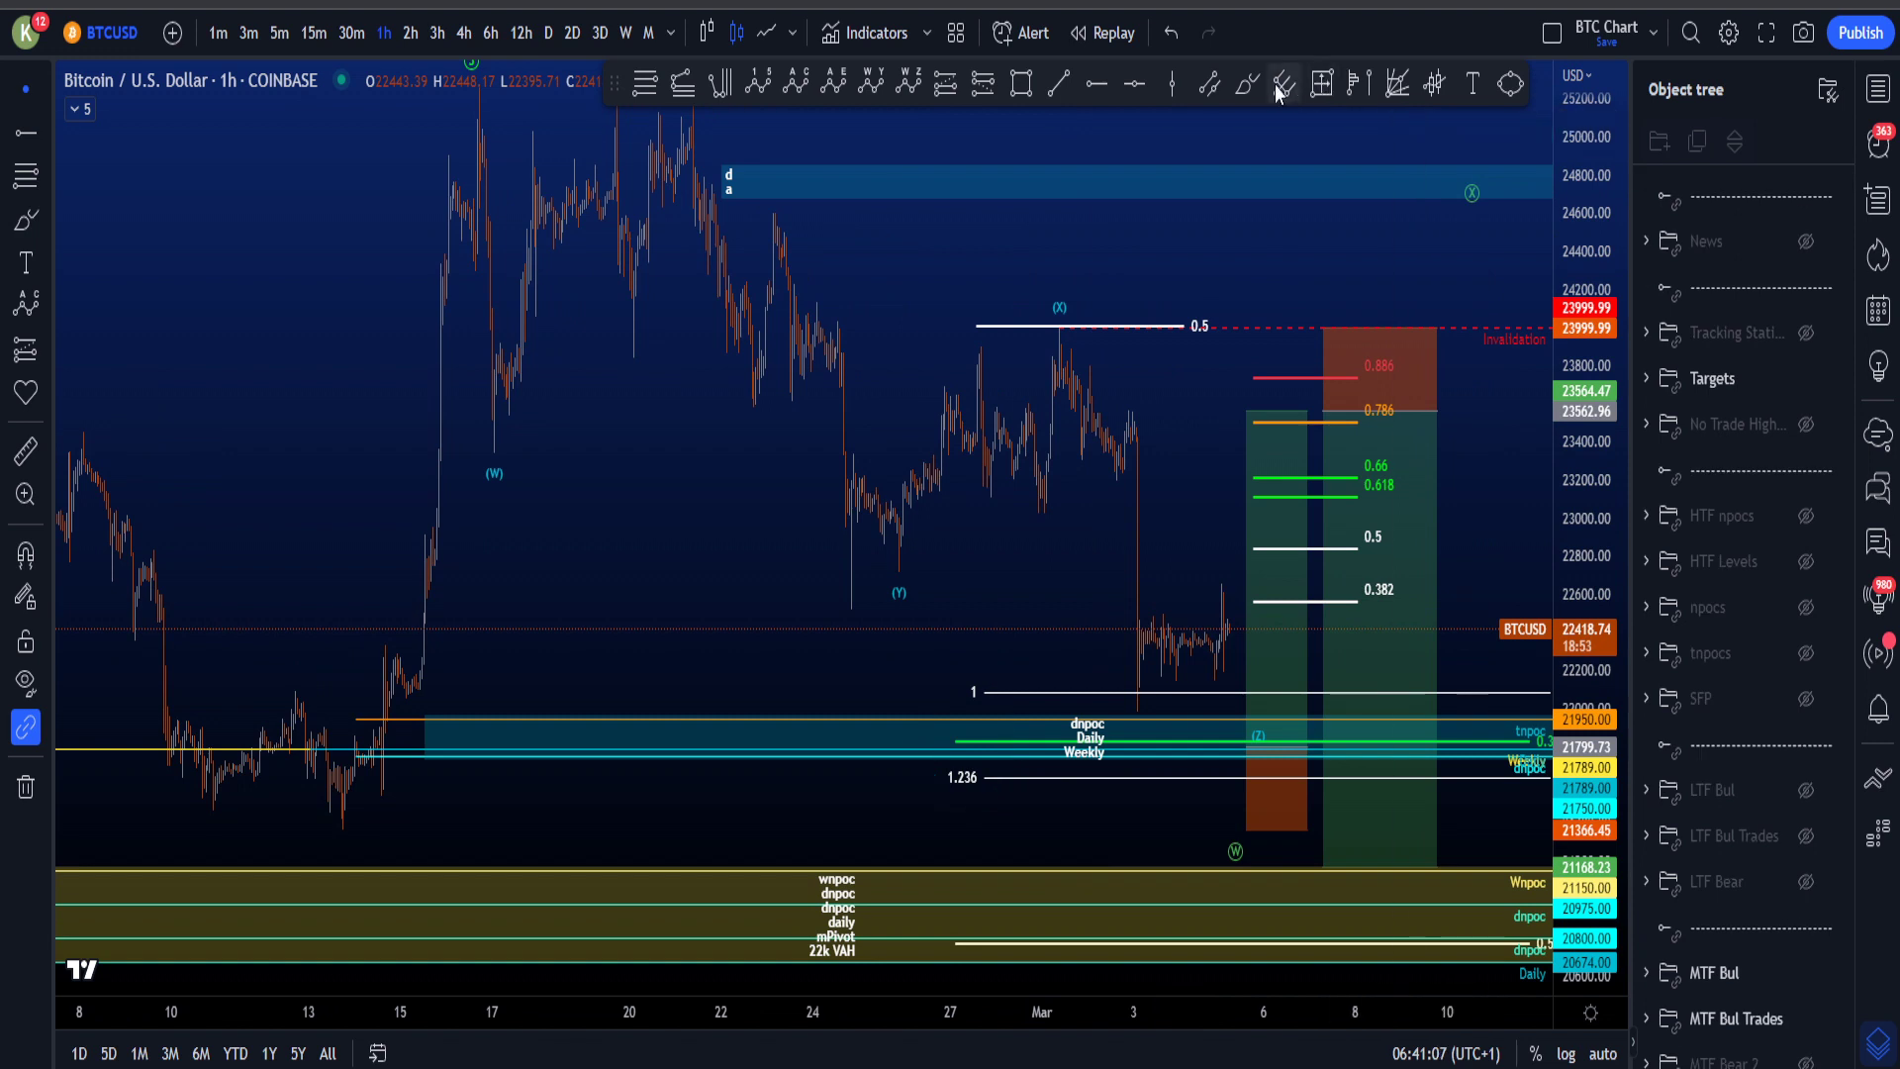
drag(1600, 442, 1599, 495)
click(489, 222)
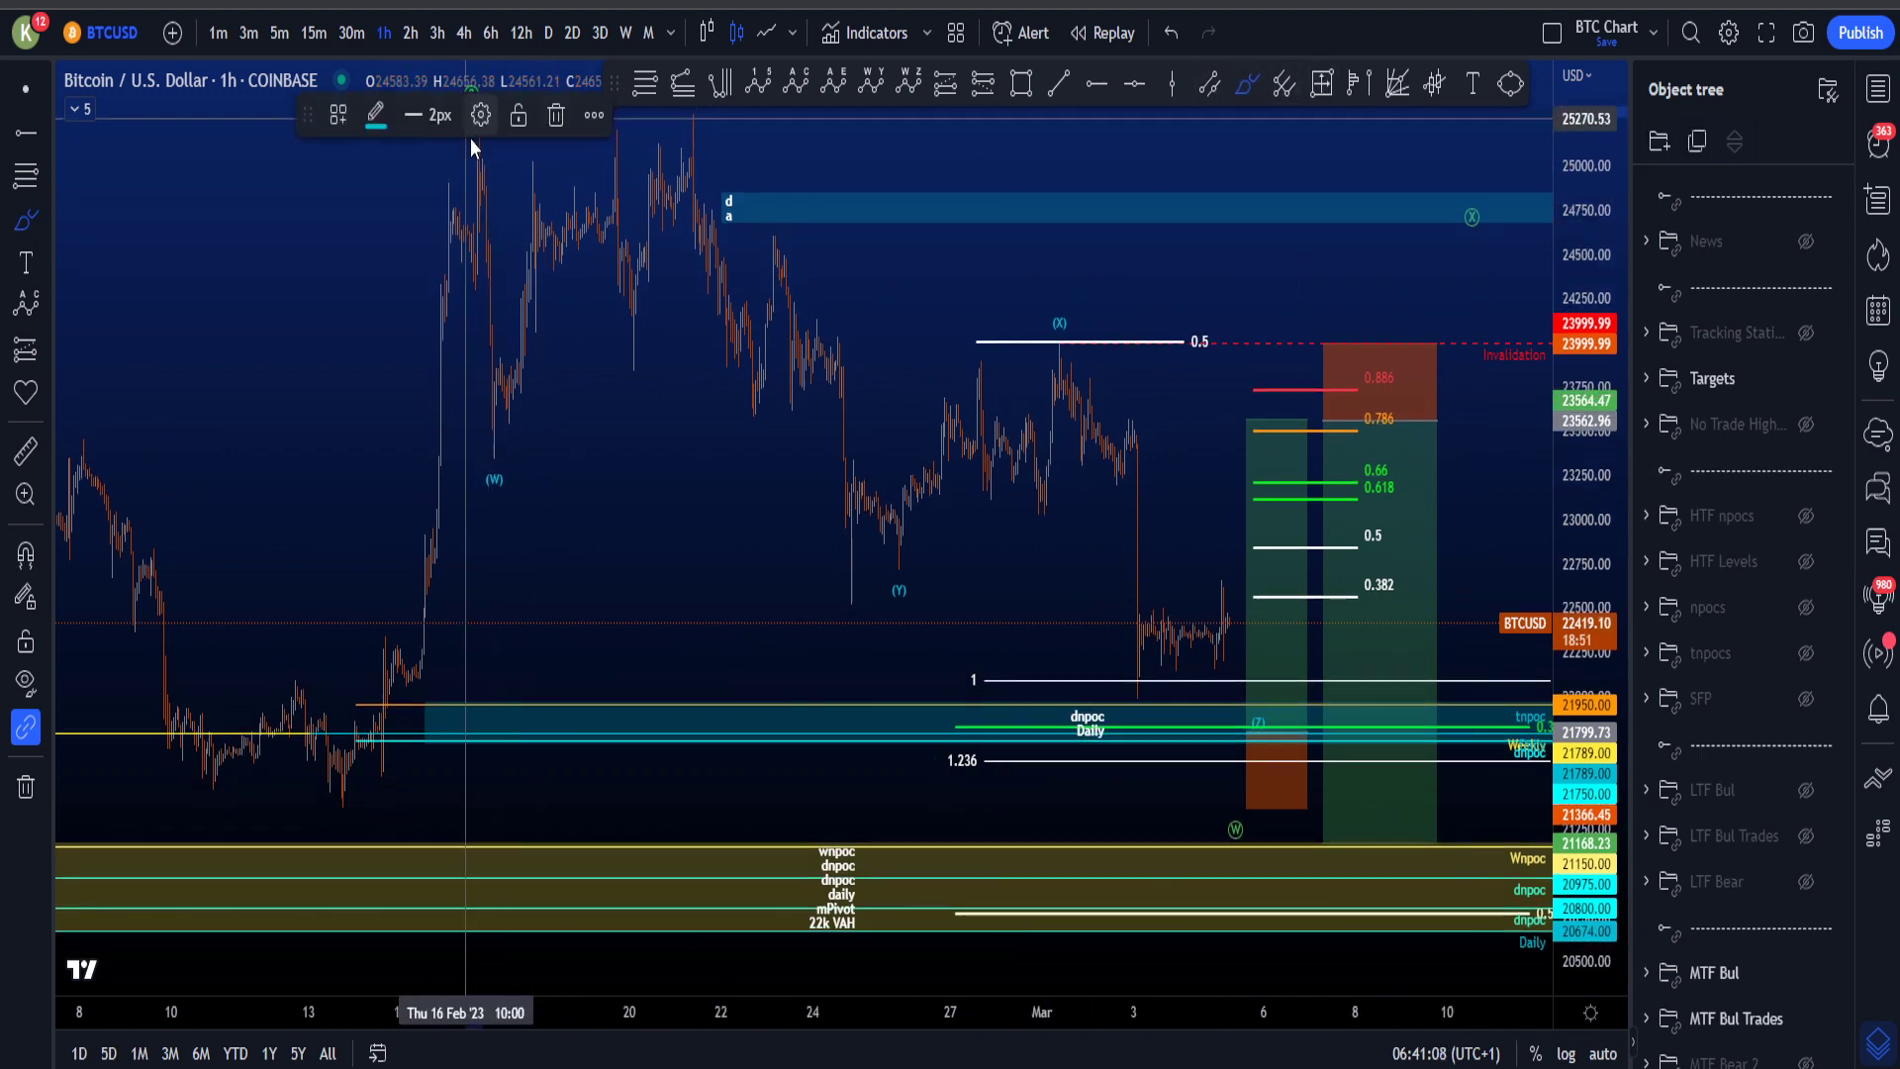
mouse_move(481, 139)
mouse_down()
mouse_move(495, 447)
mouse_move(1127, 342)
mouse_up()
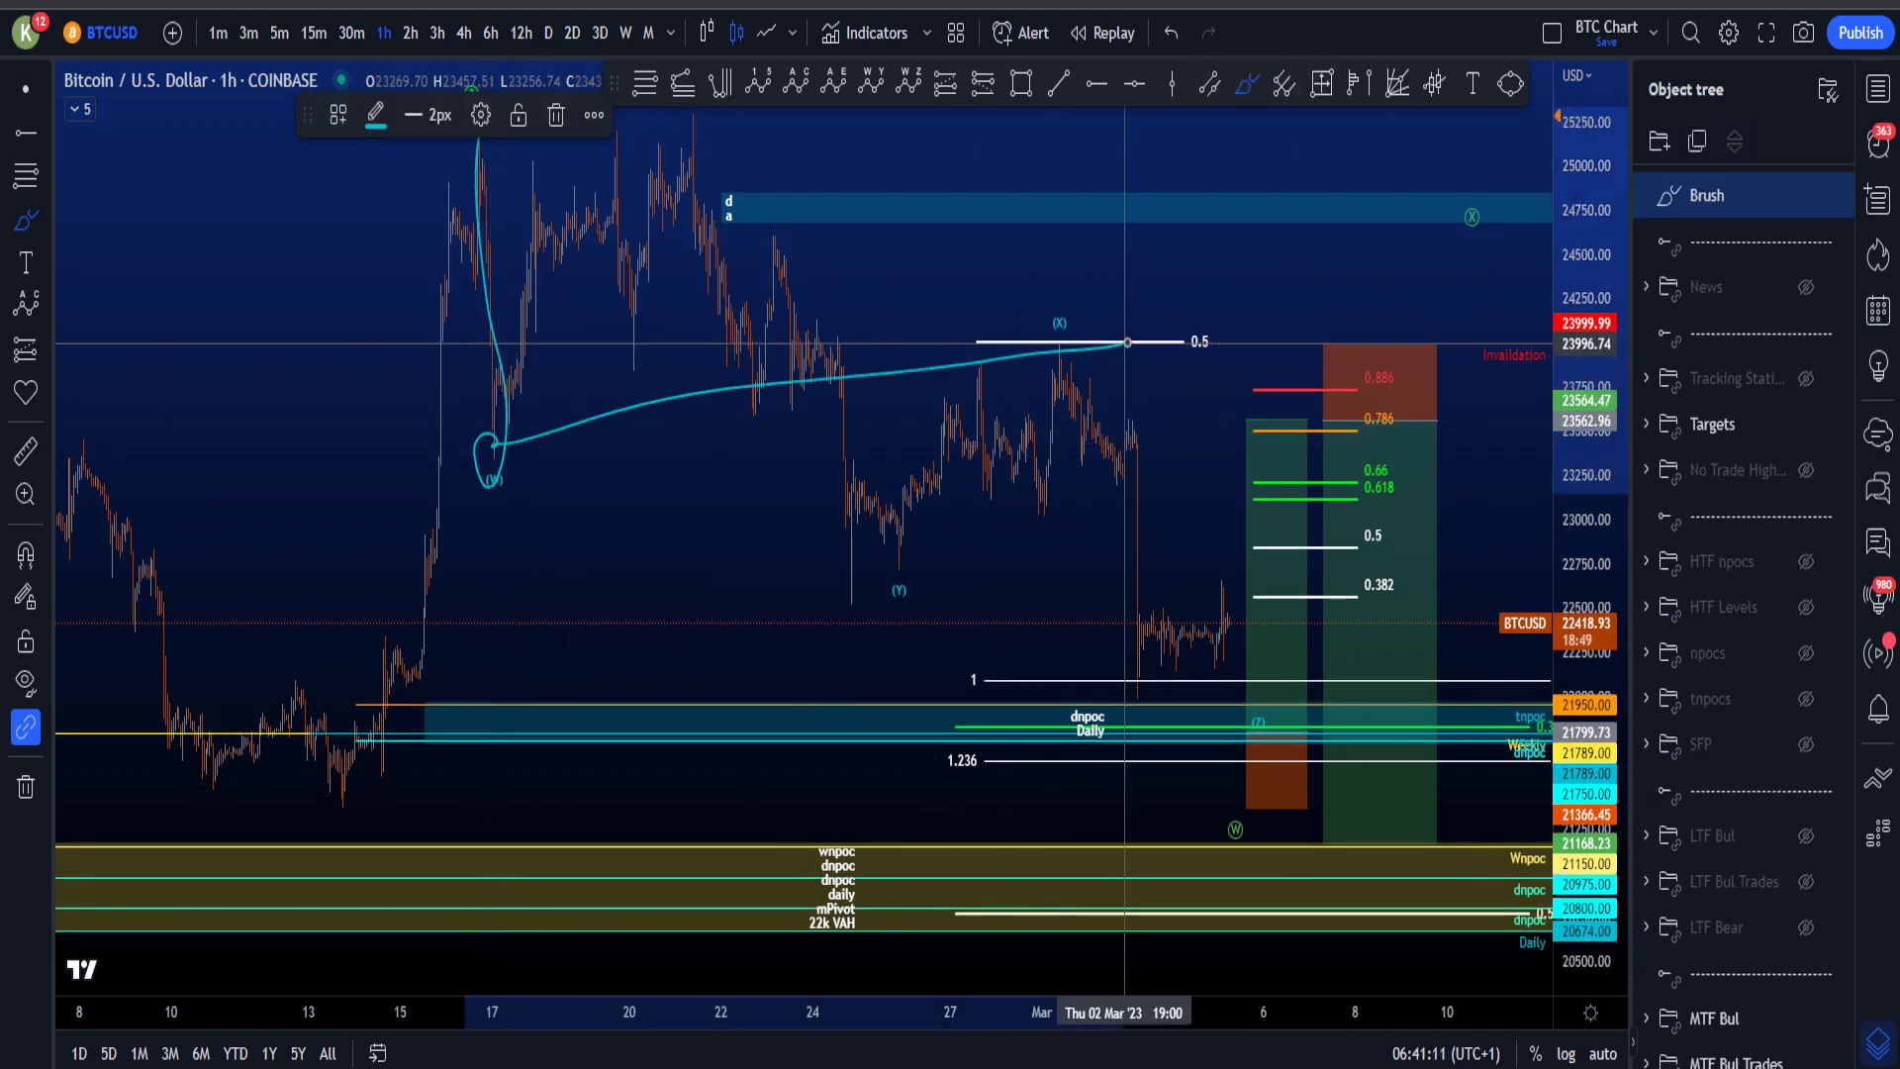
key(Delete)
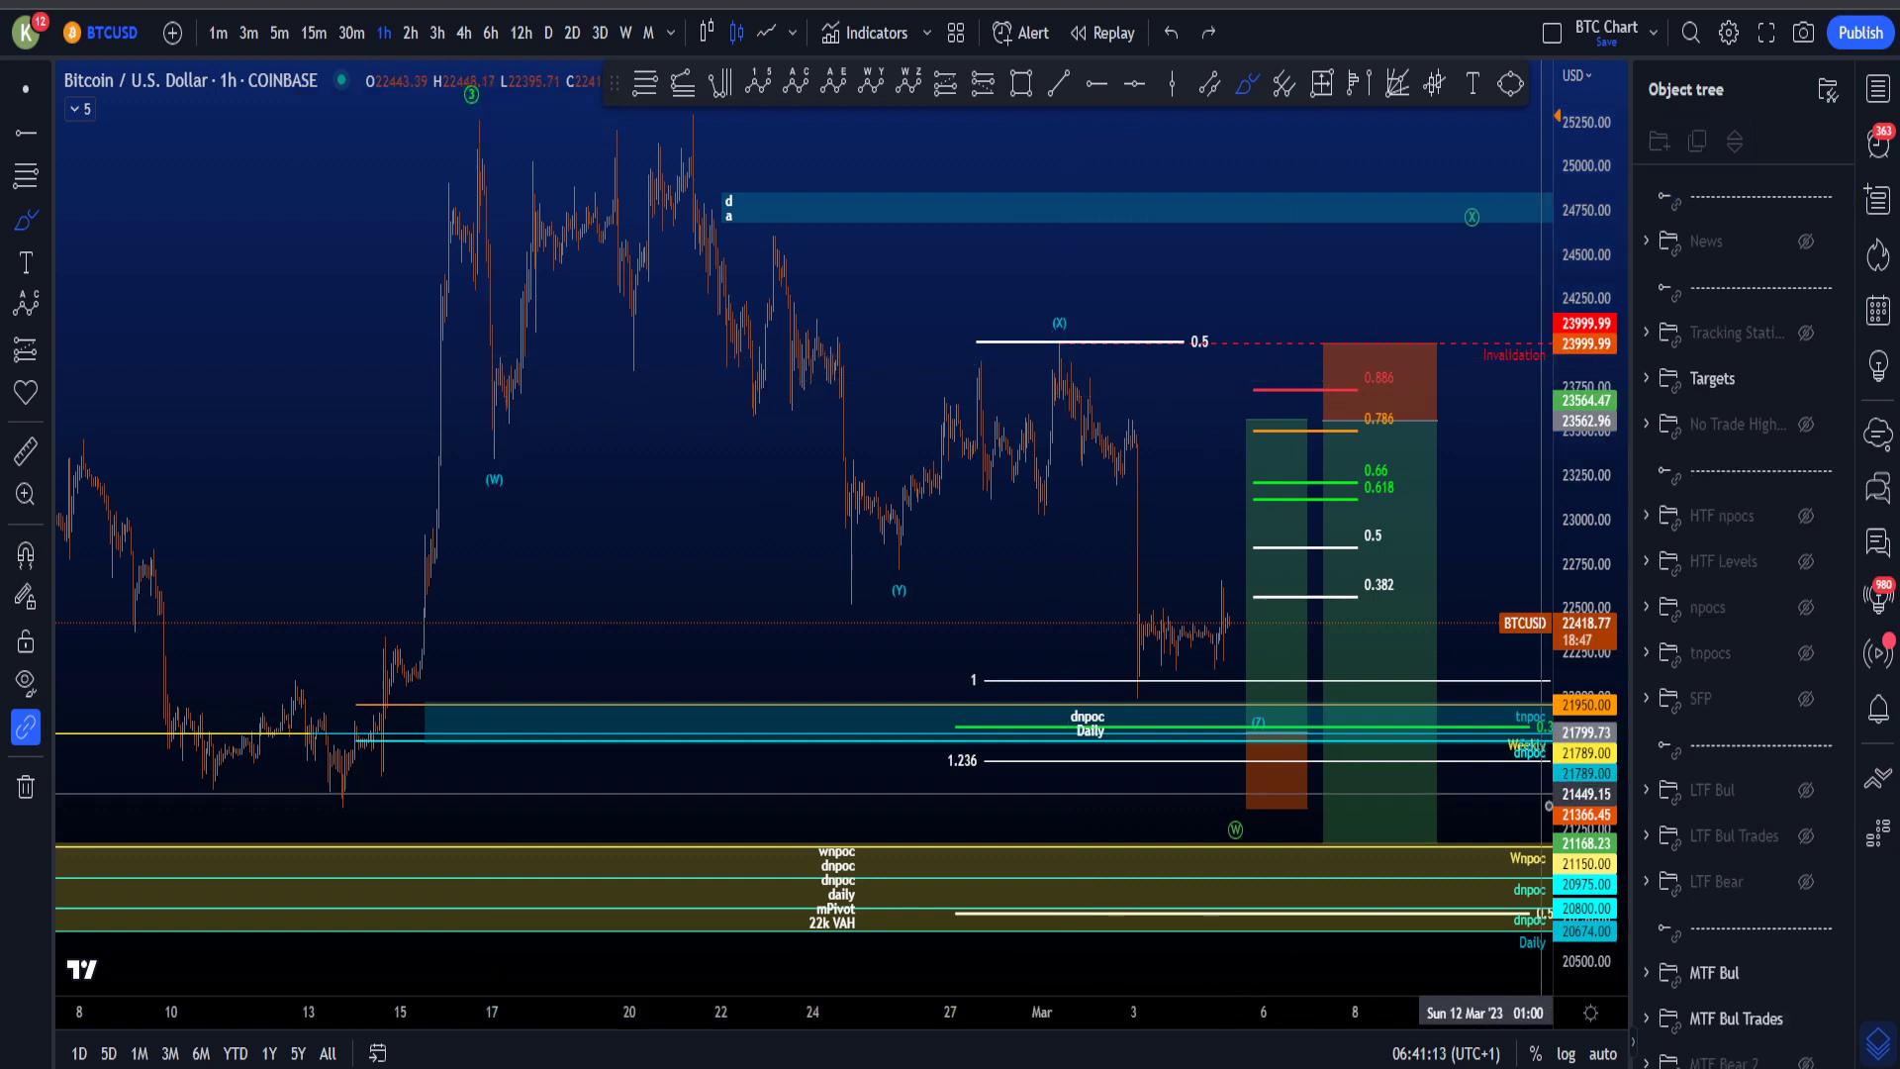
Step: Mark the range between the 1 and 1.236 extension lines with a brush stroke and undo it
drag(1586, 804, 1585, 749)
scroll(1287, 752, up, 4)
drag(871, 673, 830, 807)
key(ctrl+z)
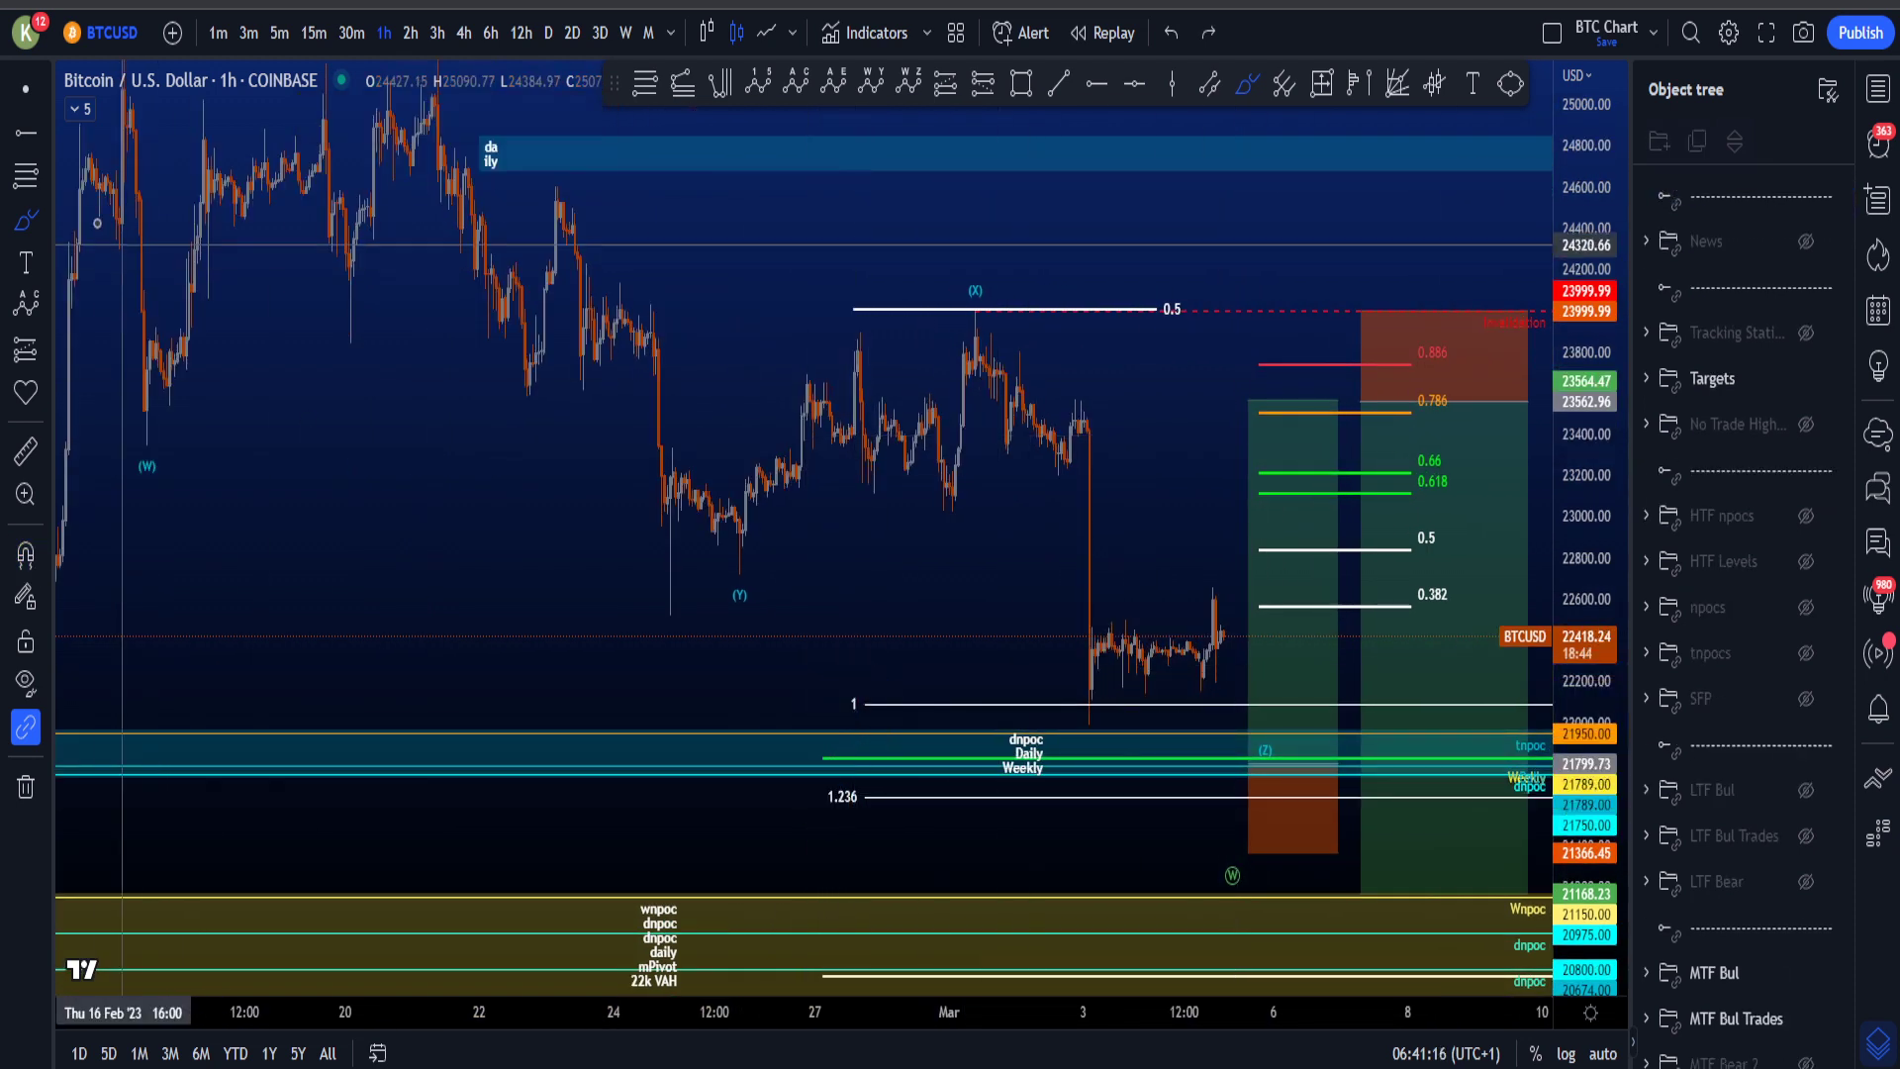
Step: Examine the long and short positions against the (Z) zone, the 1.236 extension, the retracement levels and the yellow target zone
click(26, 88)
drag(1000, 584, 842, 499)
drag(1560, 816, 1559, 673)
scroll(1235, 776, up, 2)
drag(929, 882, 822, 831)
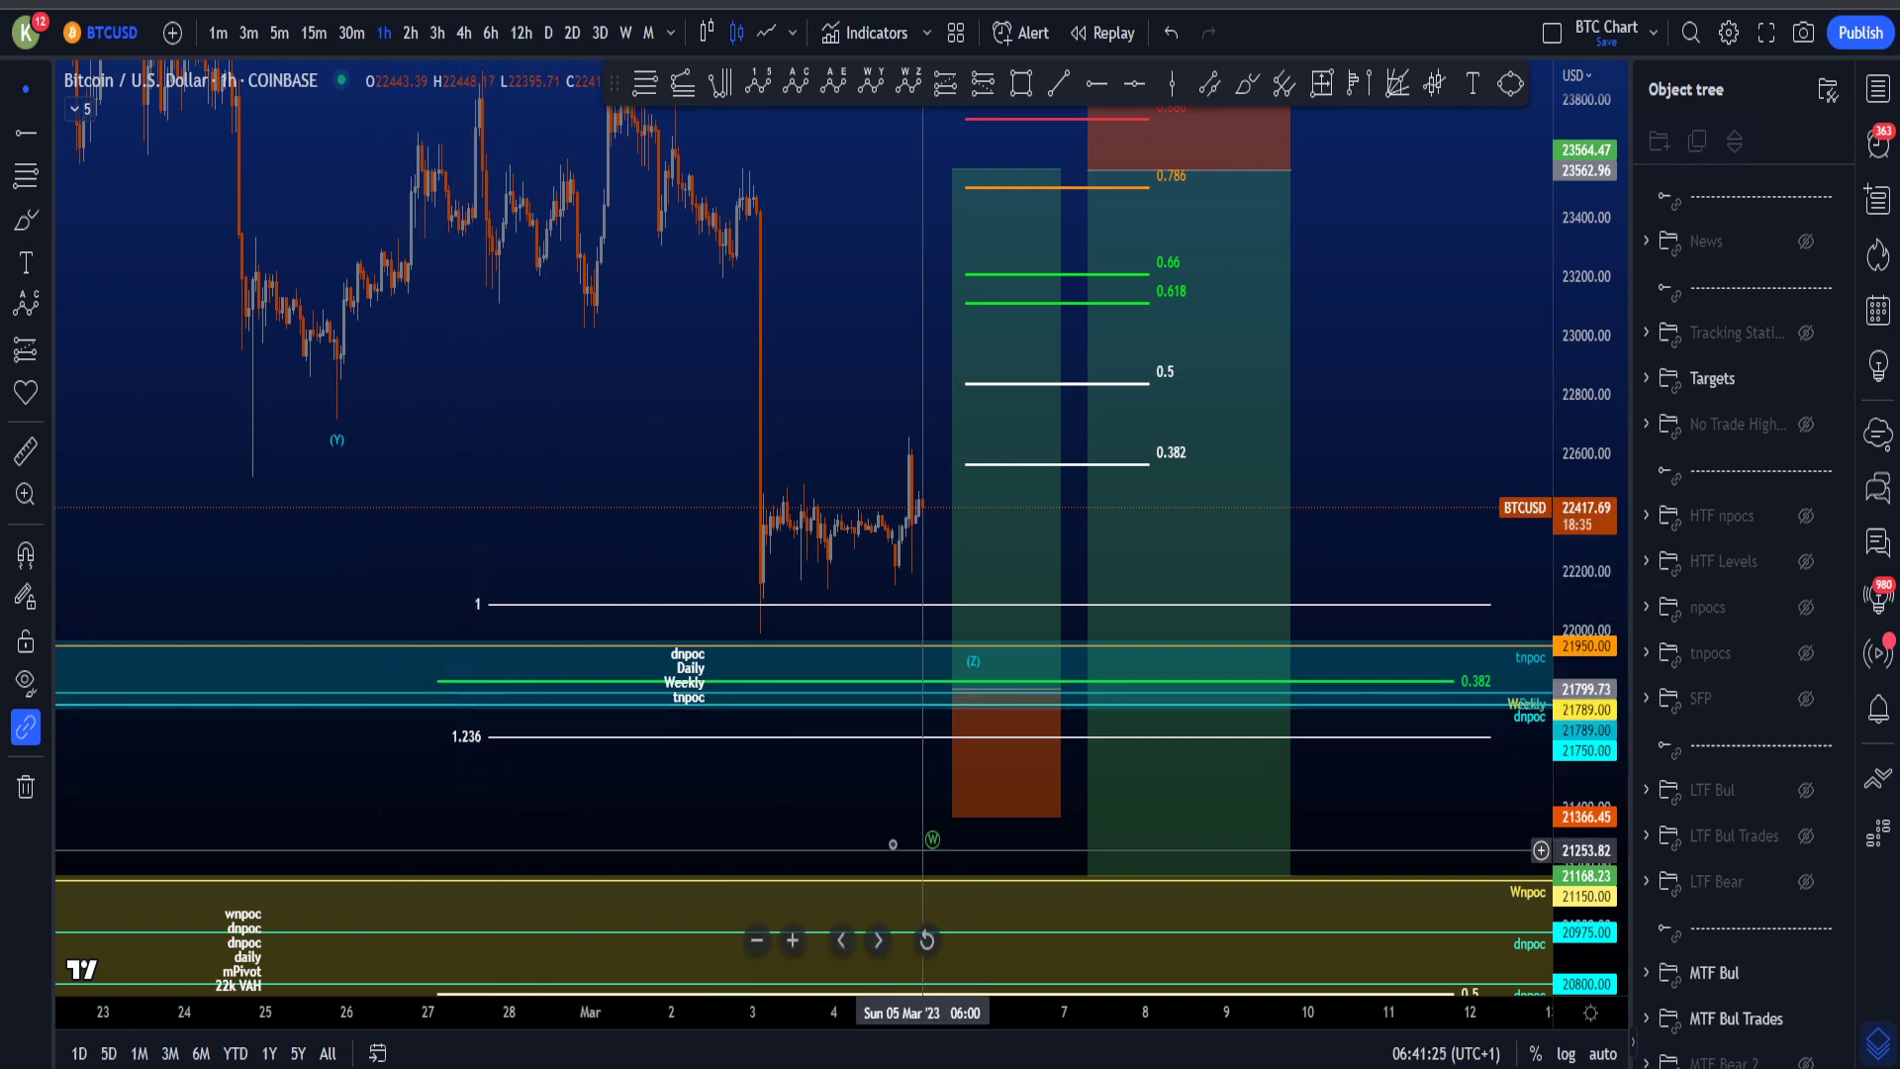
drag(1390, 829, 1397, 857)
drag(1575, 693, 1575, 713)
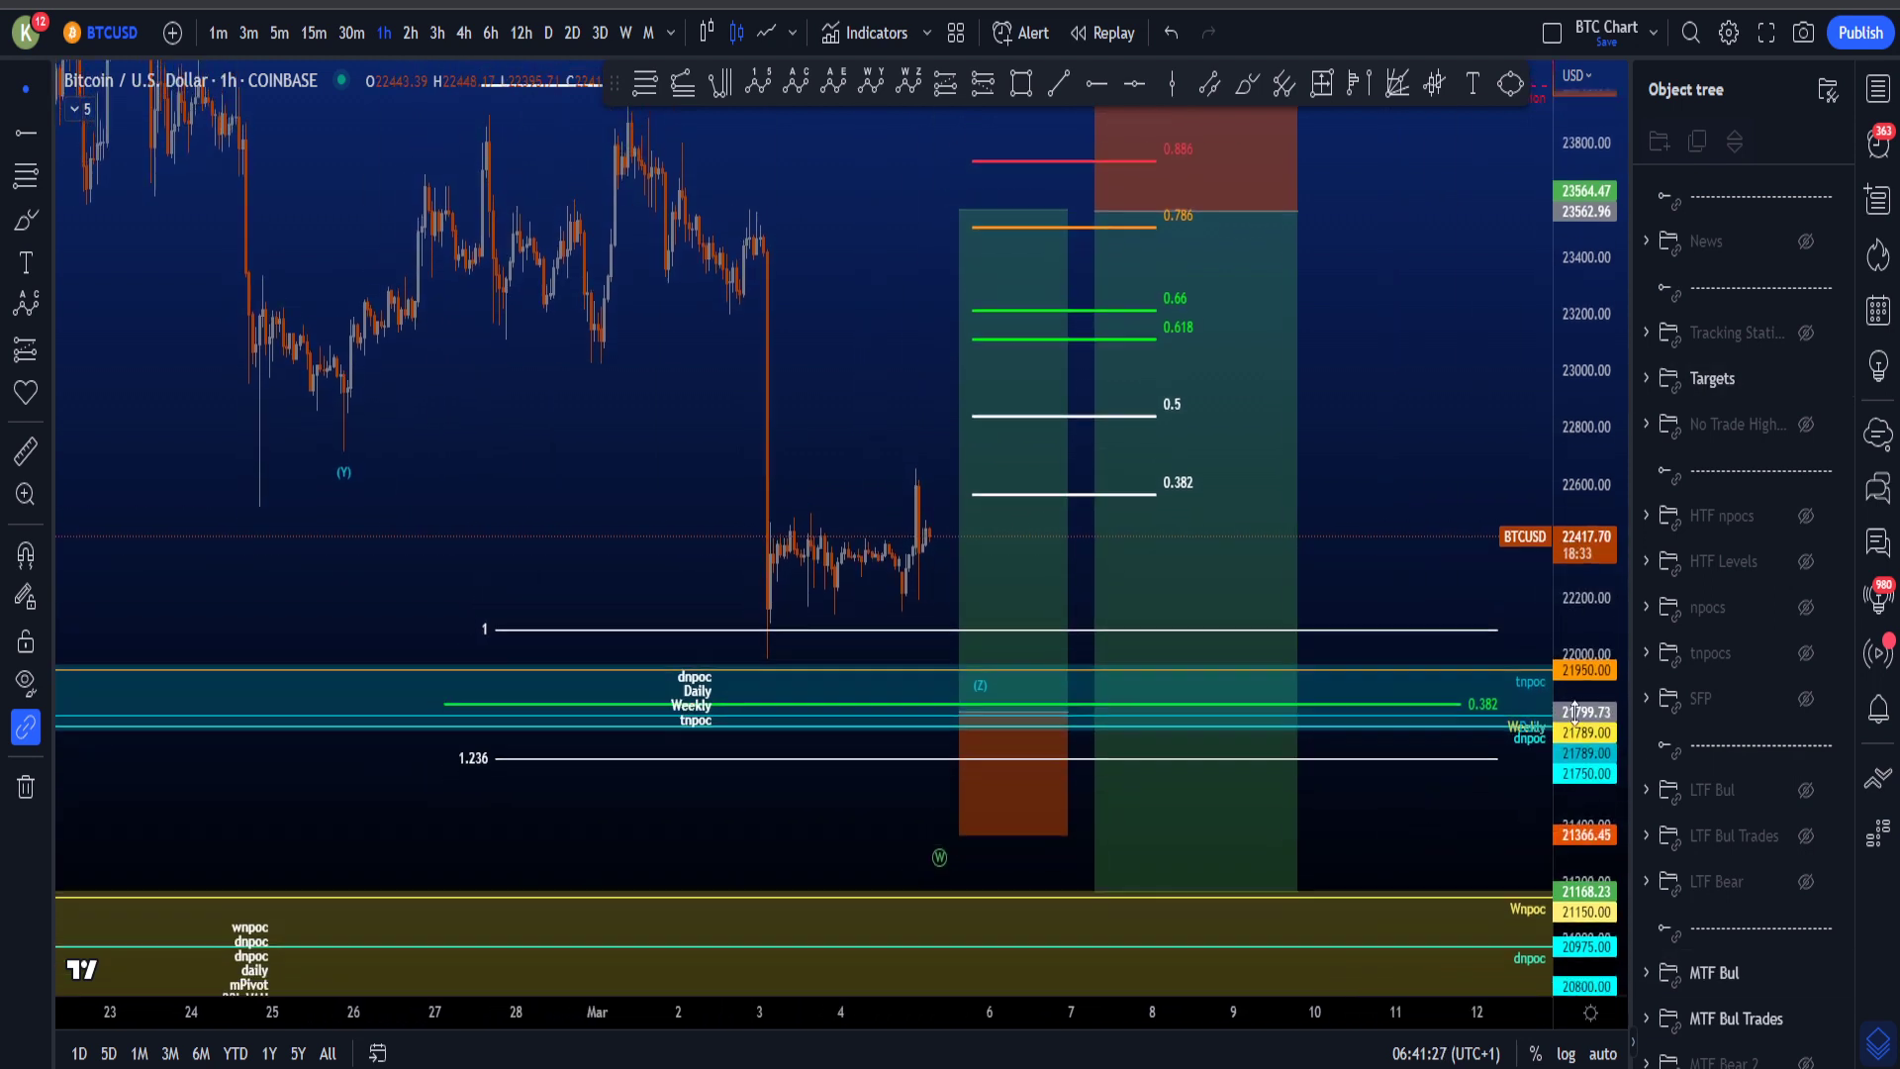
scroll(1484, 713, down, 2)
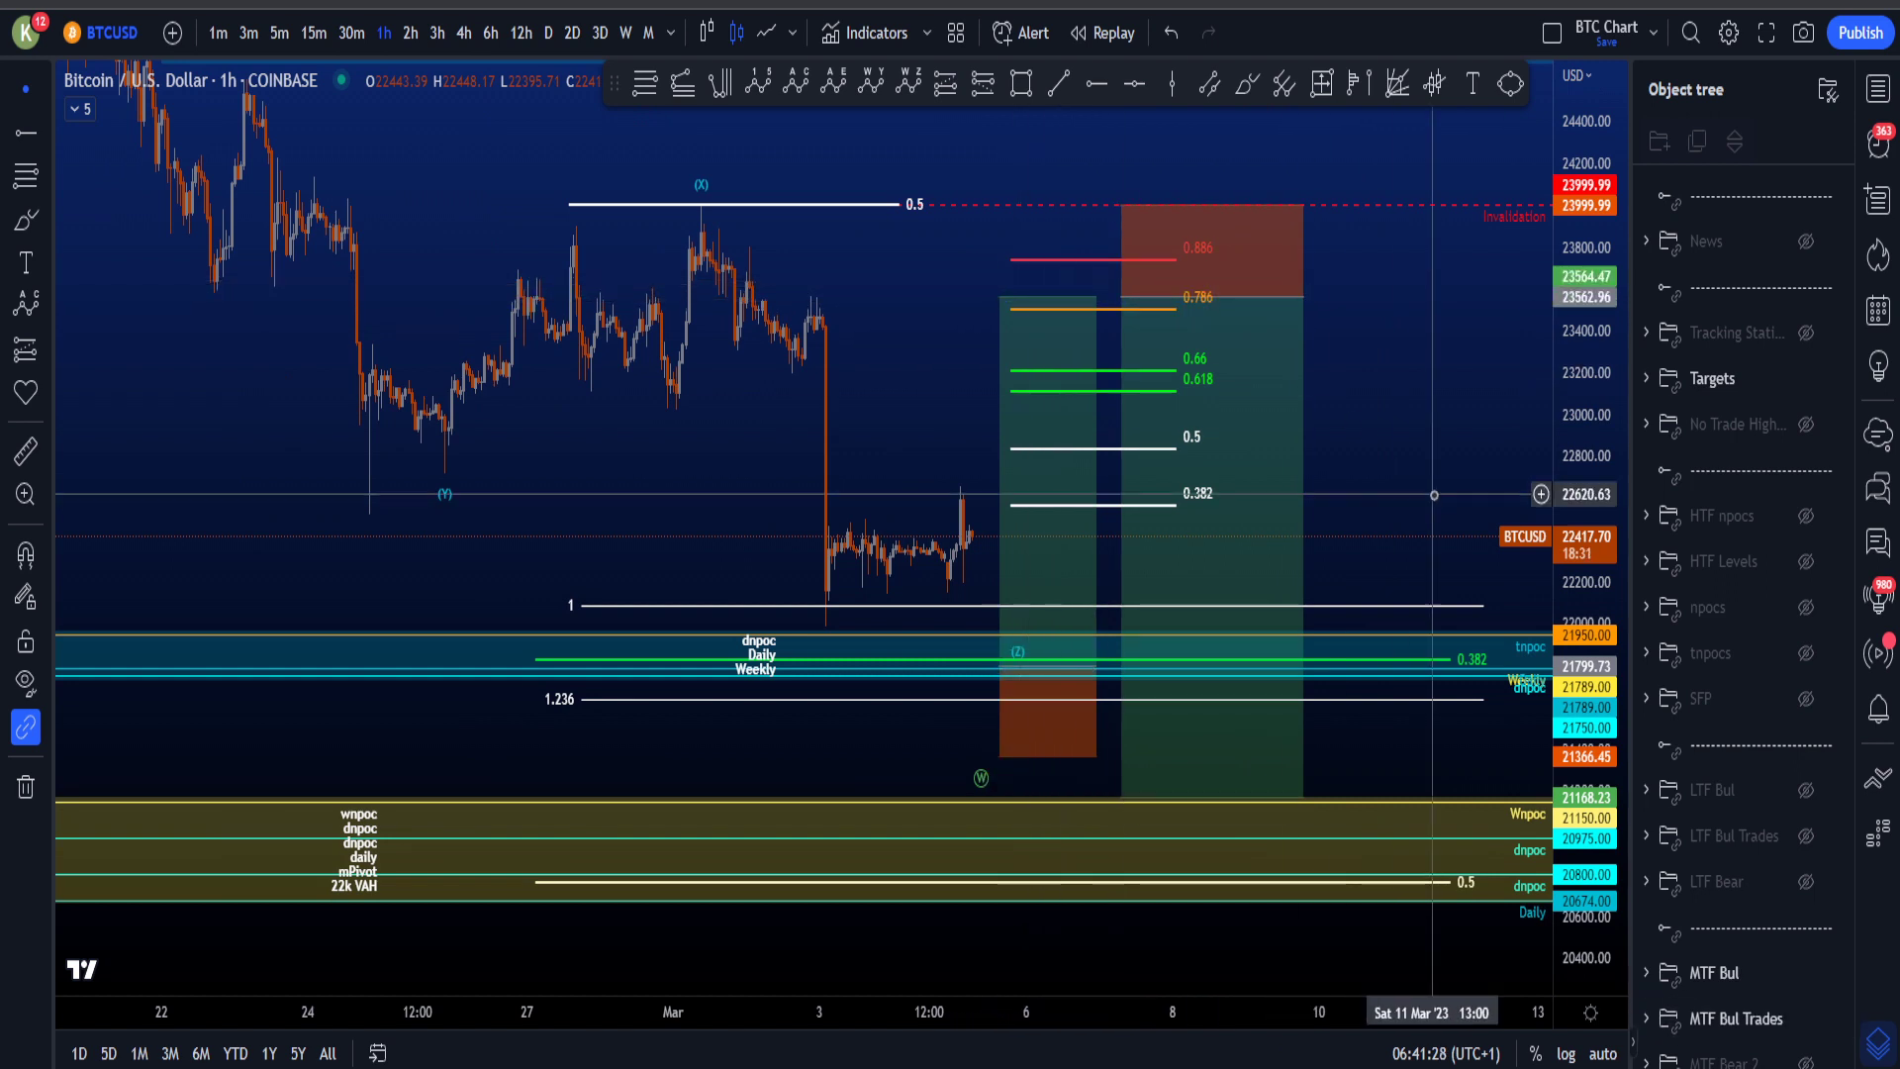
mouse_move(1435, 495)
mouse_down()
mouse_move(1412, 433)
mouse_move(1400, 488)
mouse_up()
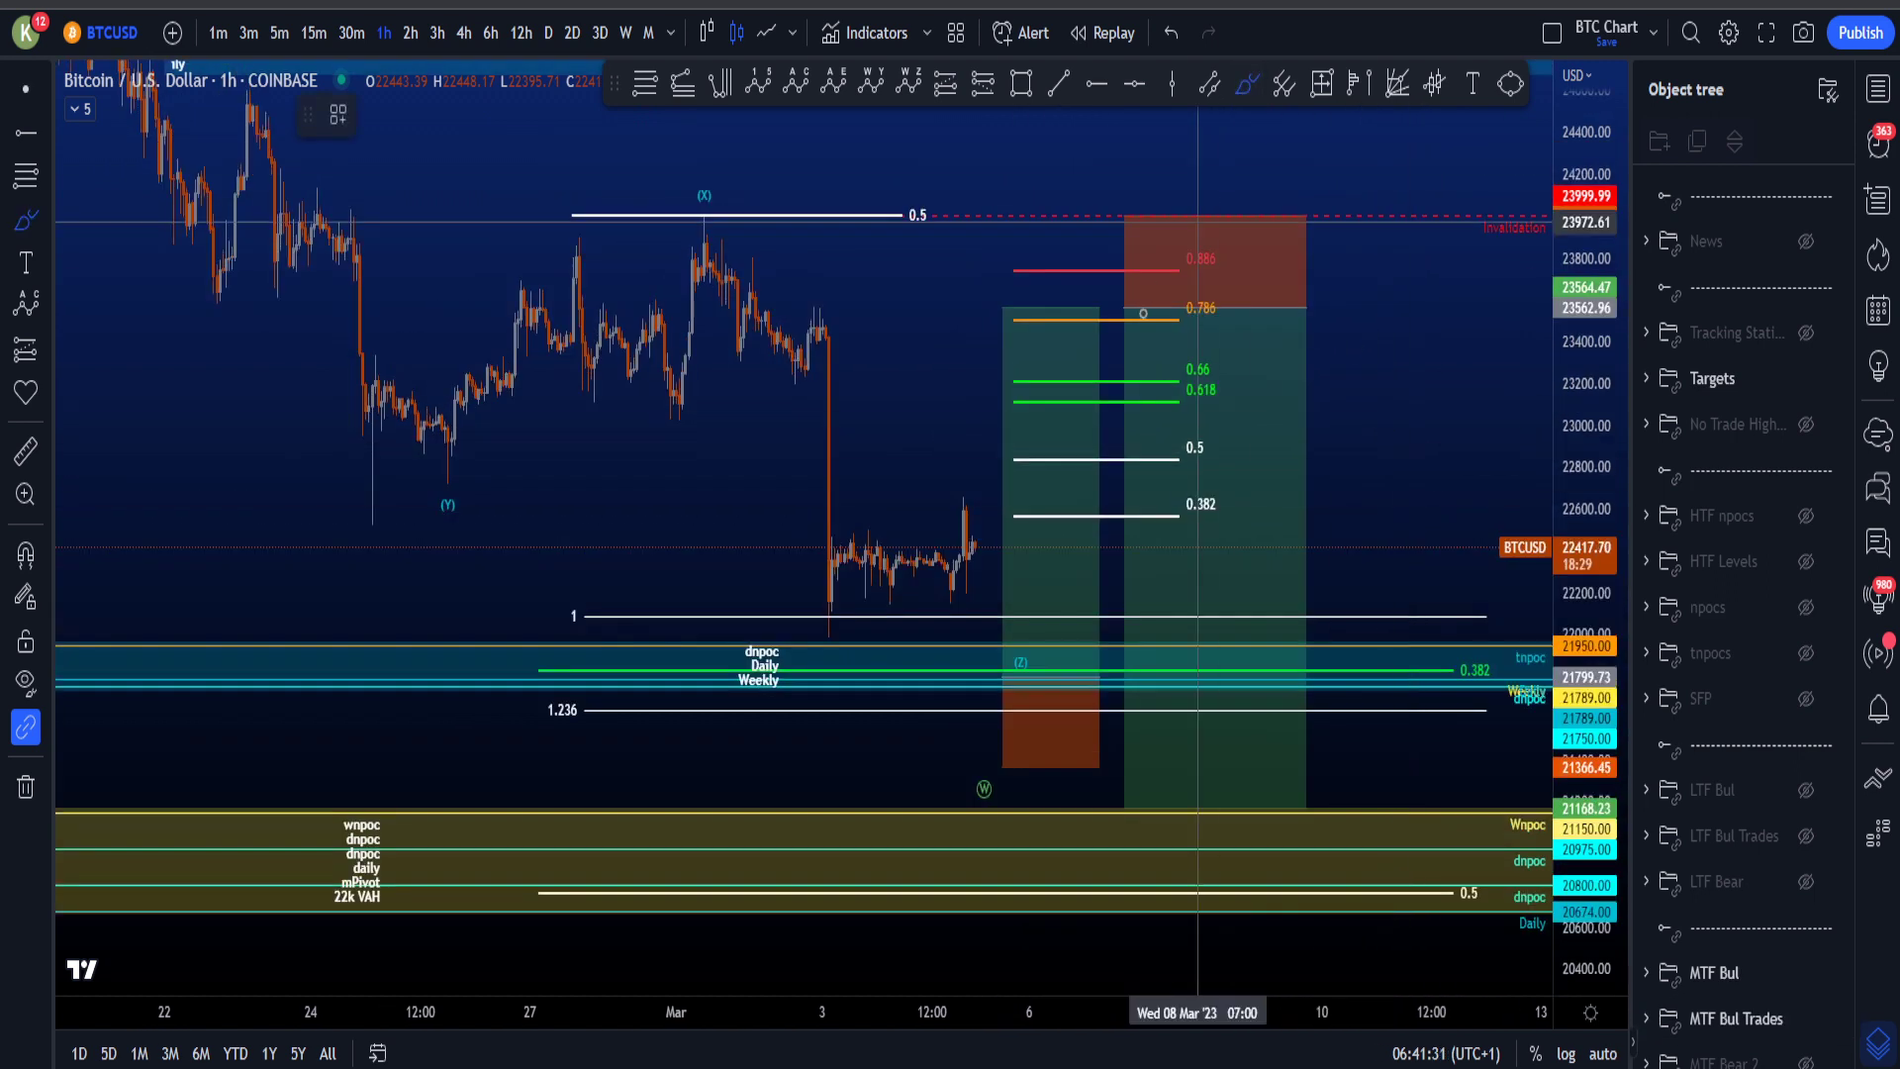
Step: Sketch the long trade's path from the current price into the (Z) zone and up through the retracement levels, undoing both strokes
drag(940, 582, 1045, 557)
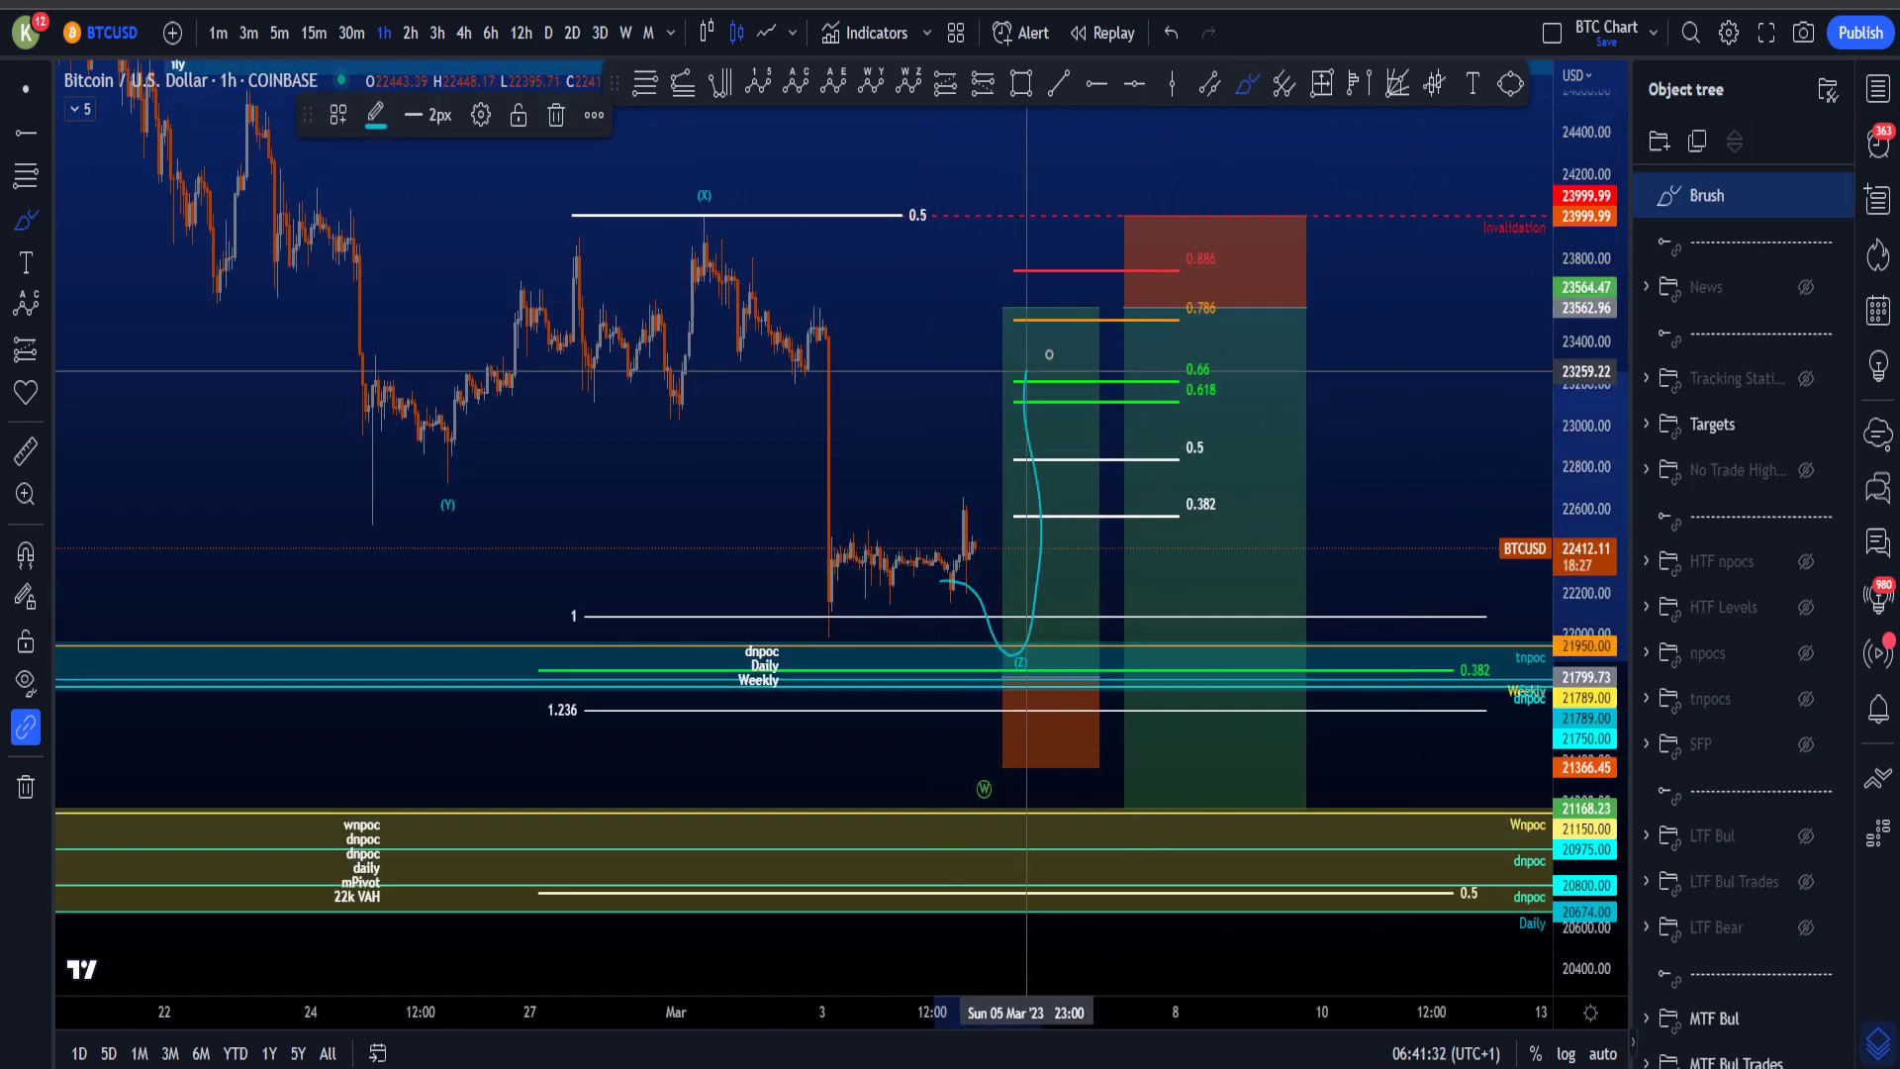
key(ctrl+z)
drag(987, 636, 1078, 372)
key(ctrl+z)
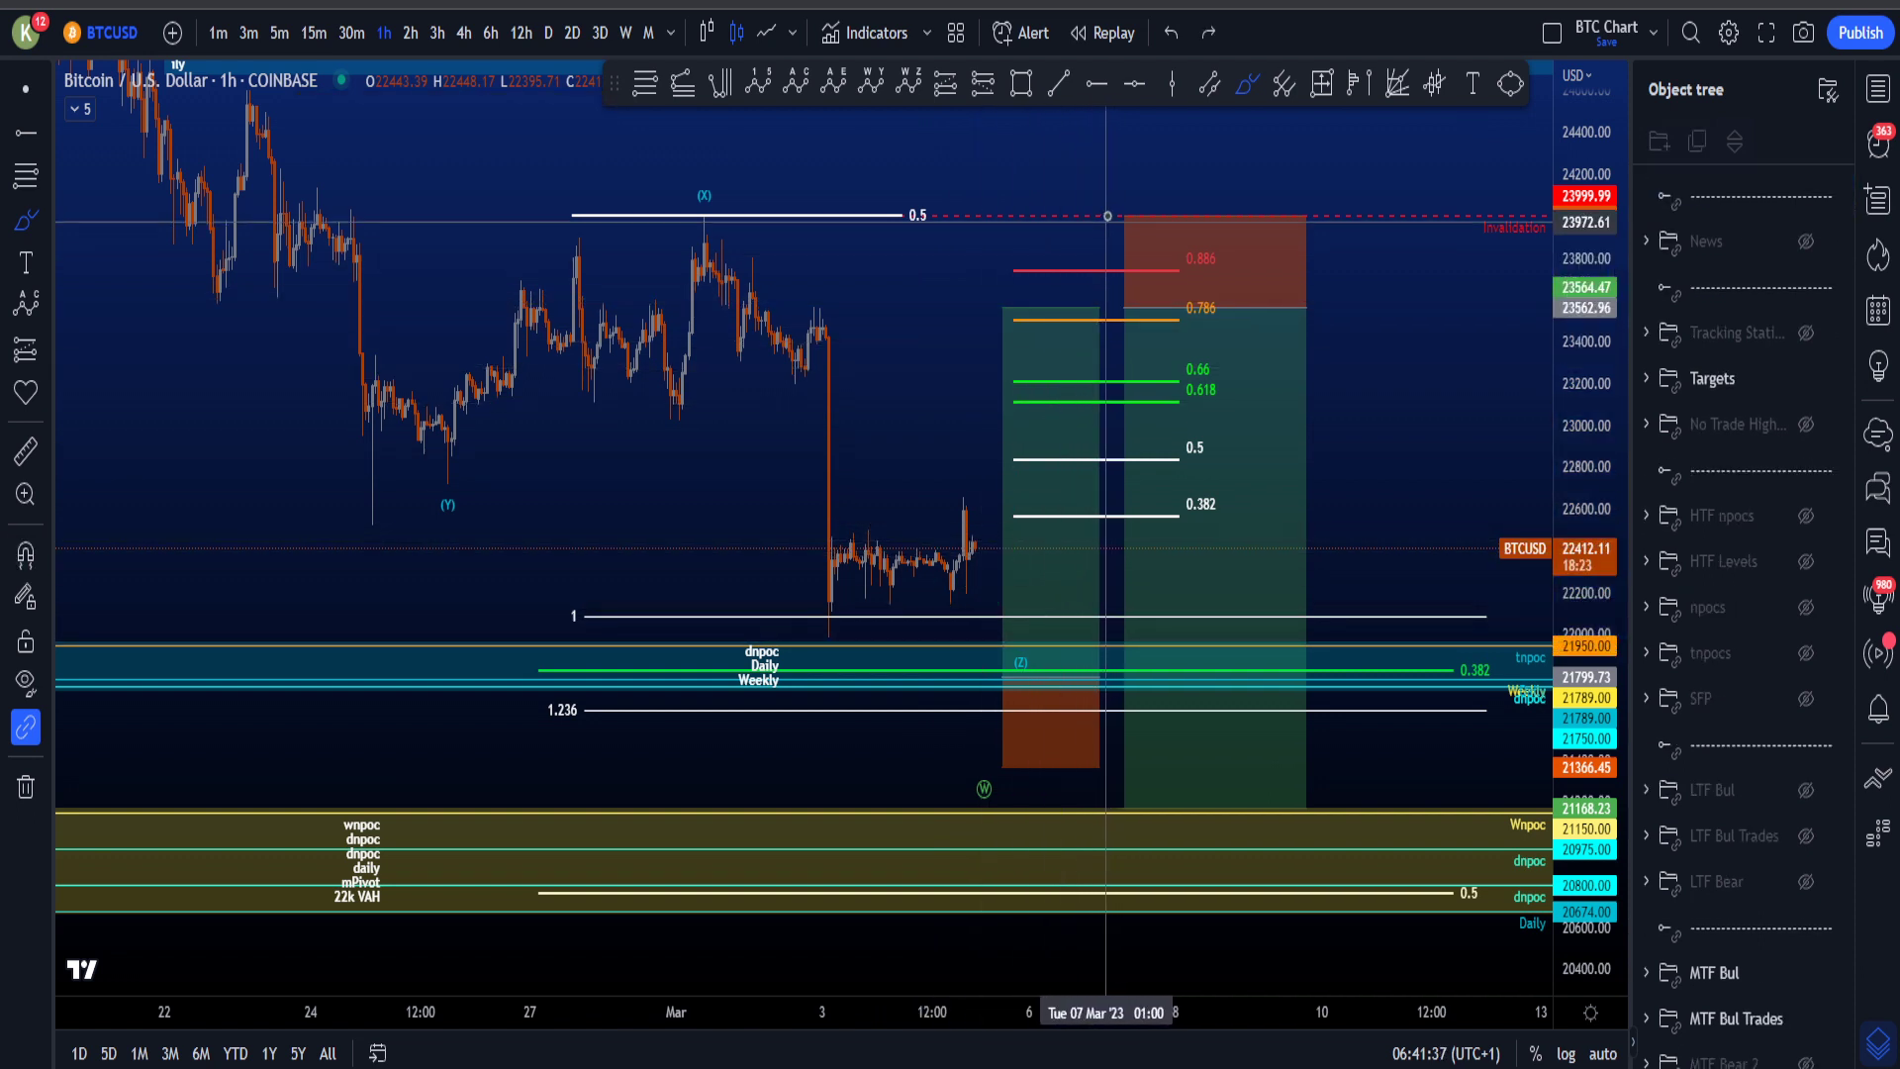
Step: Sketch the short trade's path from the invalidation line down to the yellow target zone, and undo the strokes
mouse_move(1100, 216)
mouse_down()
mouse_move(1129, 210)
mouse_move(1271, 776)
mouse_up()
key(ctrl+z)
drag(1277, 679, 1244, 752)
key(ctrl+z)
key(ctrl+z)
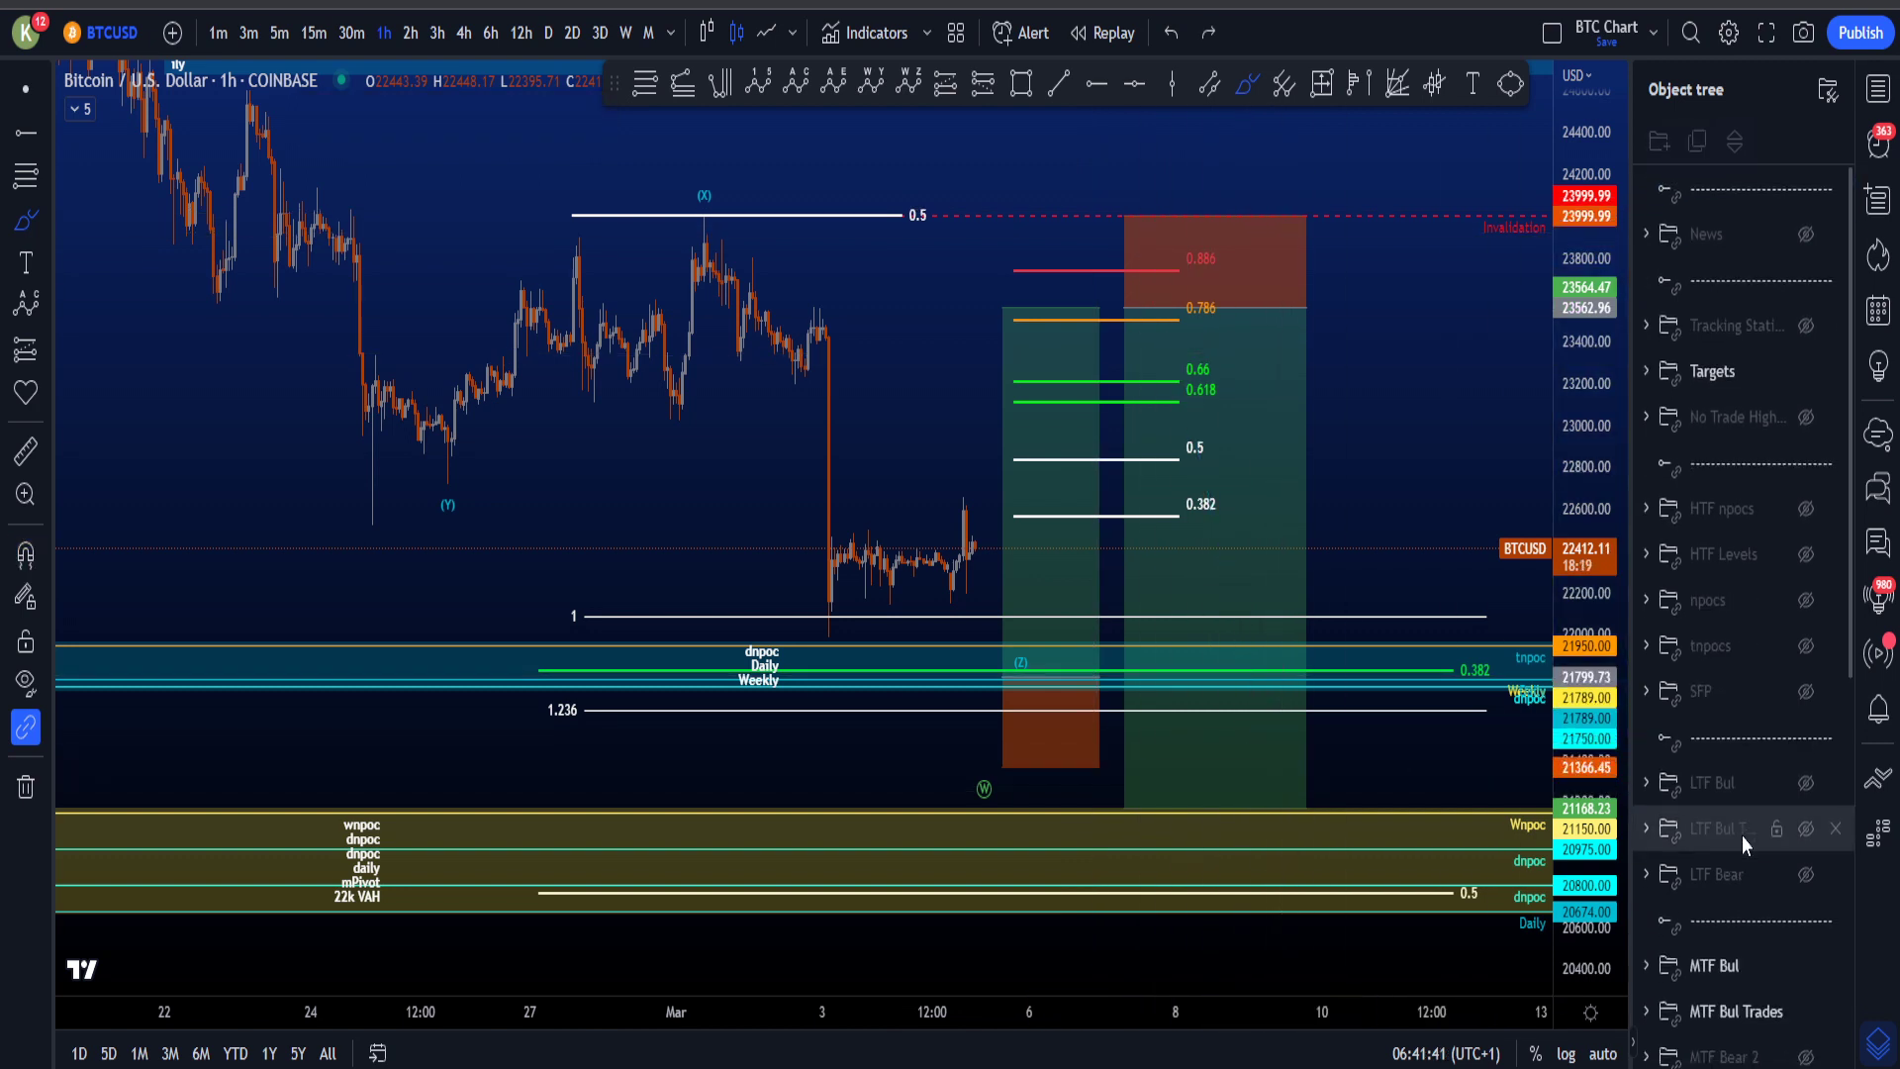
Step: Hide the MTF Bul Trades and MTF Bul groups and show the MTF Bear 2 group with its diagonal count
scroll(1781, 822, down, 3)
click(1806, 779)
click(1806, 732)
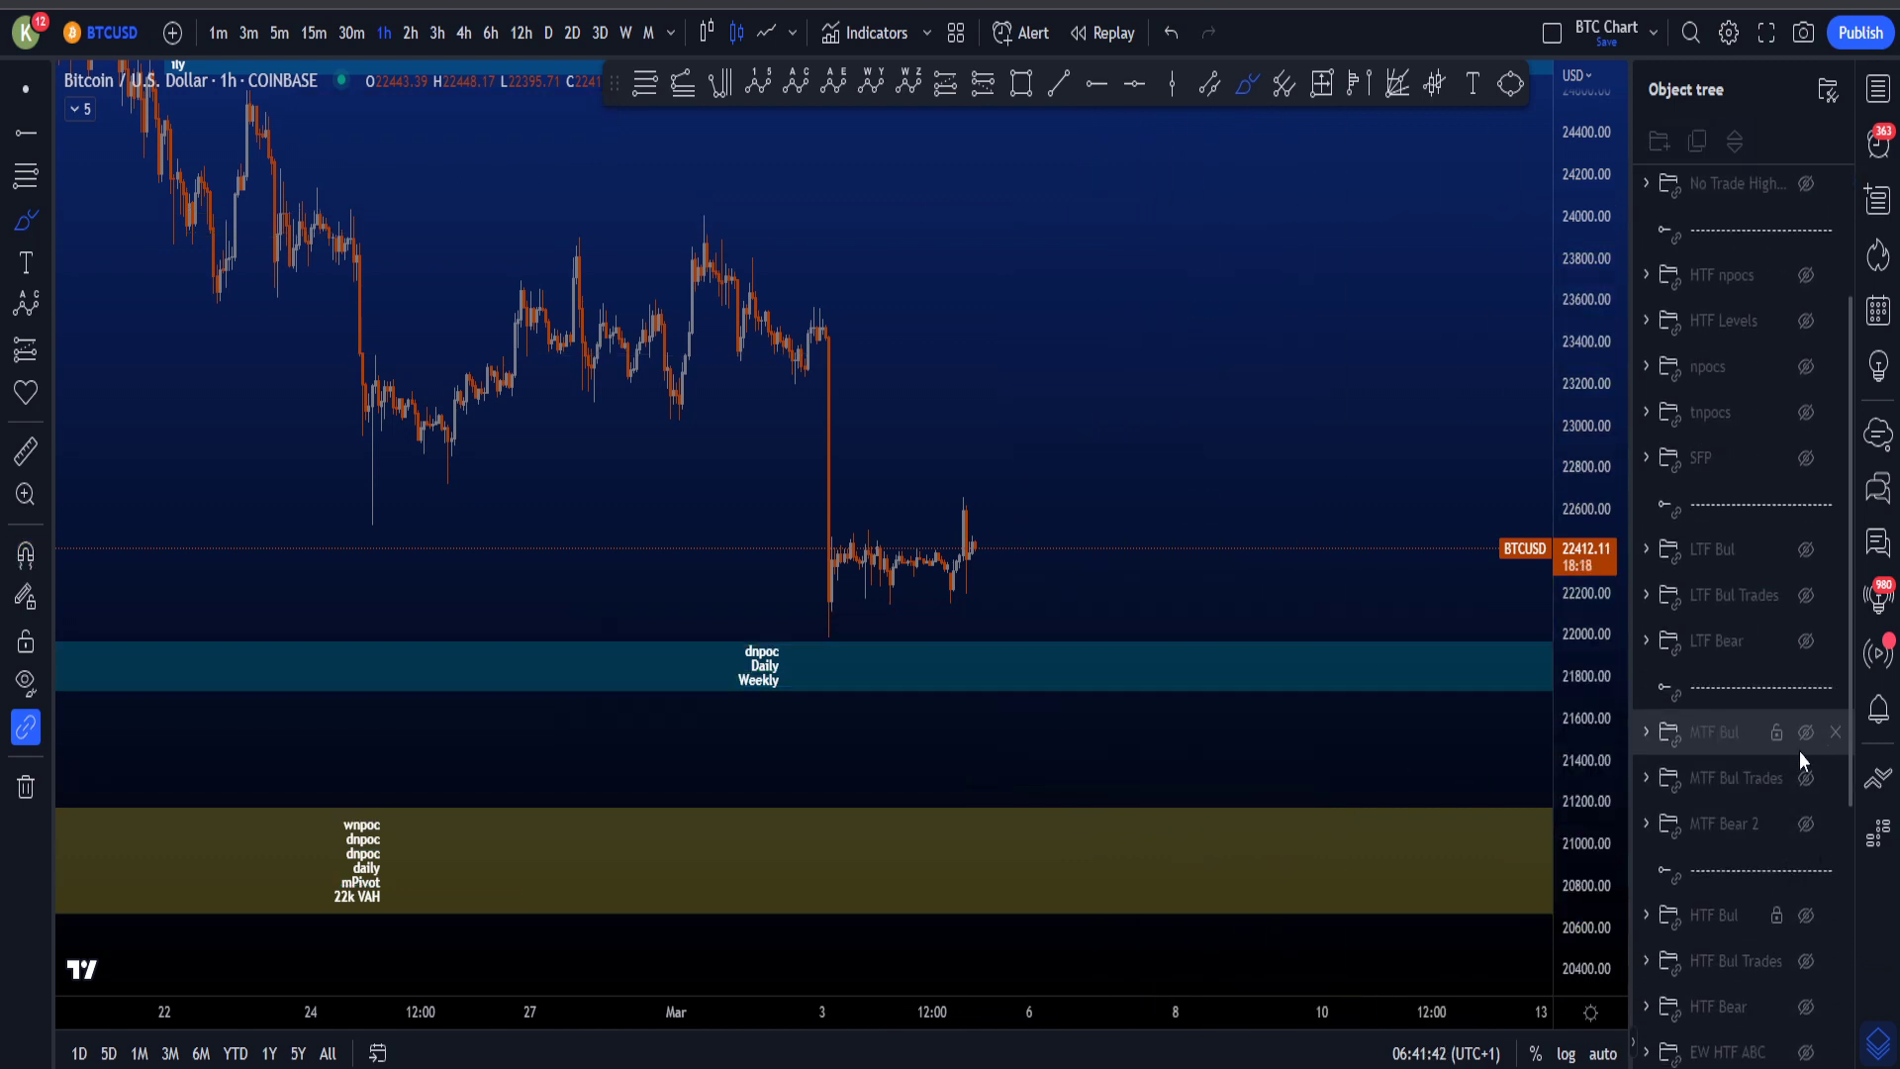
click(1807, 825)
scroll(950, 436, down, 3)
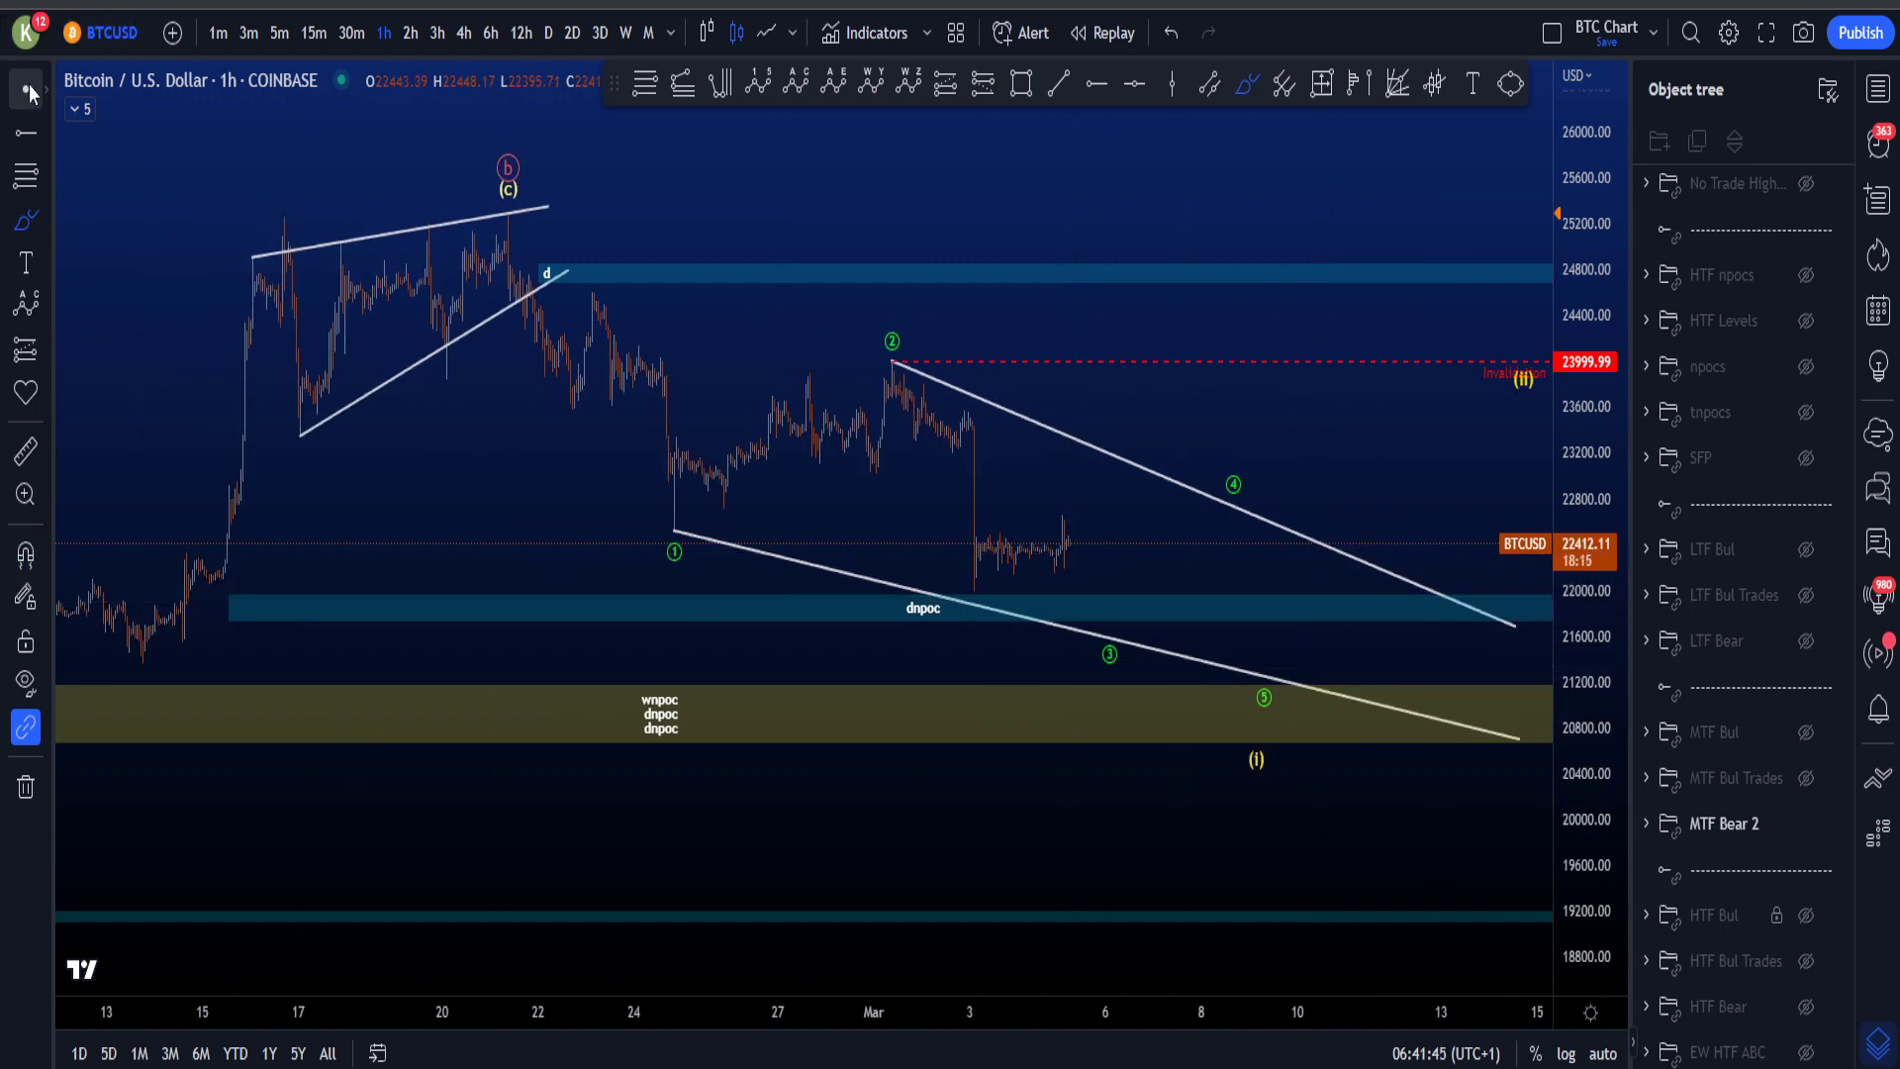
drag(1287, 292, 1209, 286)
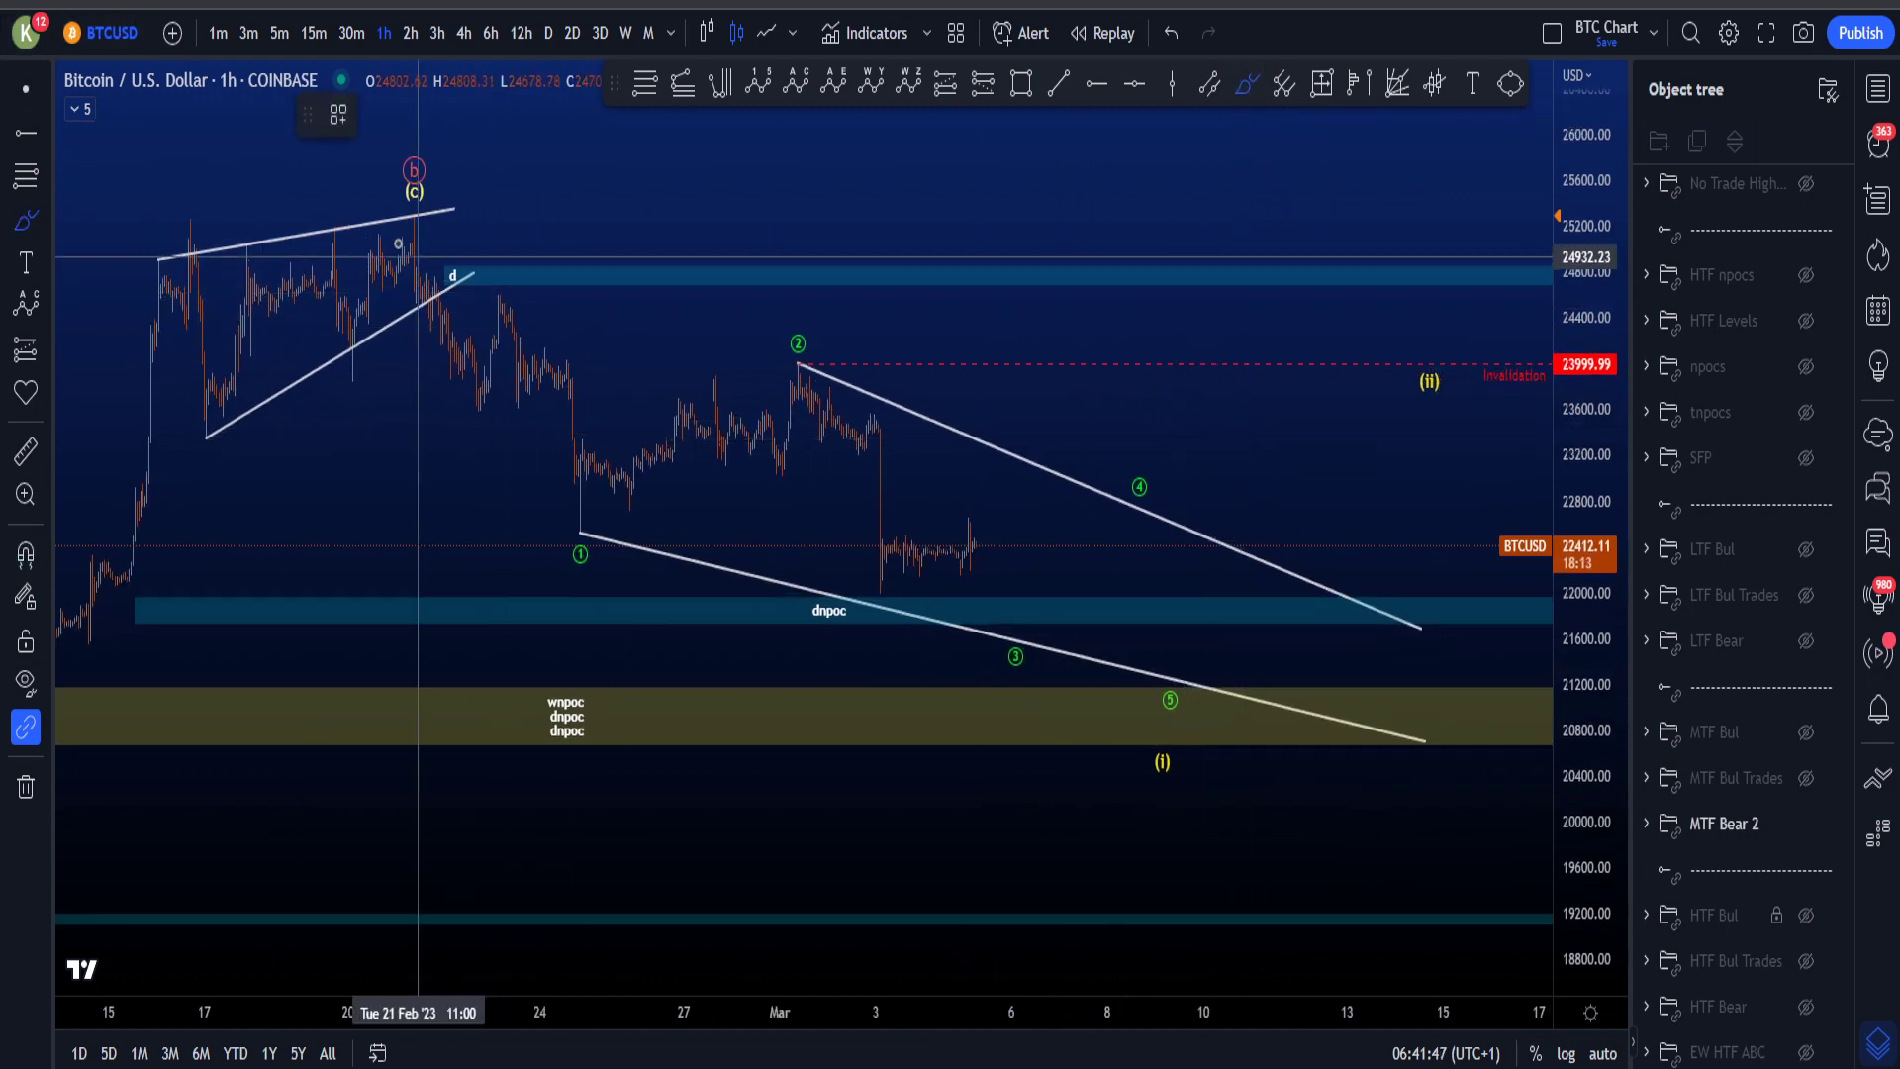
Step: Sketch the diagonal's swings from the (c) high through waves 1, 2, 3 and 4 down to wave 5 with the brush
mouse_move(401, 245)
mouse_down()
mouse_move(521, 331)
mouse_move(584, 535)
mouse_move(713, 384)
mouse_up()
drag(735, 450, 806, 348)
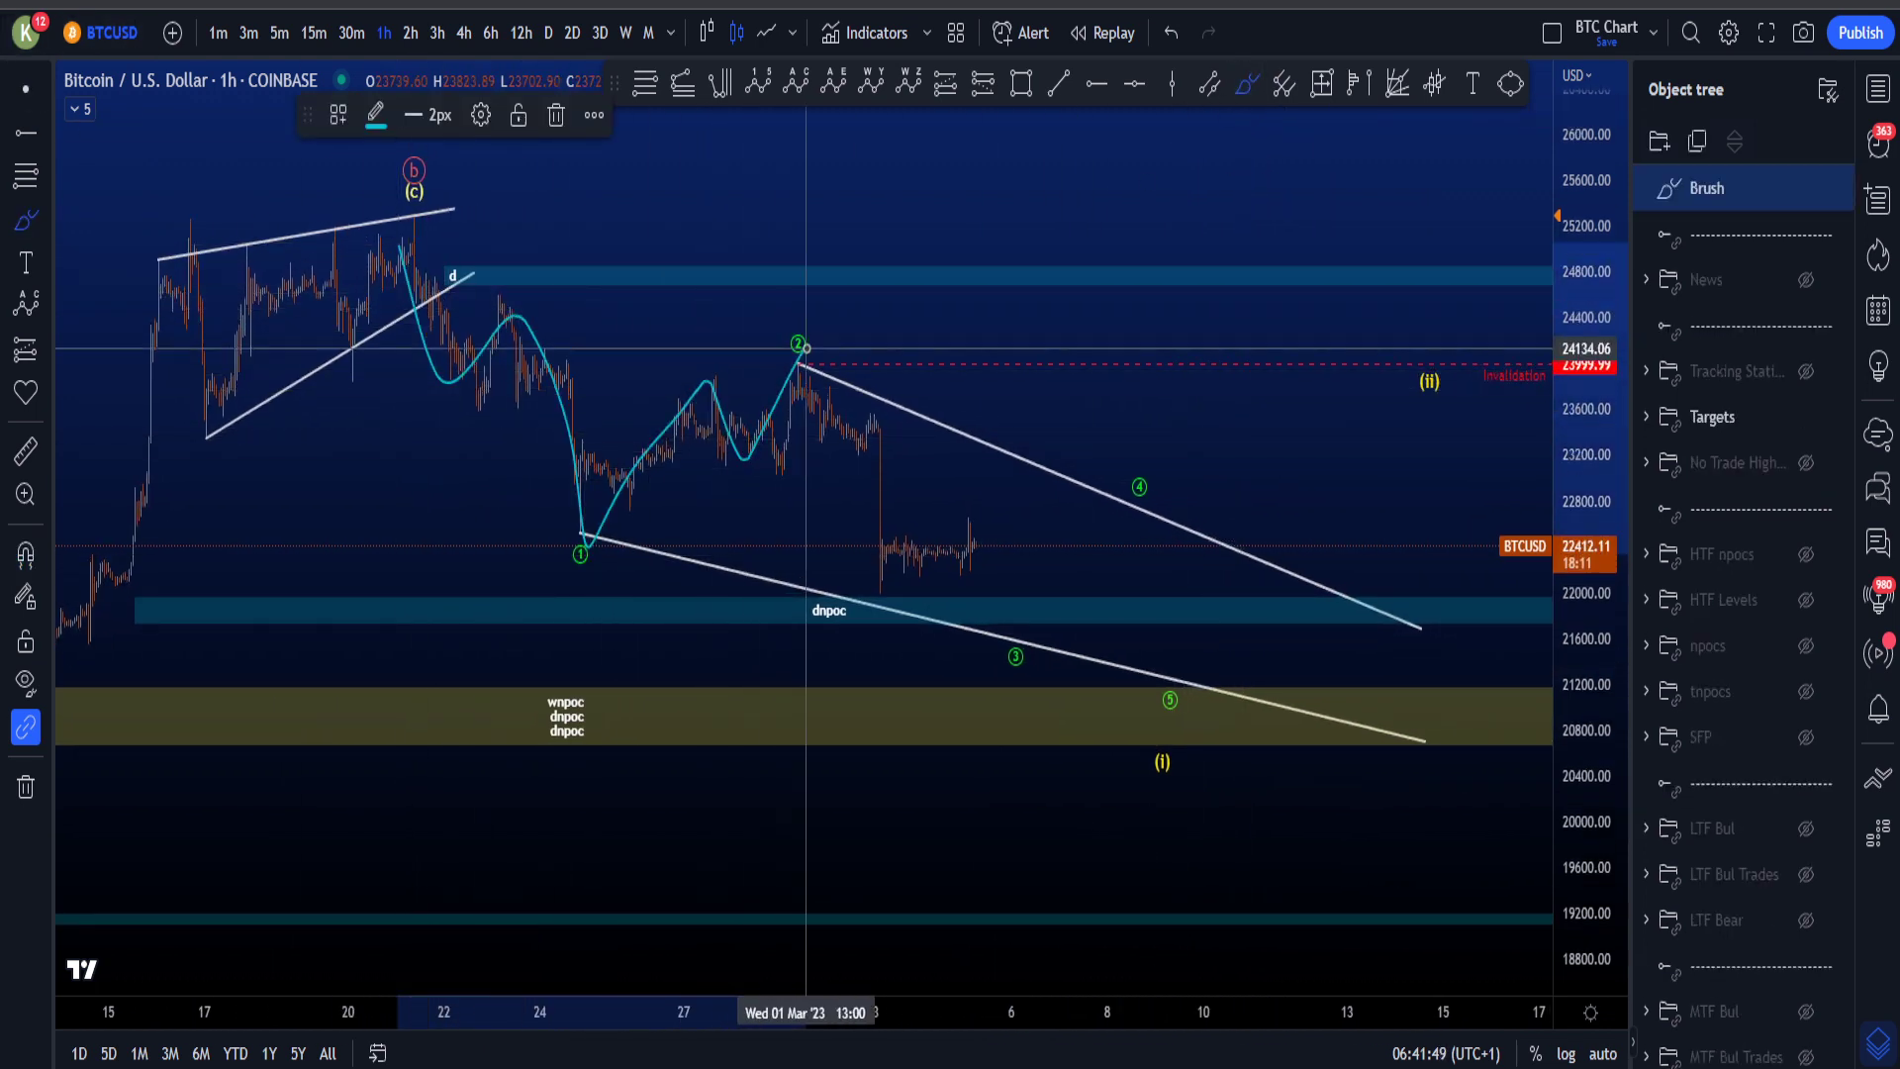
mouse_move(843, 455)
mouse_down()
mouse_move(965, 515)
mouse_move(1036, 652)
mouse_up()
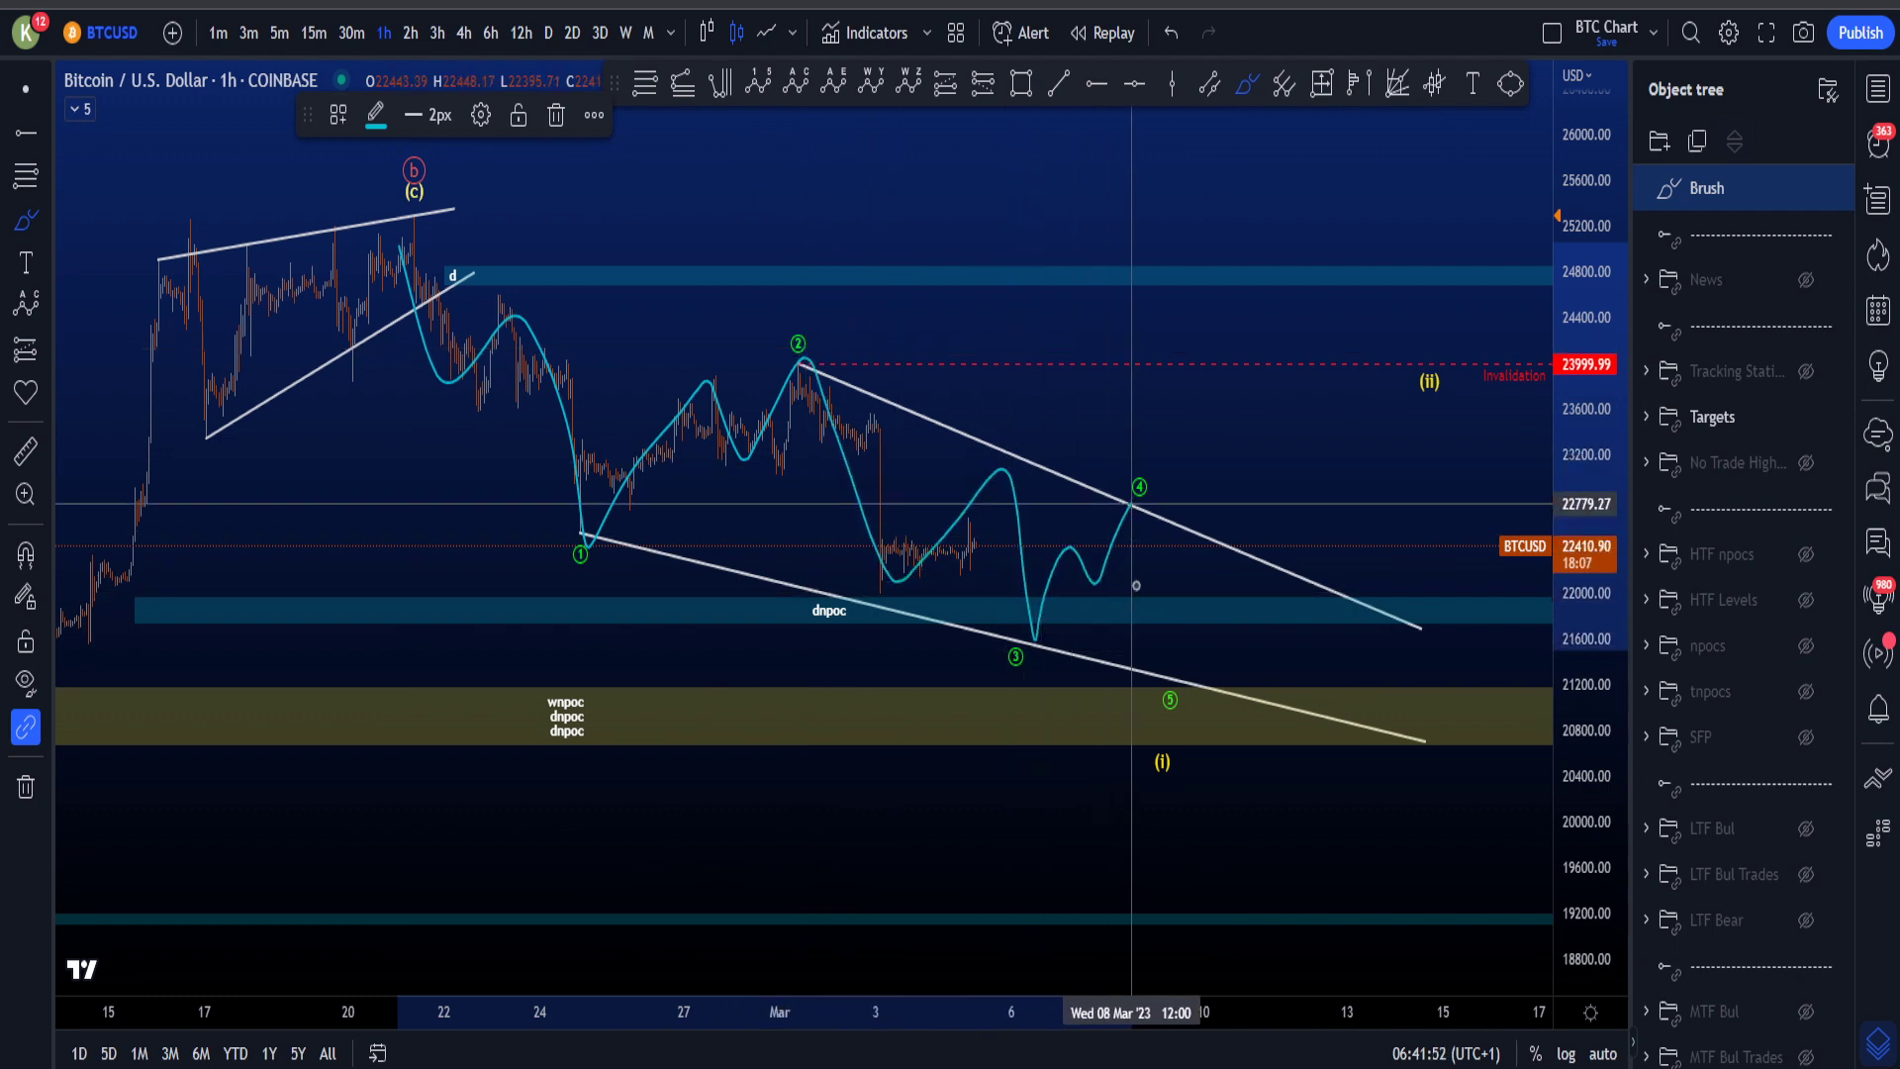
drag(1131, 503, 1189, 702)
Step: Sketch the larger bearish move from the (c) high across the diagonal with the brush, and undo all strokes
mouse_move(429, 220)
mouse_down()
mouse_move(1173, 775)
mouse_move(1432, 364)
mouse_move(1439, 789)
mouse_up()
drag(1469, 713, 1401, 810)
key(ctrl+z)
key(ctrl+z)
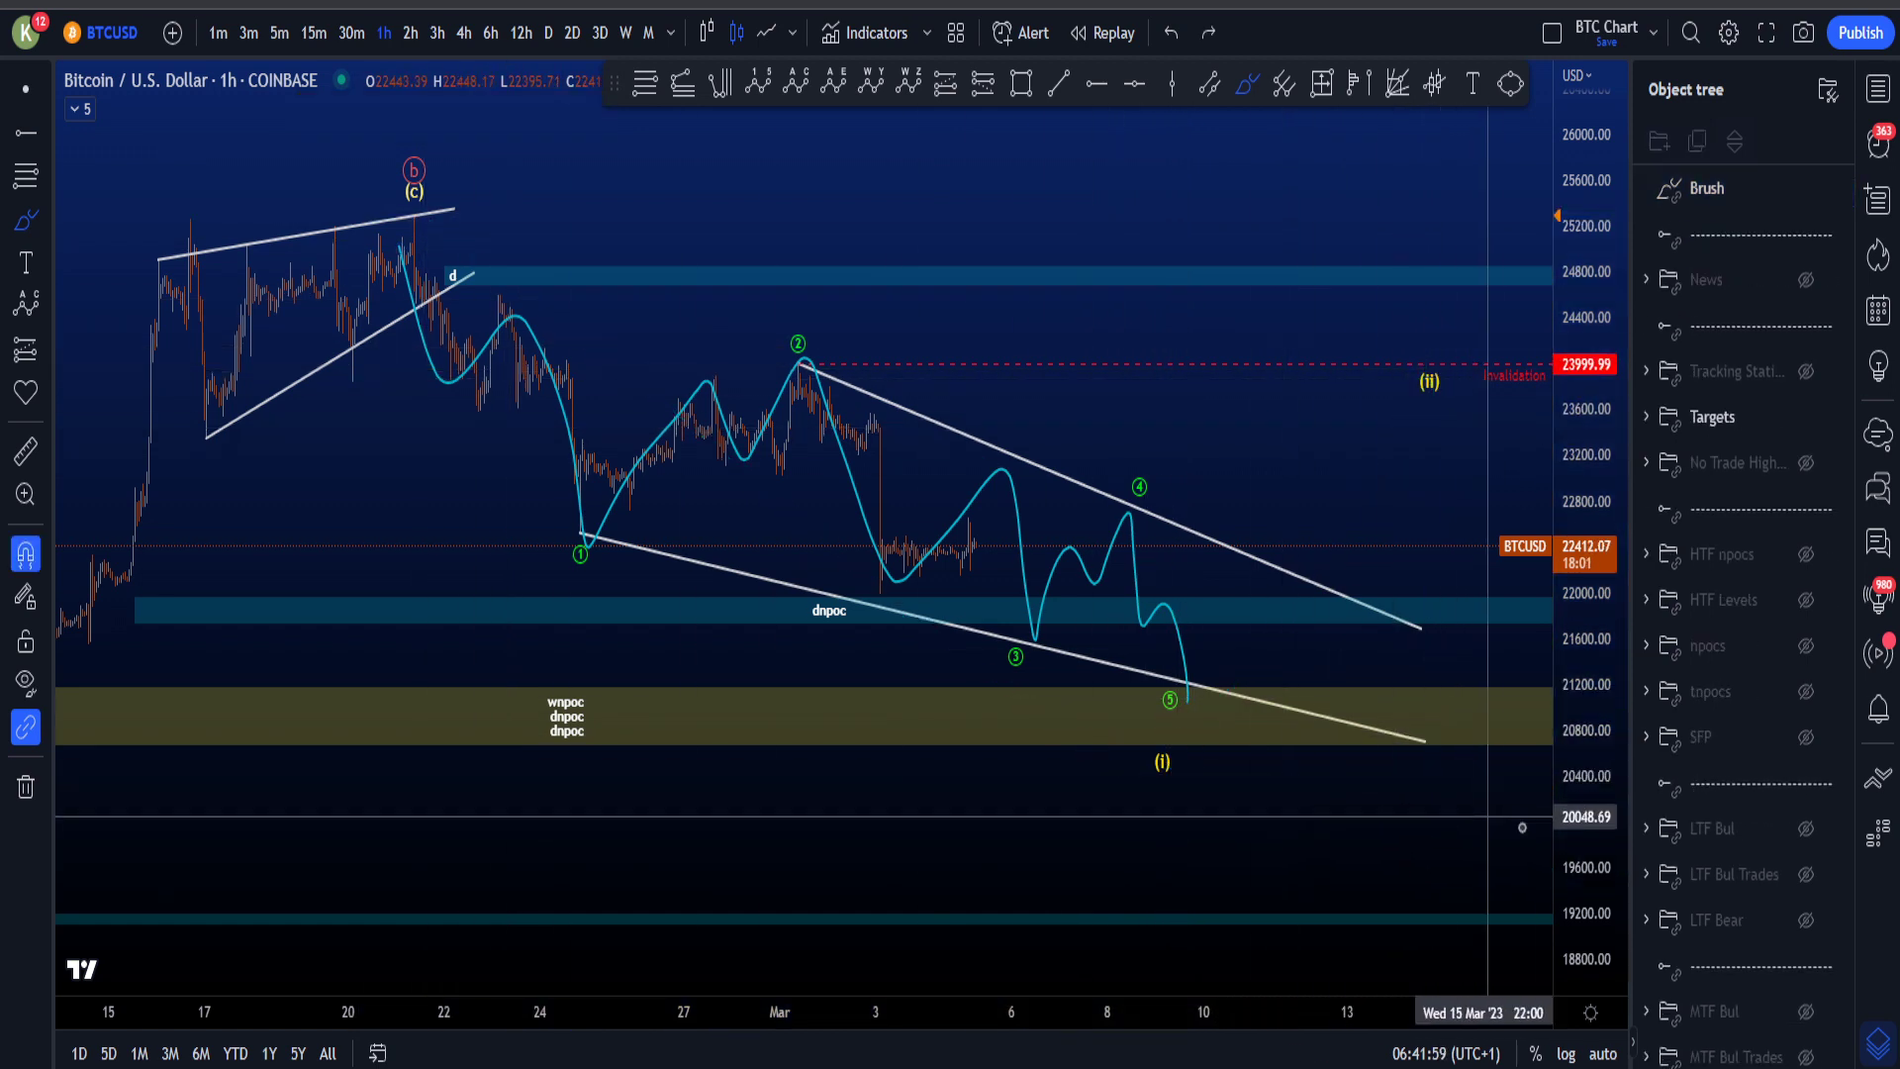
key(ctrl+z)
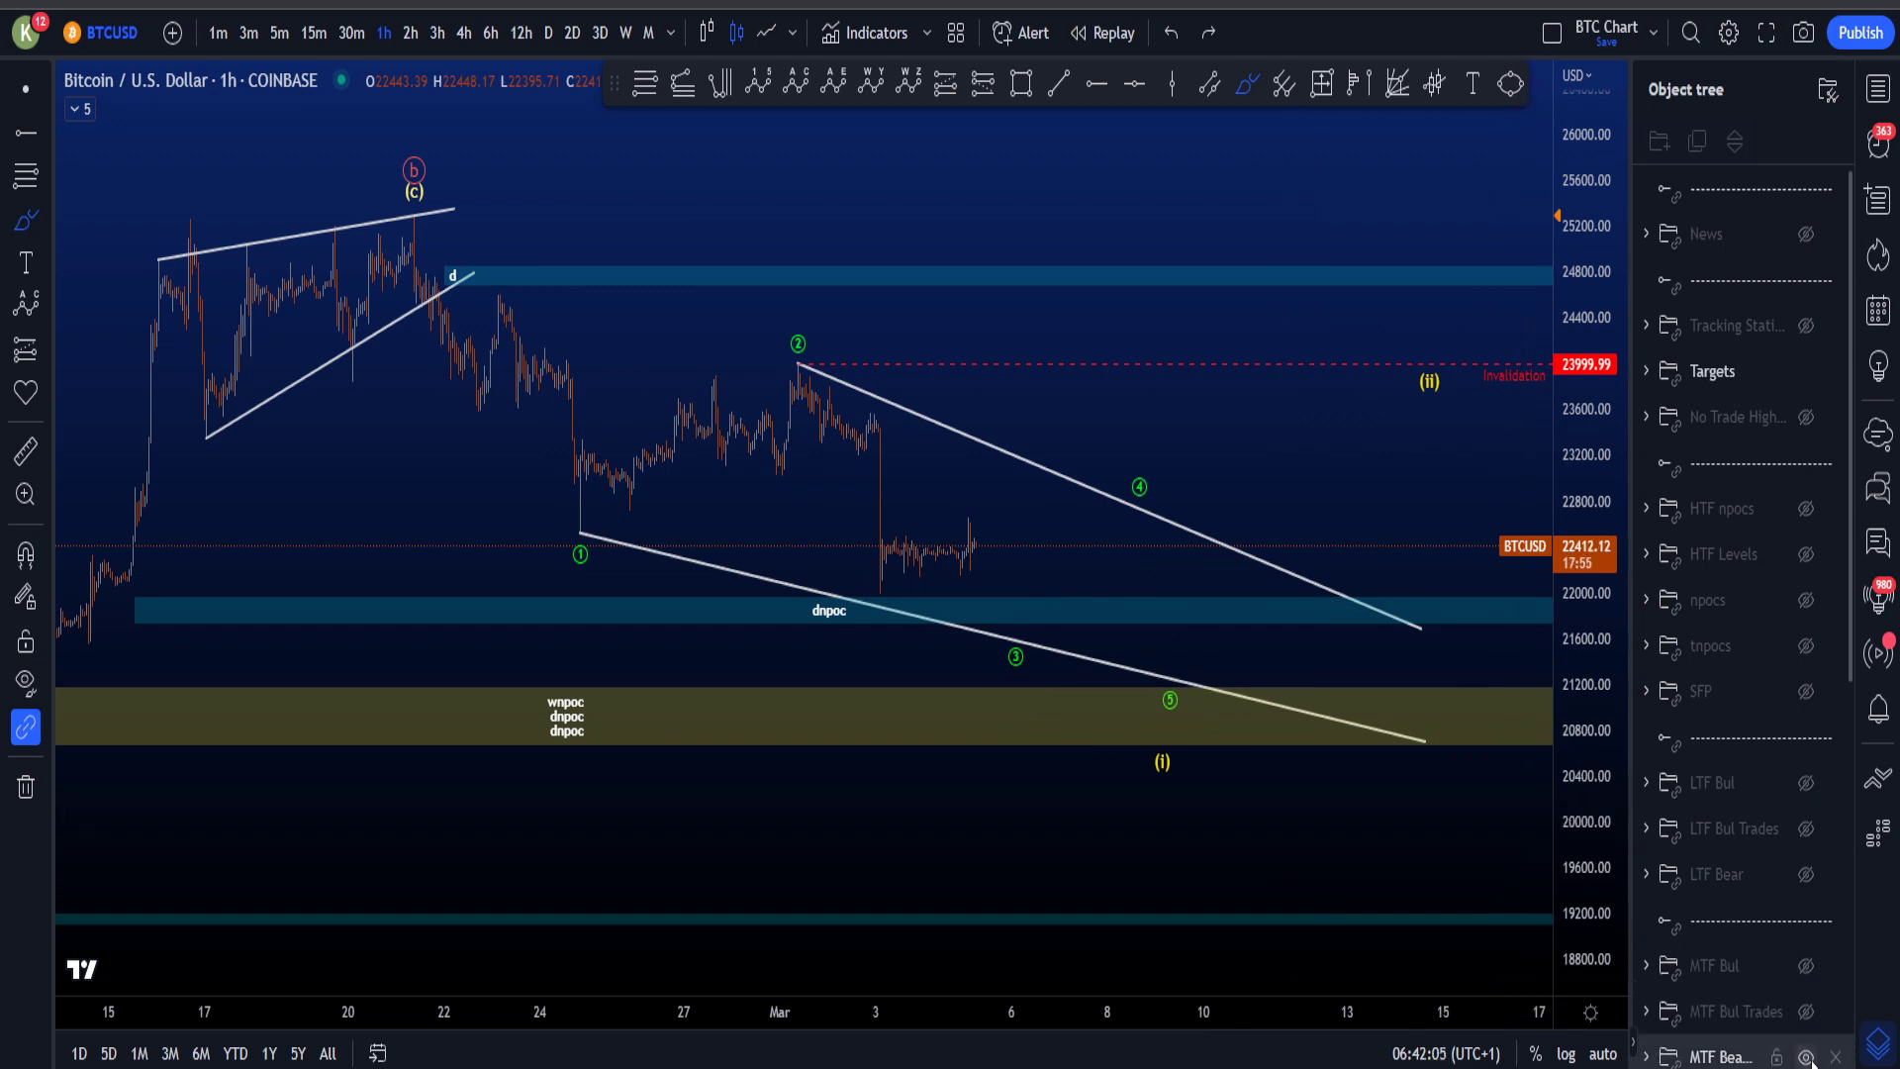
Step: Replace the MTF Bear 2 group with the LTF Bul group and switch the chart to the 15-minute timeframe
click(1807, 1057)
click(1807, 784)
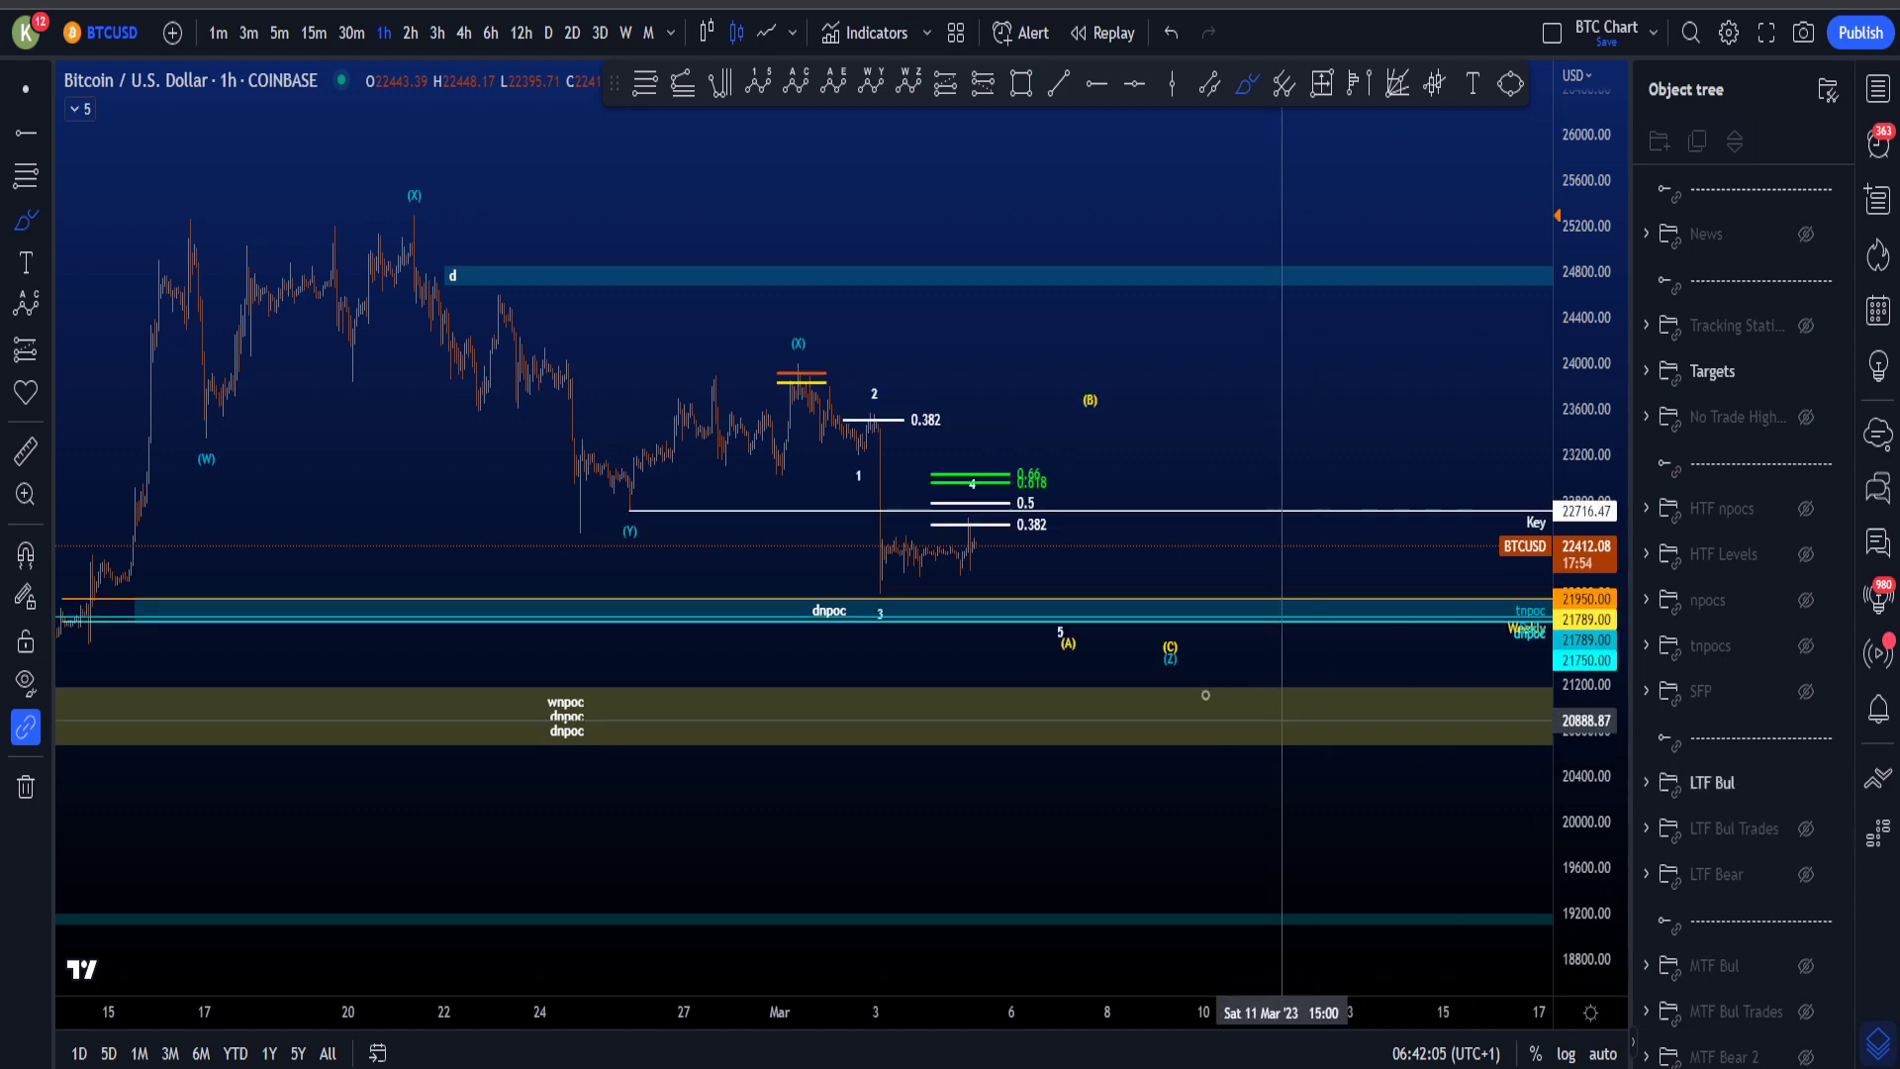
click(315, 38)
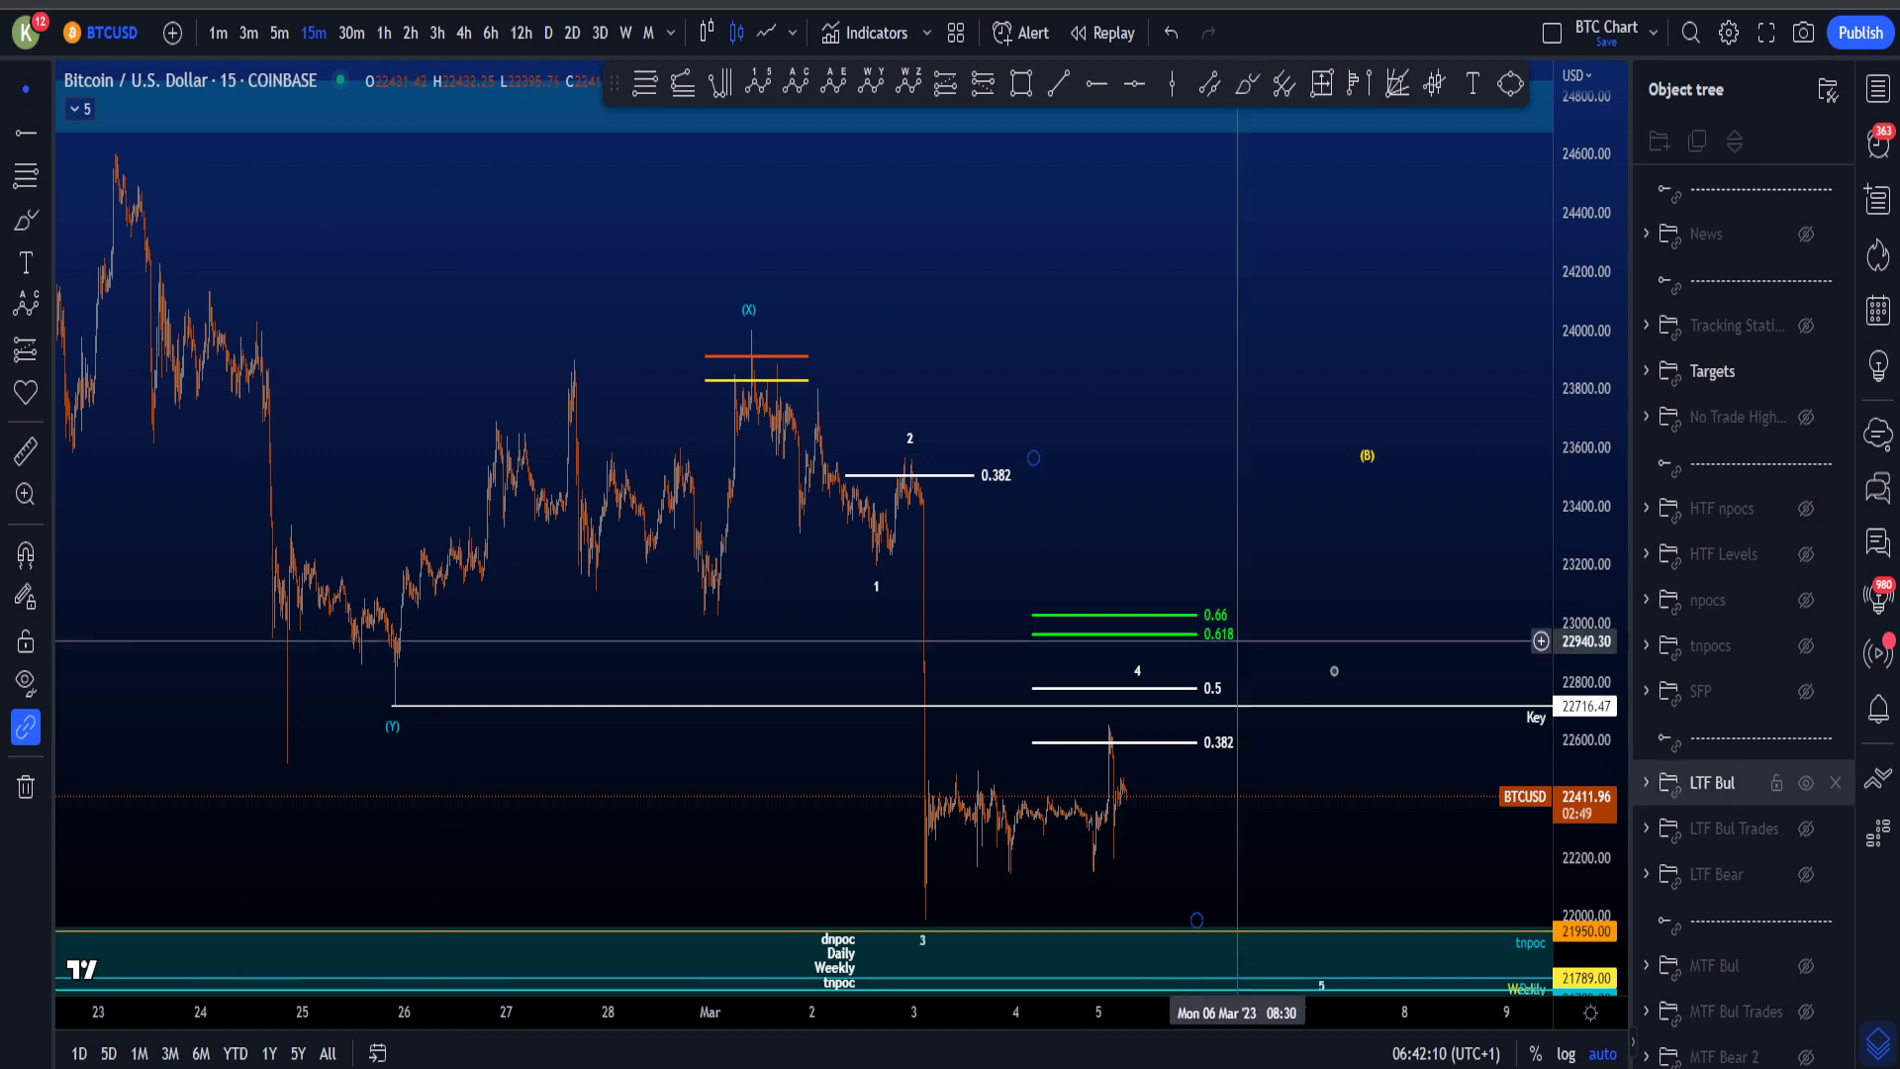
drag(1585, 760, 1585, 782)
drag(1387, 730, 1123, 618)
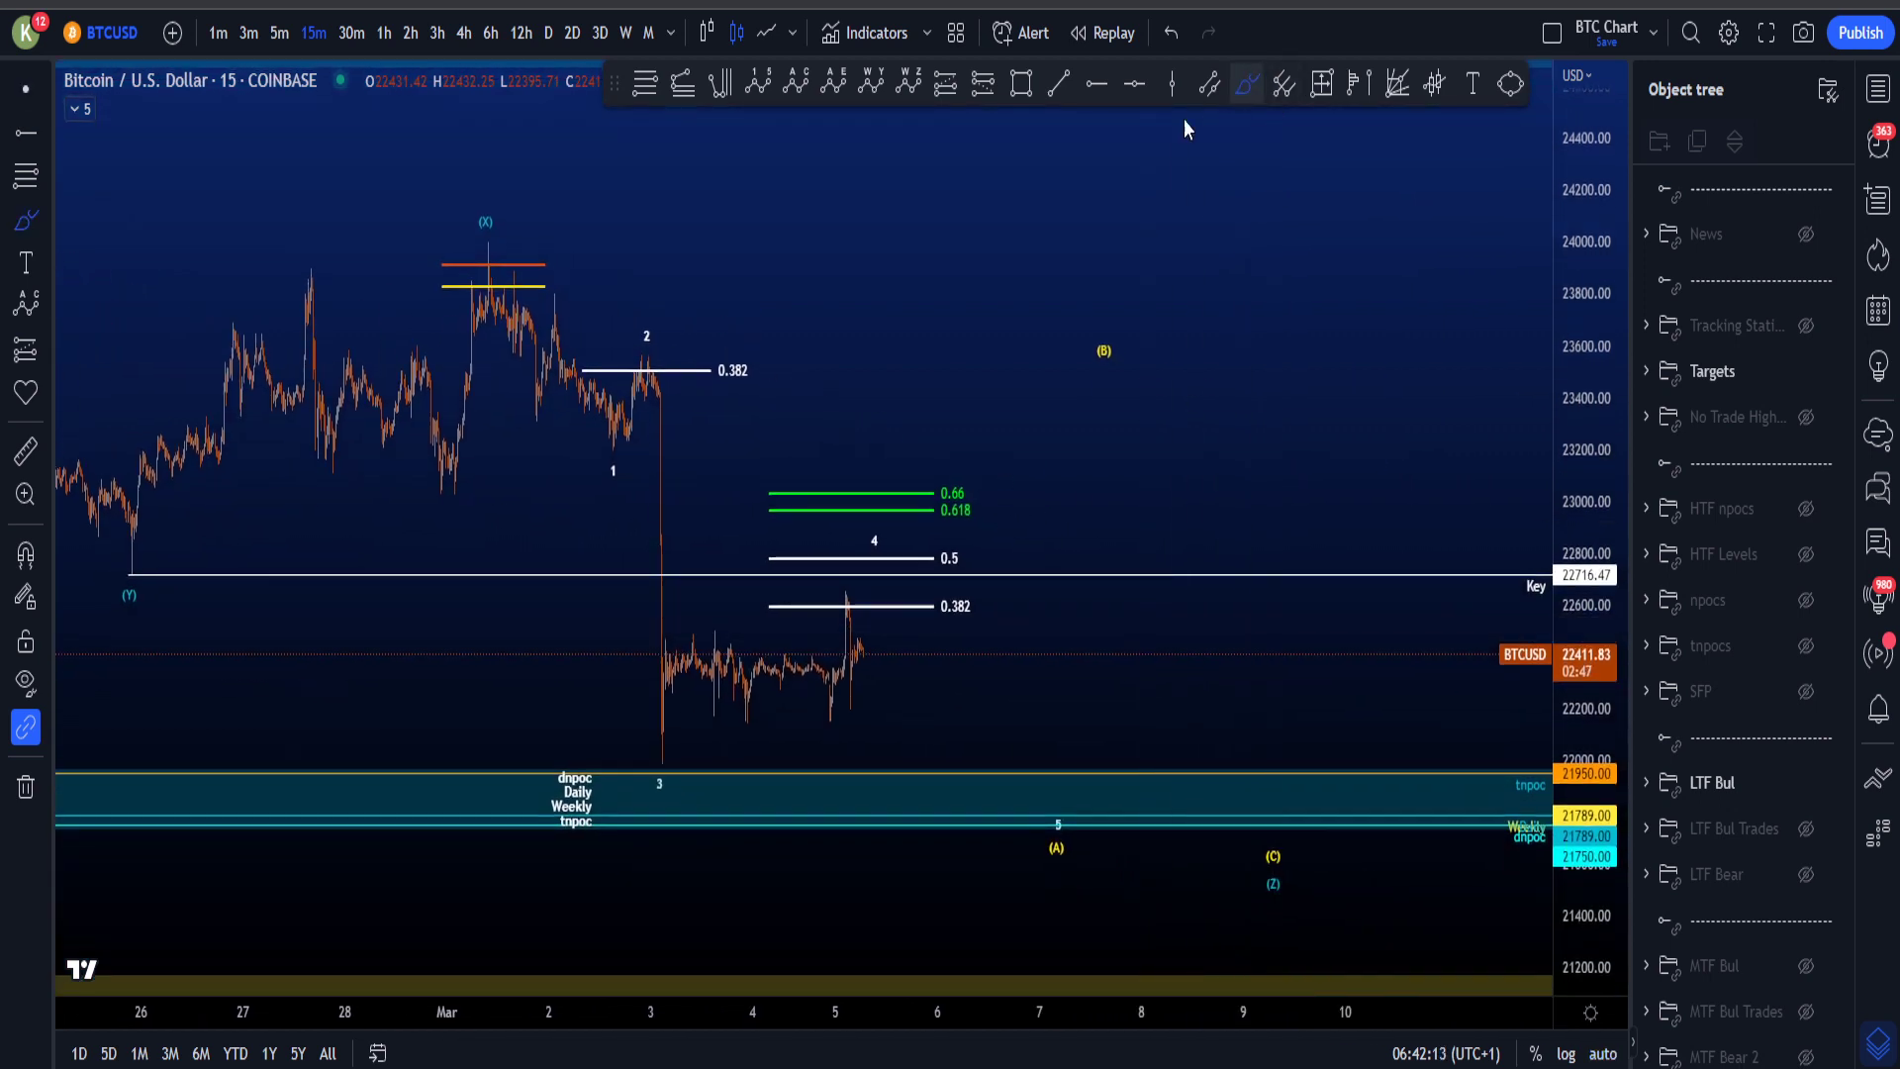
Step: Sketch the decline from (X) to the (C) target, the wave 1–5 path into (A) and a wave 2 arc, undoing each stroke
mouse_move(488, 244)
mouse_down()
mouse_move(1050, 869)
mouse_move(1145, 325)
mouse_move(1293, 842)
mouse_move(1256, 903)
mouse_move(1270, 842)
mouse_up()
key(ctrl+z)
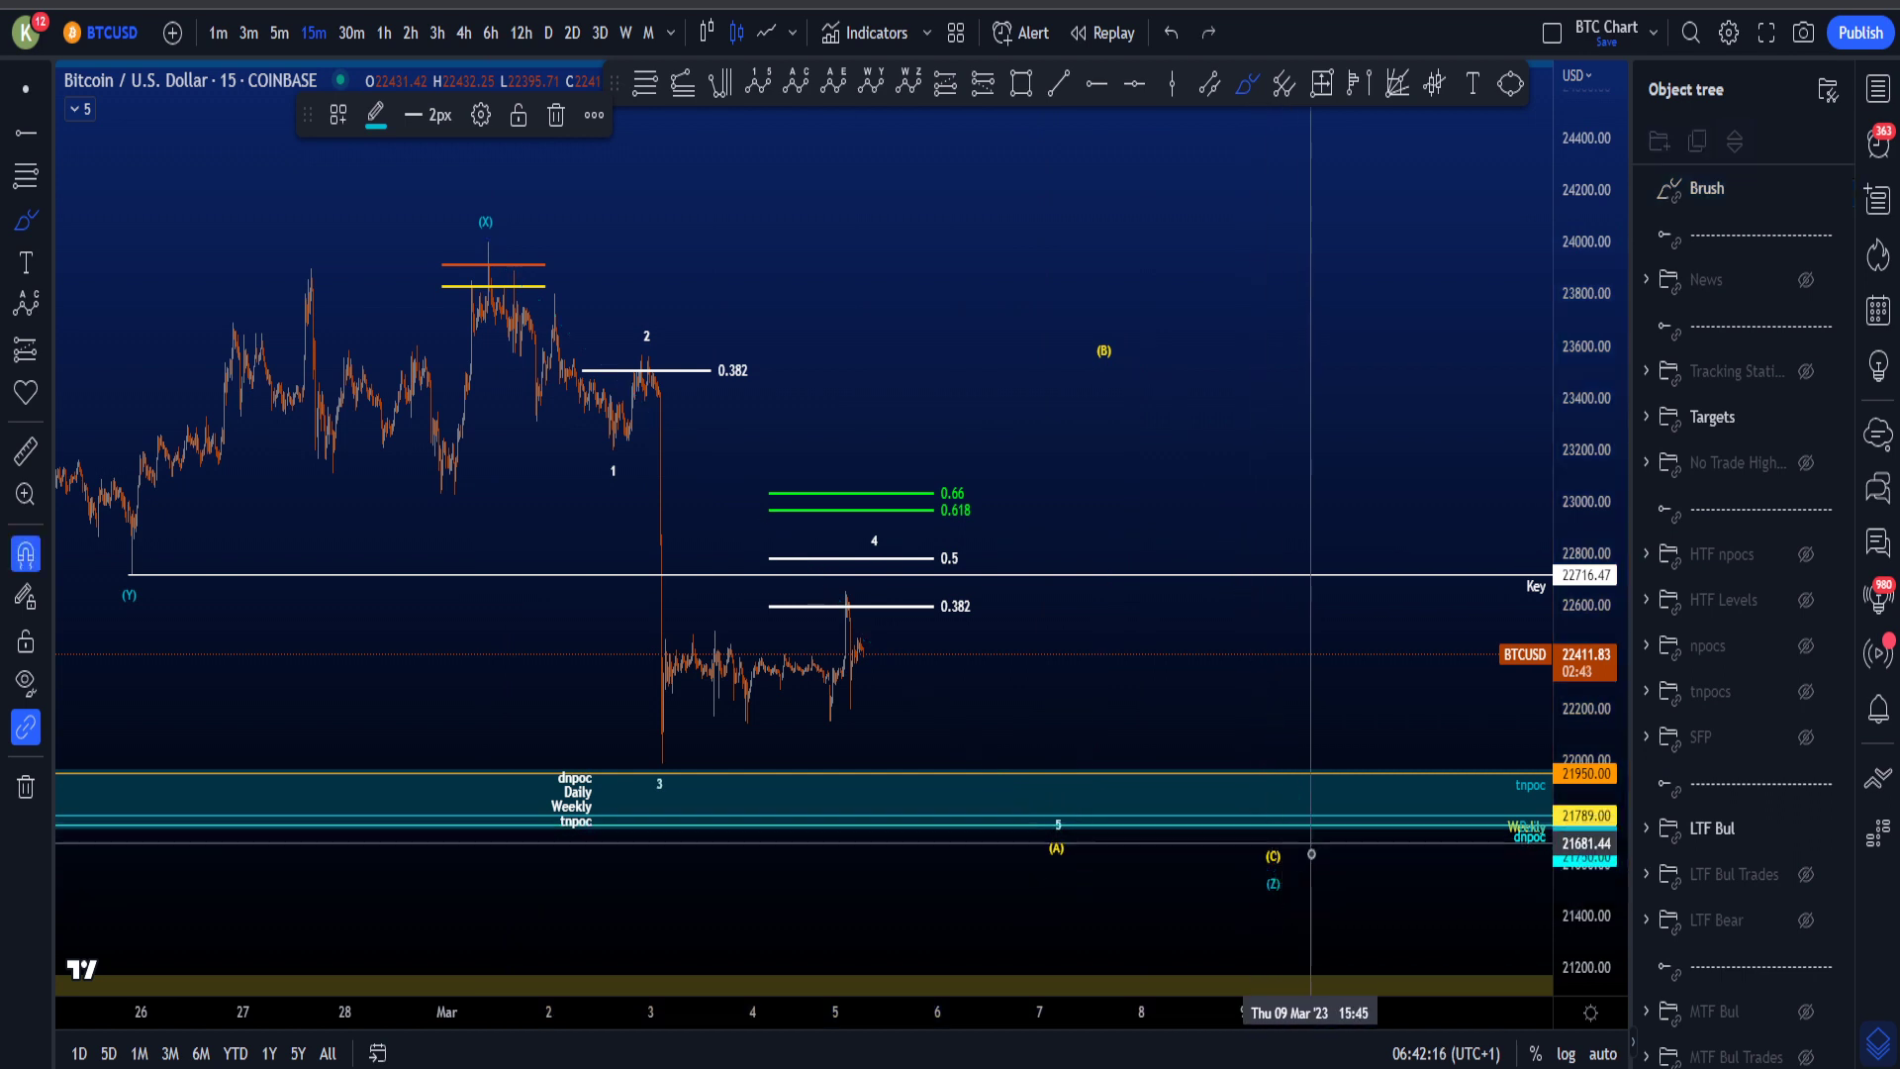
mouse_move(481, 280)
mouse_down()
mouse_move(539, 366)
mouse_move(608, 411)
mouse_move(679, 747)
mouse_move(924, 604)
mouse_move(1058, 849)
mouse_up()
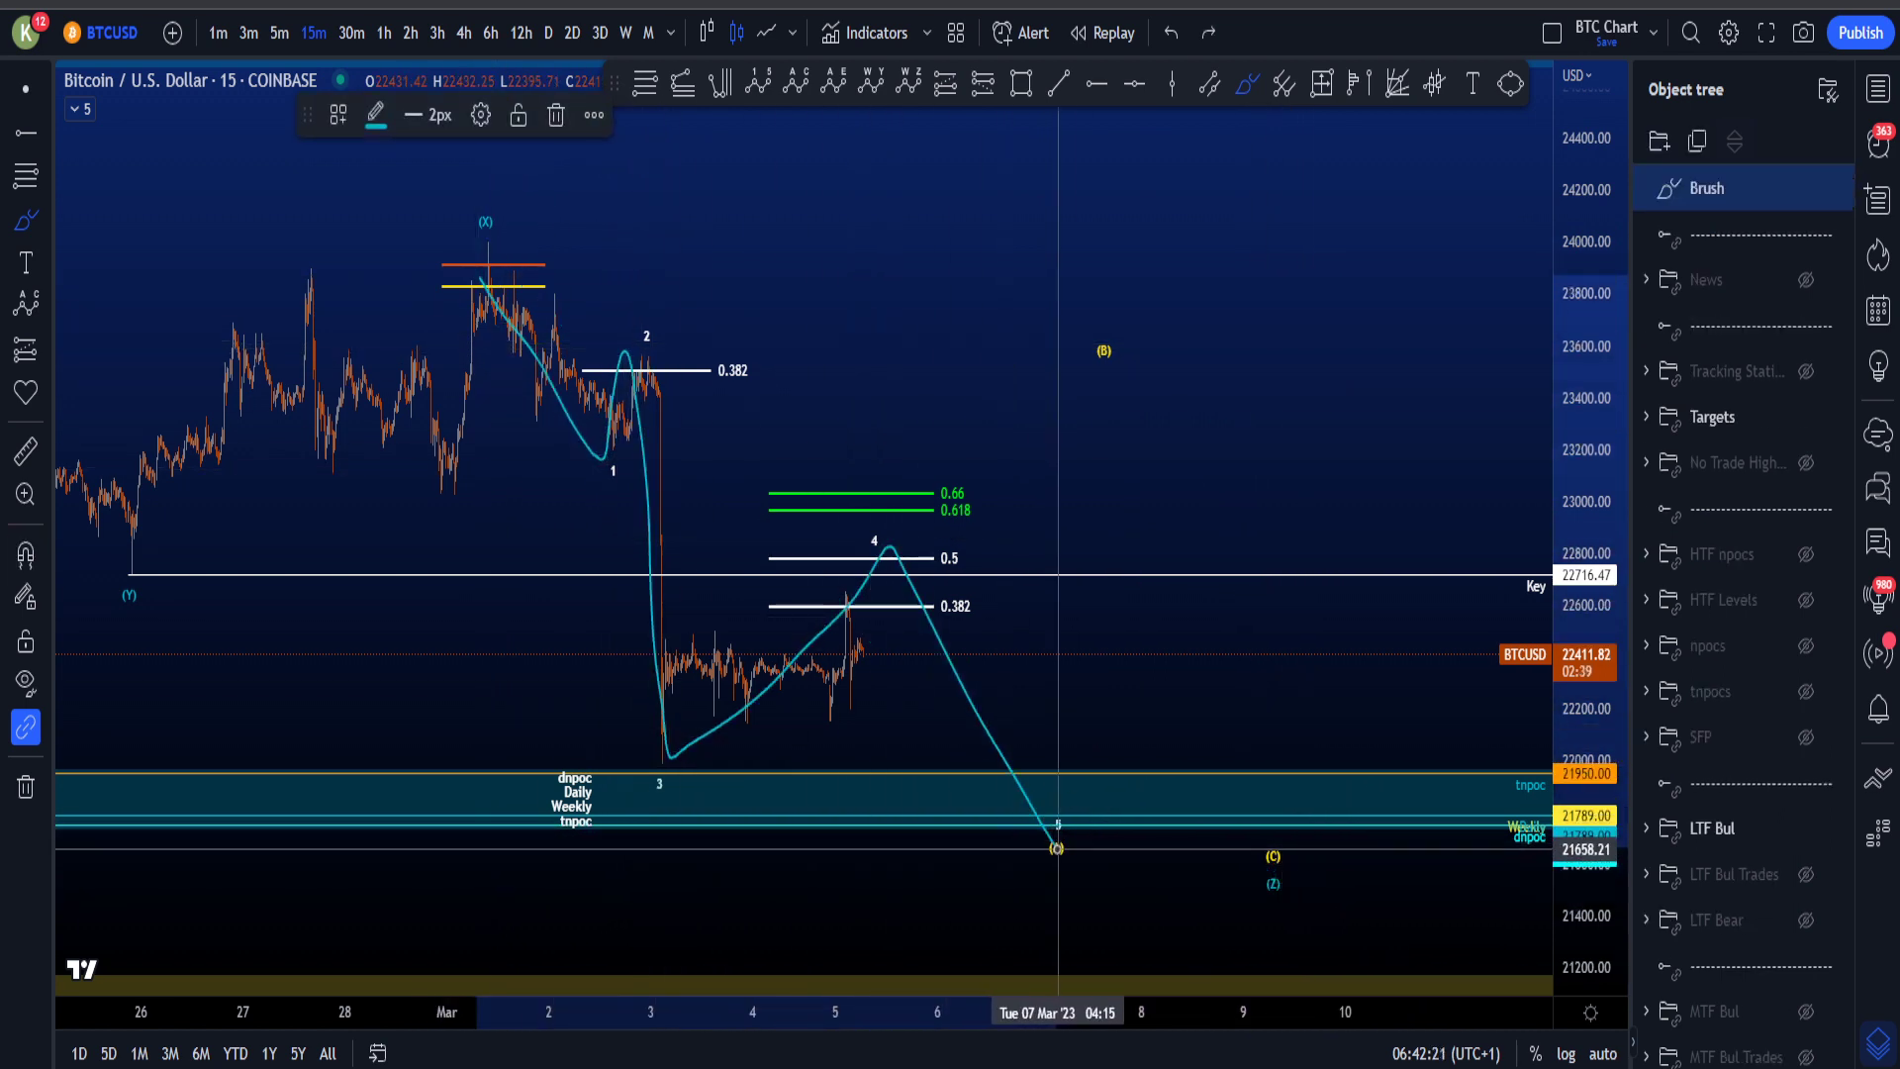
key(ctrl+z)
drag(658, 319, 614, 363)
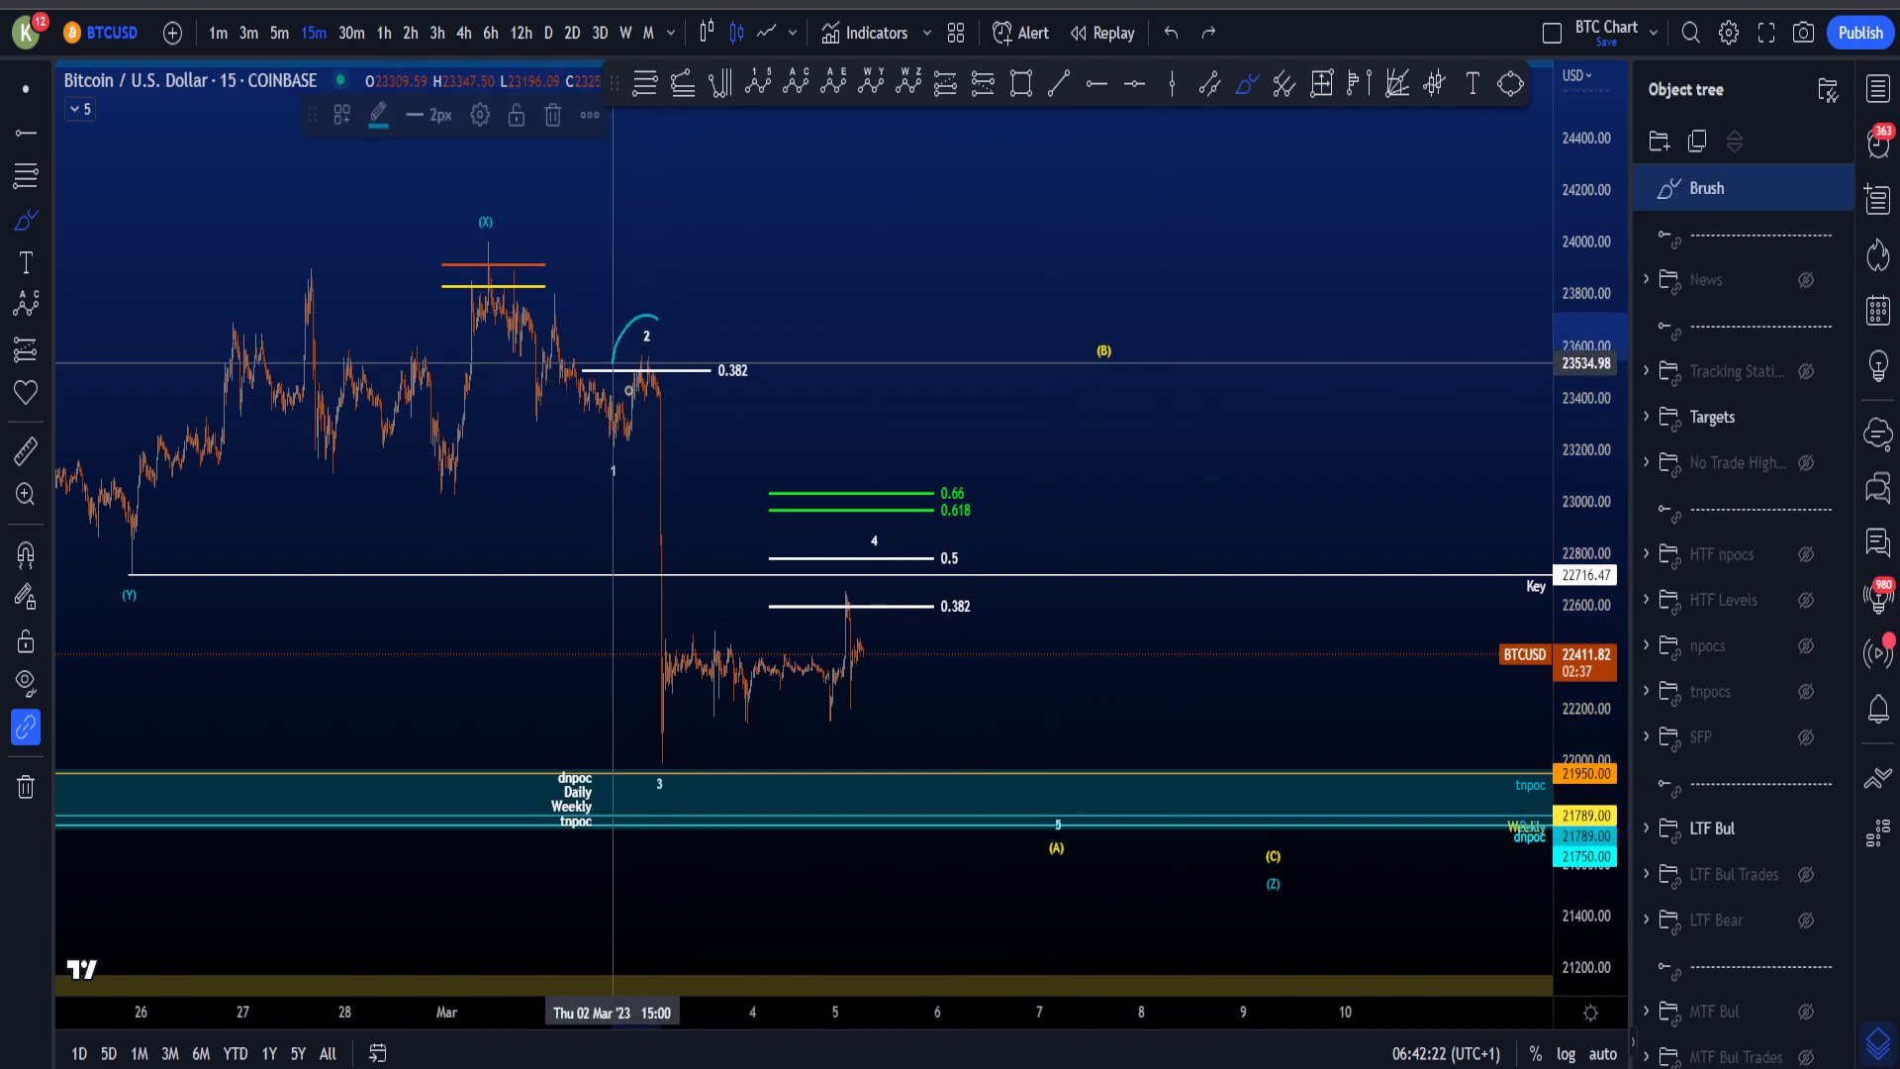
key(ctrl+z)
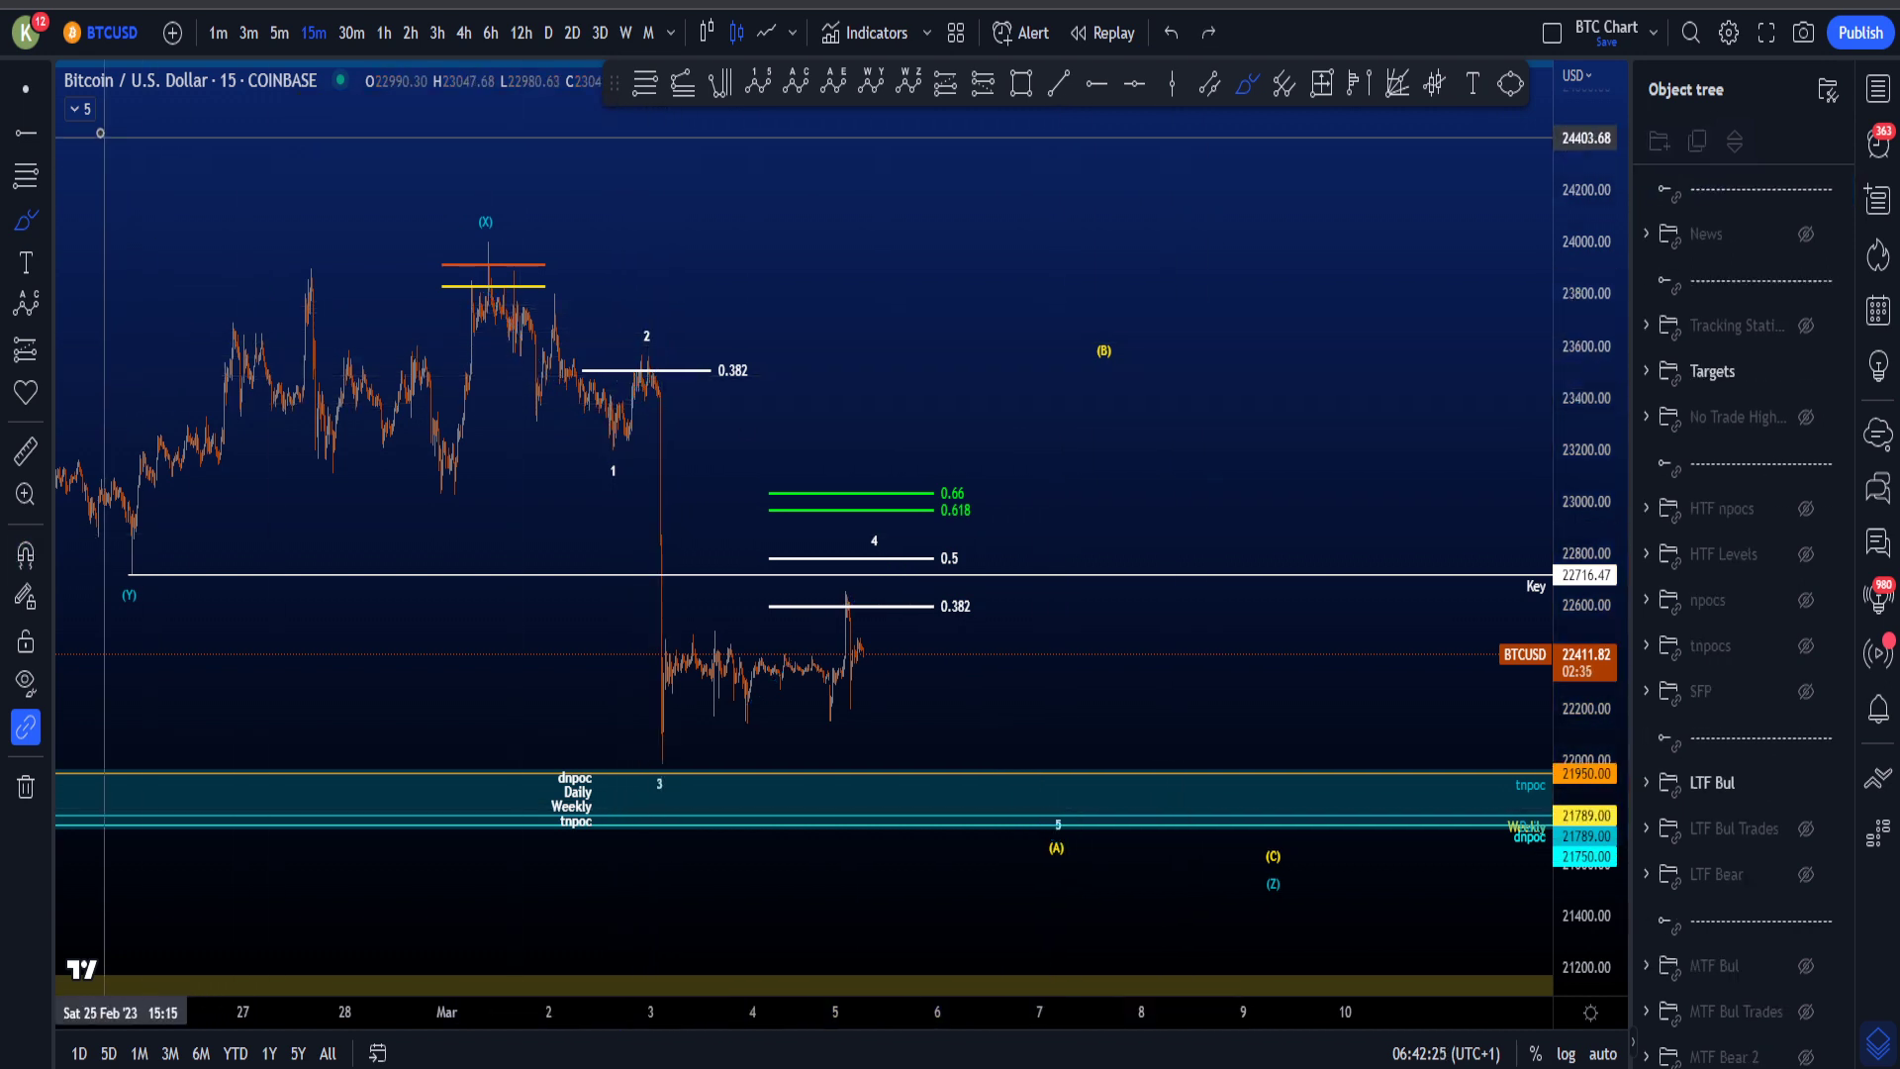
Step: Sketch the decline from (X) through waves 1 and 2 down to wave 3 with the brush, and undo the stroke
click(32, 92)
drag(887, 314, 1022, 340)
drag(1584, 681, 1584, 641)
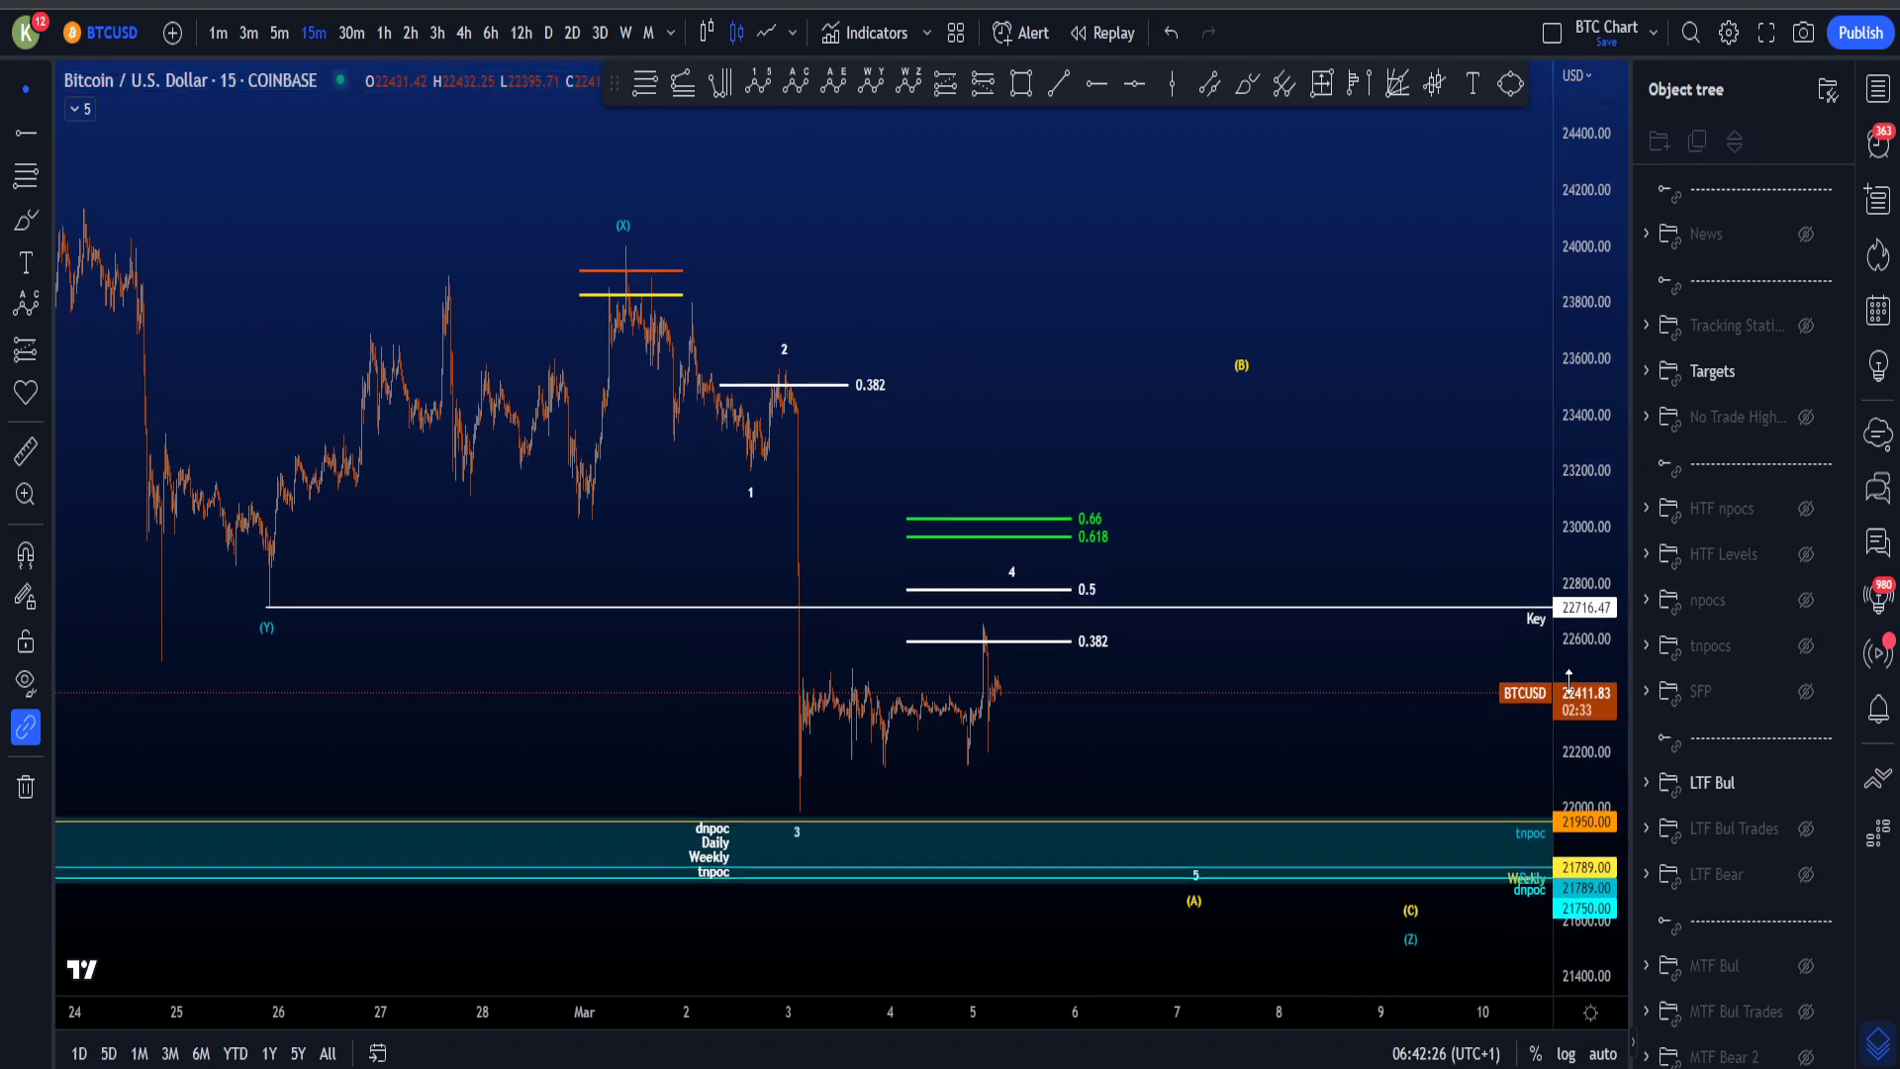
scroll(1355, 641, up, 1)
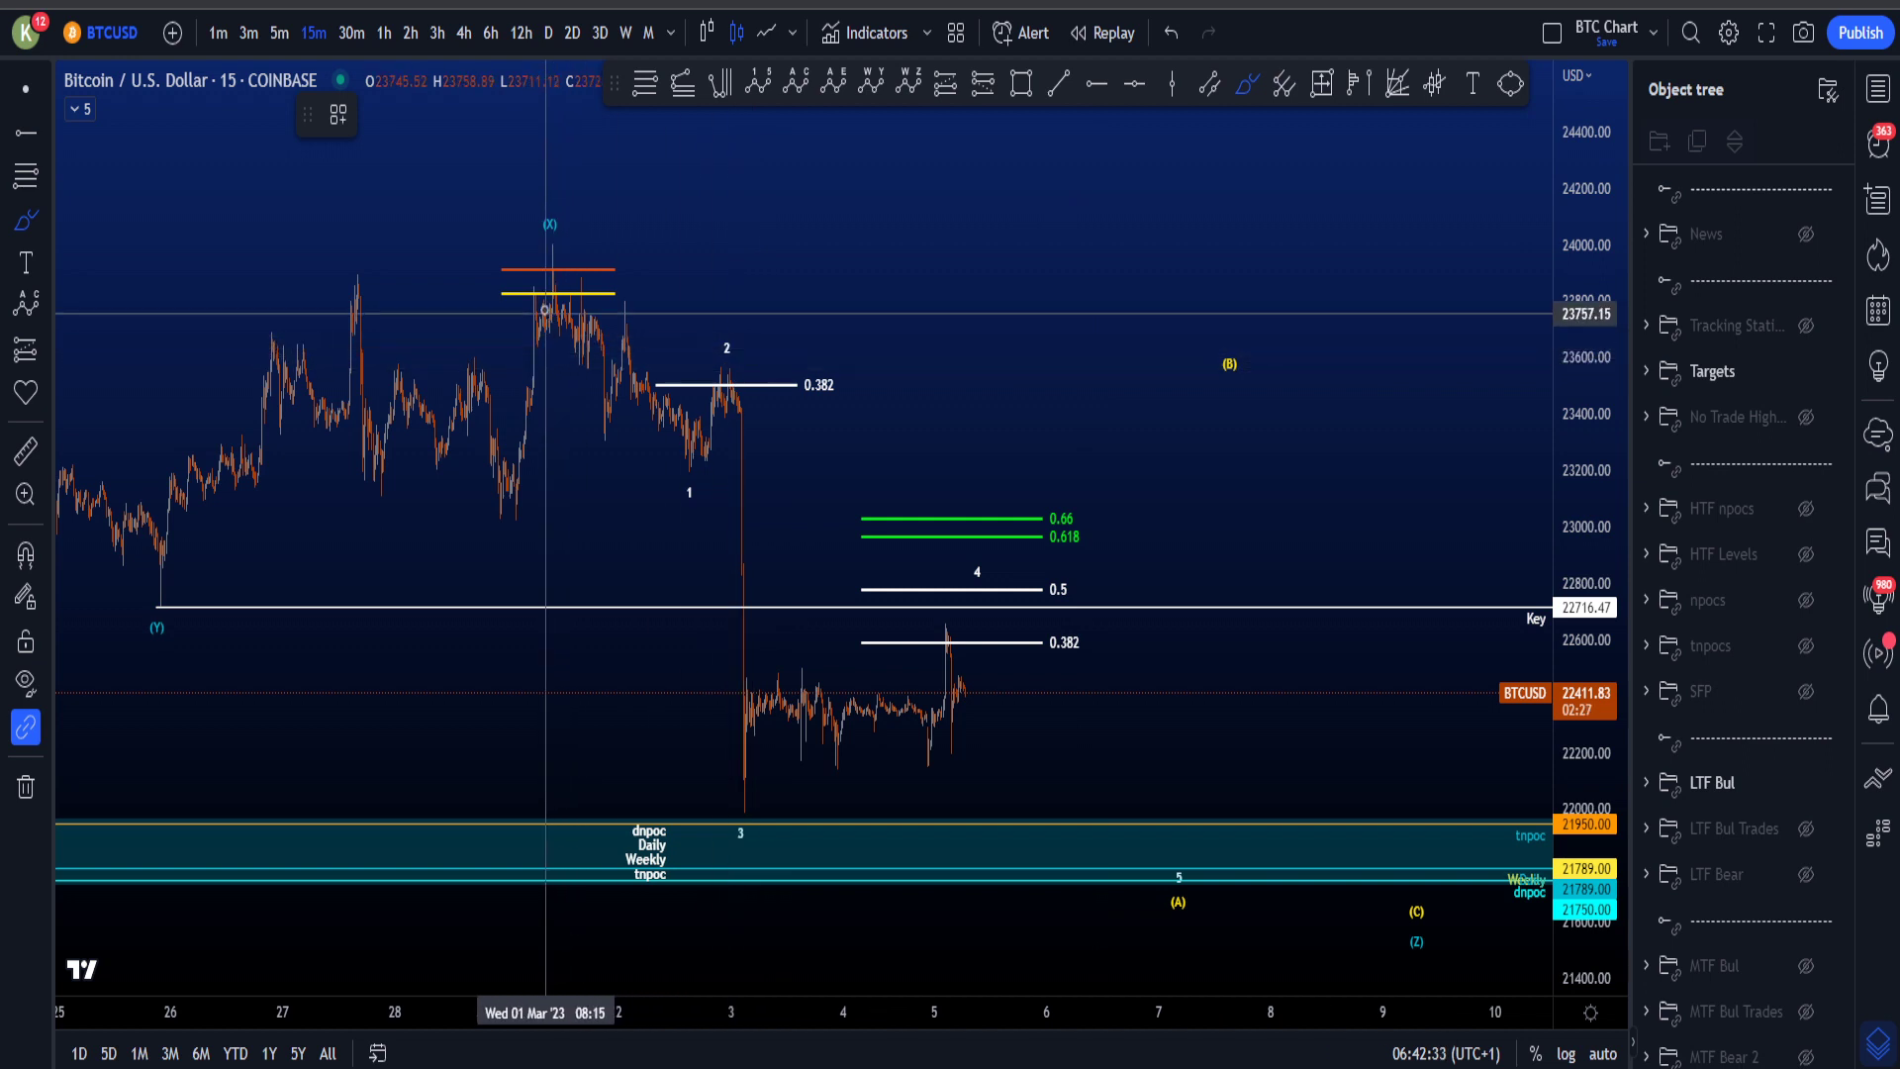
mouse_move(543, 287)
mouse_down()
mouse_move(633, 428)
mouse_move(728, 381)
mouse_move(743, 853)
mouse_up()
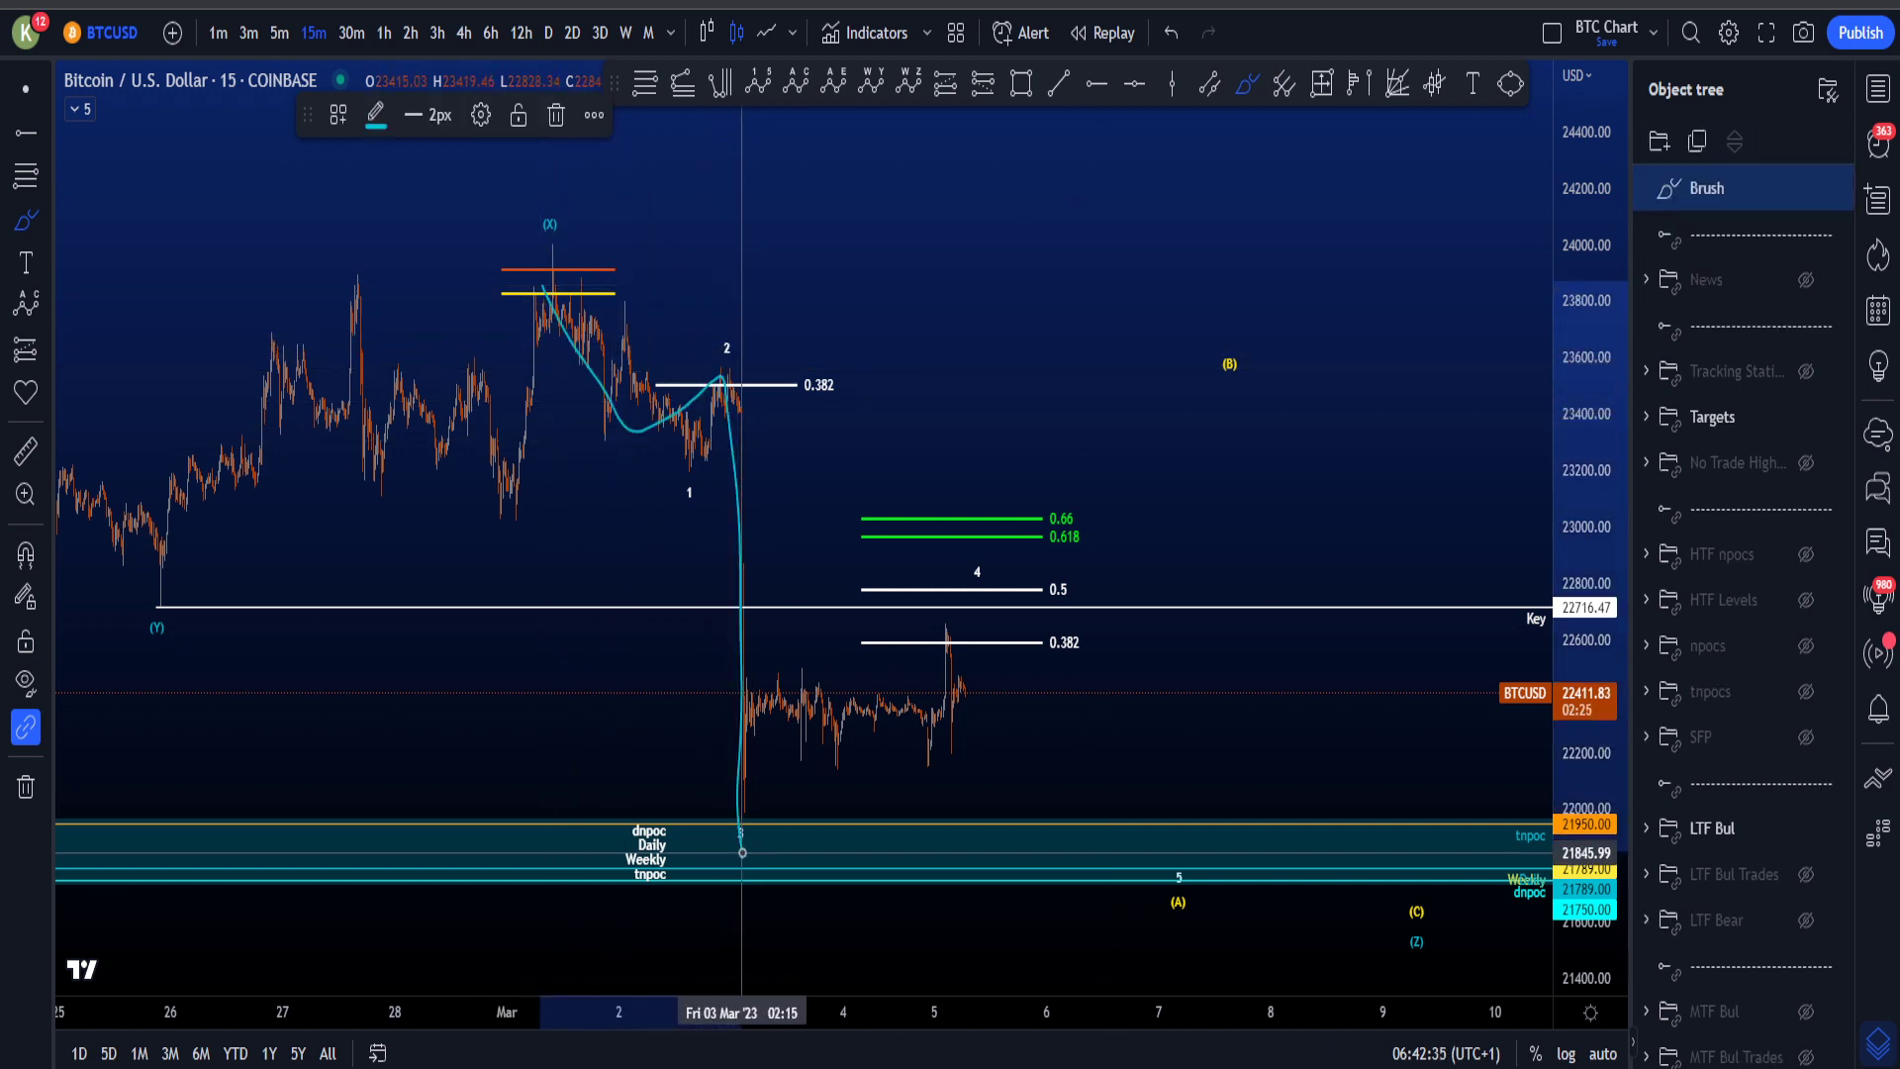
key(ctrl+z)
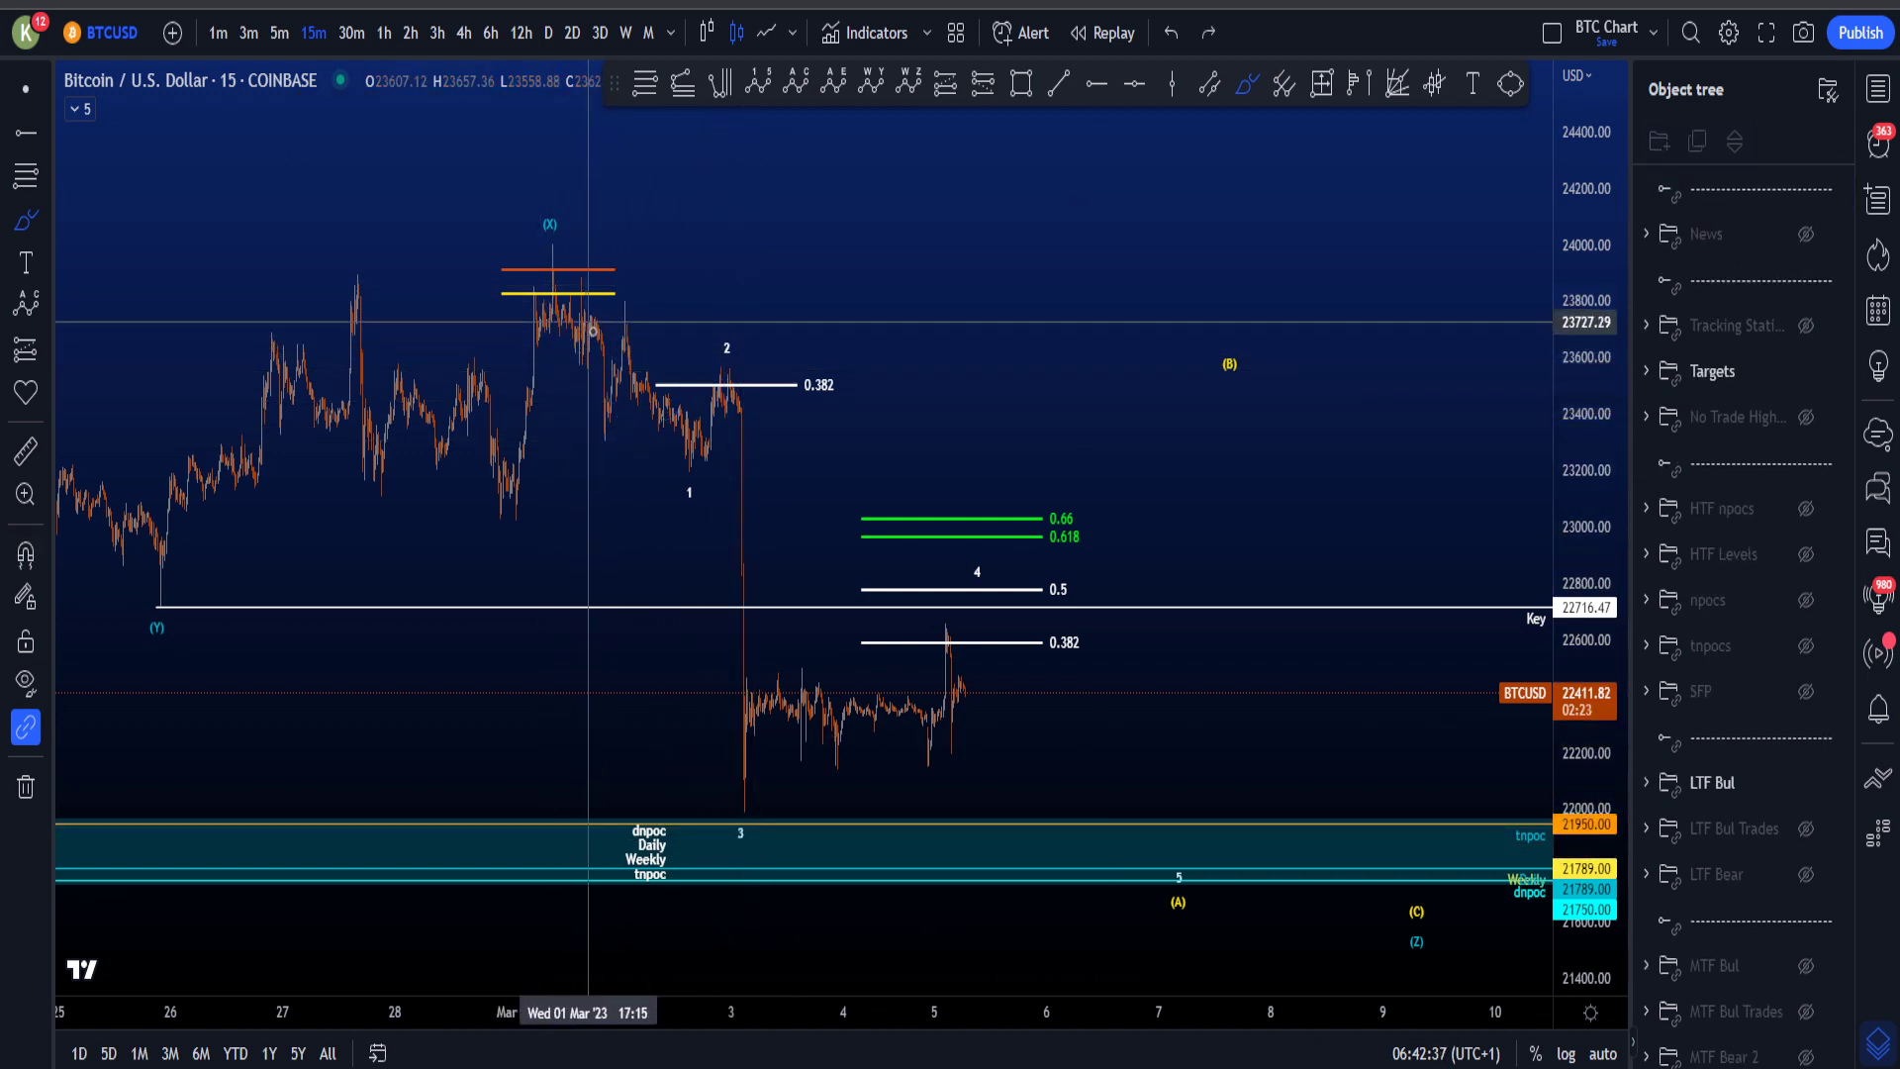
Step: Sketch the larger corrective decline from (X) down to the (C)/(Z) target twice with the brush, removing each stroke
drag(589, 326, 784, 820)
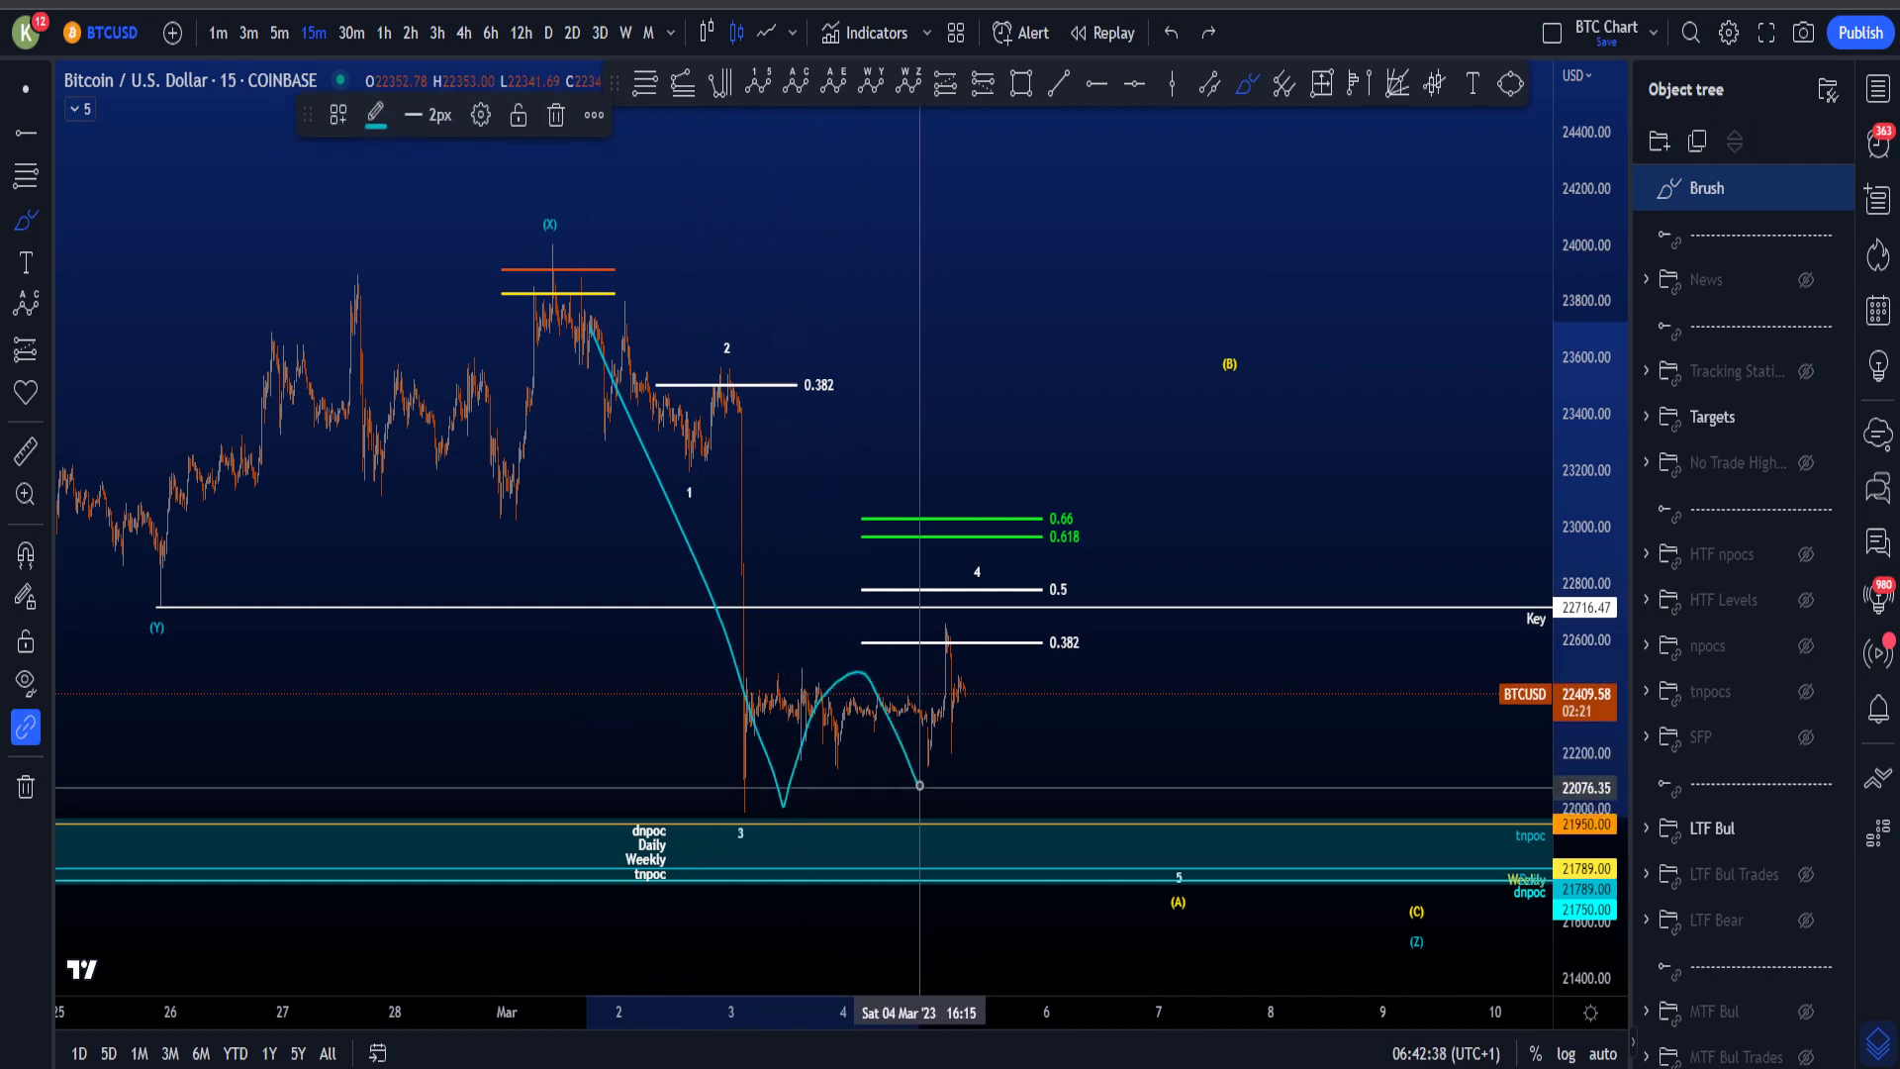
mouse_move(919, 785)
mouse_down()
mouse_move(1007, 574)
mouse_move(1079, 762)
mouse_move(1188, 941)
mouse_move(1298, 985)
mouse_move(1399, 931)
mouse_move(1406, 951)
mouse_up()
key(Delete)
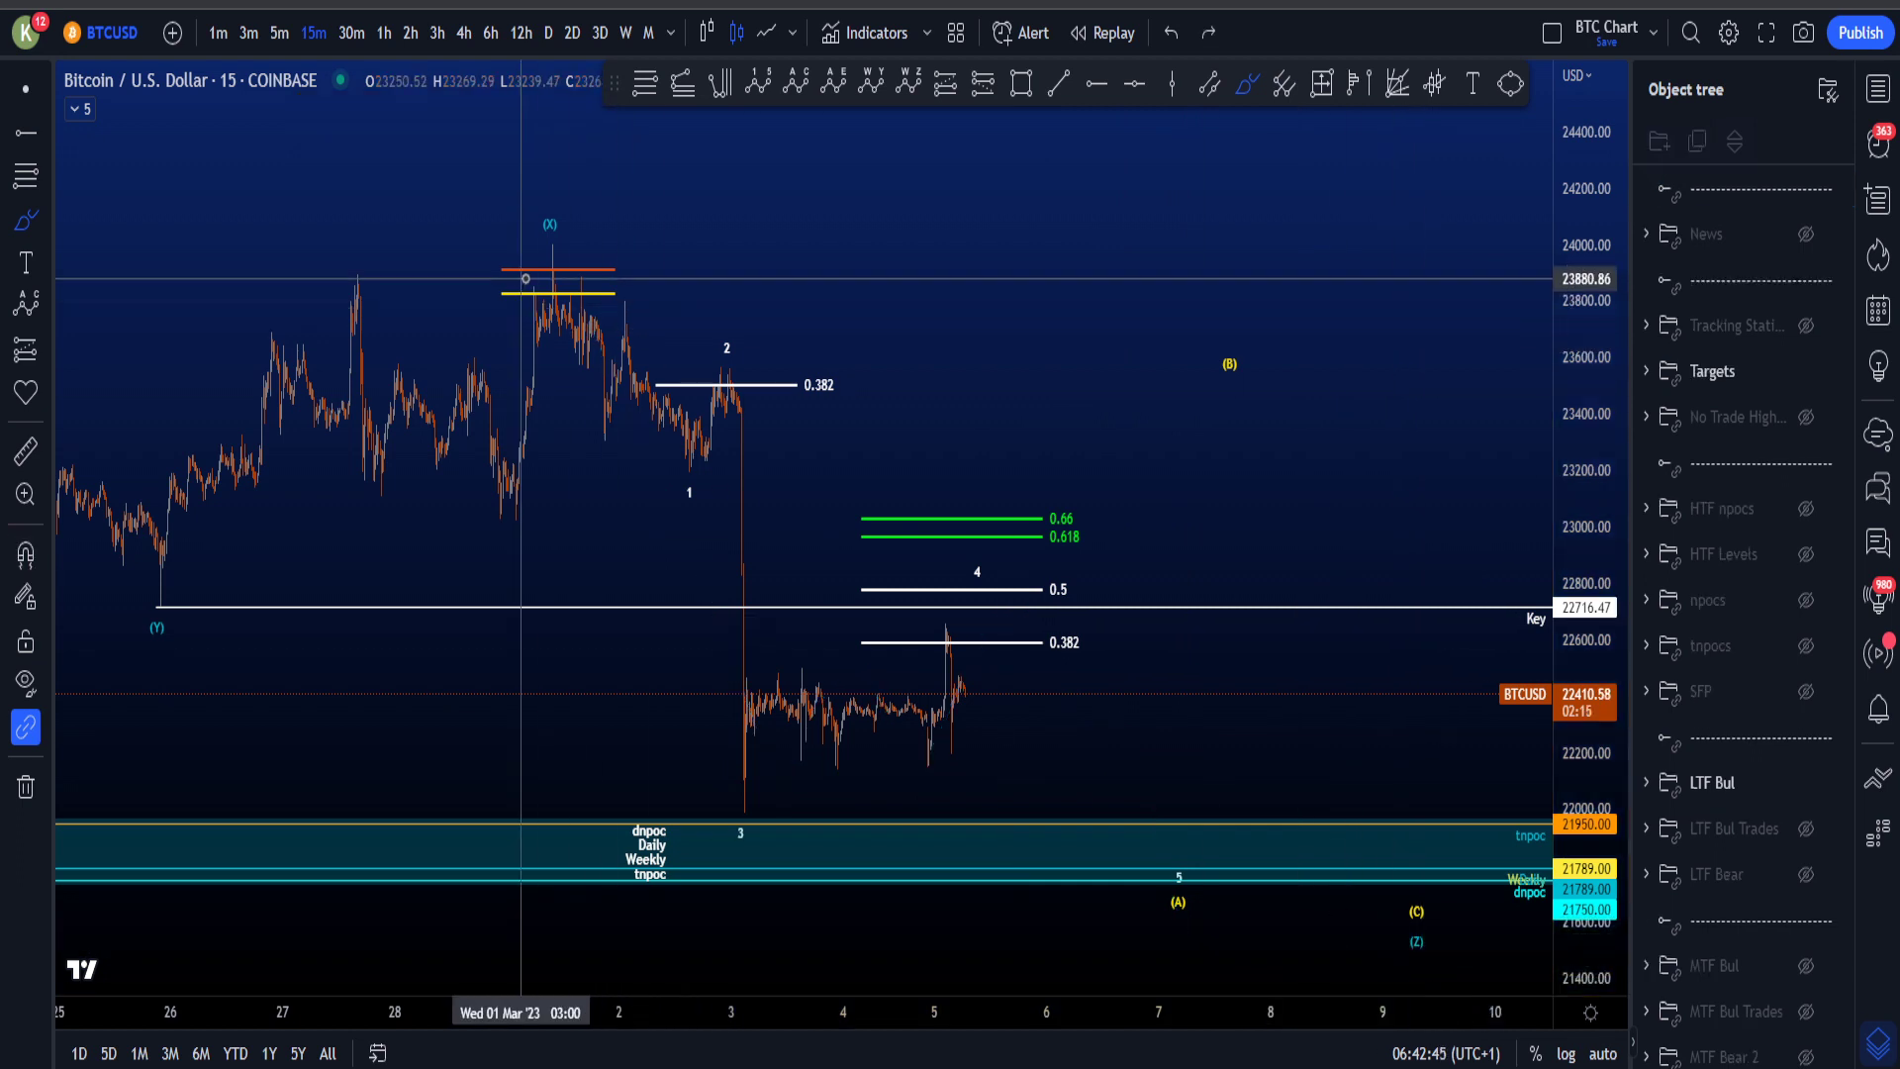
mouse_move(530, 276)
mouse_down()
mouse_move(643, 448)
mouse_move(970, 623)
mouse_move(1099, 837)
mouse_move(1272, 376)
mouse_move(1447, 909)
mouse_up()
key(ctrl+z)
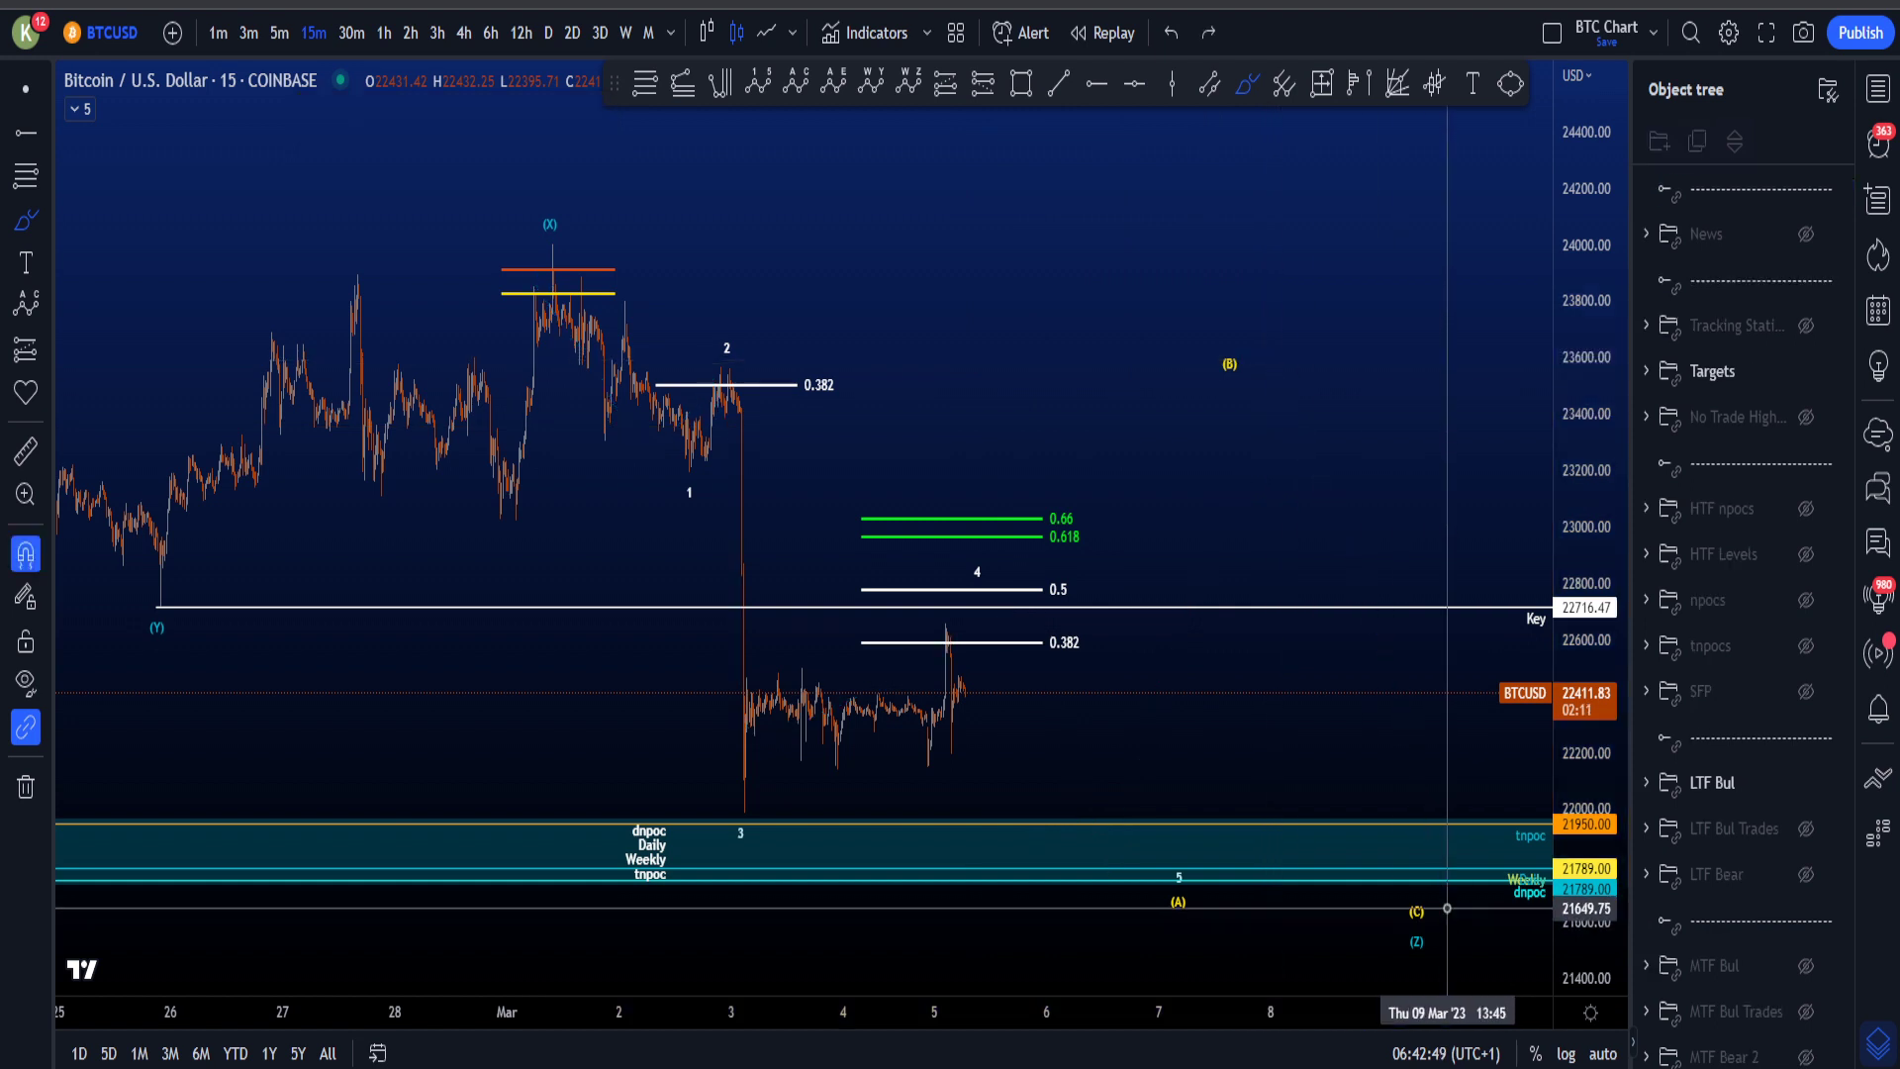
Step: Circle the Key level just above the latest price spike with the brush, and undo the circle
click(26, 89)
drag(1147, 761, 1087, 742)
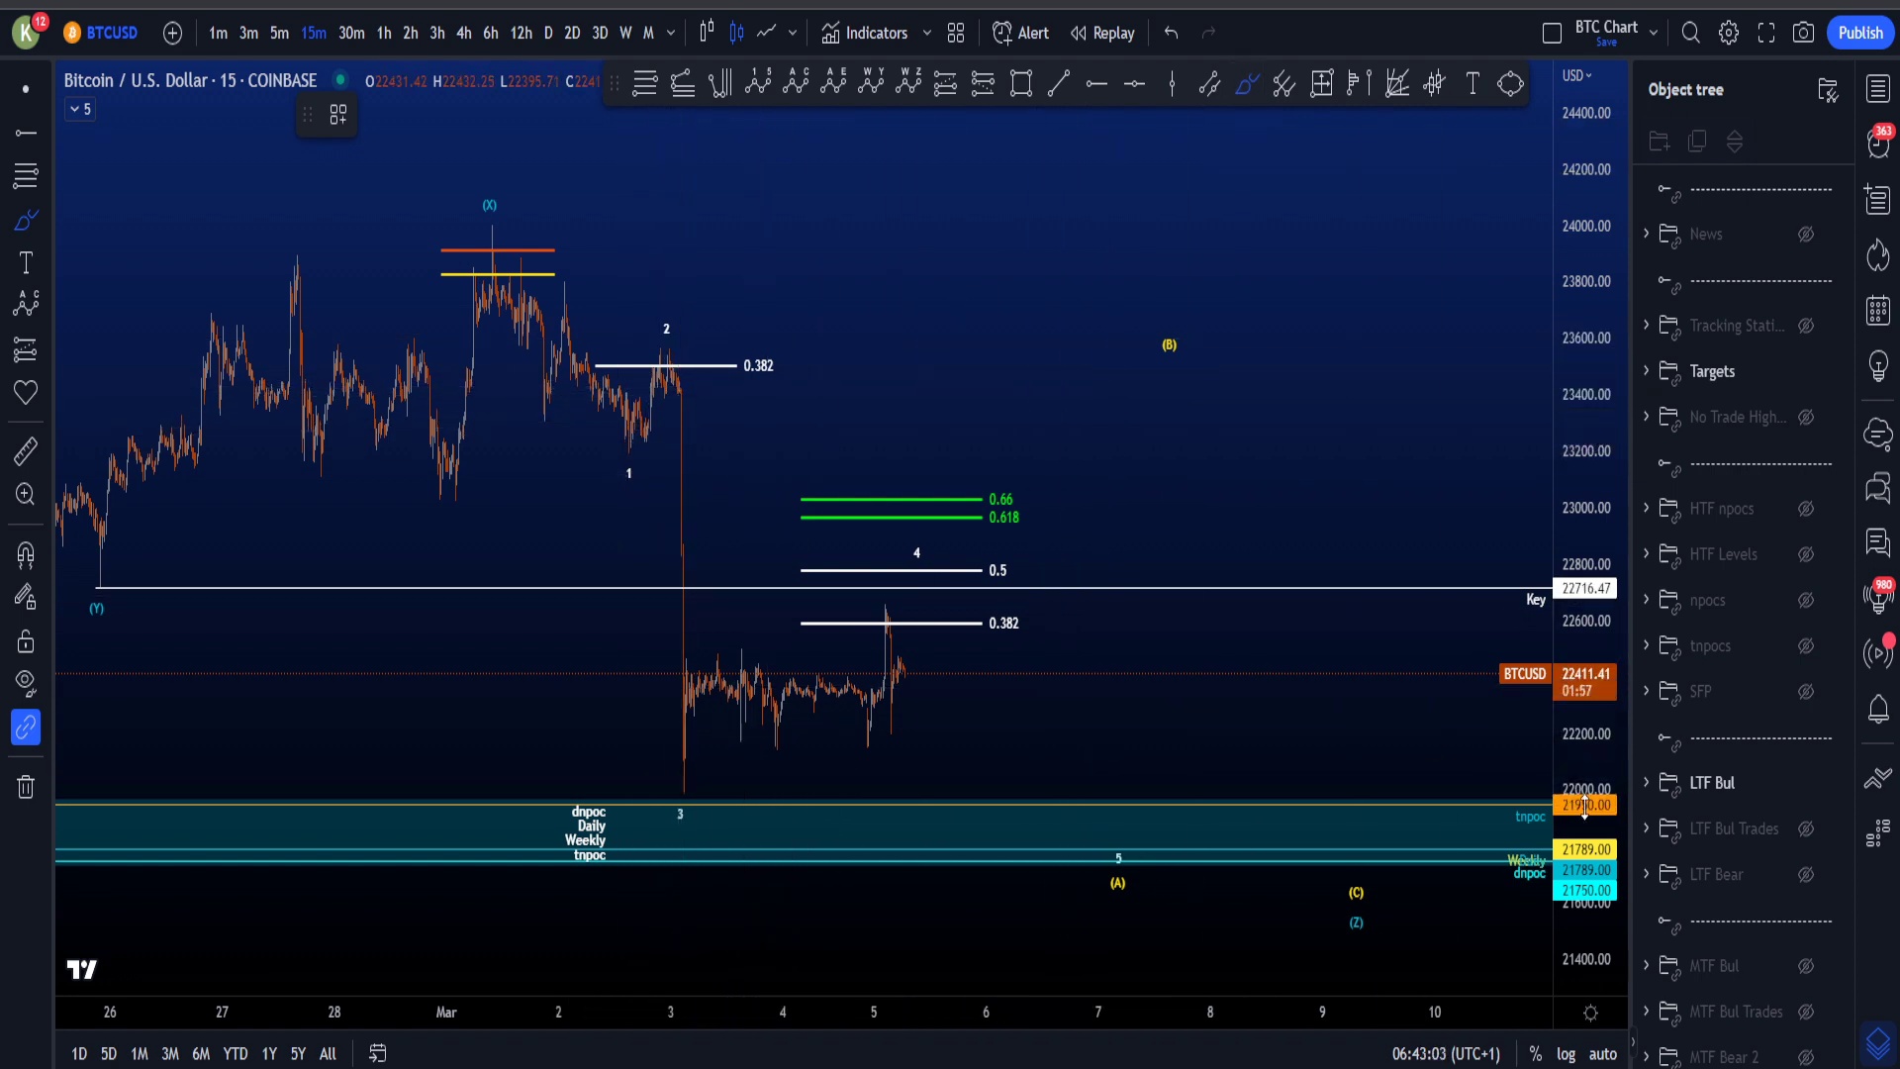
scroll(982, 734, up, 2)
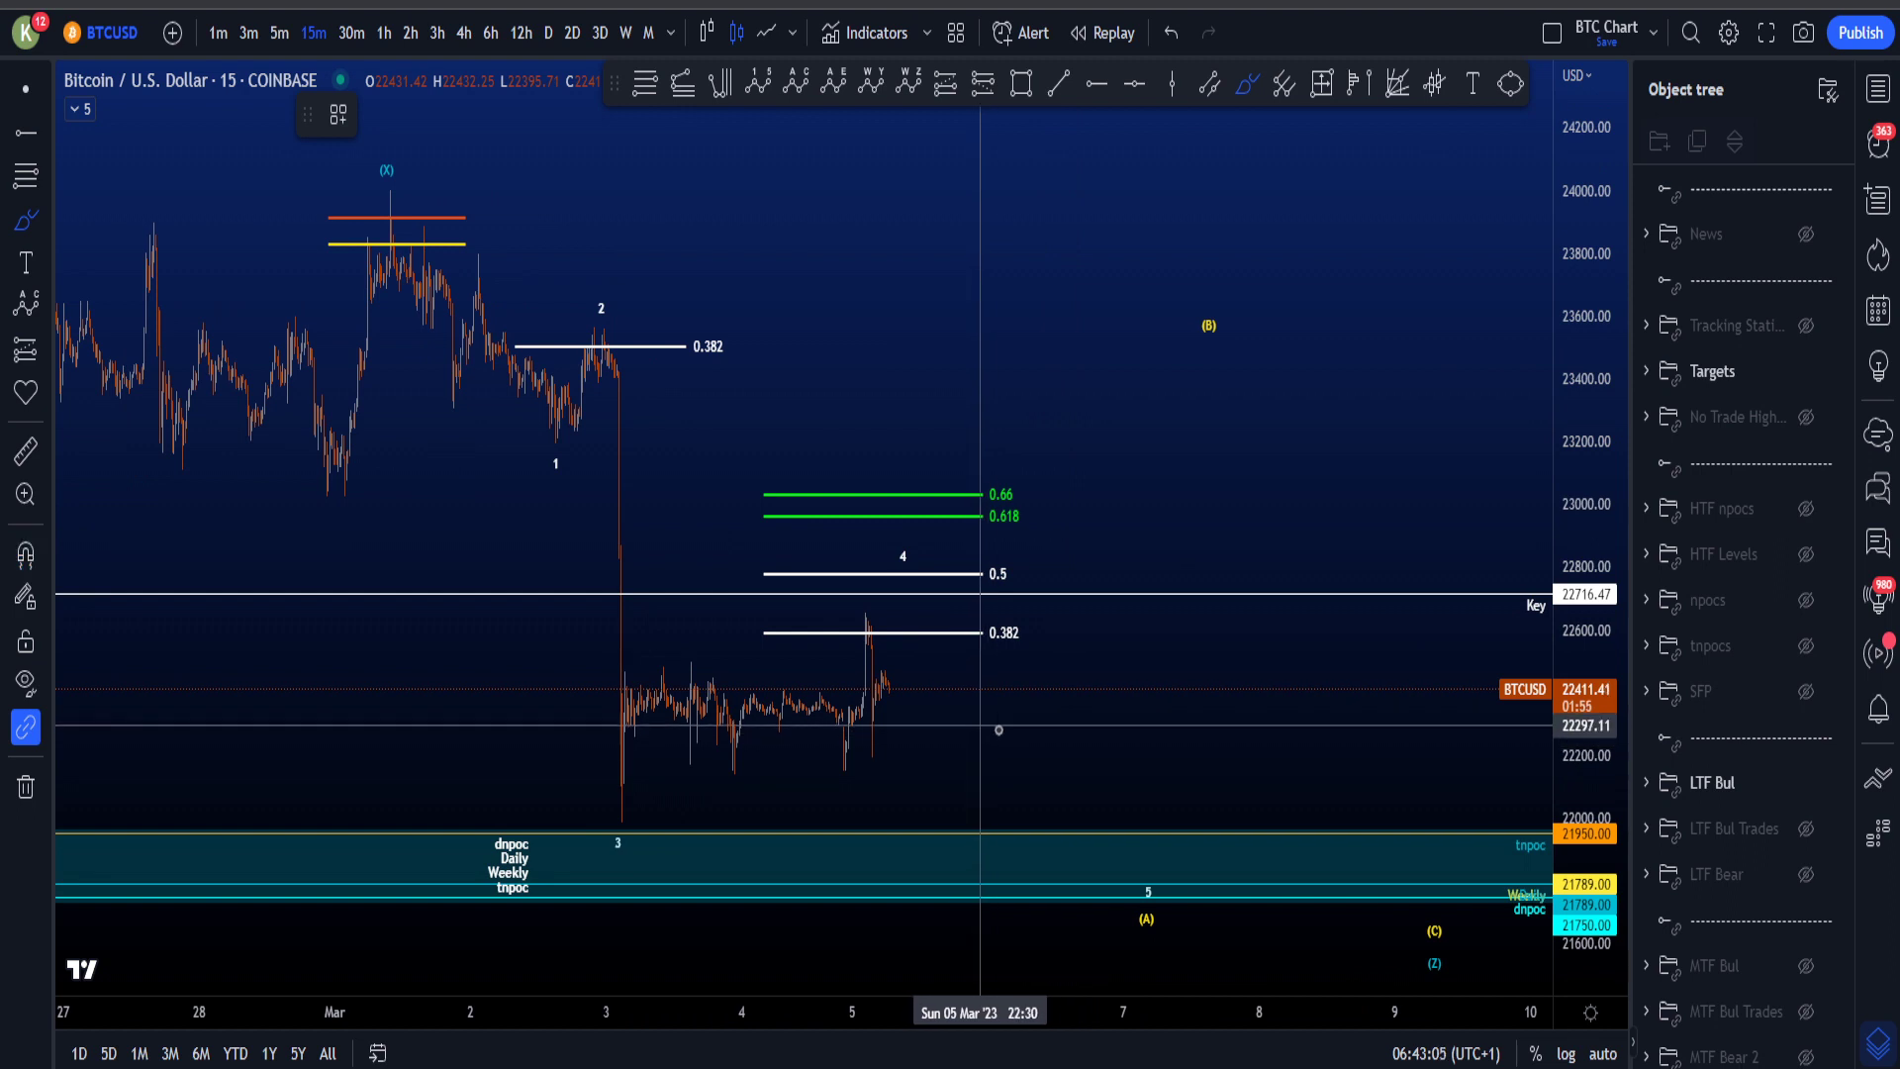
scroll(925, 739, up, 2)
scroll(949, 739, down, 2)
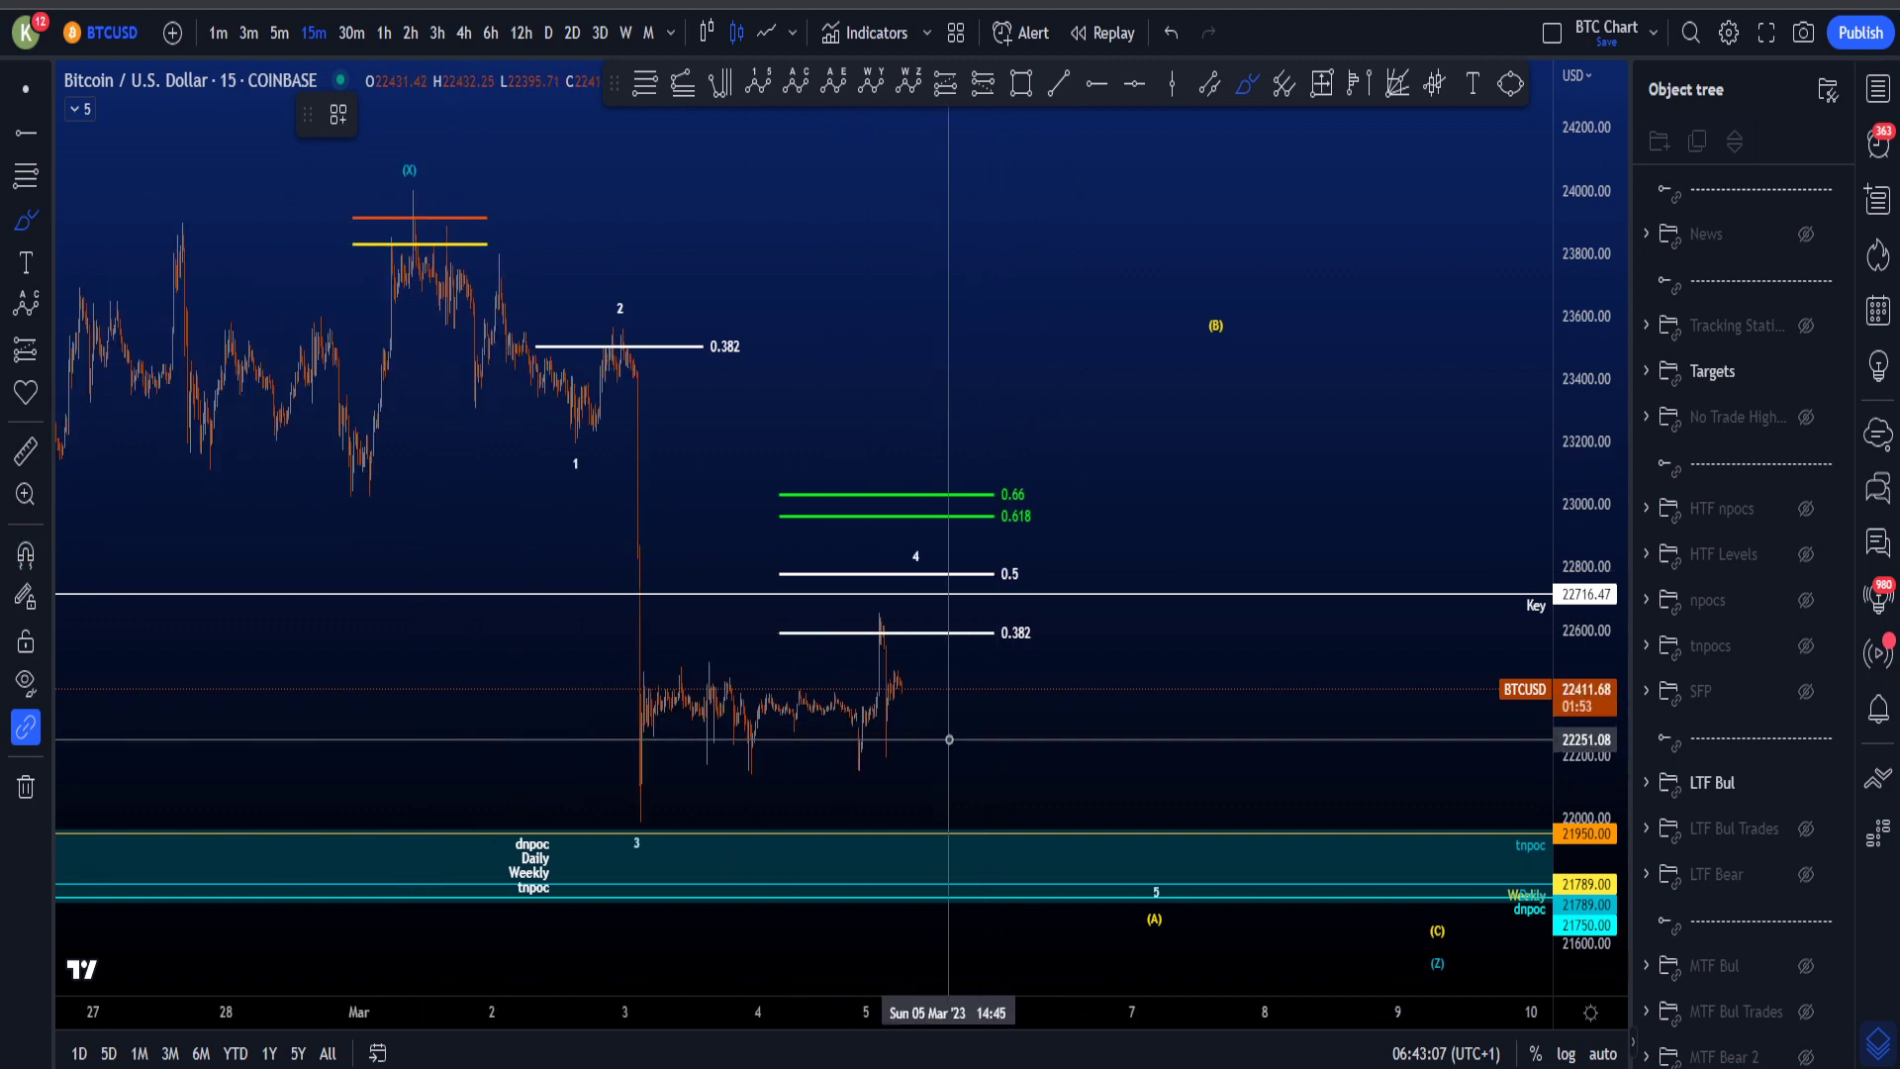
scroll(947, 680, down, 1)
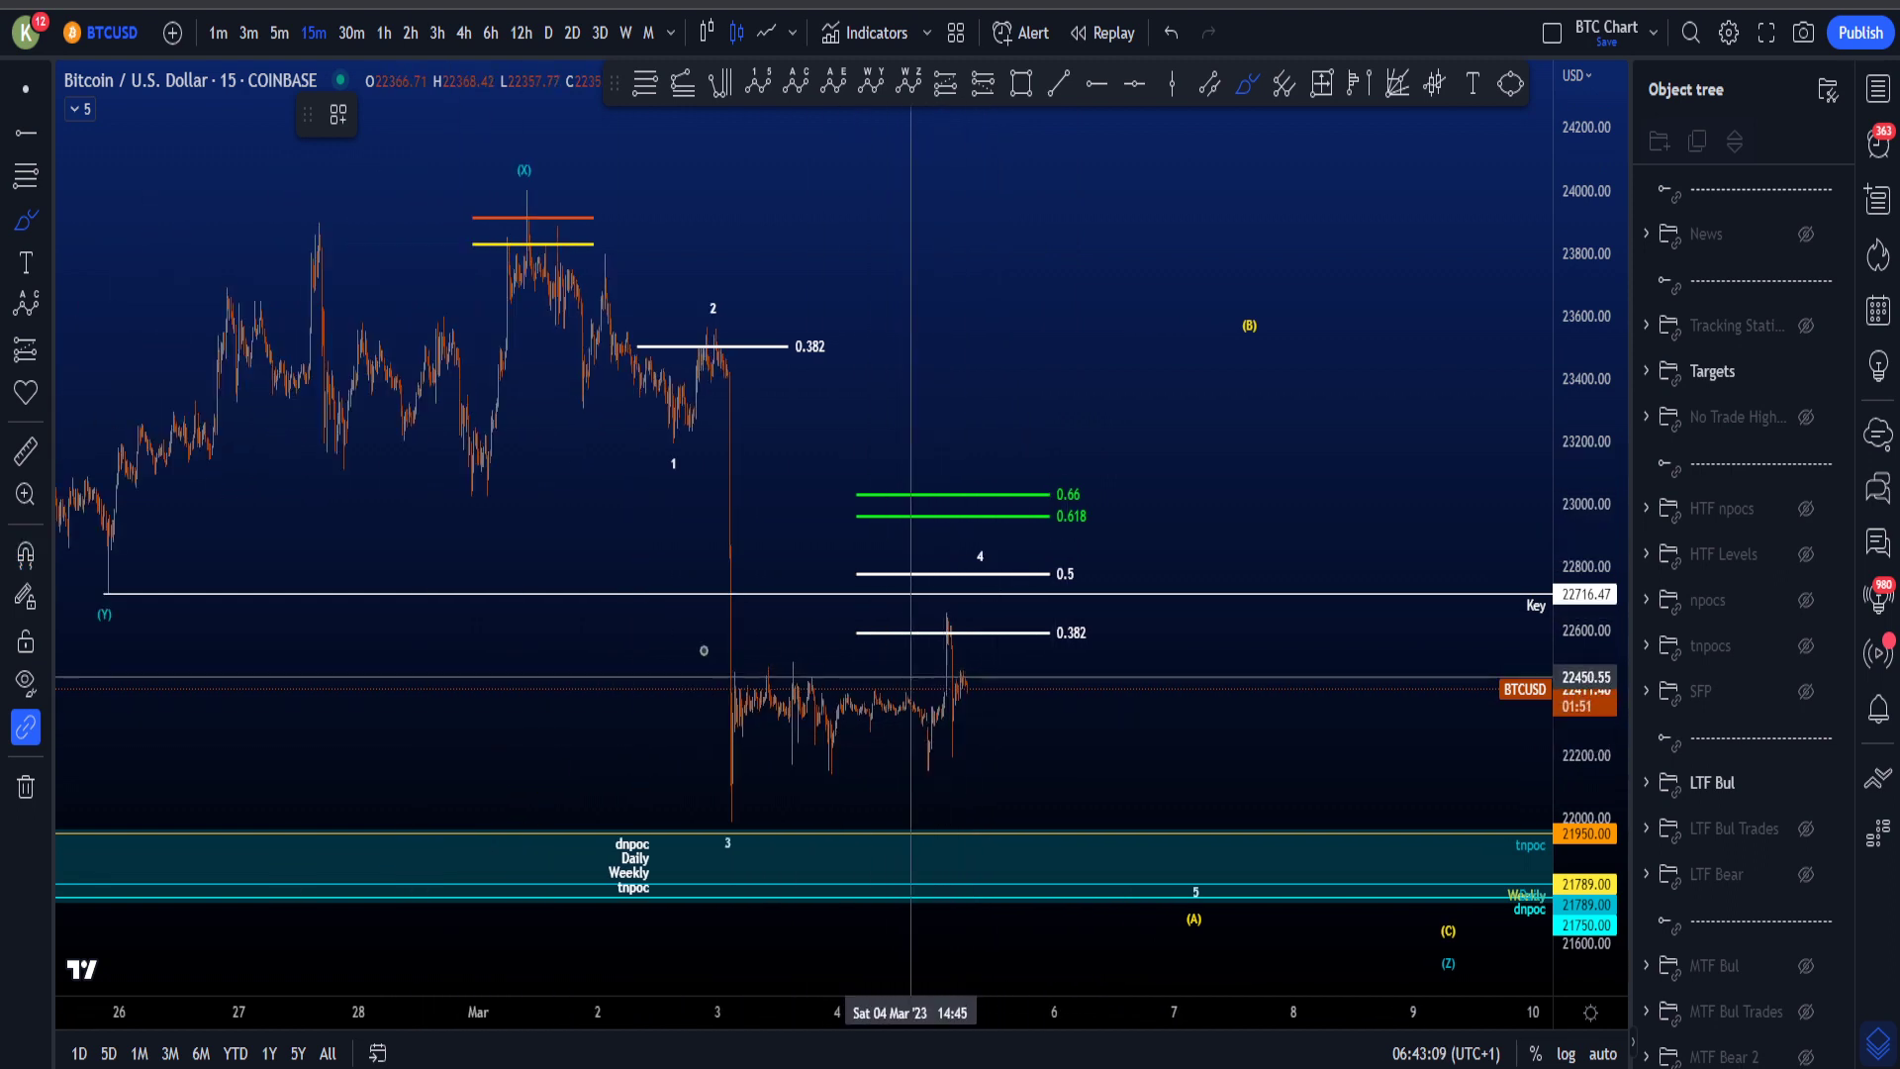
drag(962, 584, 966, 586)
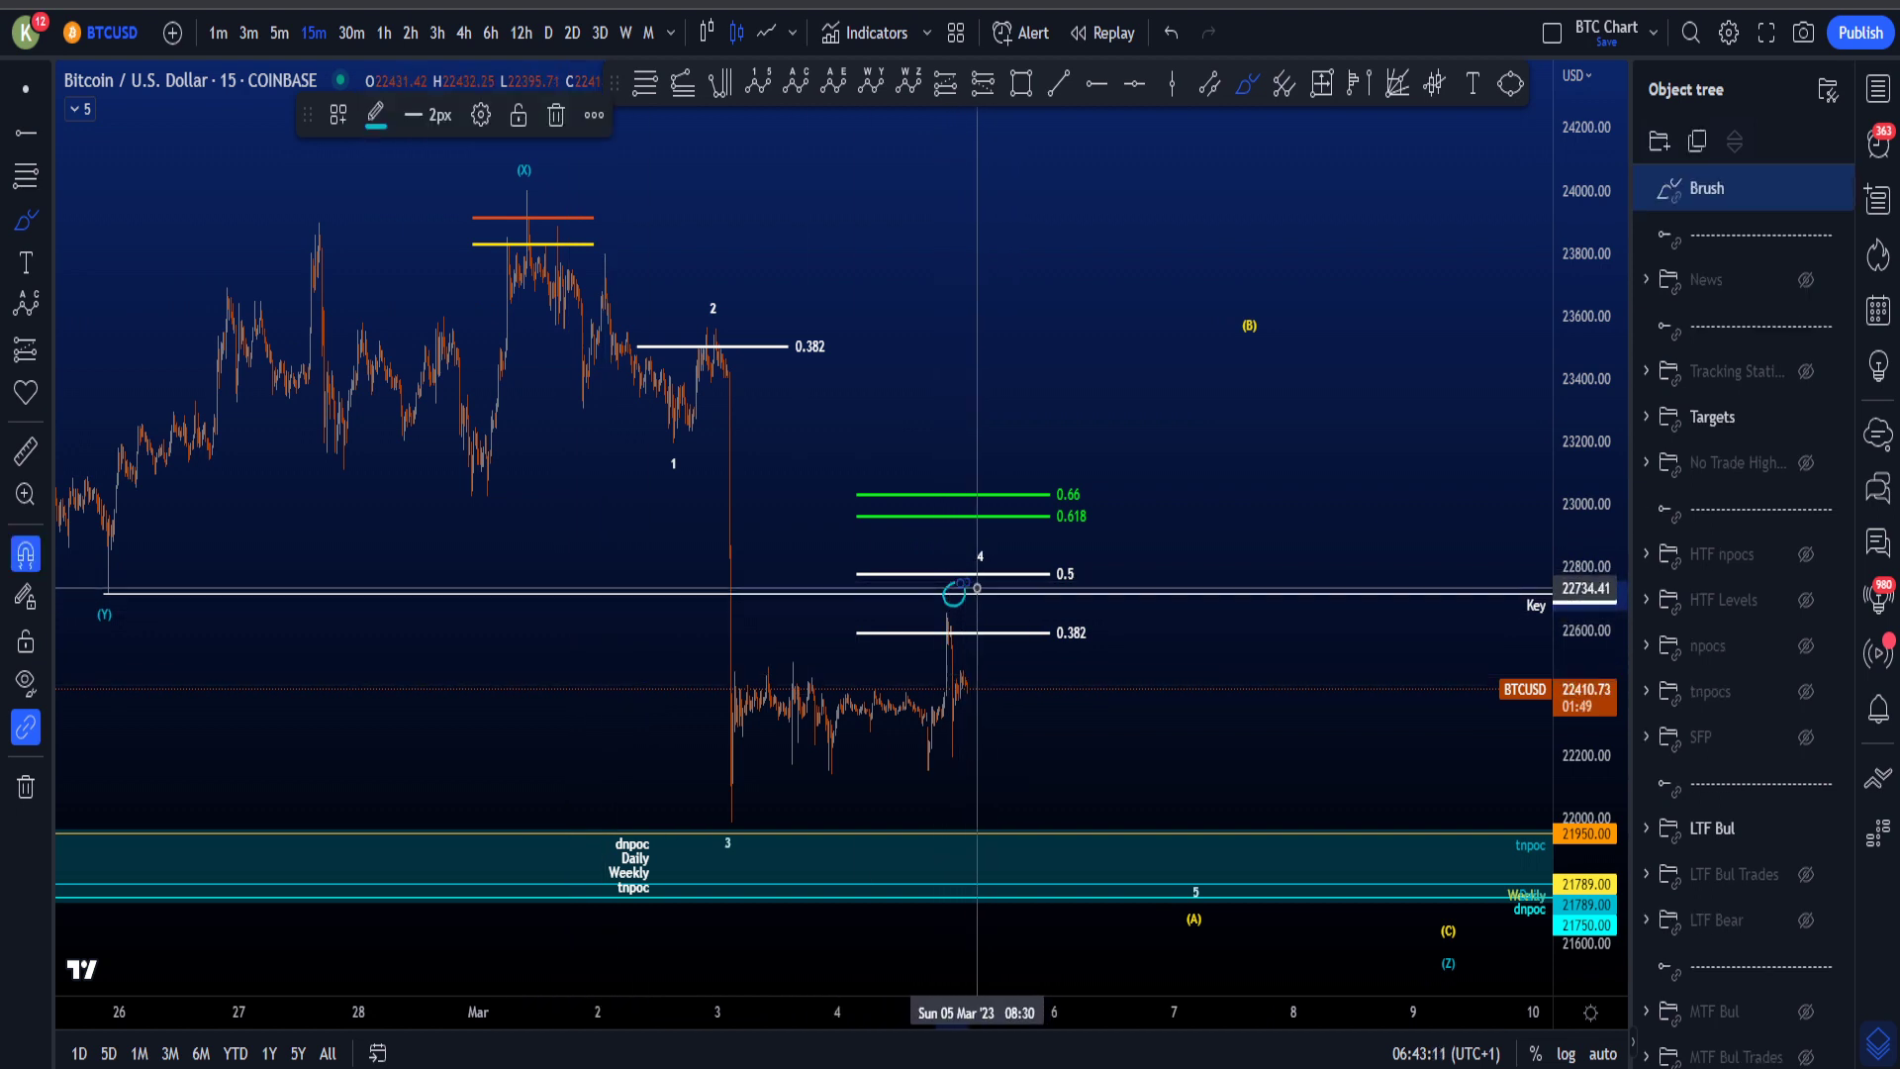
key(ctrl+z)
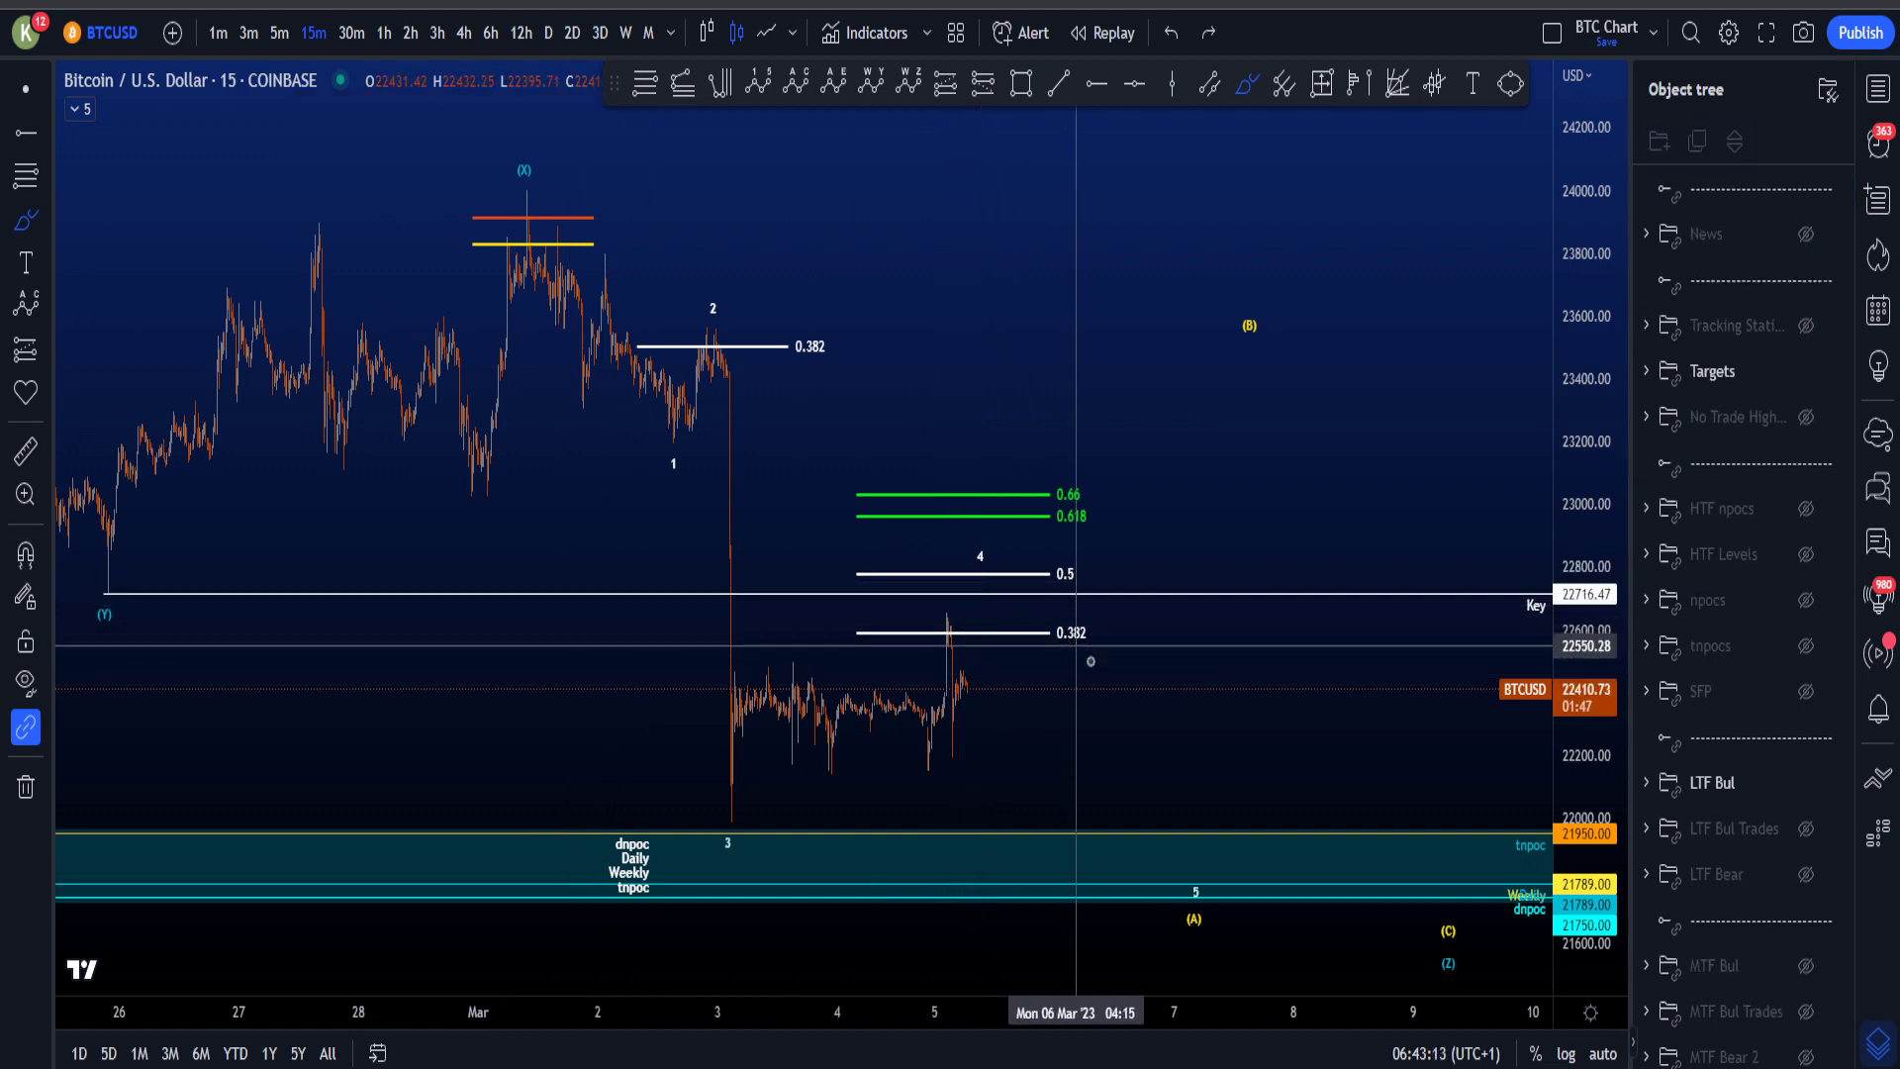
Step: Circle the 0.382–0.5 retracement zone and the gap between the latest high and the Key level, removing each brush stroke
drag(1103, 650, 1059, 546)
drag(842, 601, 1031, 657)
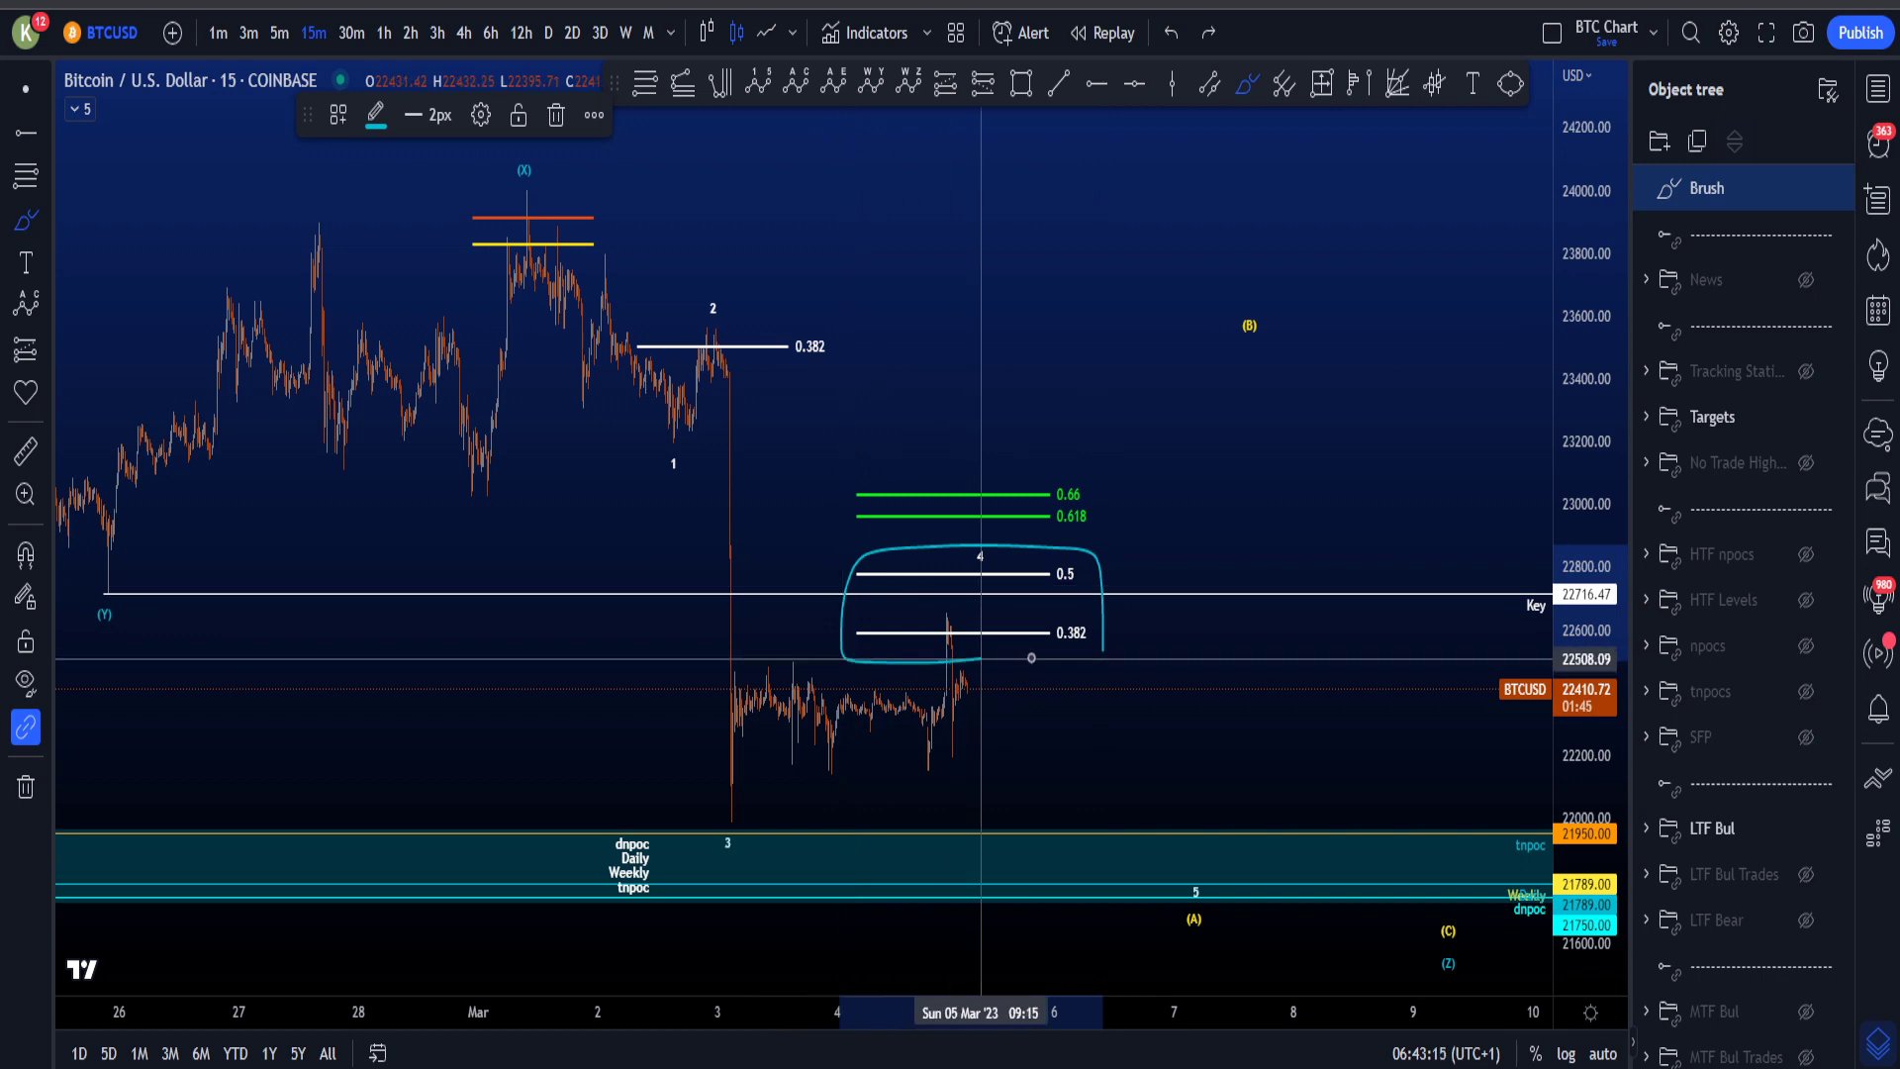
key(ctrl+z)
drag(946, 601, 955, 598)
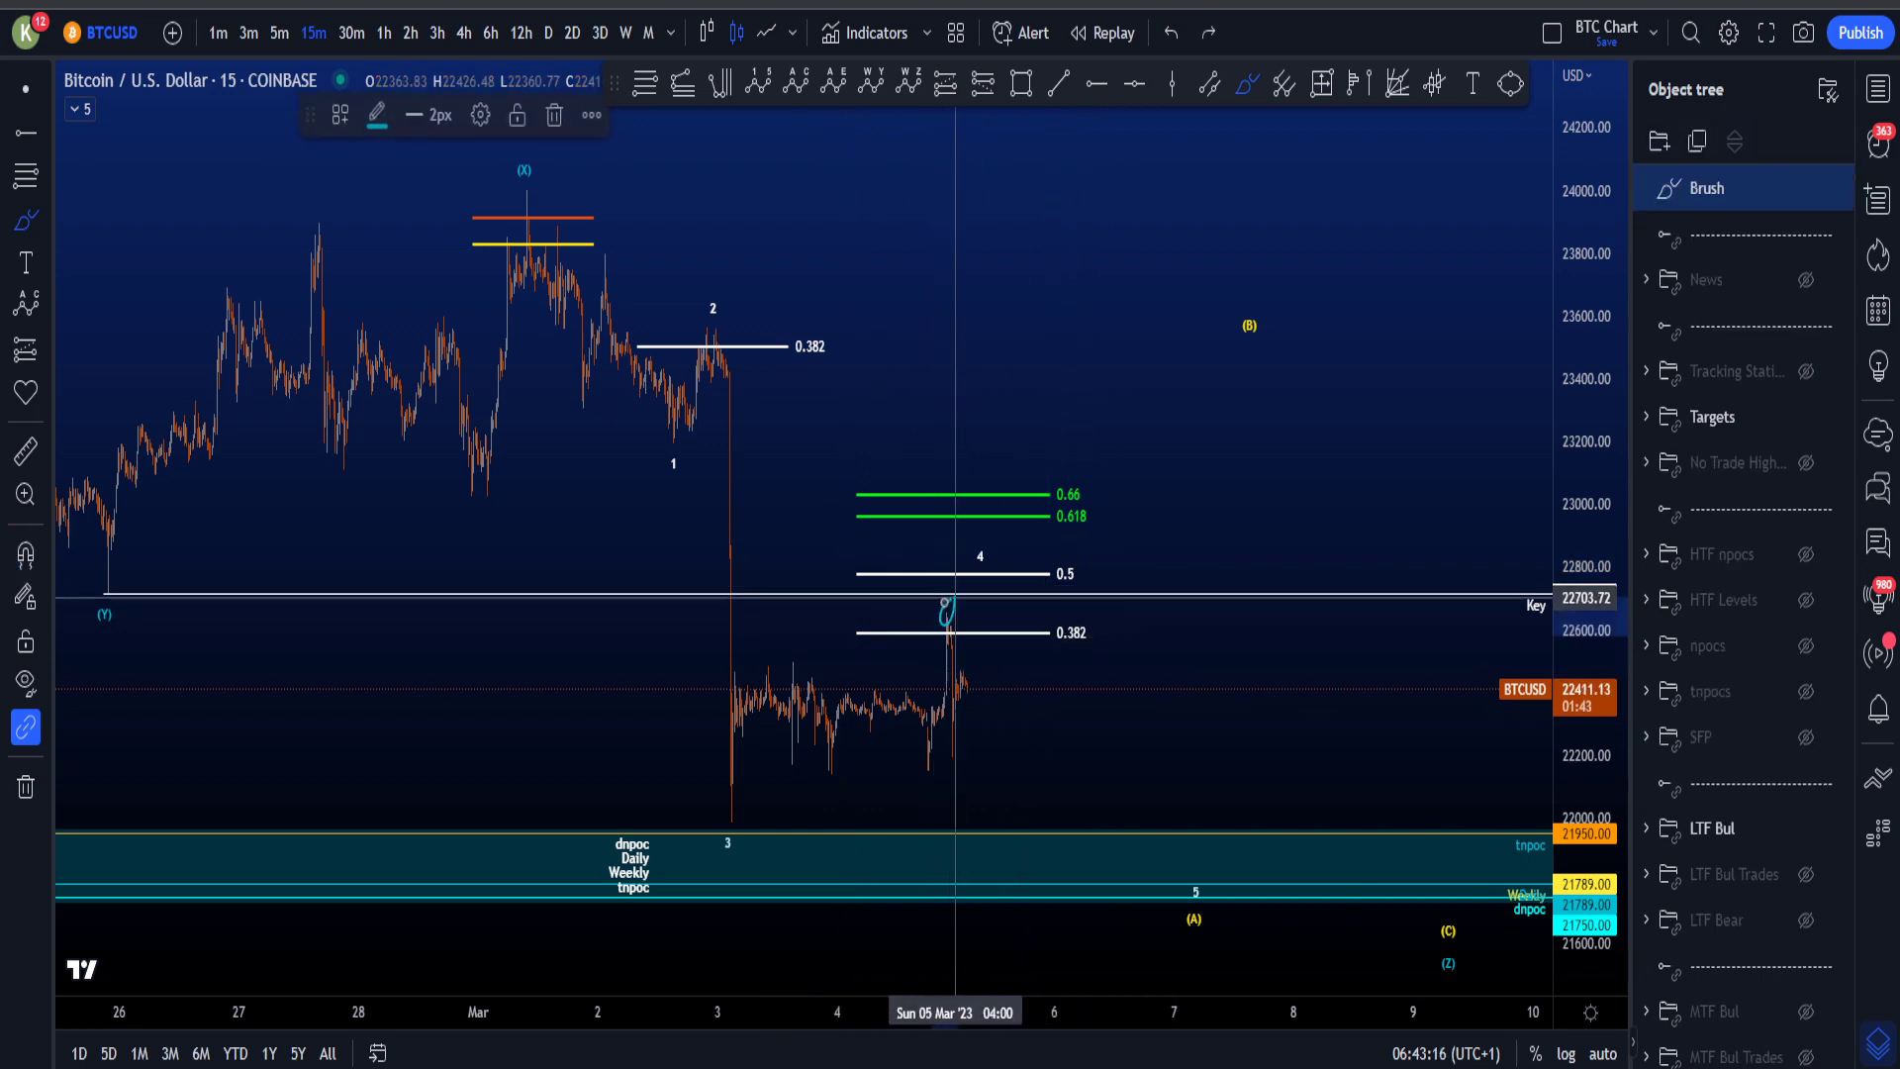
key(Delete)
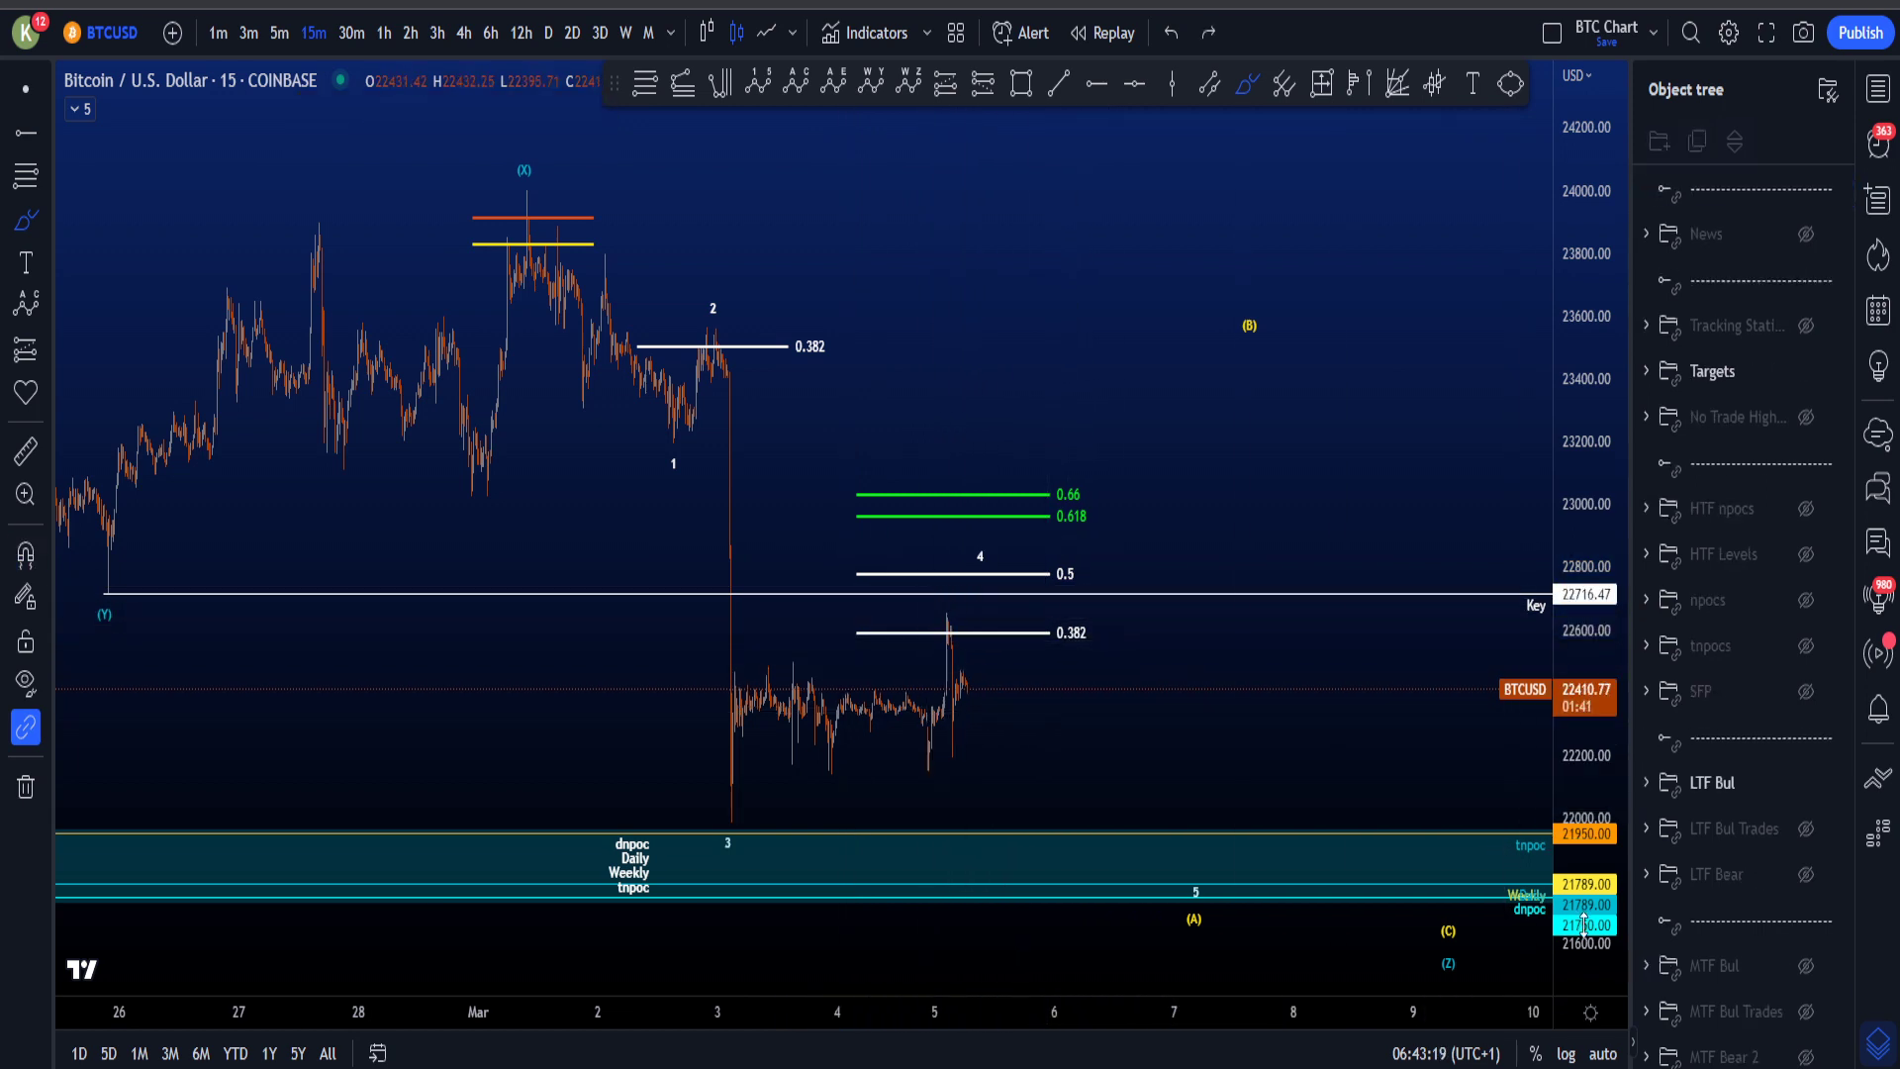
Step: Sketch the lower and upper boundaries of the sideways range after wave 3 with the brush, and undo both strokes
scroll(930, 653, up, 3)
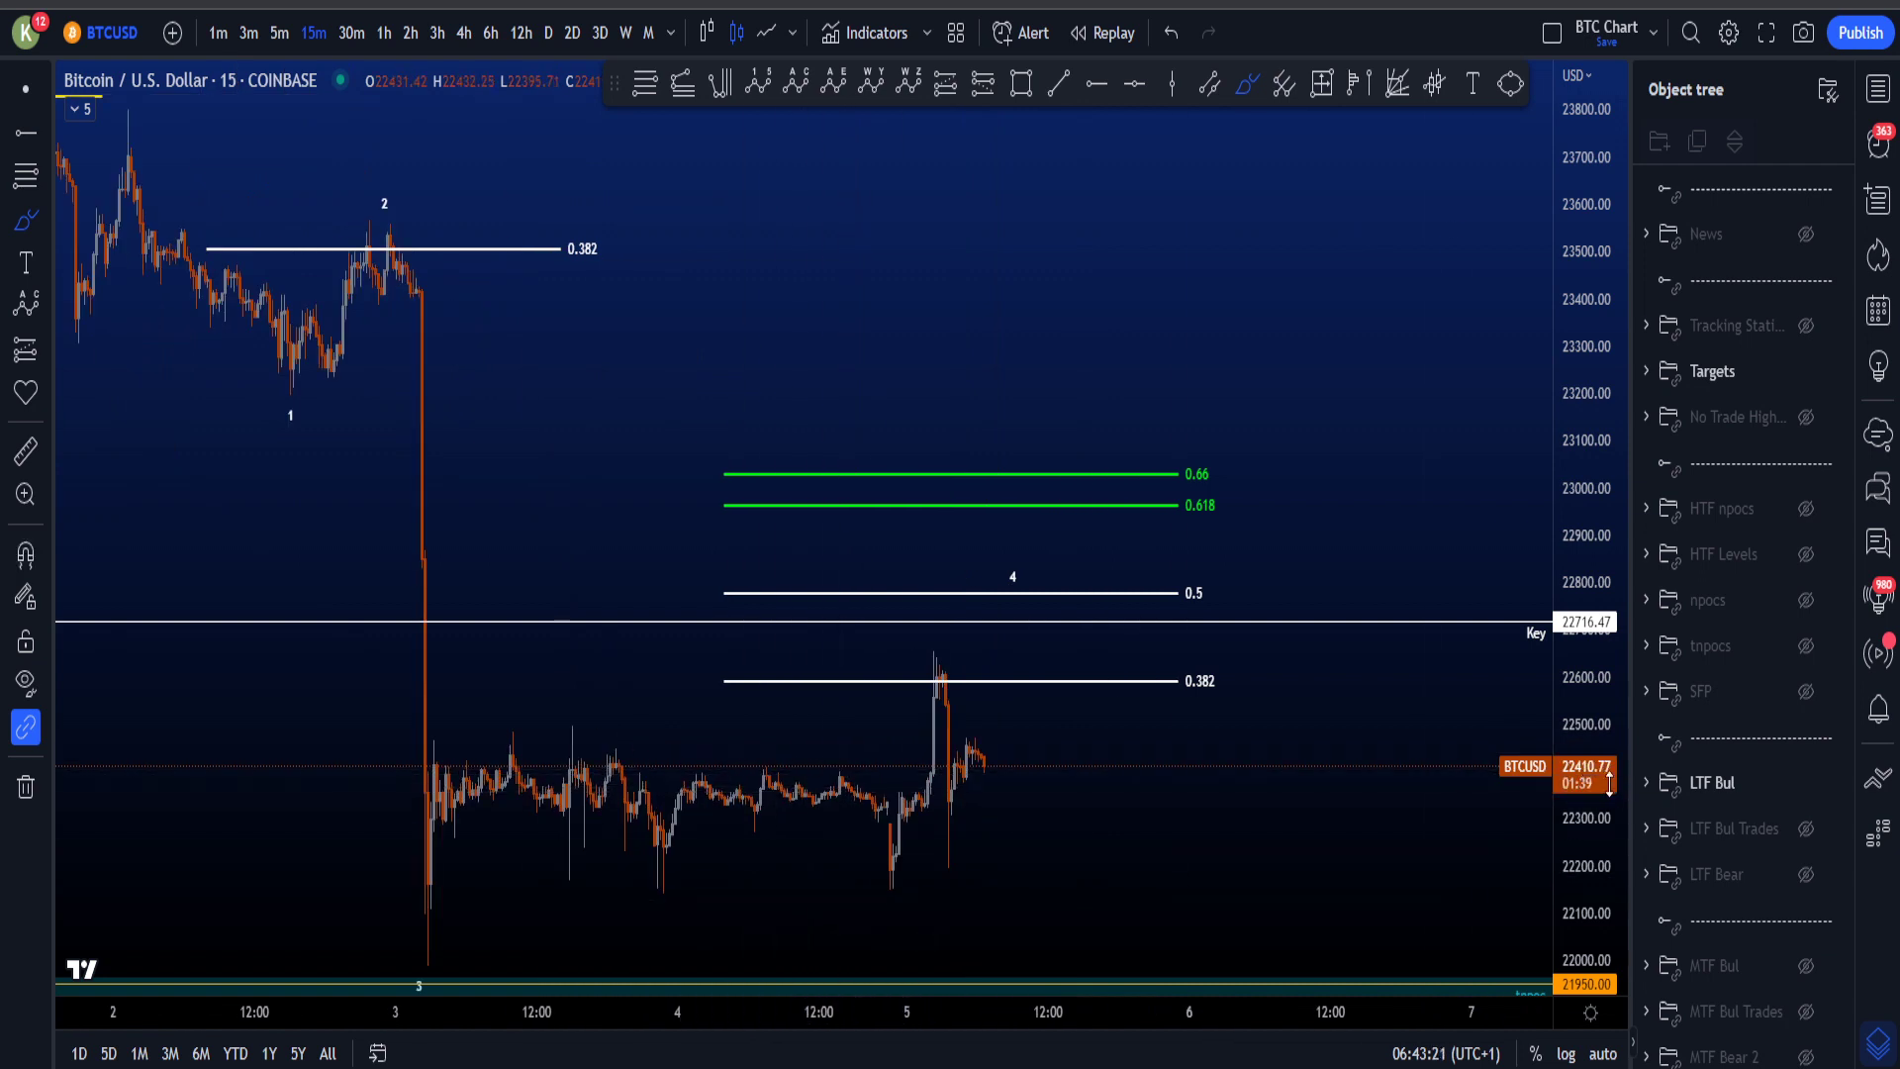
mouse_move(985, 732)
mouse_down()
mouse_move(933, 683)
mouse_move(431, 798)
mouse_move(1001, 810)
mouse_up()
key(Delete)
drag(371, 742, 946, 714)
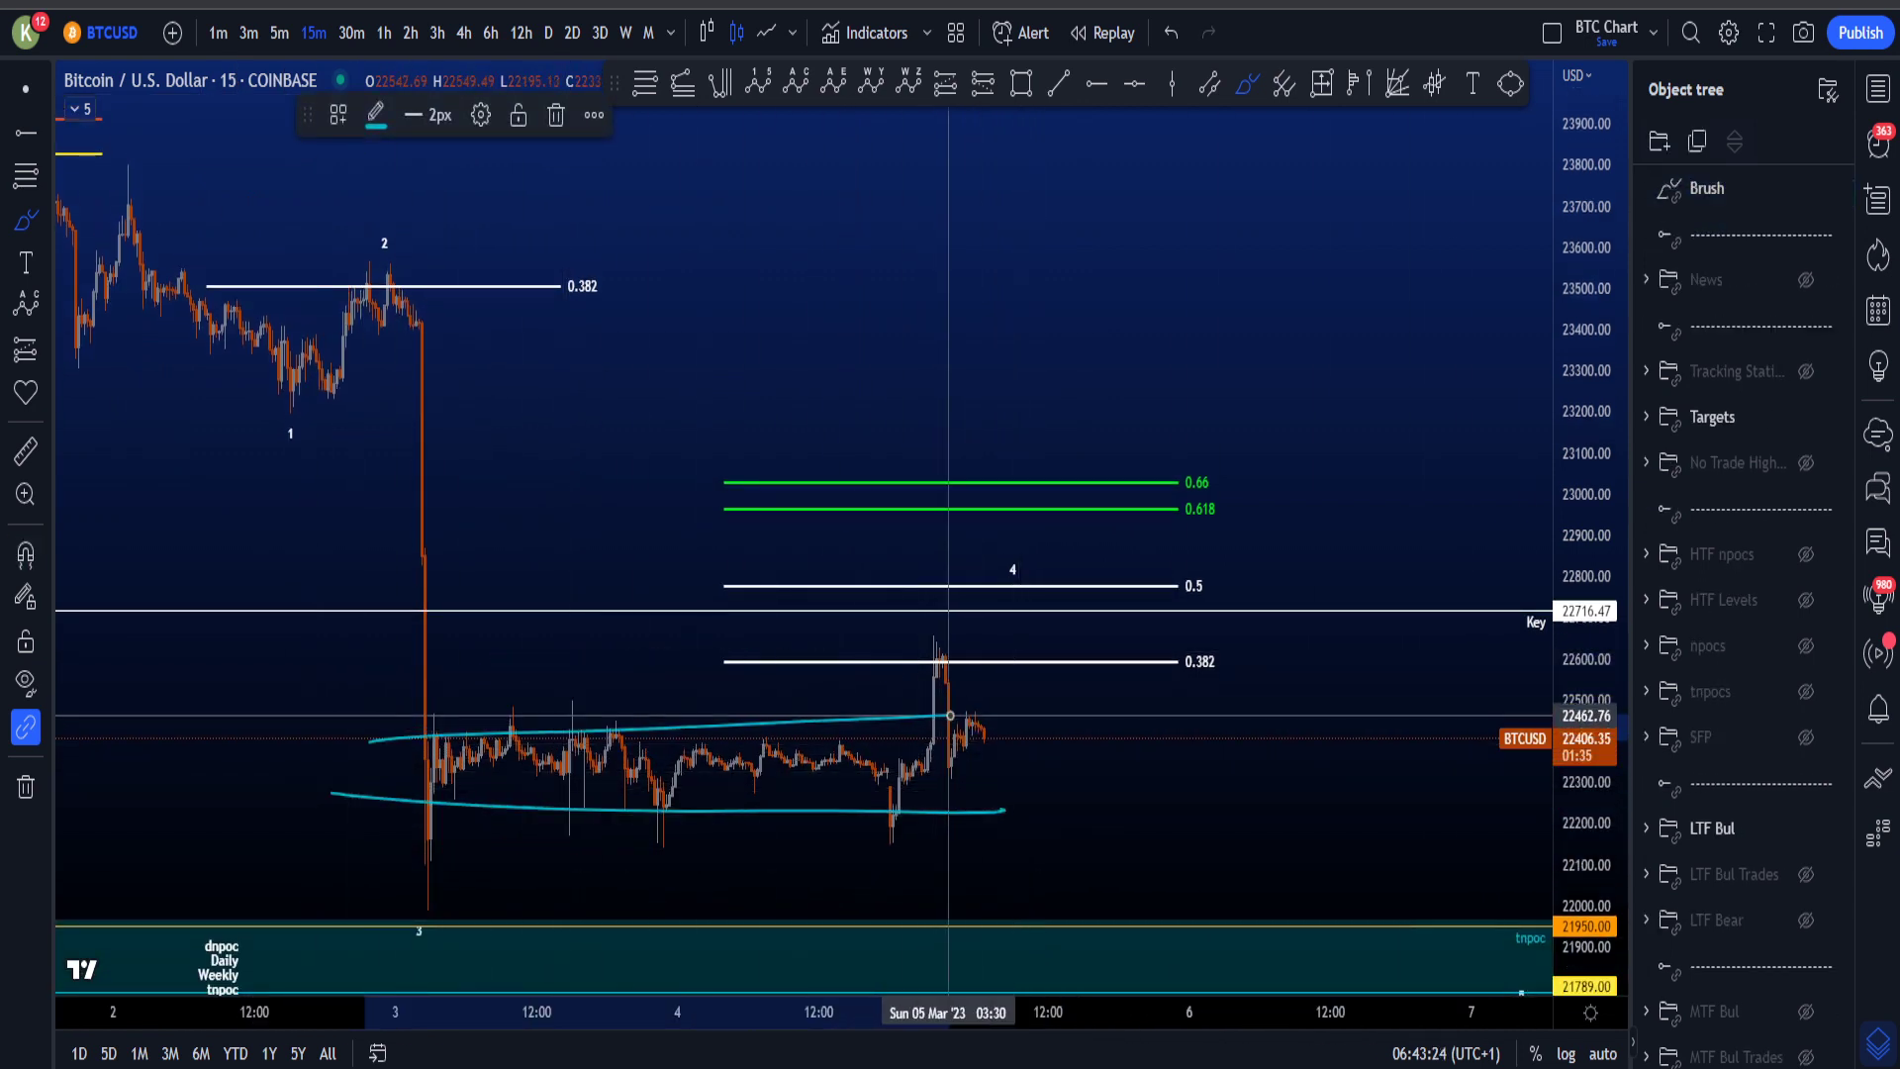
key(ctrl+z)
key(ctrl+z)
Step: Sketch a zigzag wave 4 path from the wave 3 low past the 0.5 level, circle the range lows, and undo the strokes
mouse_move(399, 843)
mouse_down()
mouse_move(509, 703)
mouse_move(692, 814)
mouse_move(941, 658)
mouse_move(1052, 877)
mouse_move(1136, 545)
mouse_up()
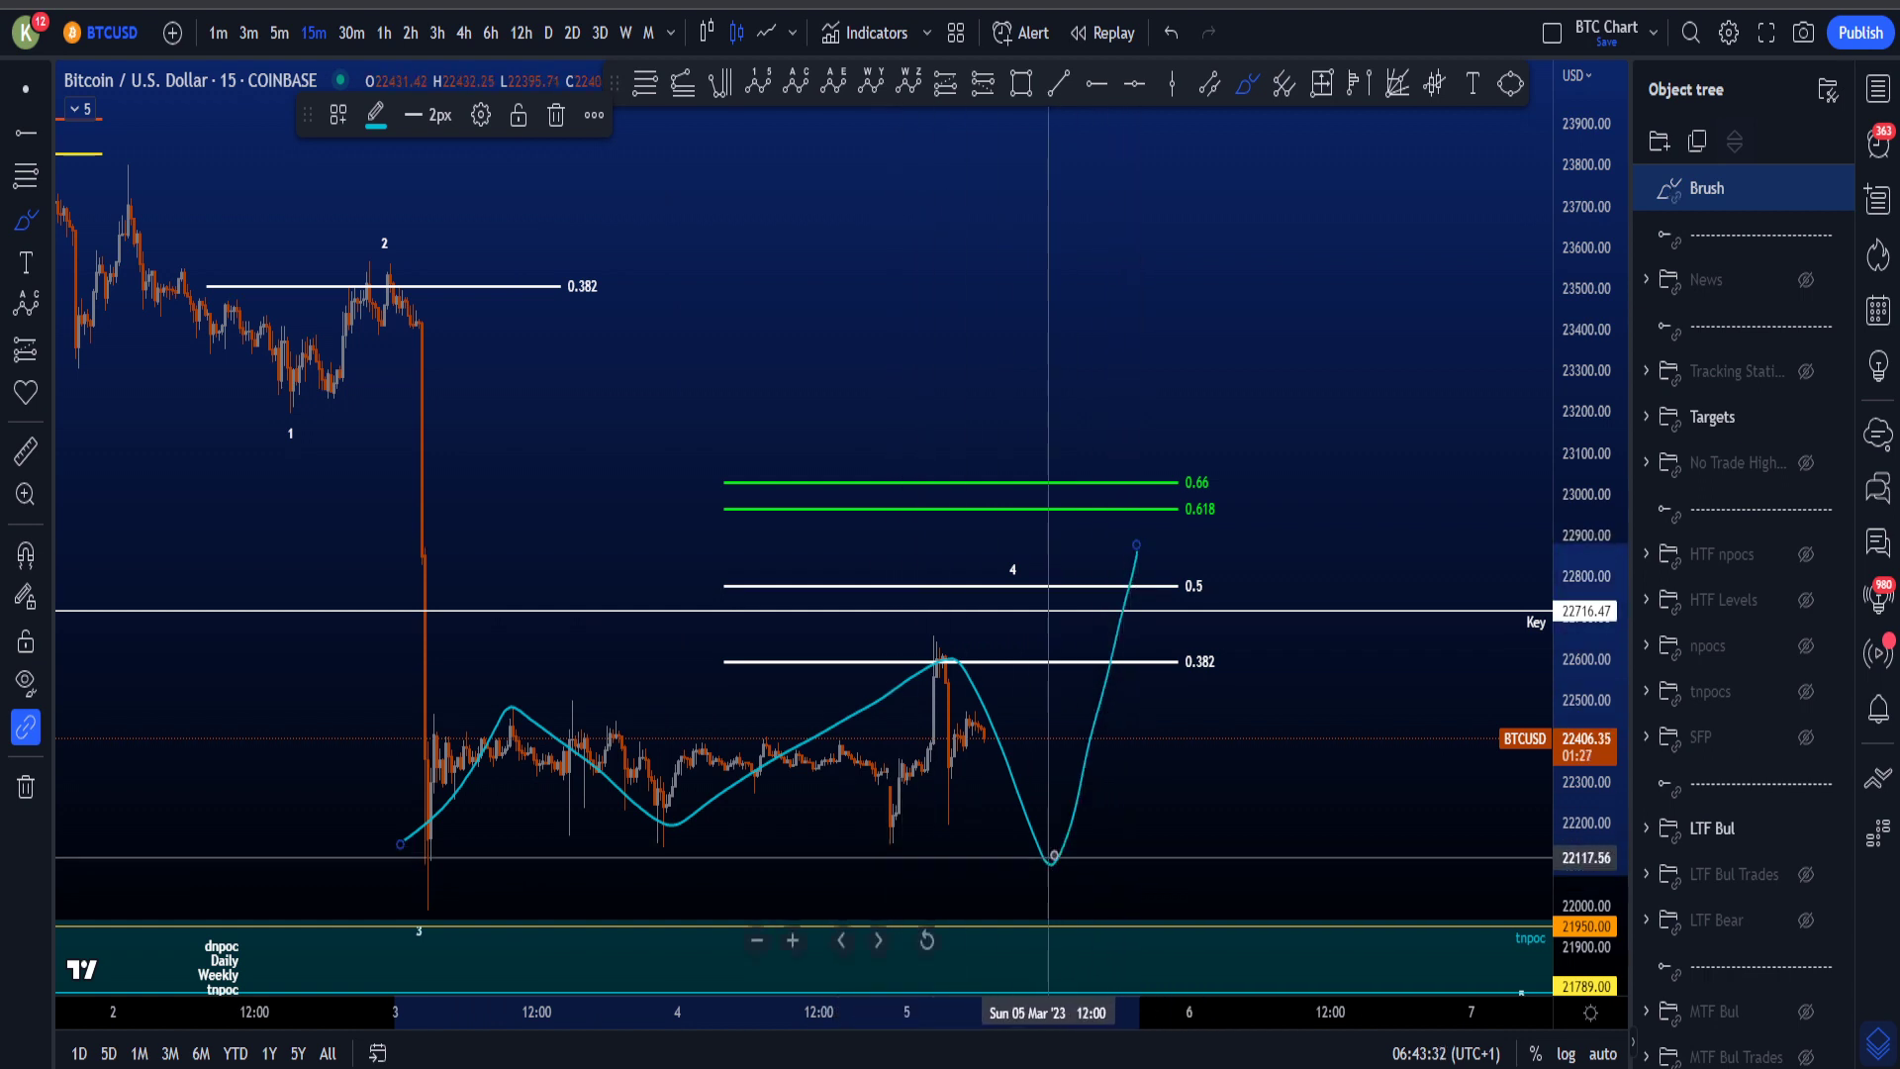
mouse_move(1051, 856)
mouse_down()
mouse_move(711, 853)
mouse_move(861, 862)
mouse_move(669, 822)
mouse_up()
key(ctrl+z)
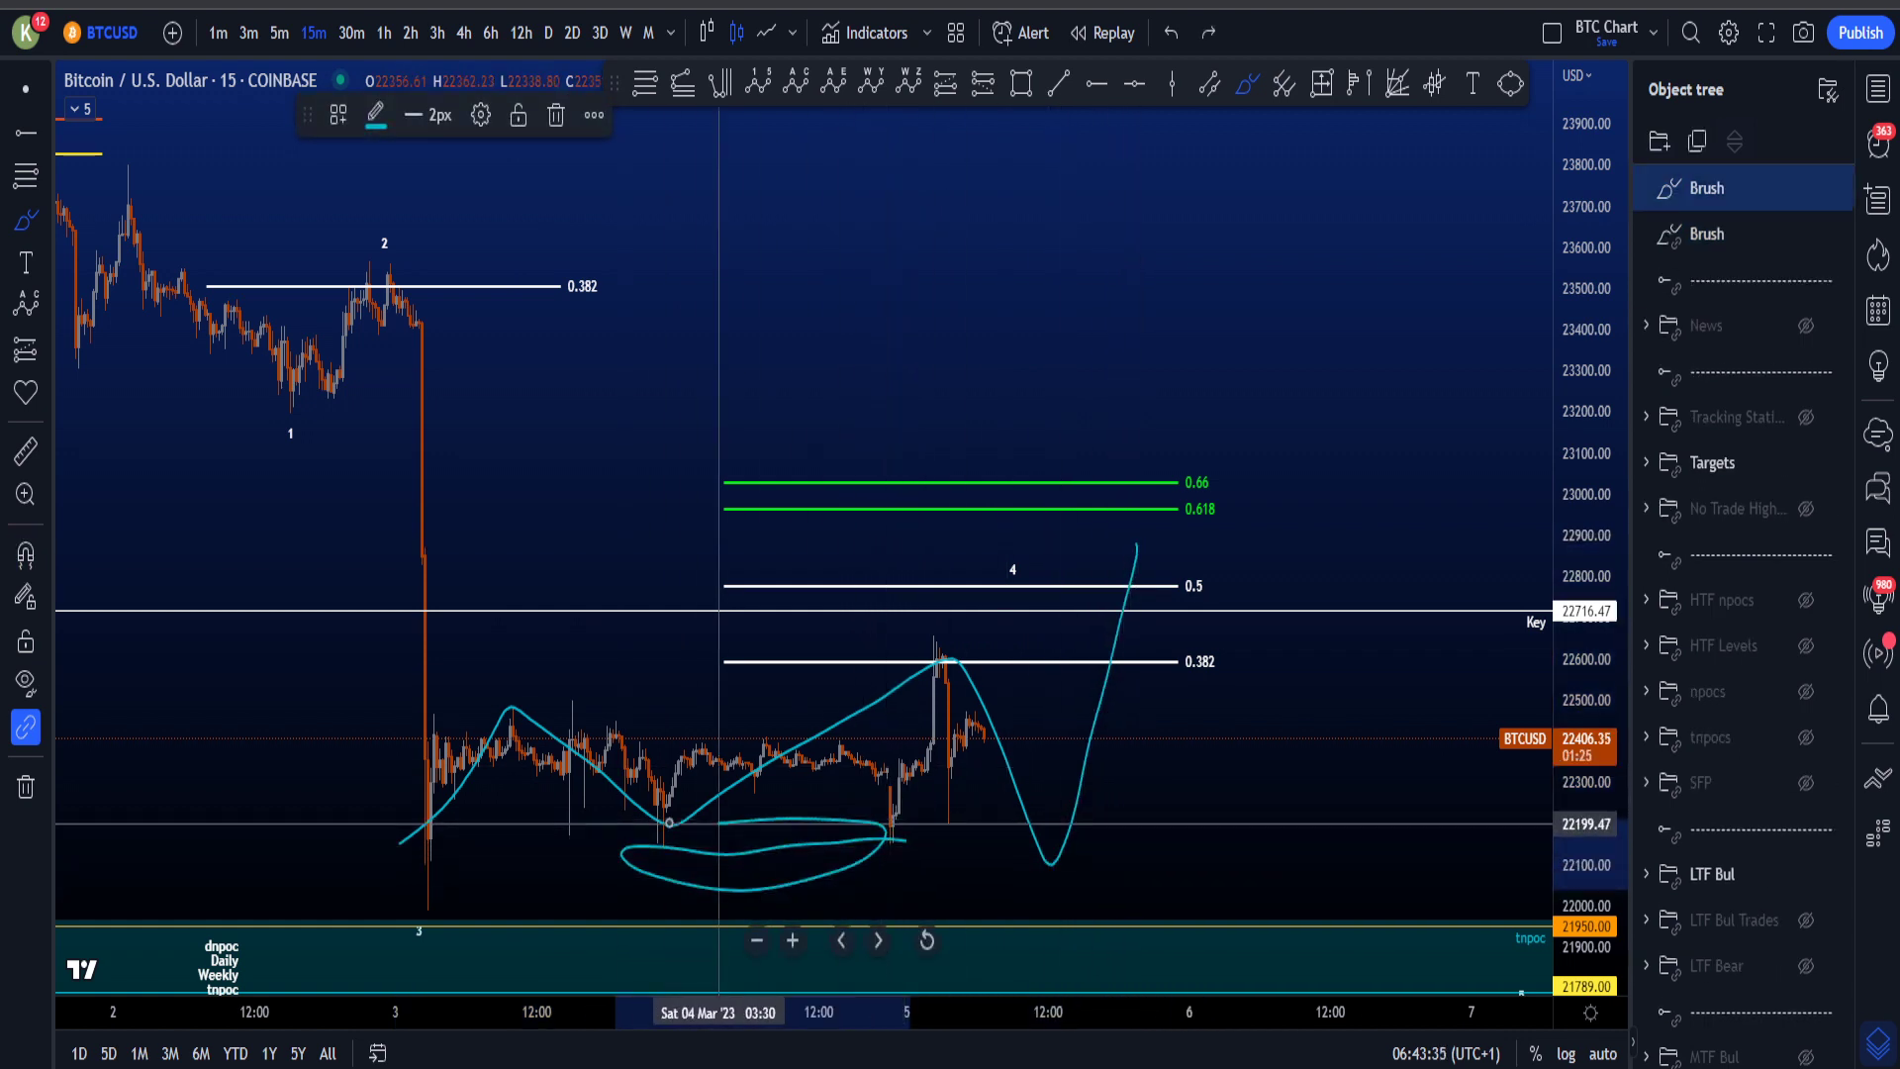
key(ctrl+z)
mouse_move(1077, 836)
mouse_down()
mouse_move(1151, 507)
mouse_move(1145, 605)
mouse_up()
key(ctrl+z)
key(ctrl+z)
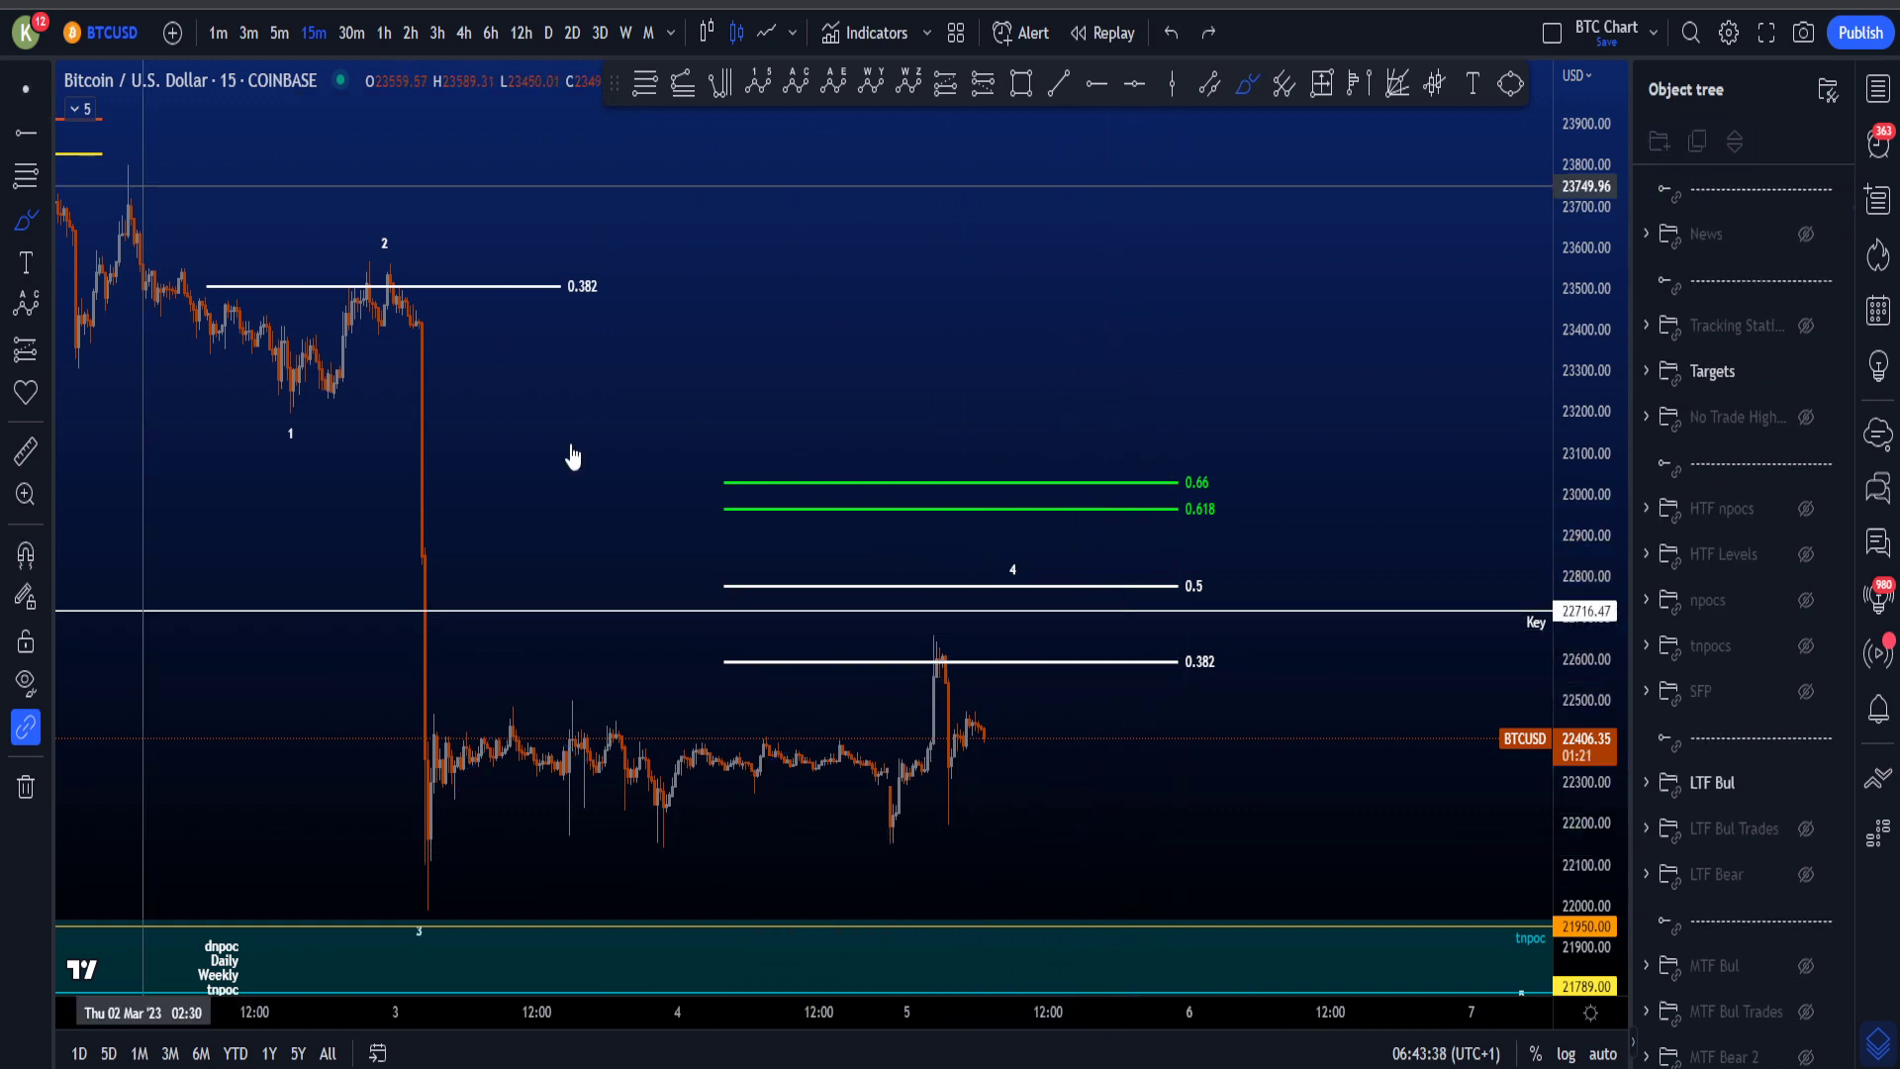
Step: Show the LTF Bul Trades drawing group on the chart
scroll(752, 594, down, 2)
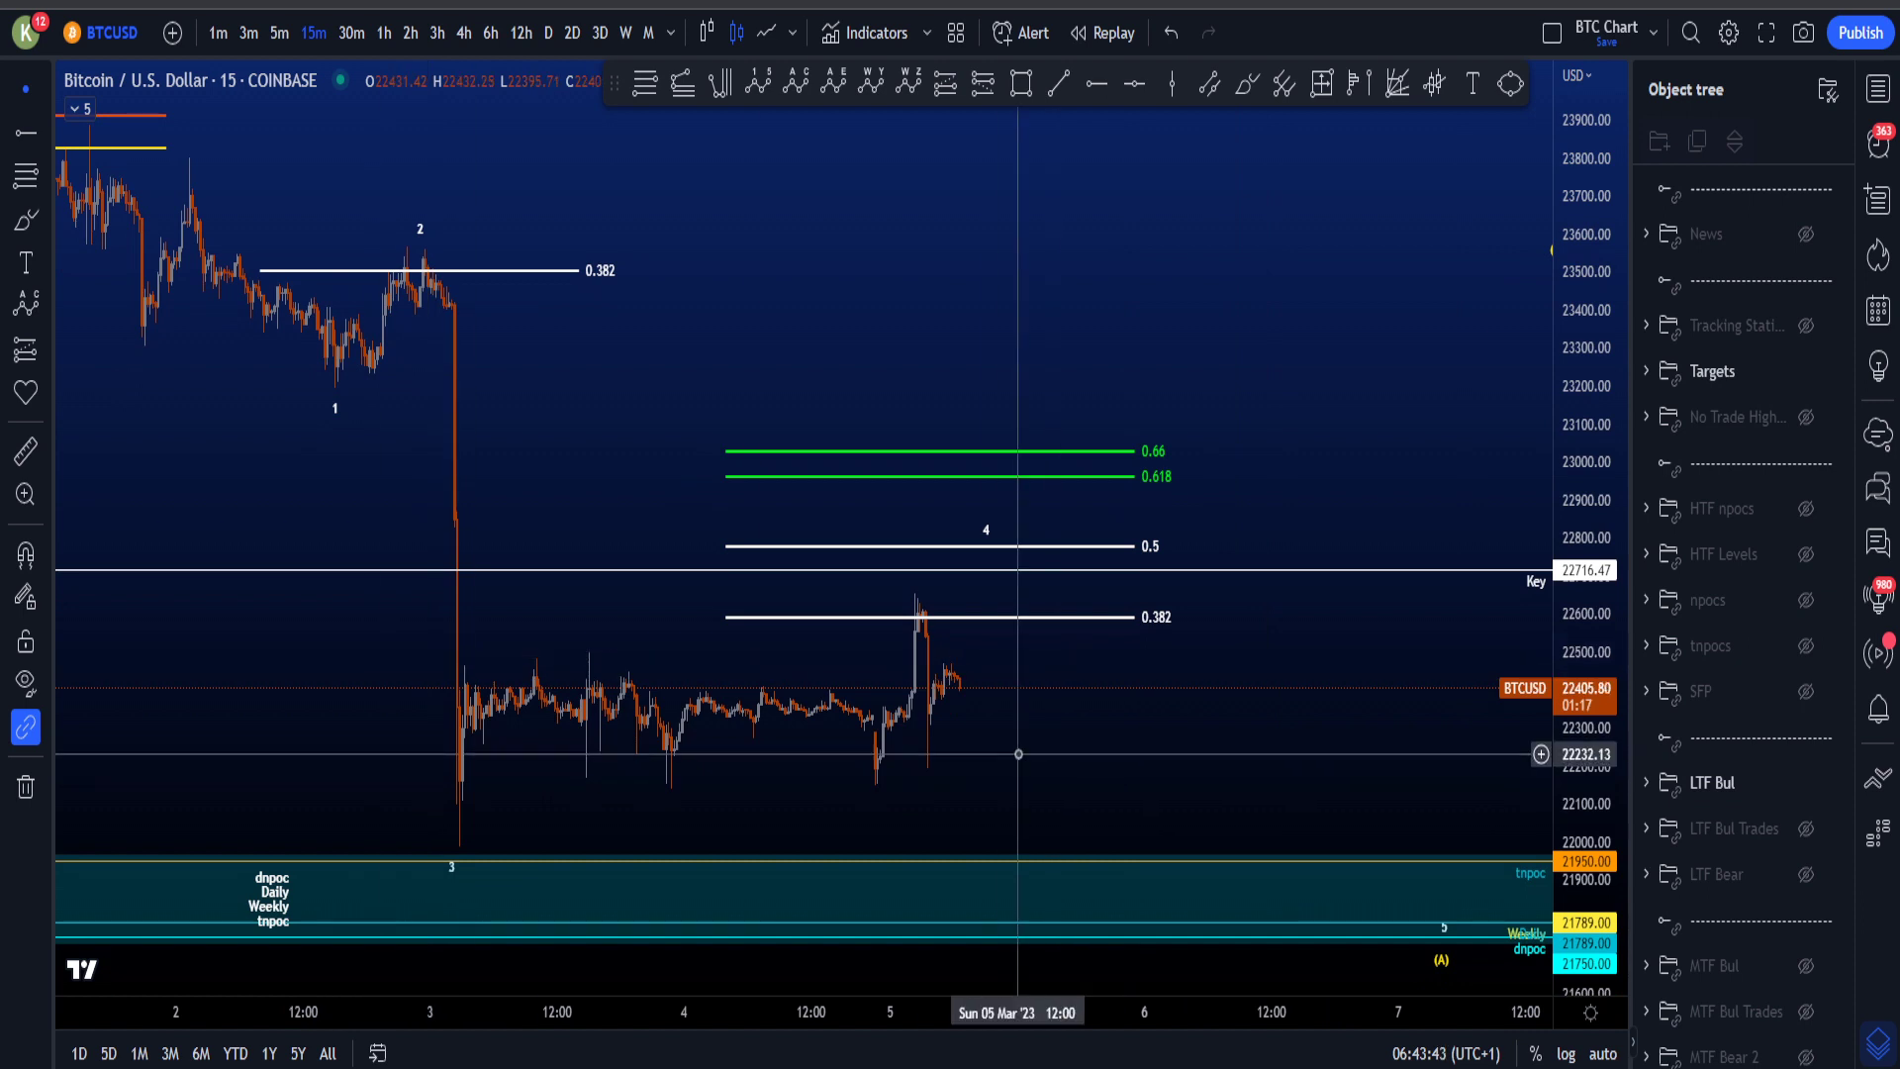
scroll(1331, 263, down, 3)
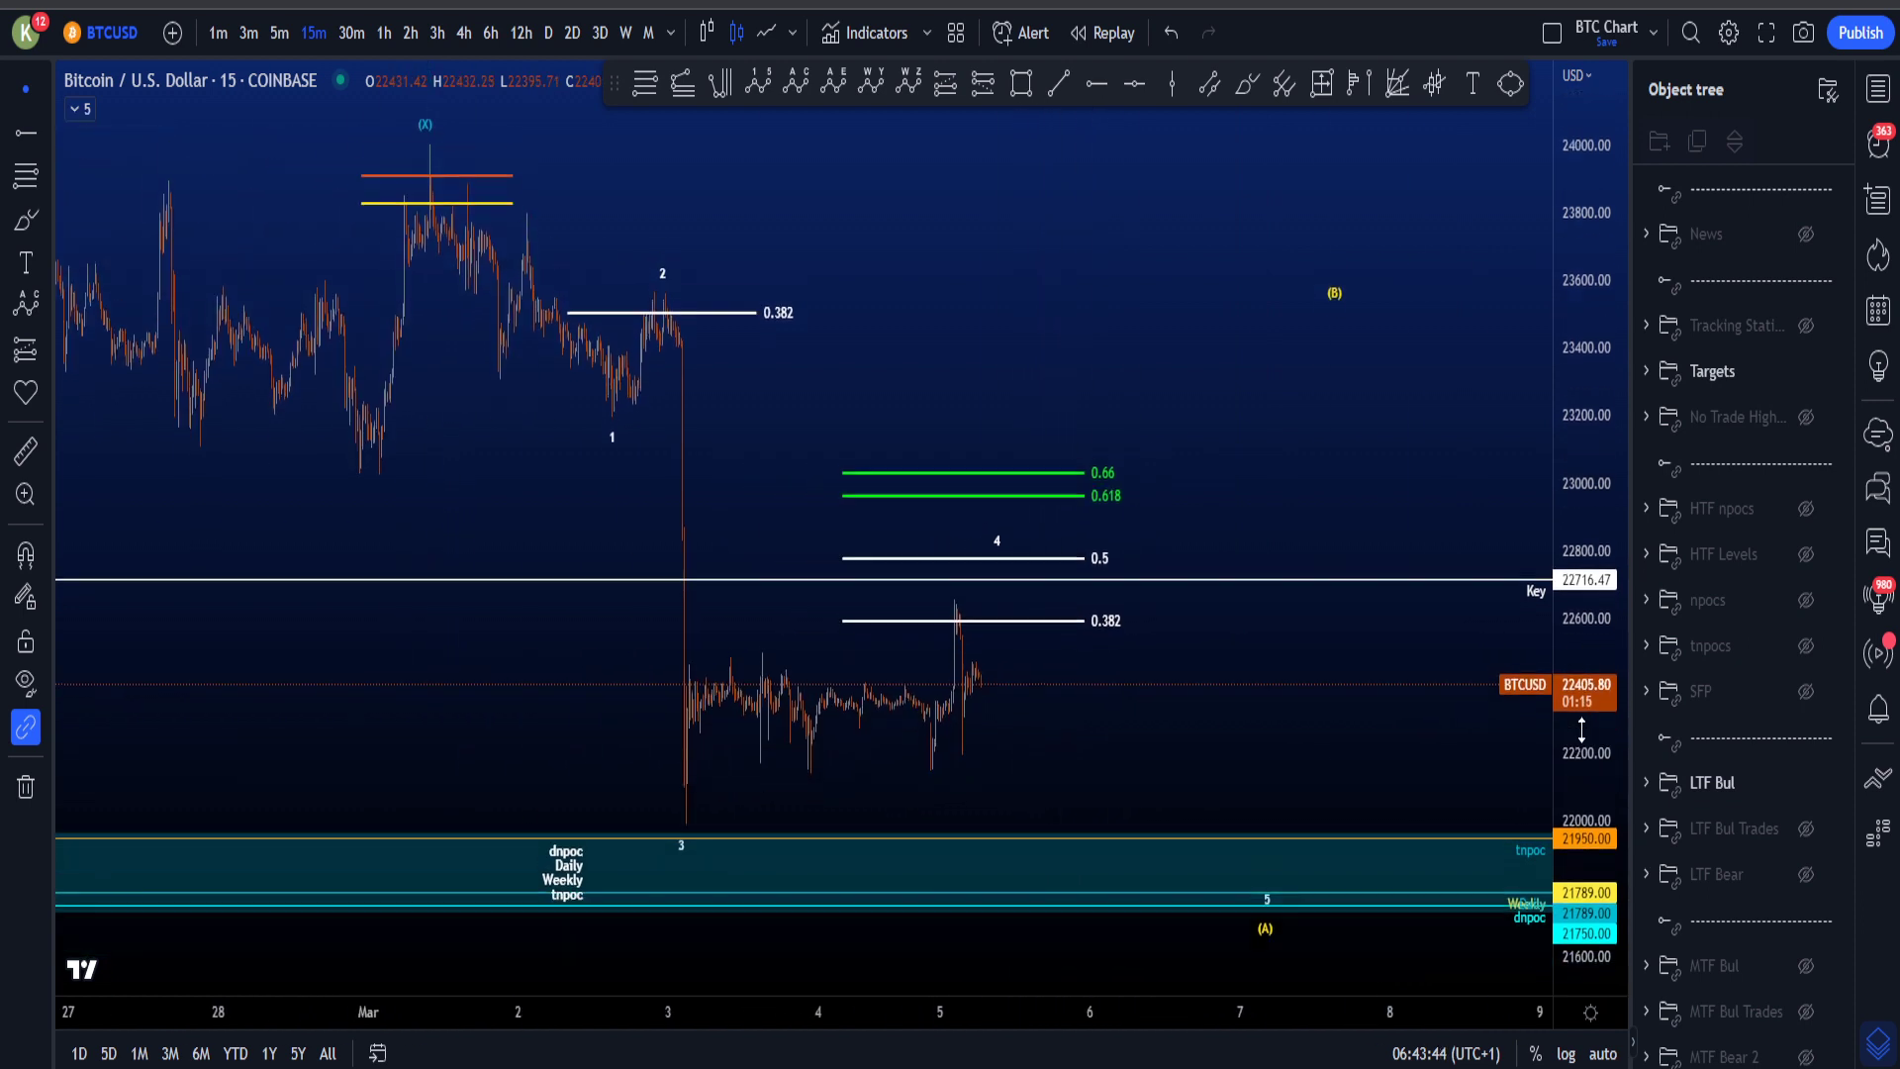
drag(1316, 755, 1287, 749)
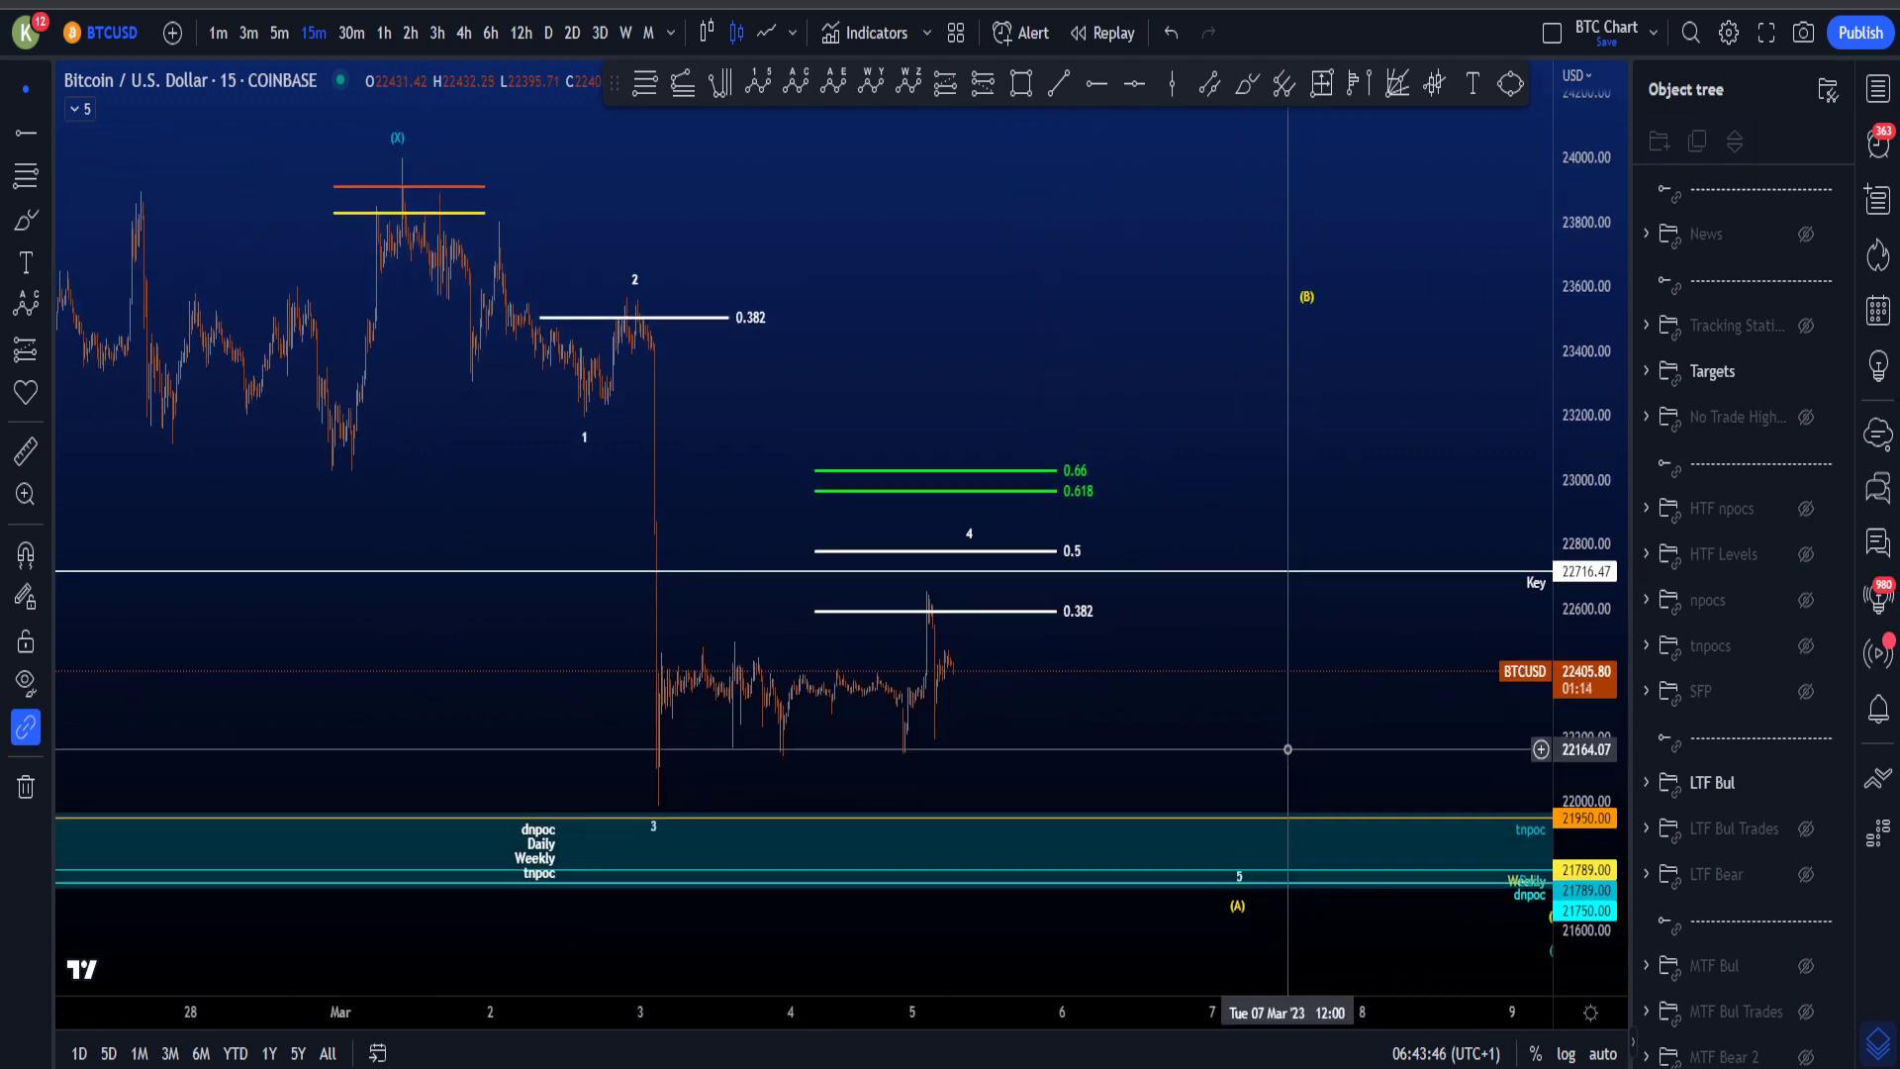
click(1807, 832)
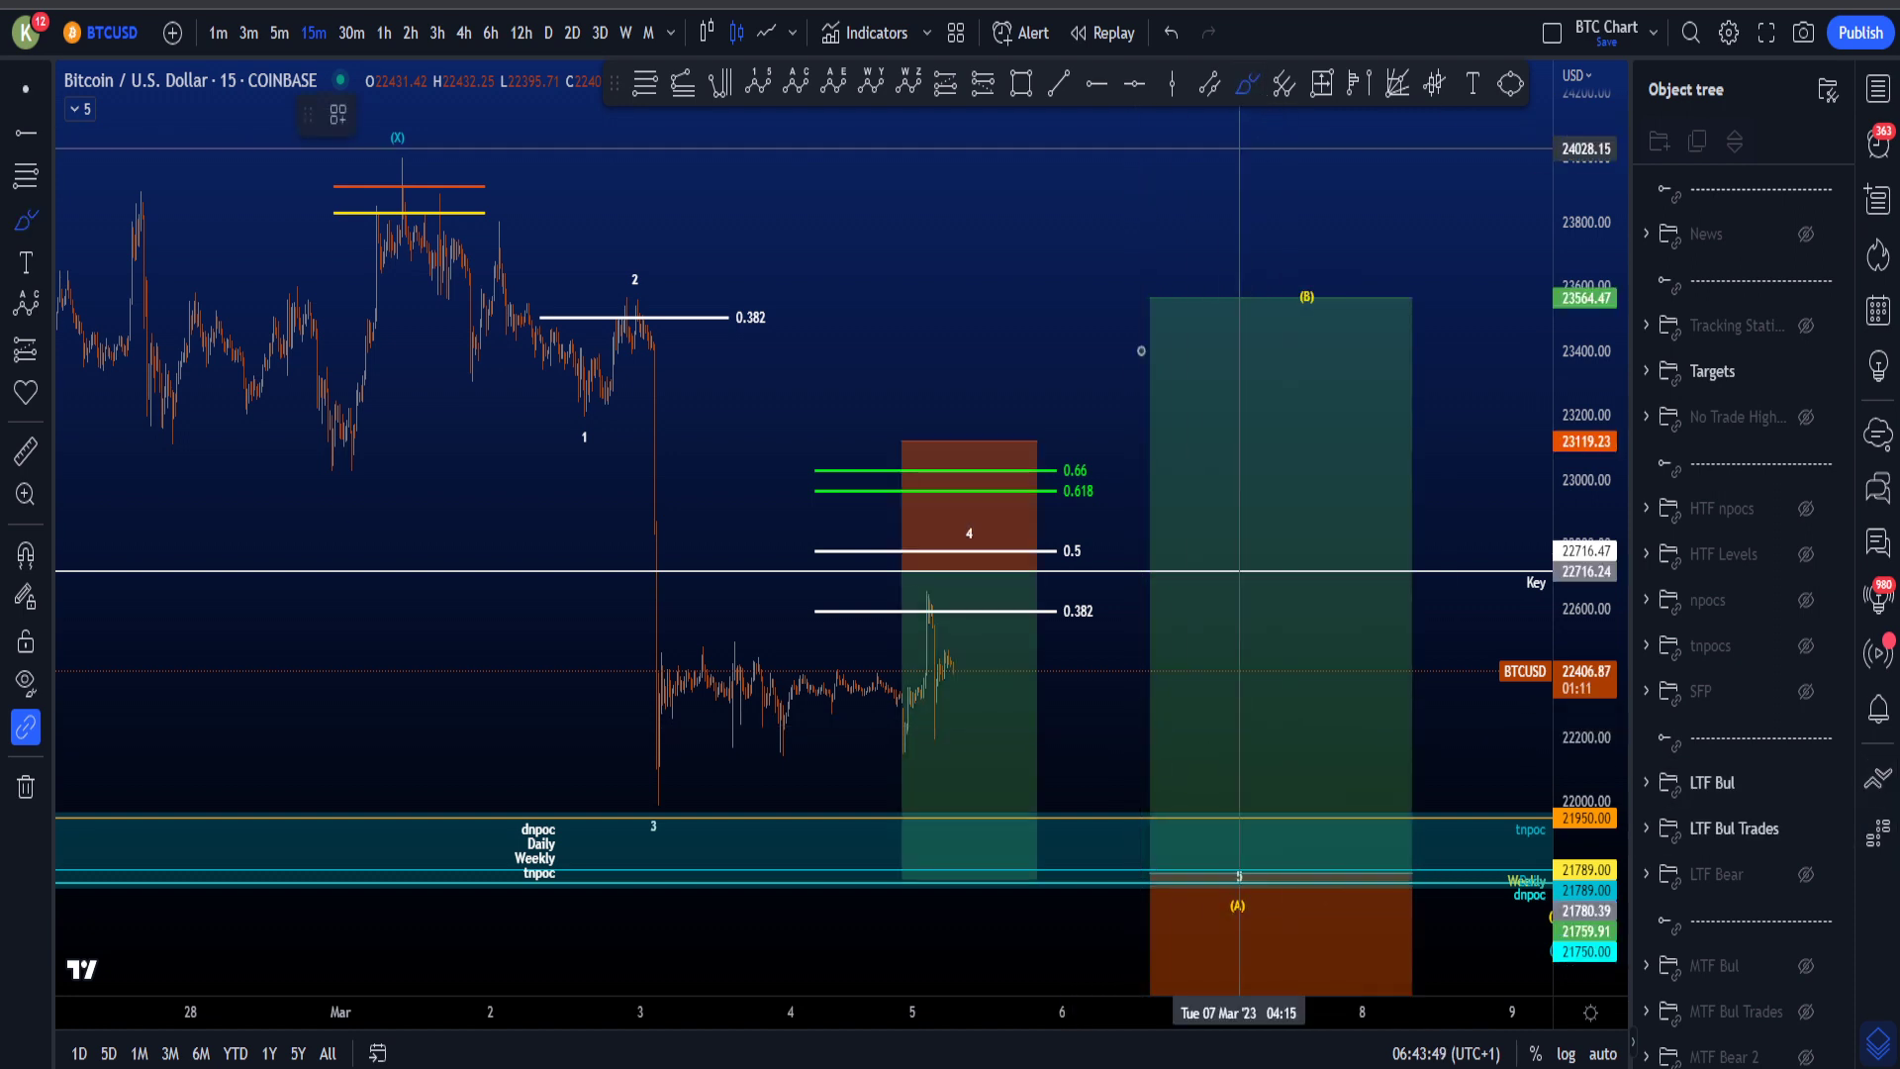
Step: Circle the wave 3 drop and mark the rise into the wave 4 area with the brush, undoing each stroke
scroll(1123, 468, down, 2)
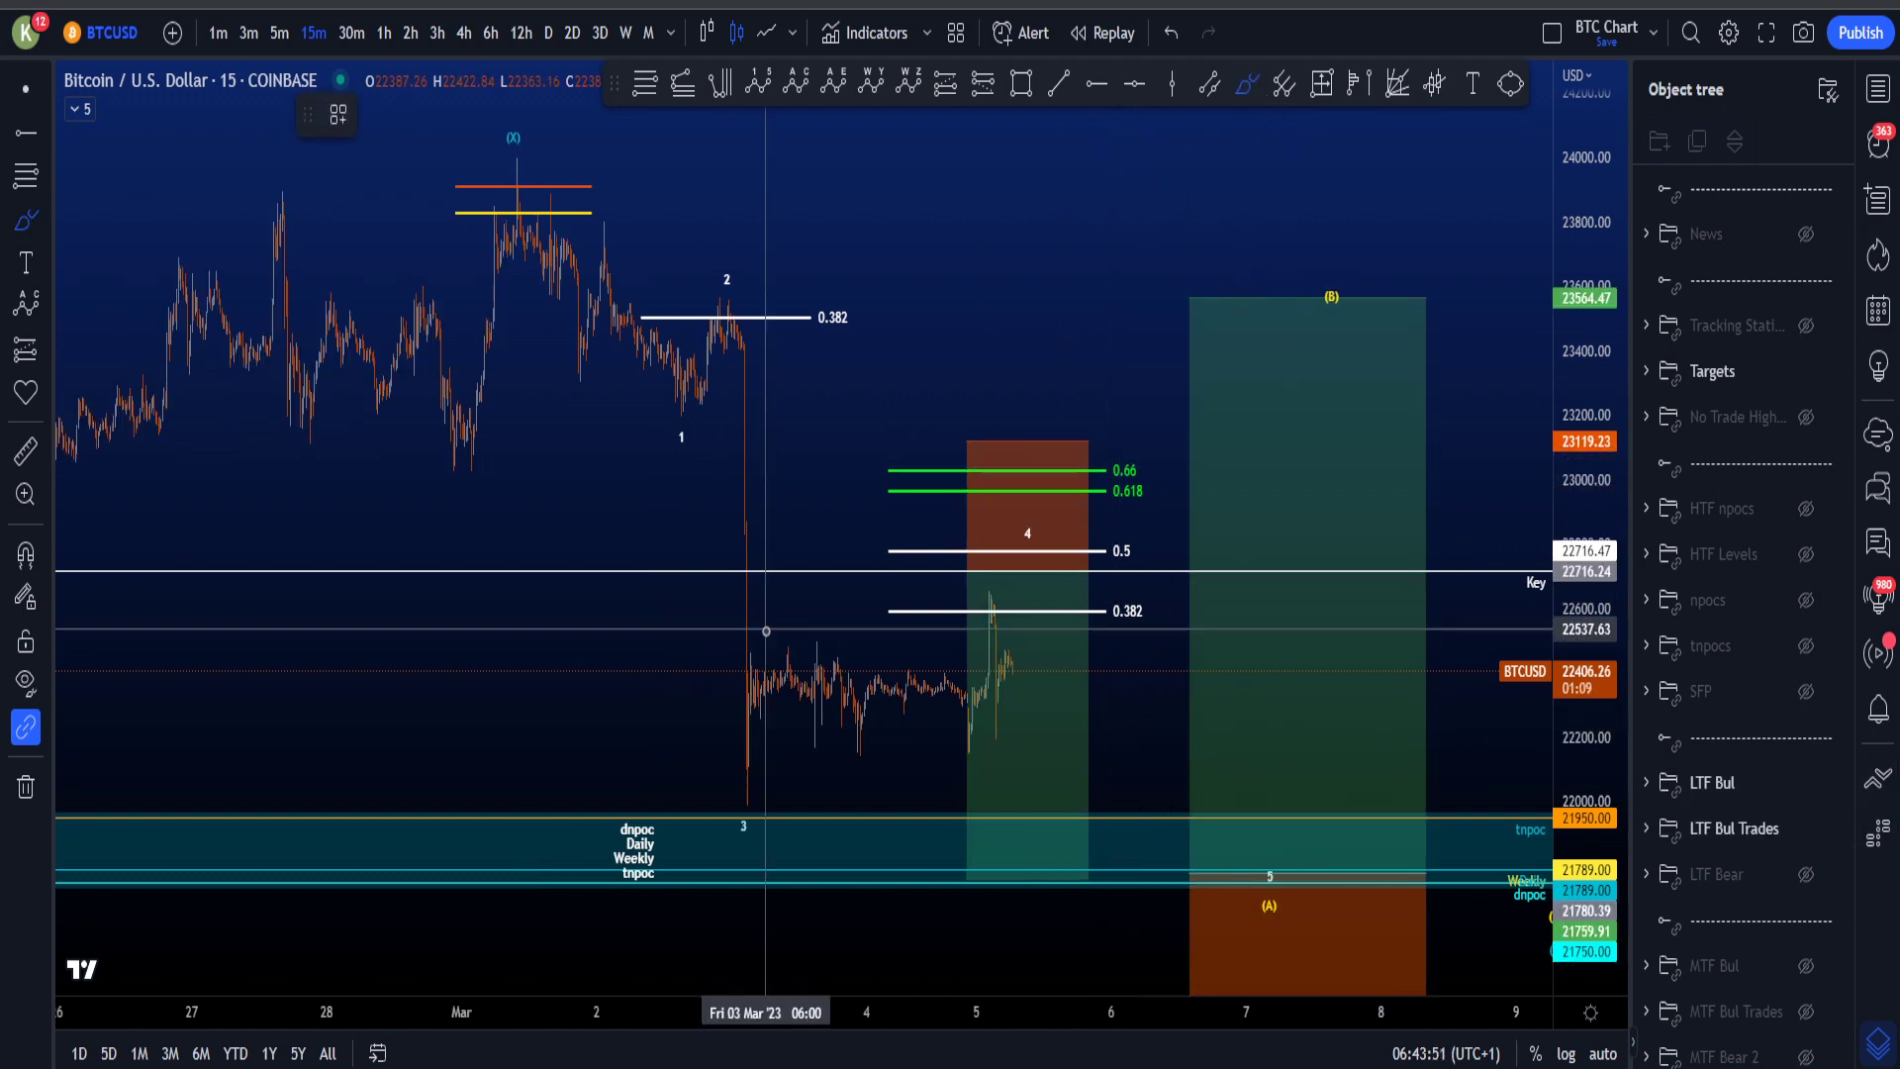
mouse_move(774, 641)
mouse_down()
mouse_move(705, 574)
mouse_move(744, 402)
mouse_move(805, 473)
mouse_up()
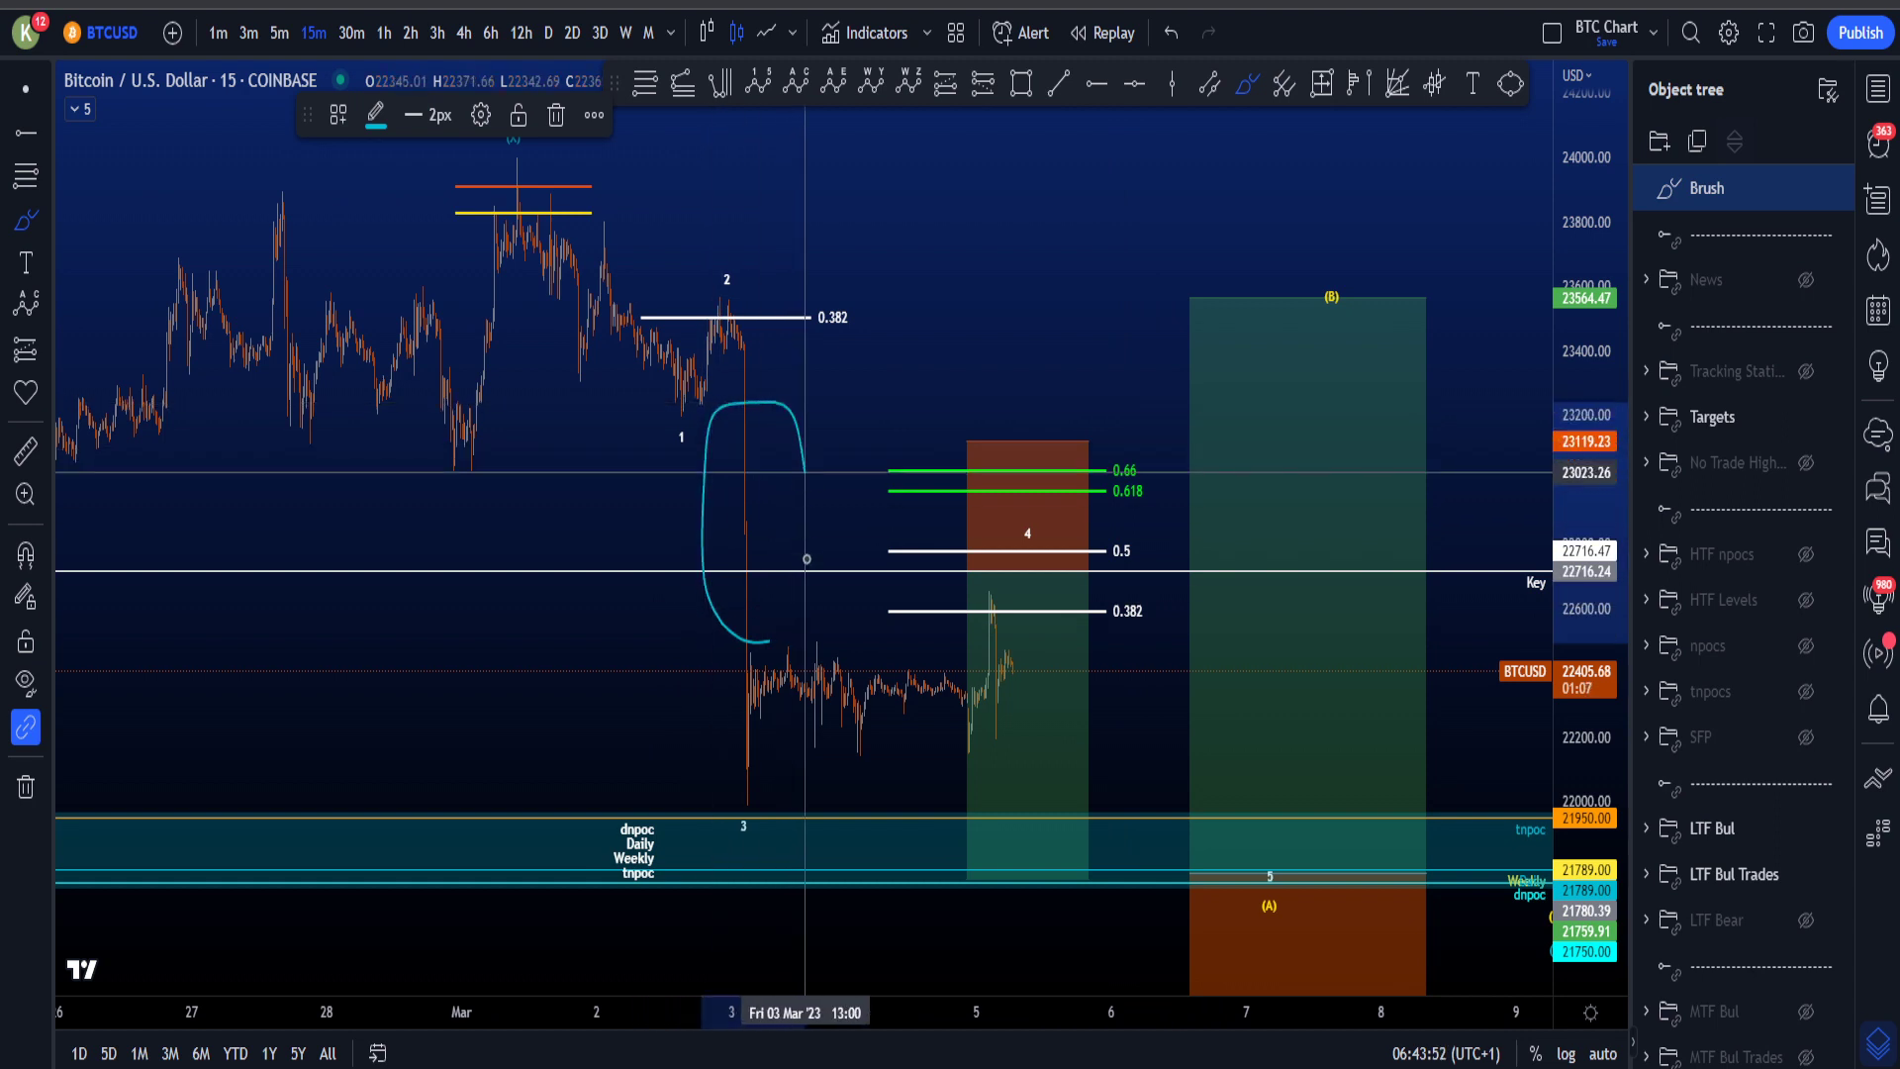
key(ctrl+z)
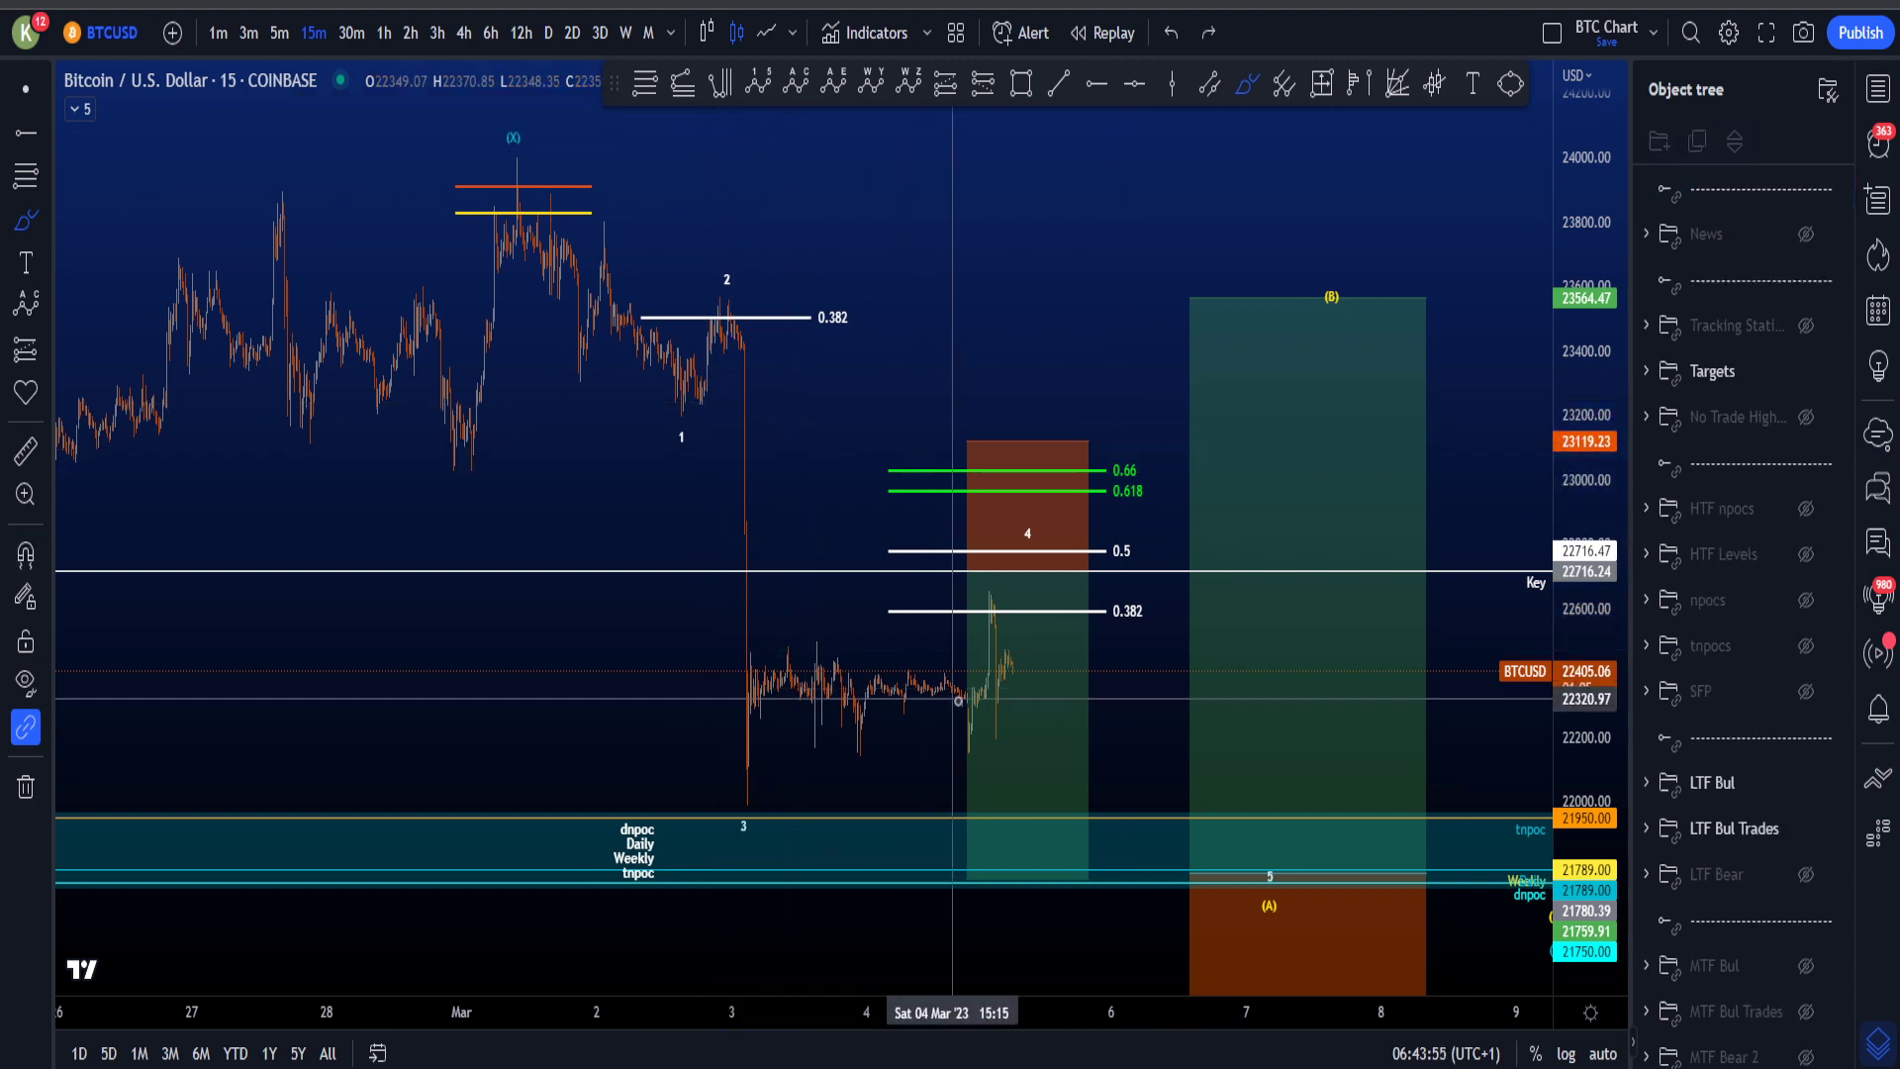
drag(960, 693, 1032, 440)
key(ctrl+z)
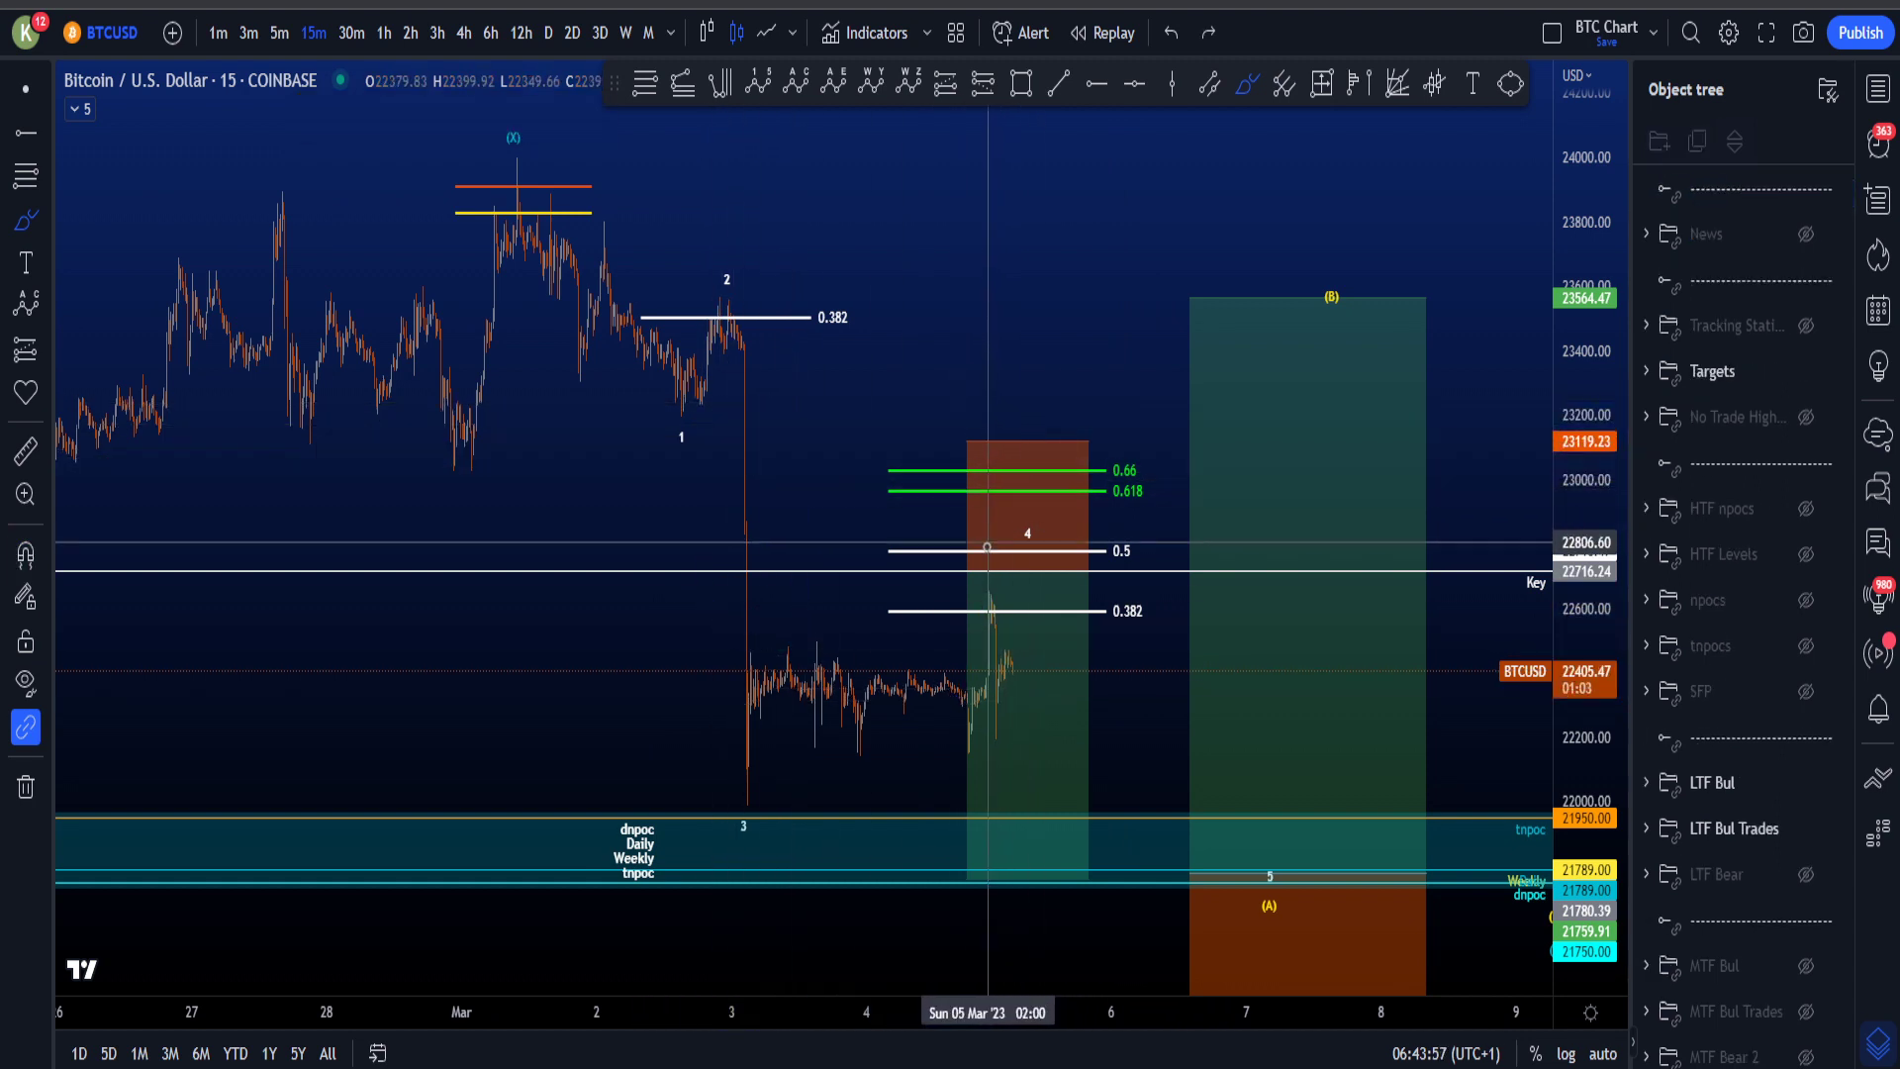
drag(1027, 510, 1029, 531)
key(ctrl+z)
Step: Circle the (Y) low on the Key level and the short trade's target with the brush, undoing each circle
scroll(1027, 535, down, 2)
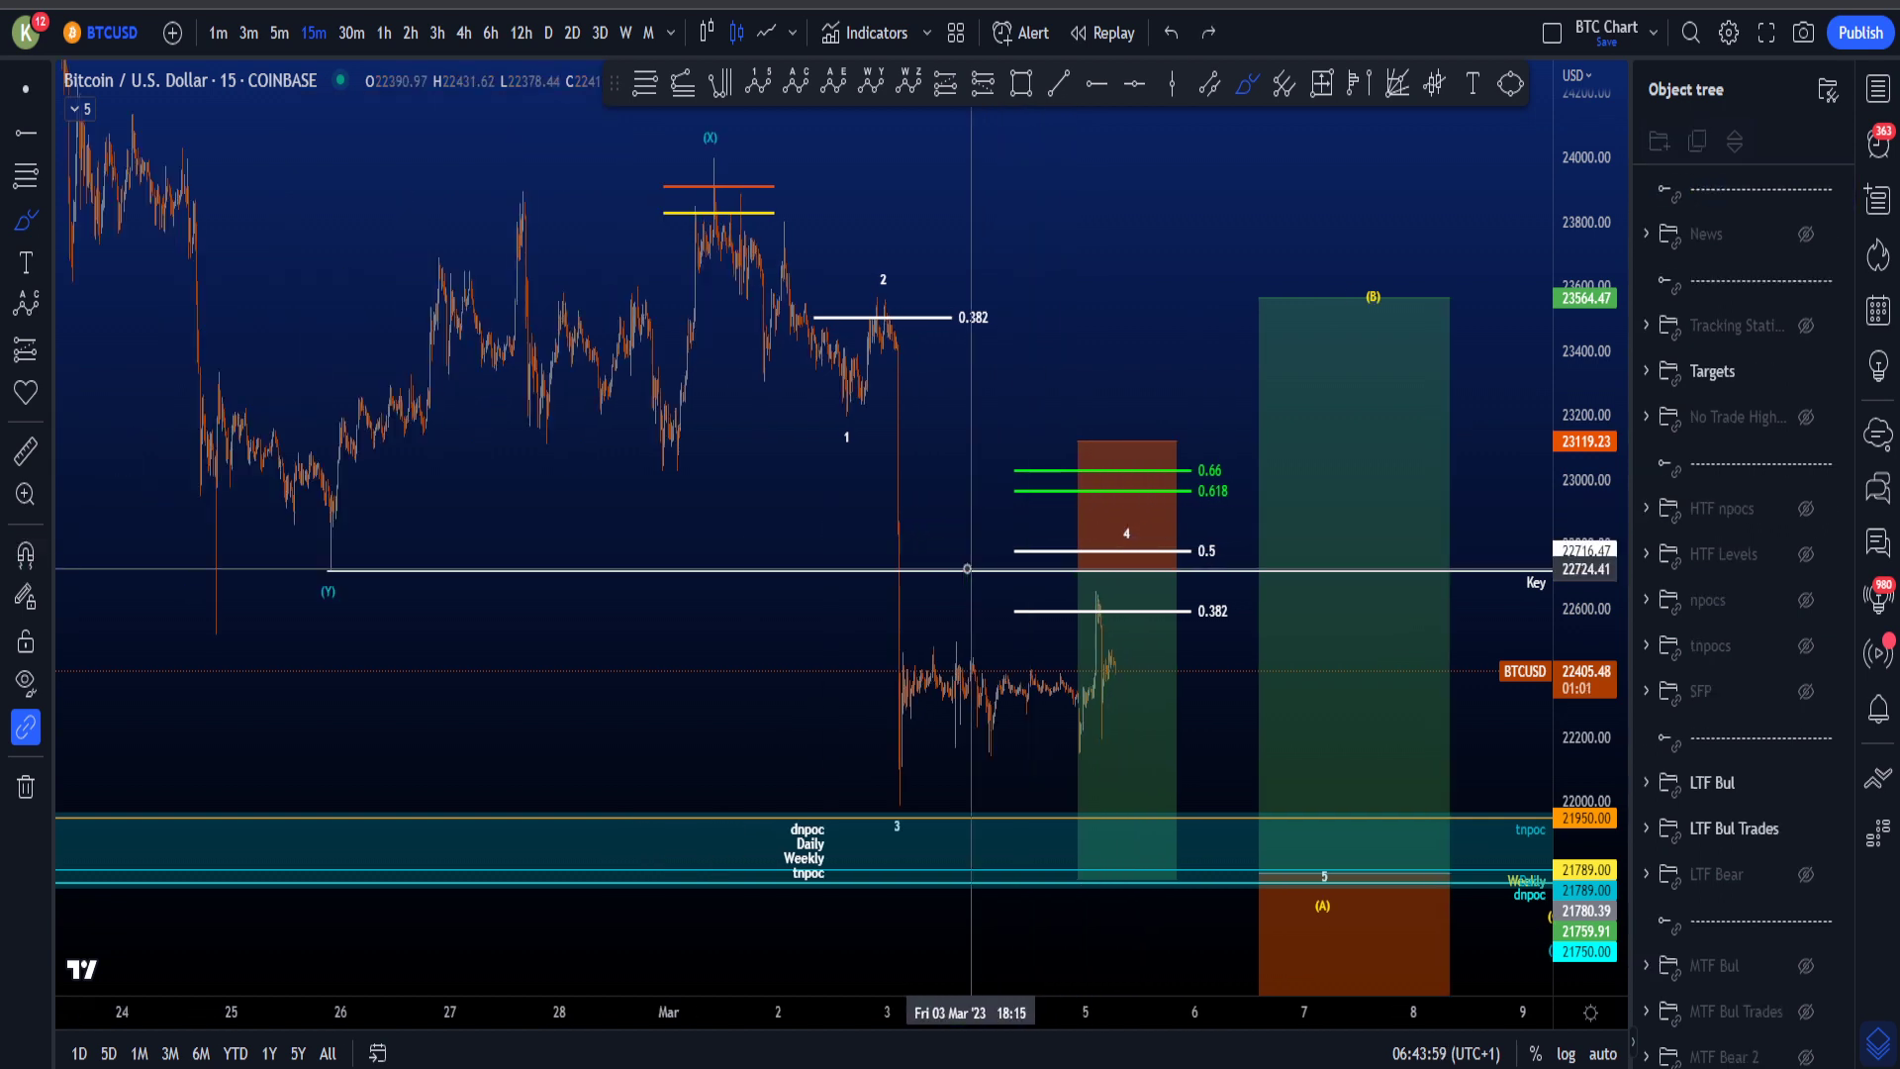
drag(307, 559, 326, 583)
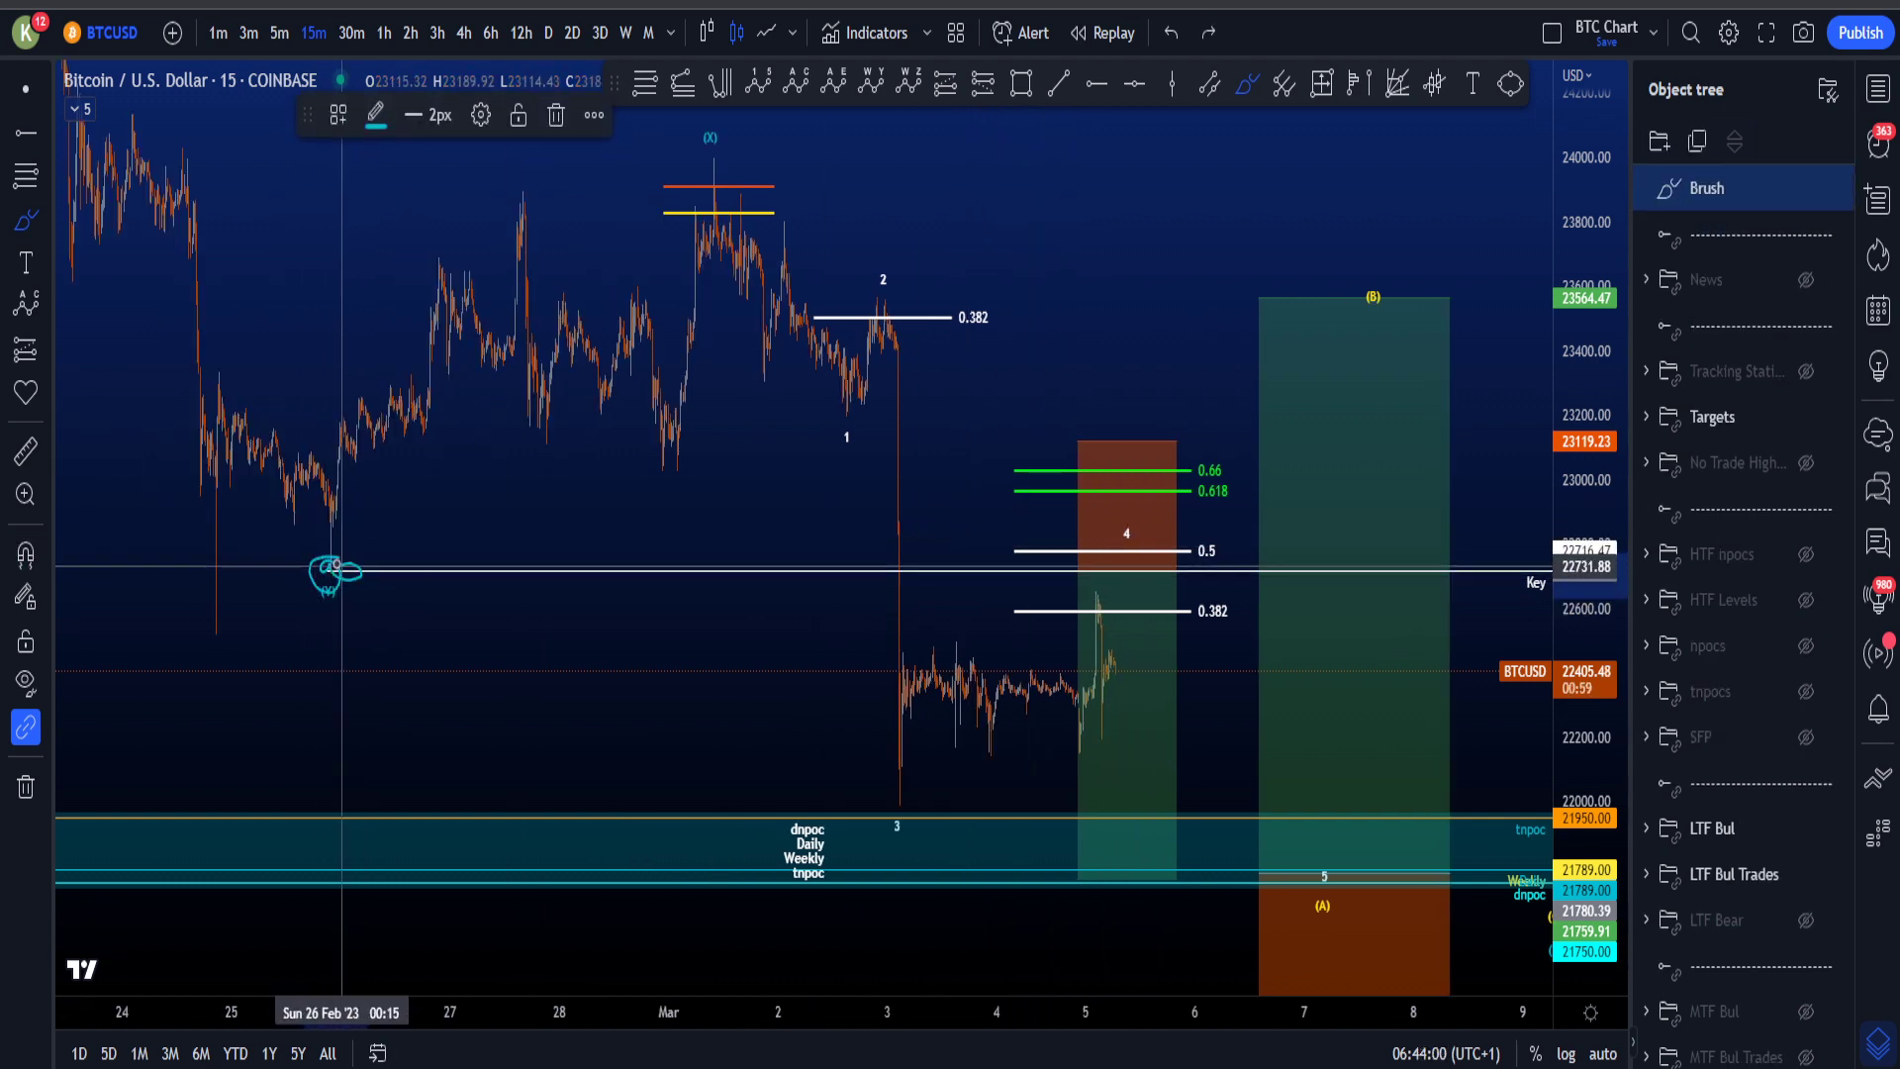
key(ctrl+z)
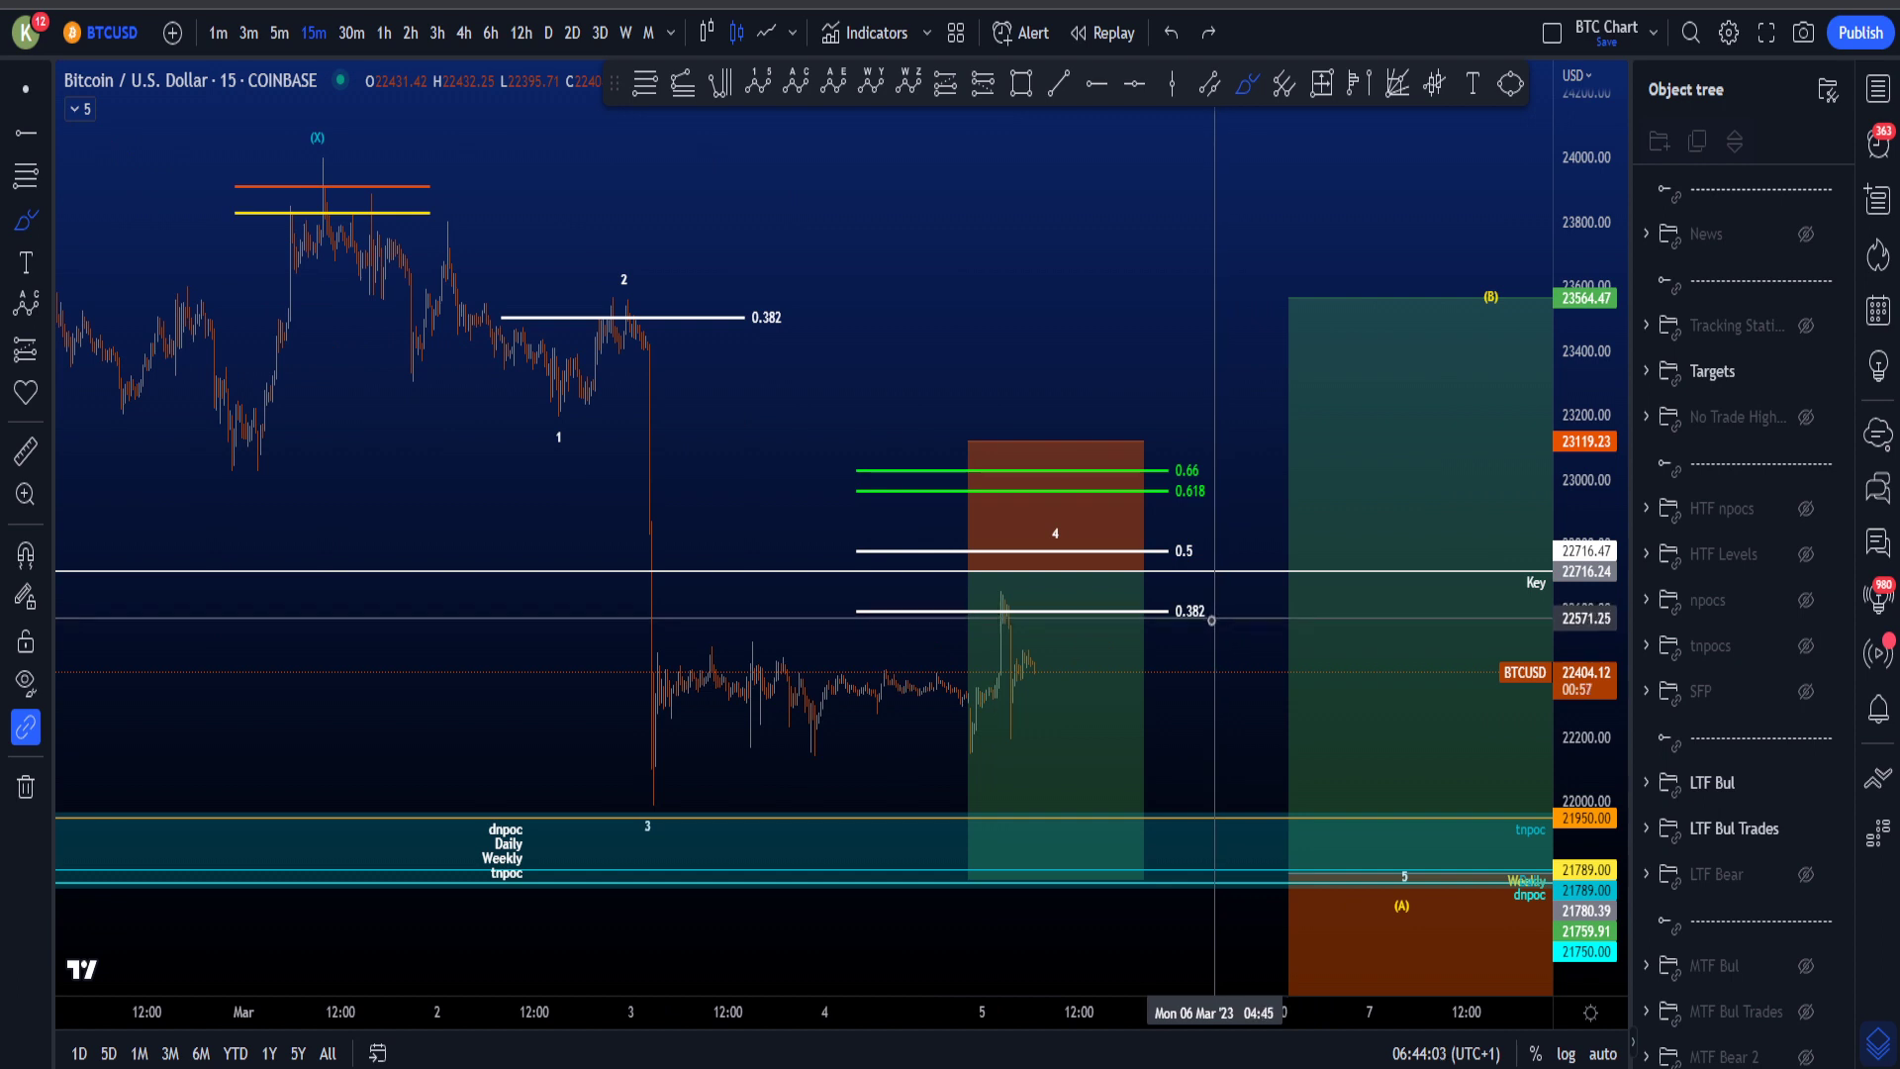
mouse_move(1146, 896)
mouse_down()
mouse_move(1061, 906)
mouse_move(1053, 873)
mouse_up()
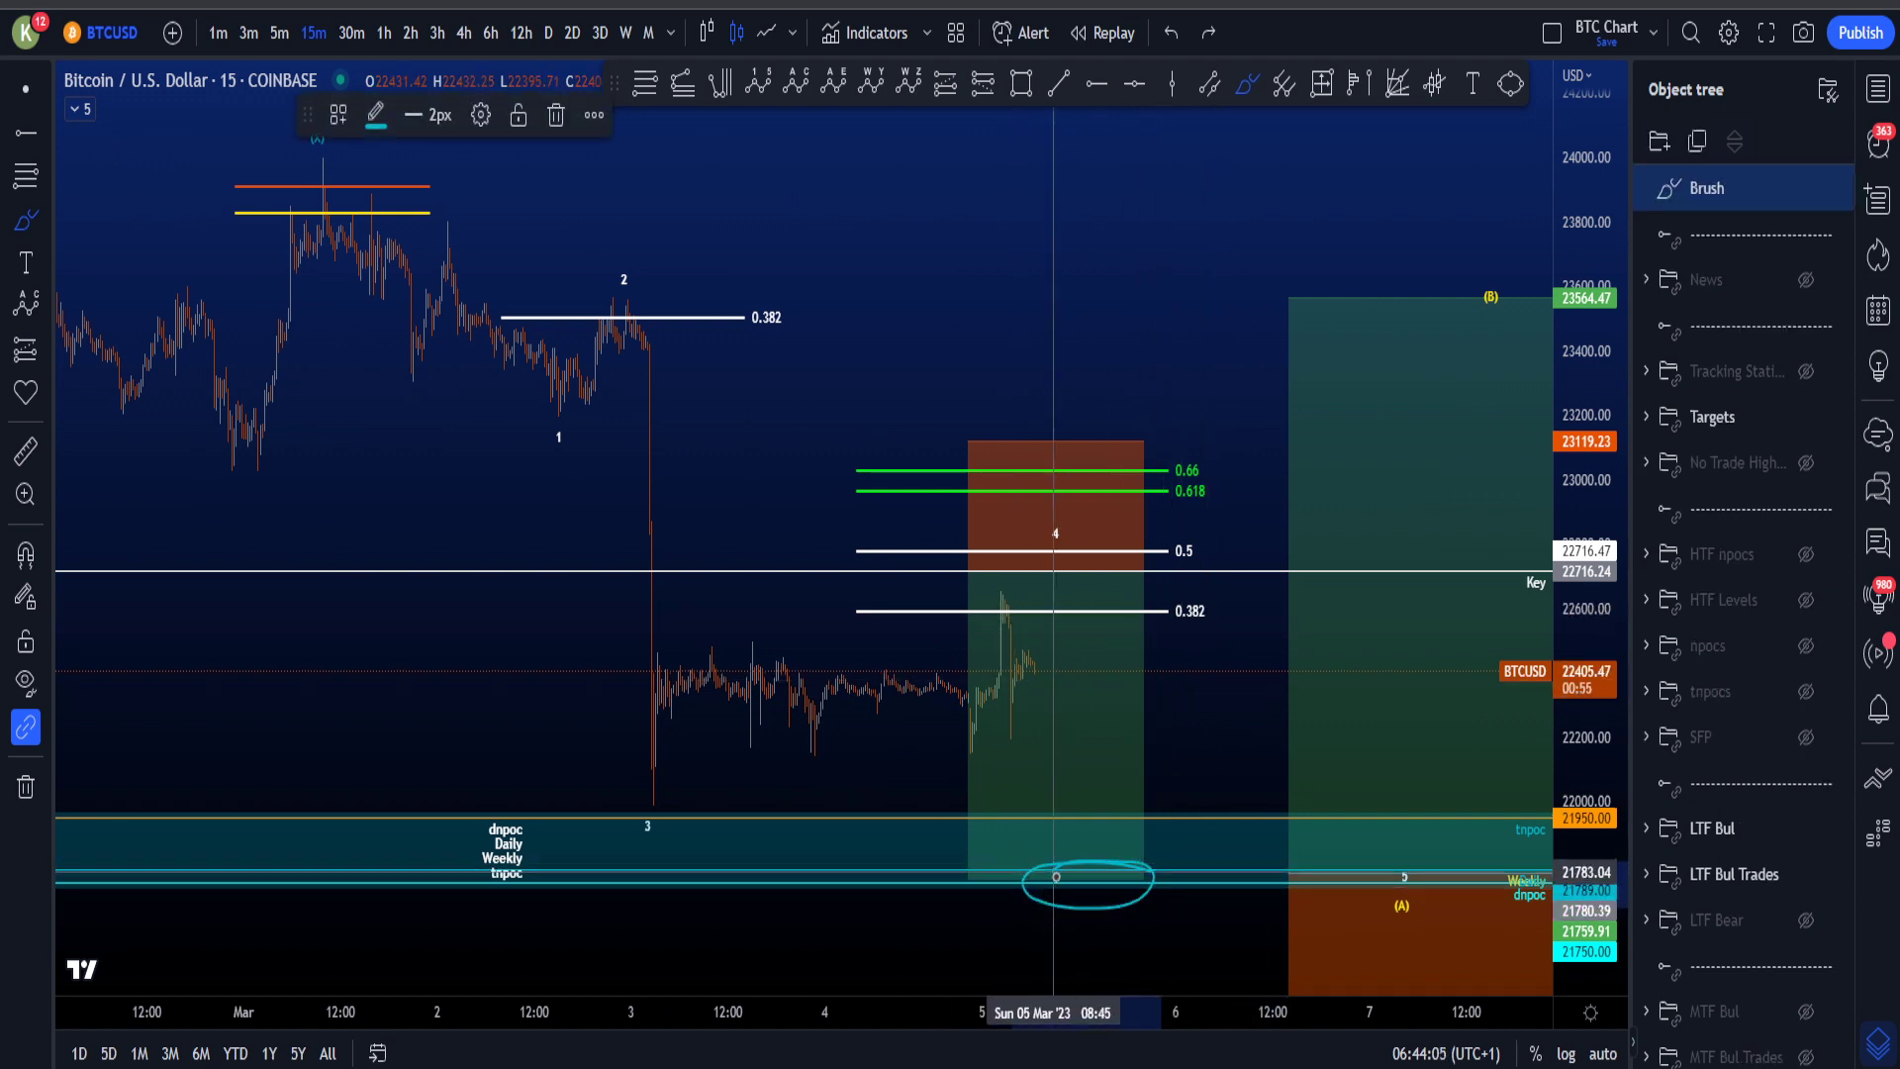
key(ctrl+z)
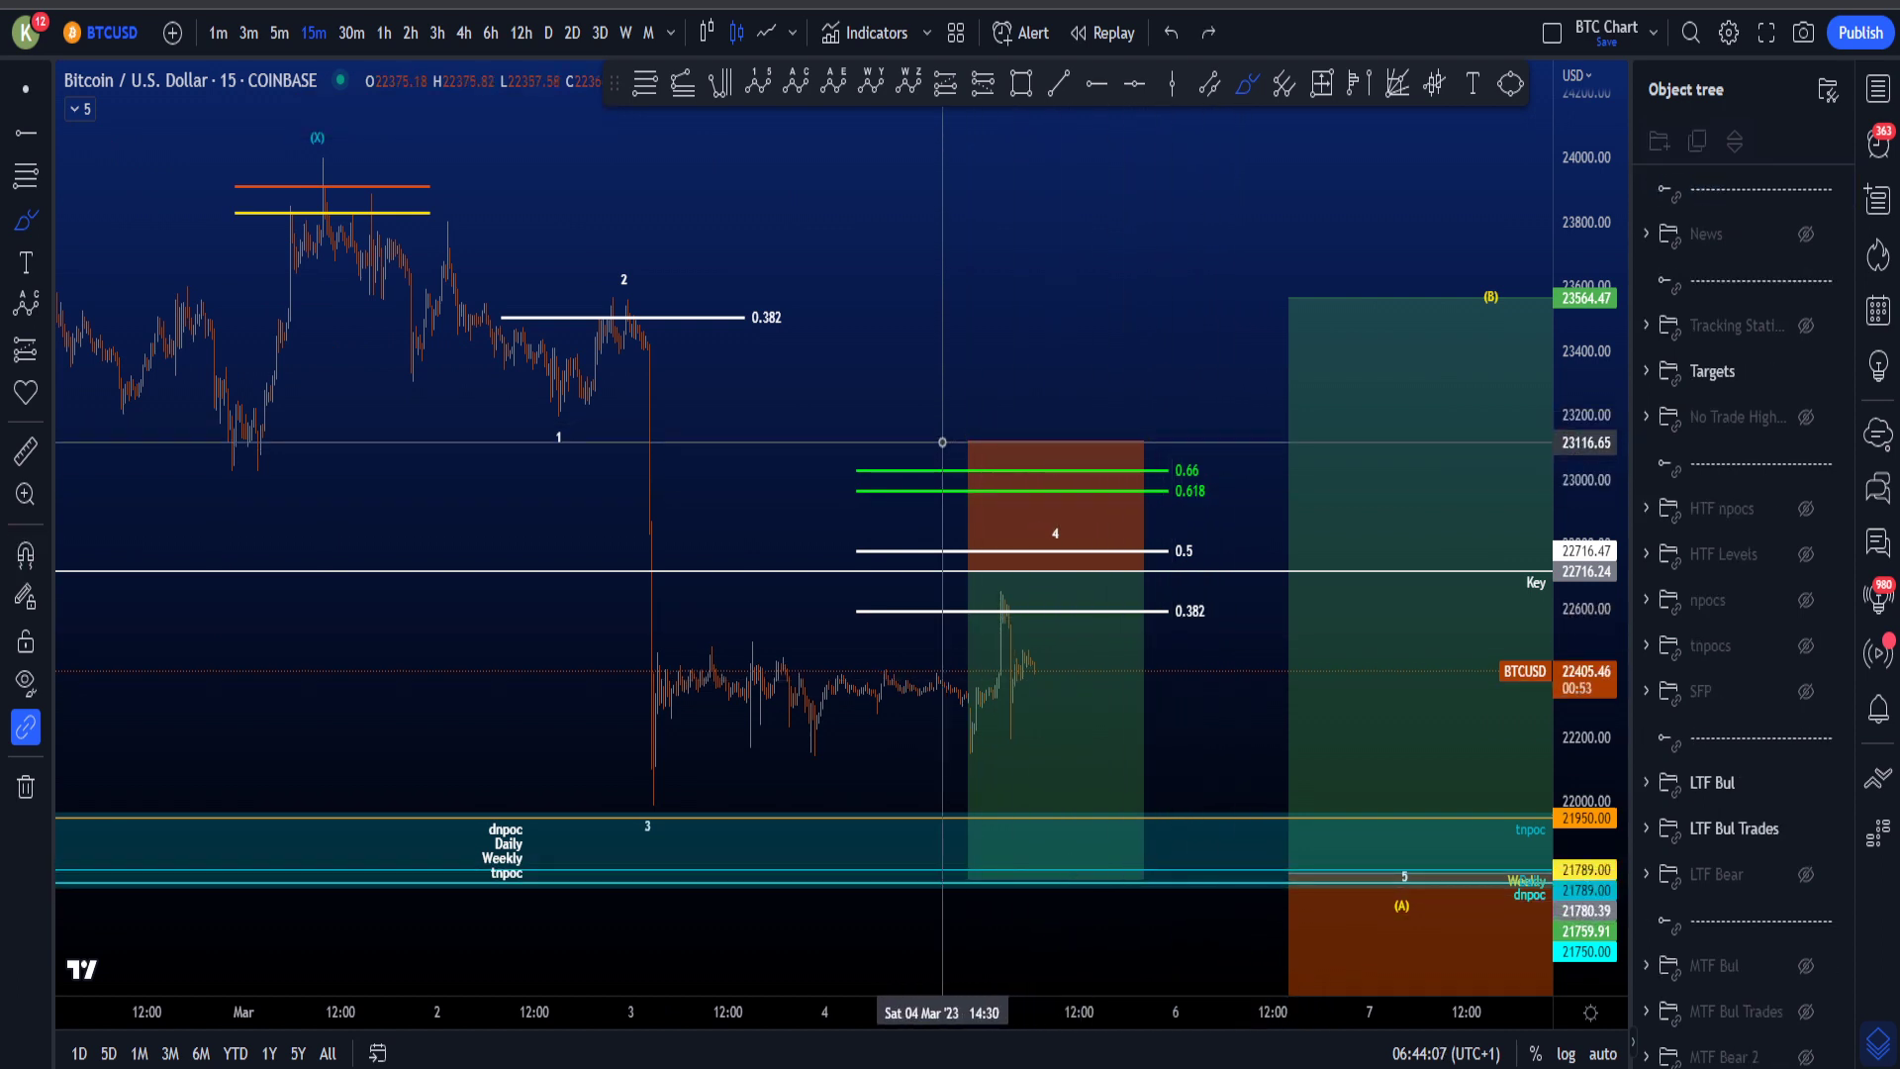
Step: Circle the 0.618–0.66 retracement zone inside the short trade's stop area with the brush, and undo the circle
scroll(940, 441, down, 1)
mouse_move(1248, 454)
mouse_down()
mouse_move(1233, 495)
mouse_move(834, 443)
mouse_move(1257, 452)
mouse_up()
key(ctrl+z)
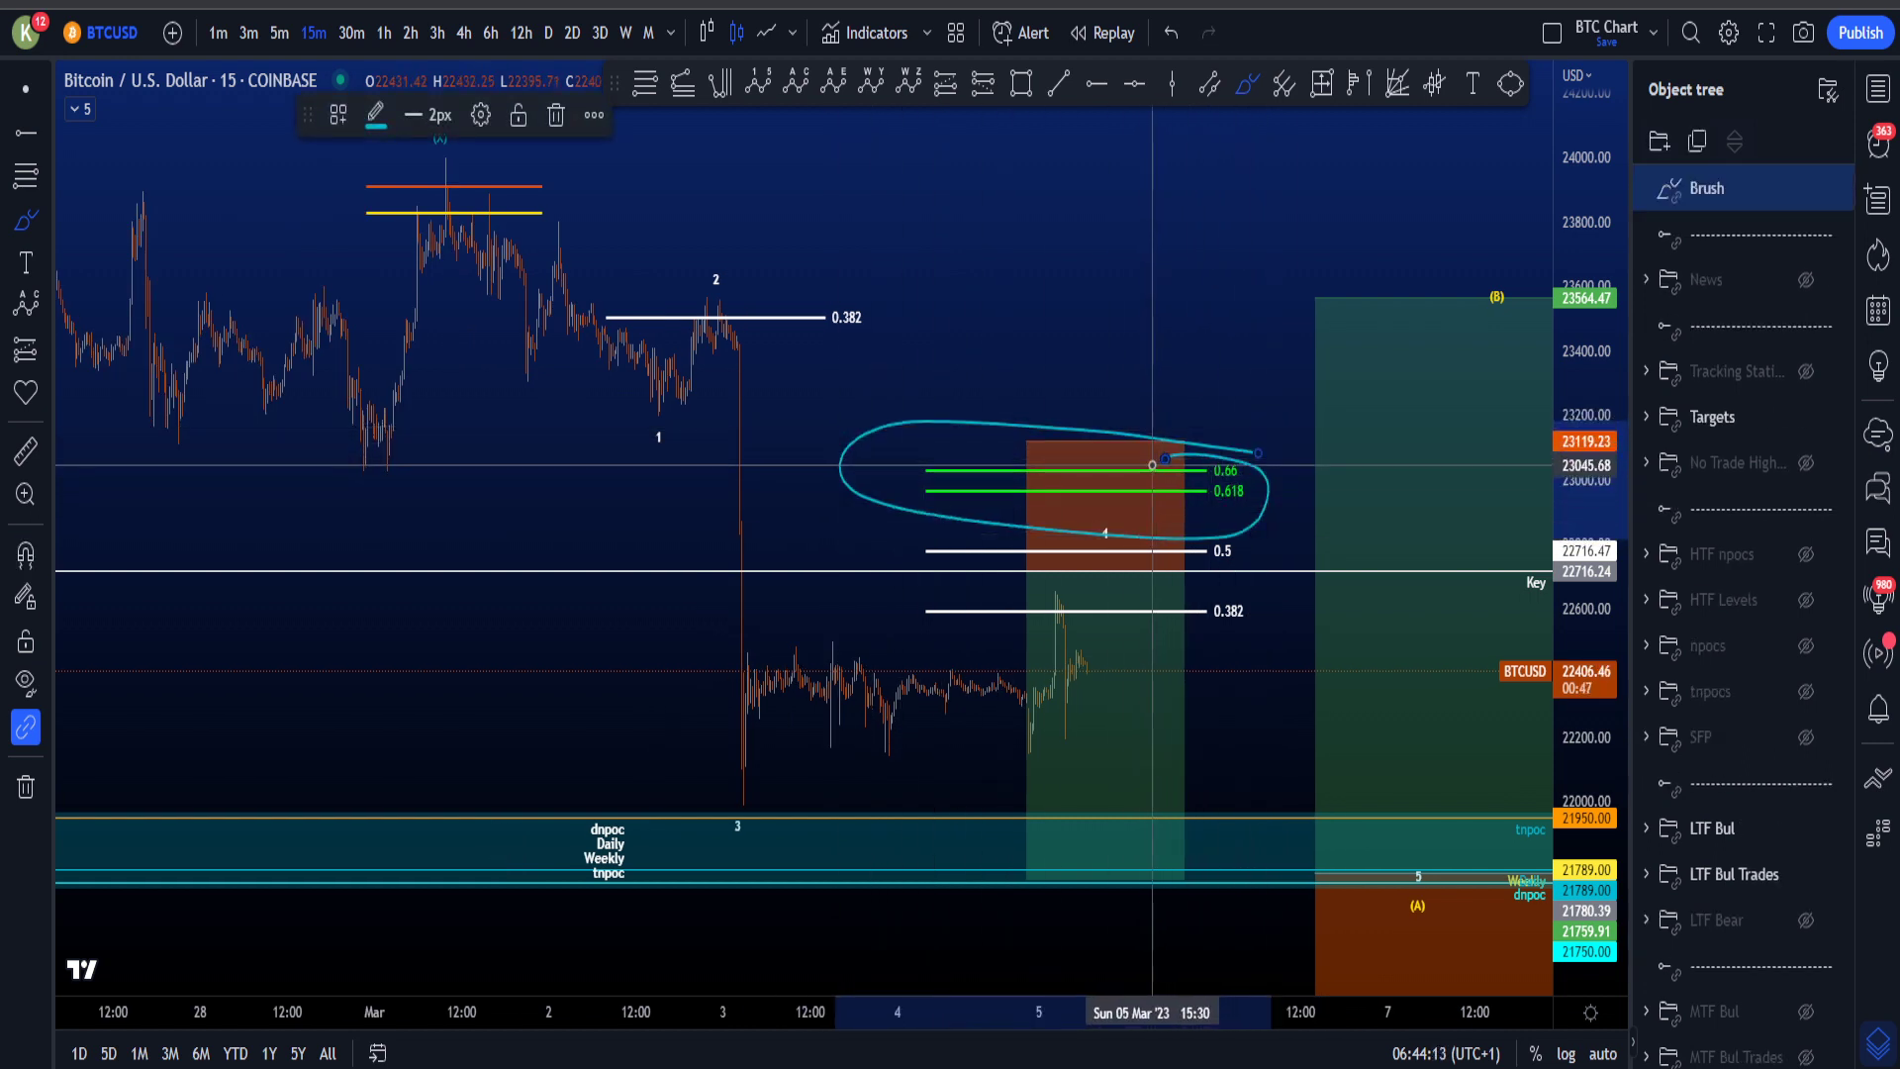
Step: Undo the circle around the 0.618–0.66 retracement zone, scribble along both levels with the brush, and undo the scribble
key(ctrl+z)
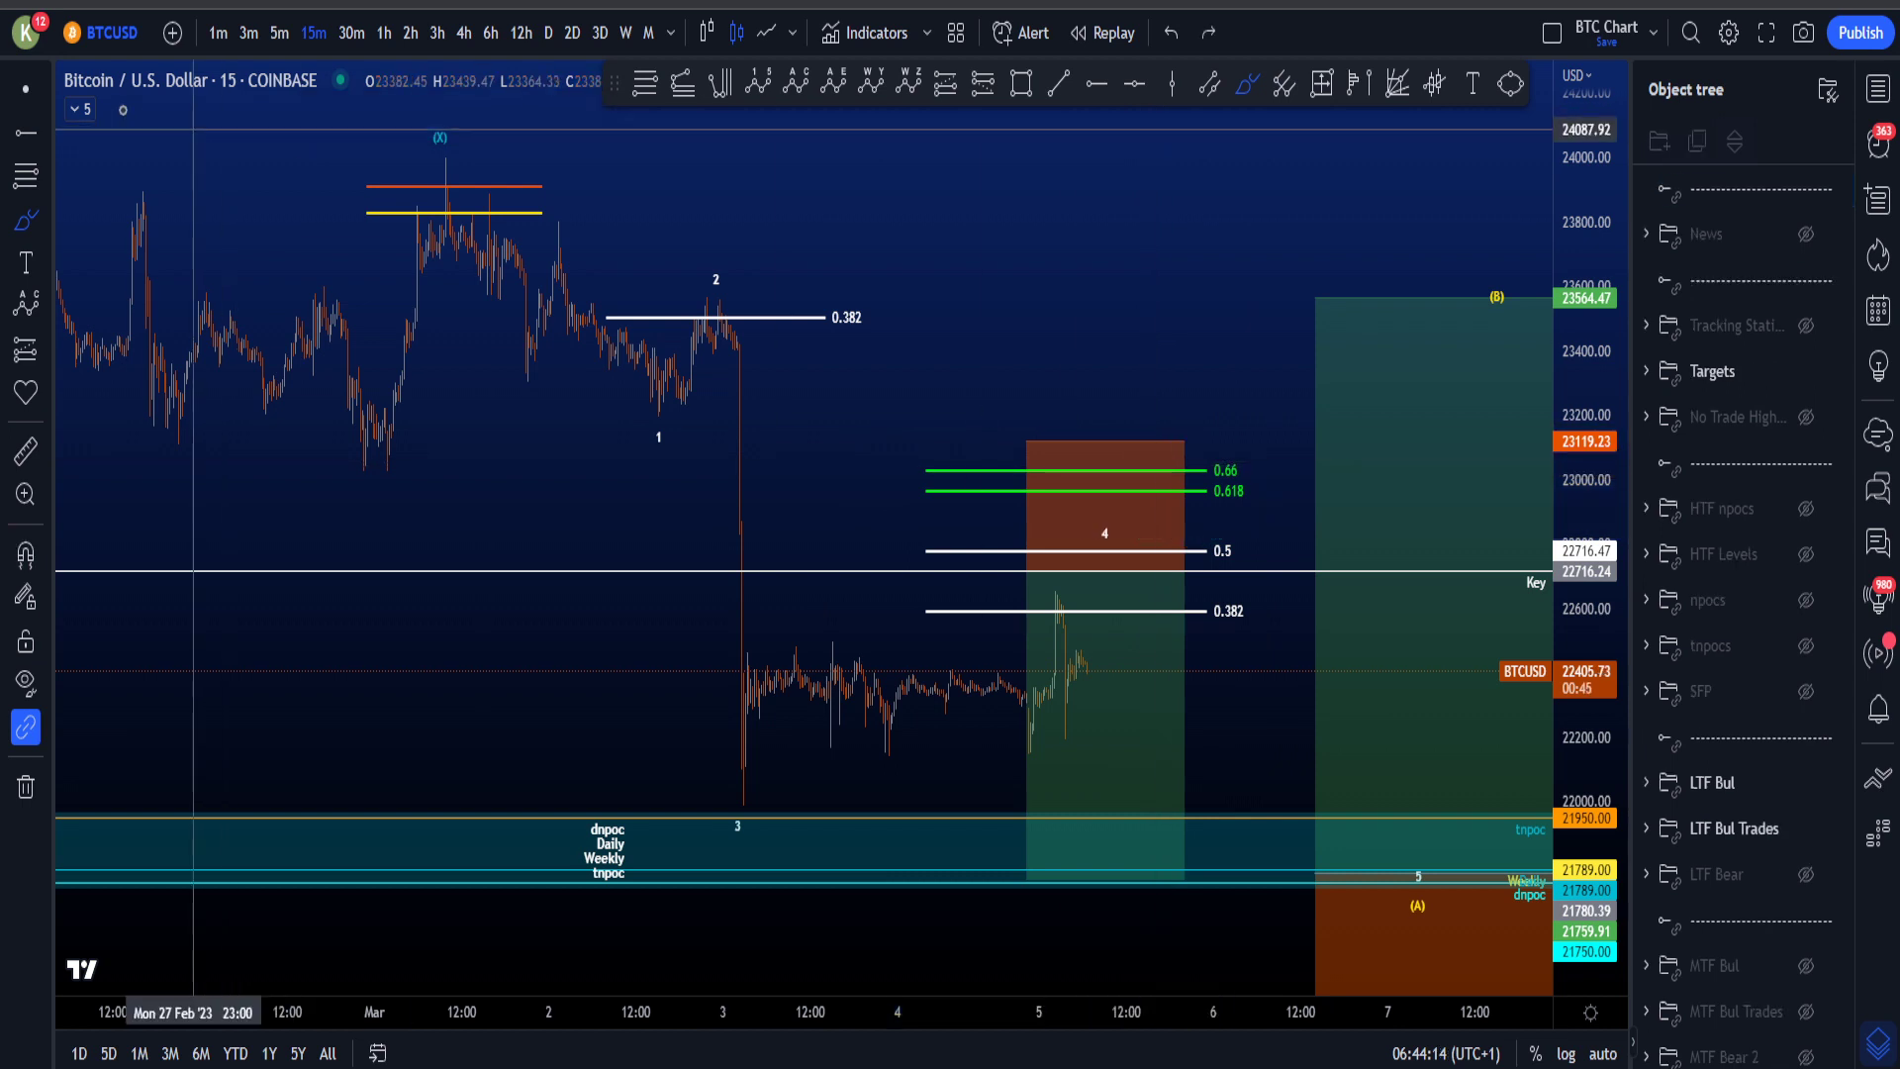
mouse_move(1065, 486)
mouse_down()
mouse_move(1166, 490)
mouse_move(963, 458)
mouse_up()
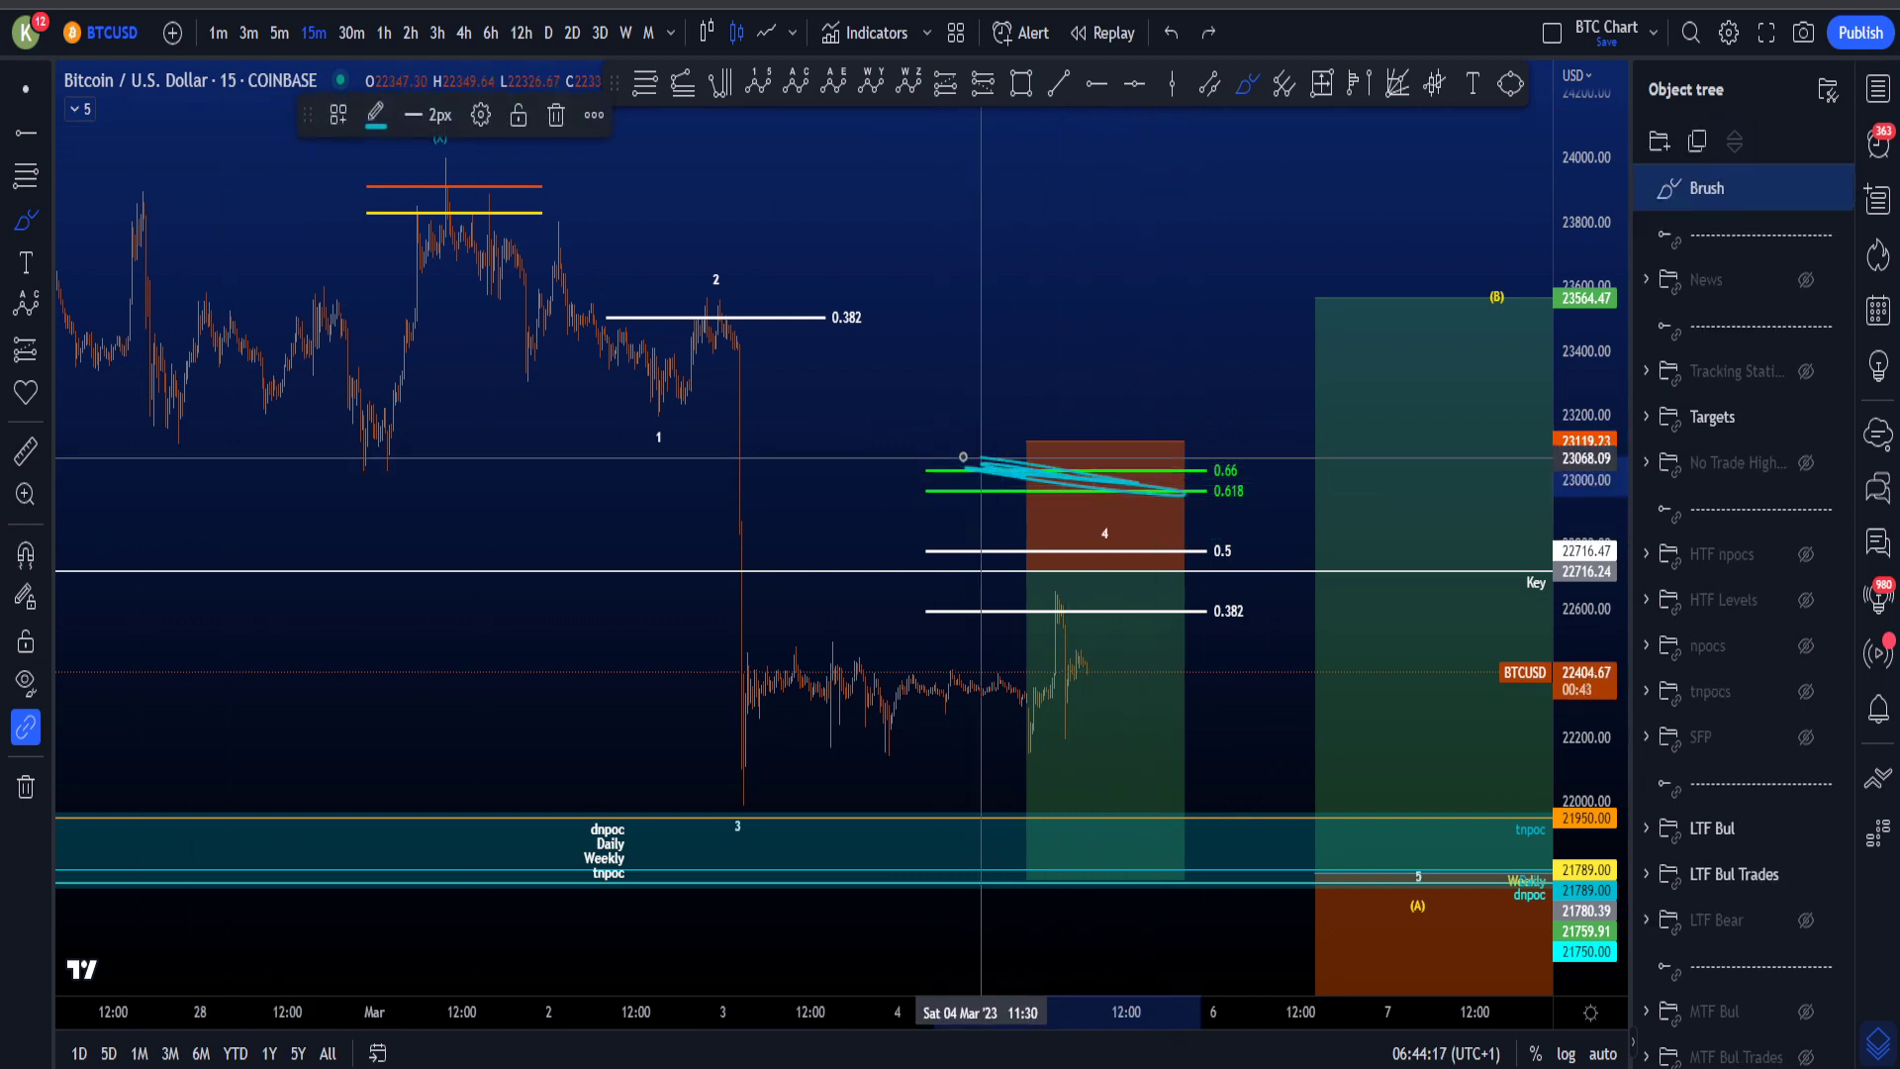
key(ctrl+z)
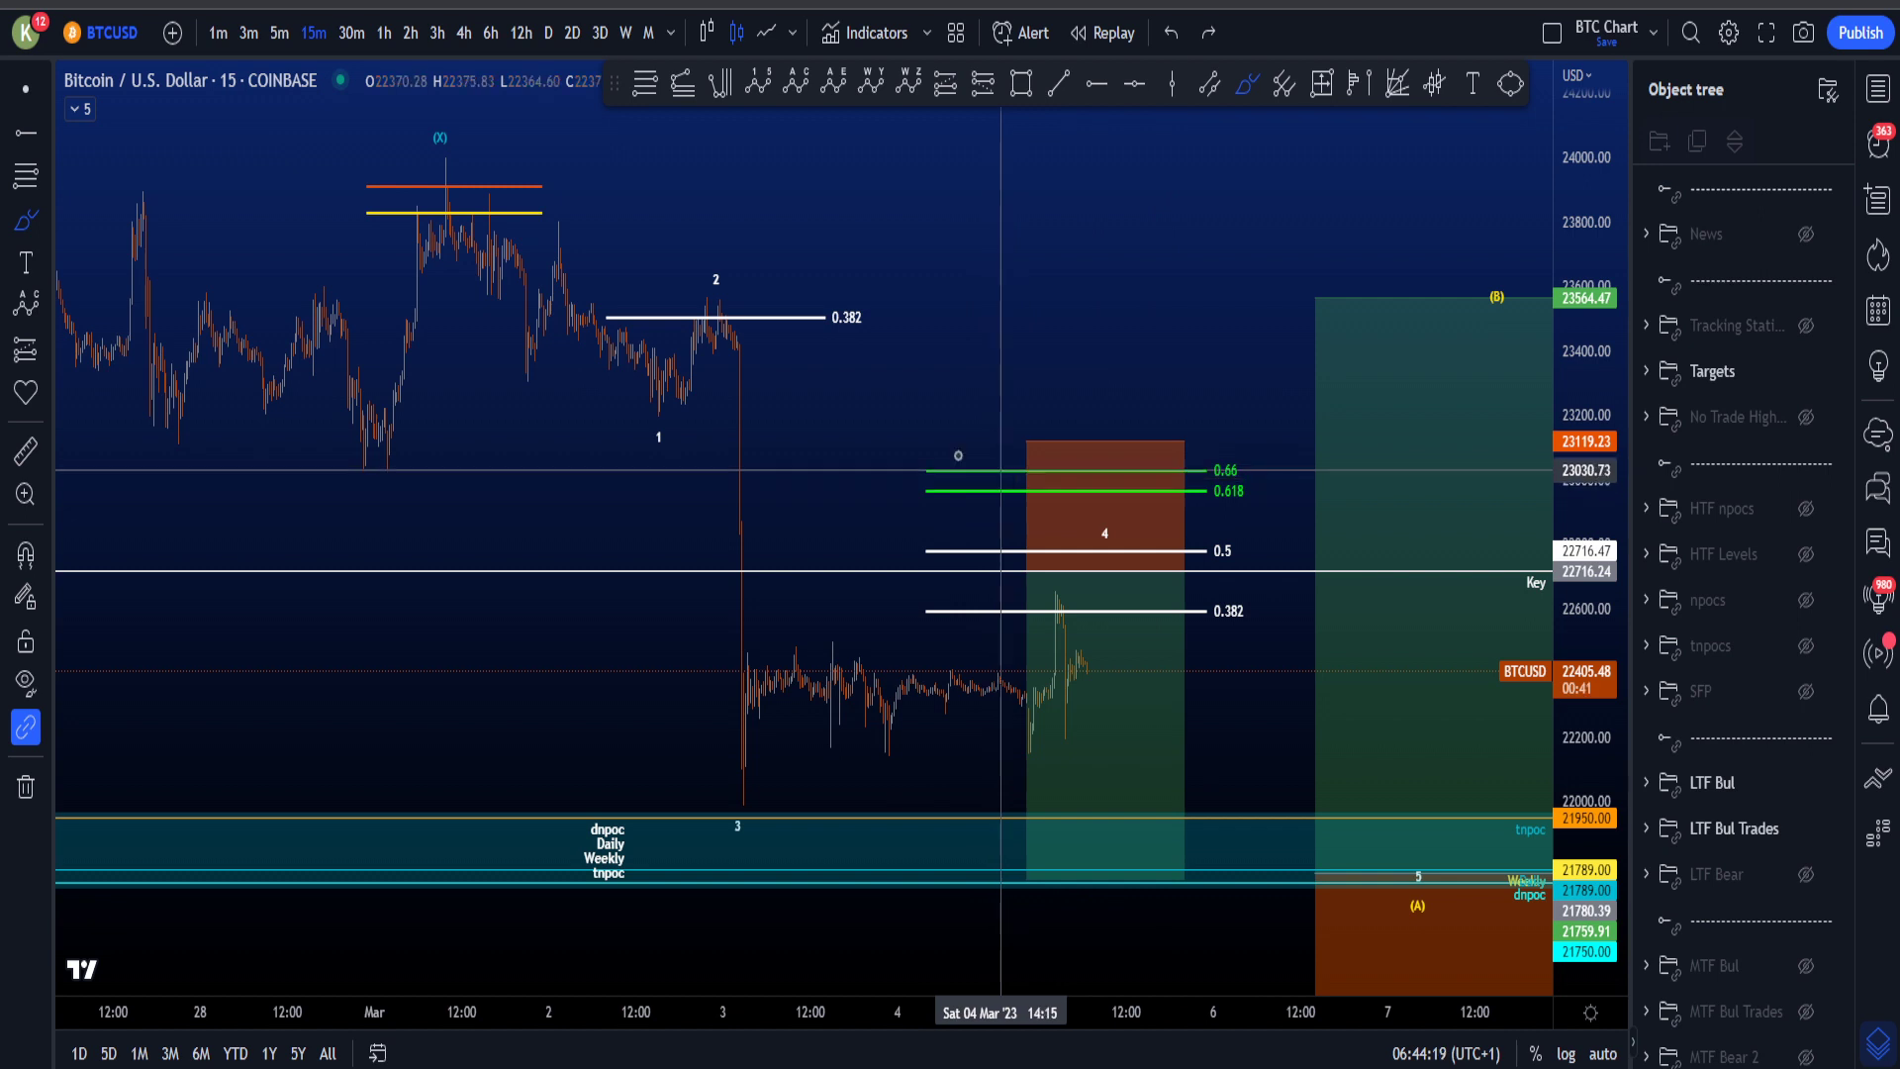
Step: Sketch the decline from (X) to (A) with the brush, first wave by wave and then as a three-leg zigzag, removing the strokes
scroll(958, 455, down, 2)
drag(660, 255, 809, 409)
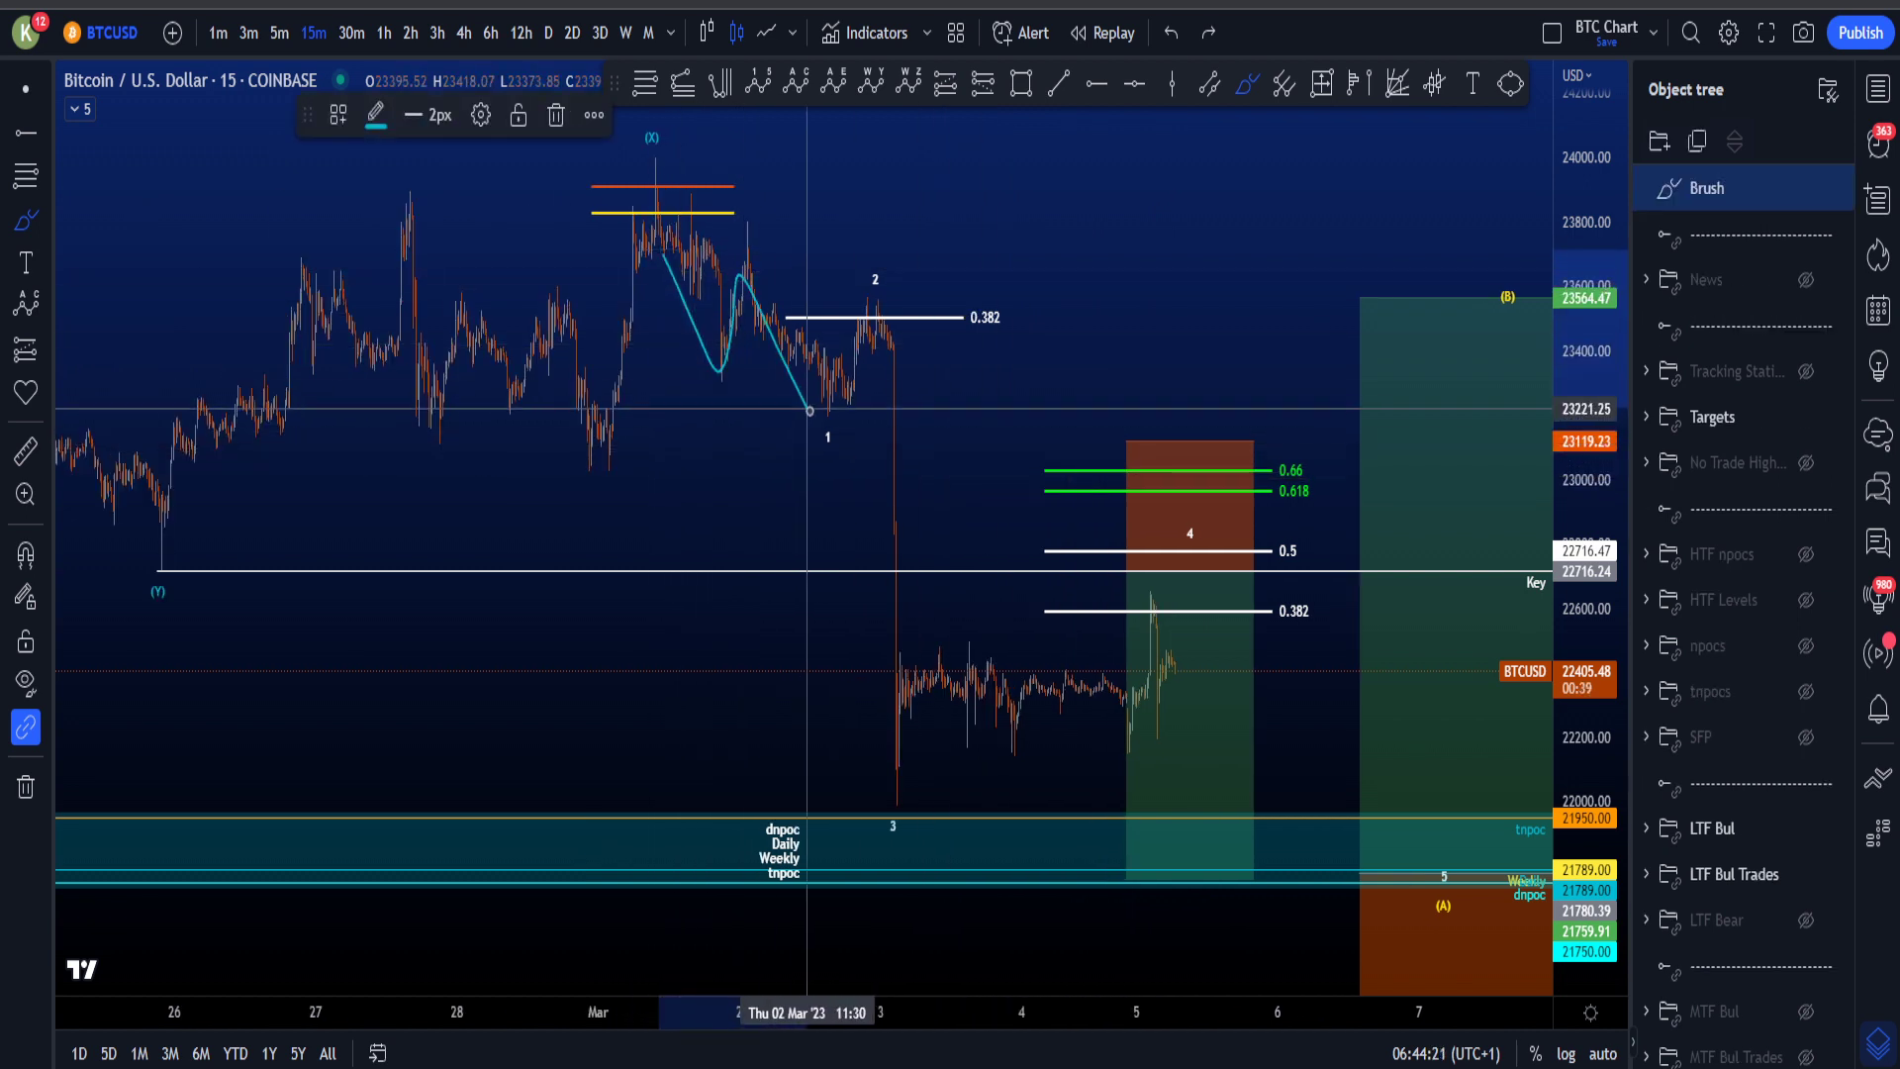
key(ctrl+z)
drag(658, 208, 753, 396)
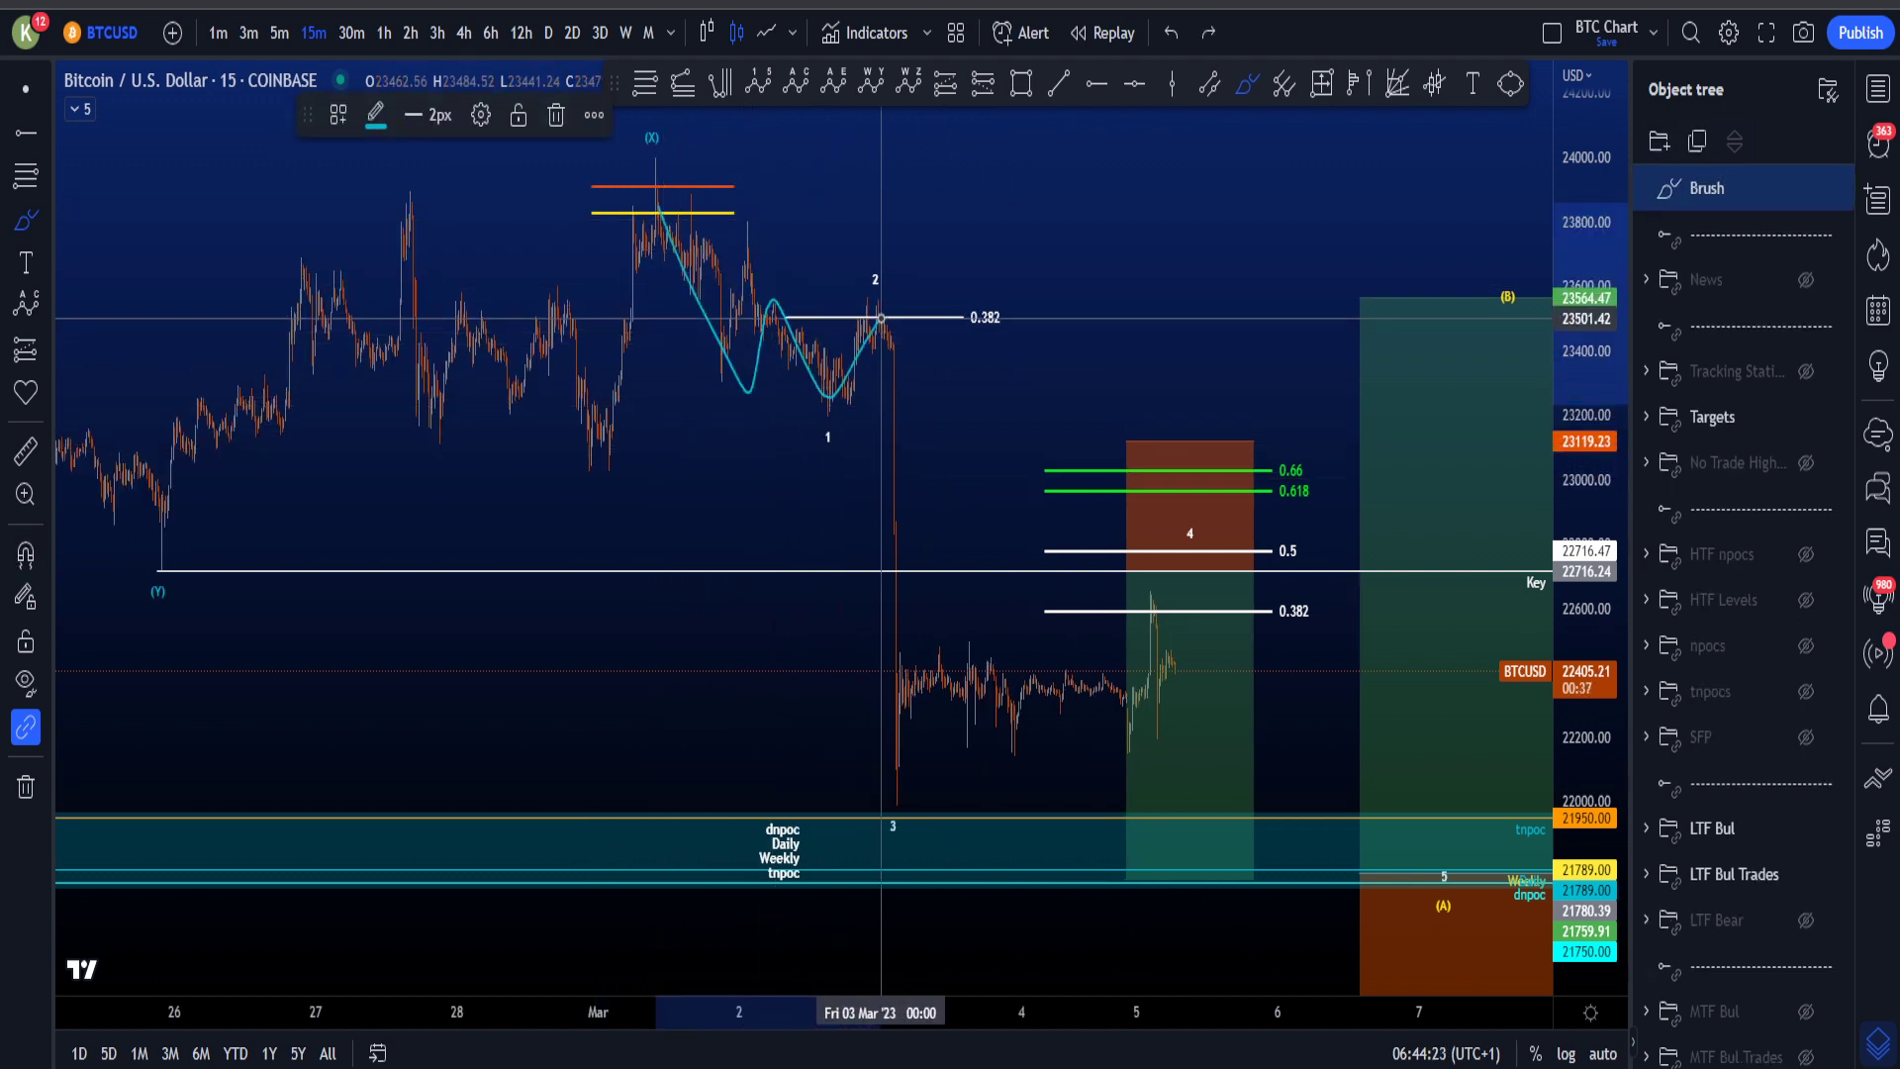
mouse_move(880, 318)
mouse_down()
mouse_move(913, 786)
mouse_move(975, 661)
mouse_move(1089, 787)
mouse_move(1250, 416)
mouse_move(1463, 896)
mouse_move(1482, 985)
mouse_up()
key(ctrl+z)
key(ctrl+z)
key(ctrl+z)
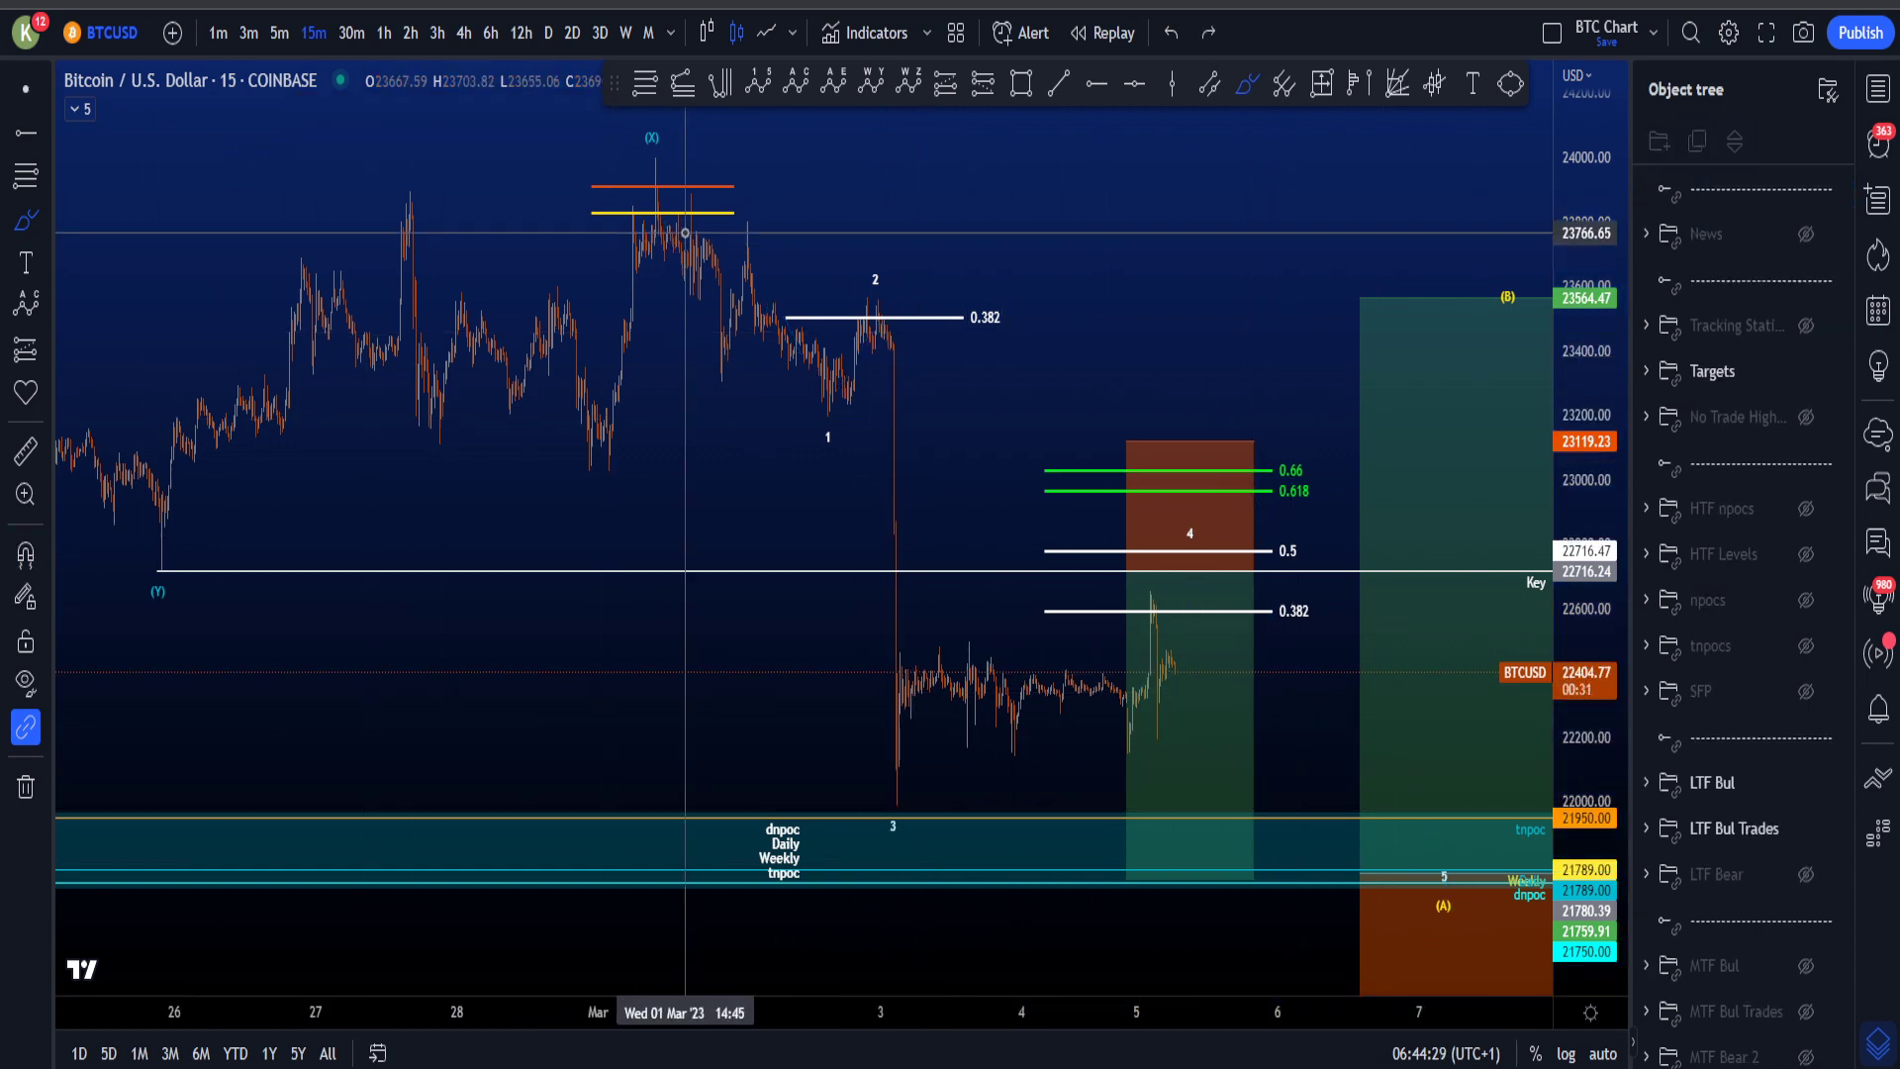
mouse_move(685, 233)
mouse_down()
mouse_move(995, 782)
mouse_move(1253, 442)
mouse_move(1447, 917)
mouse_up()
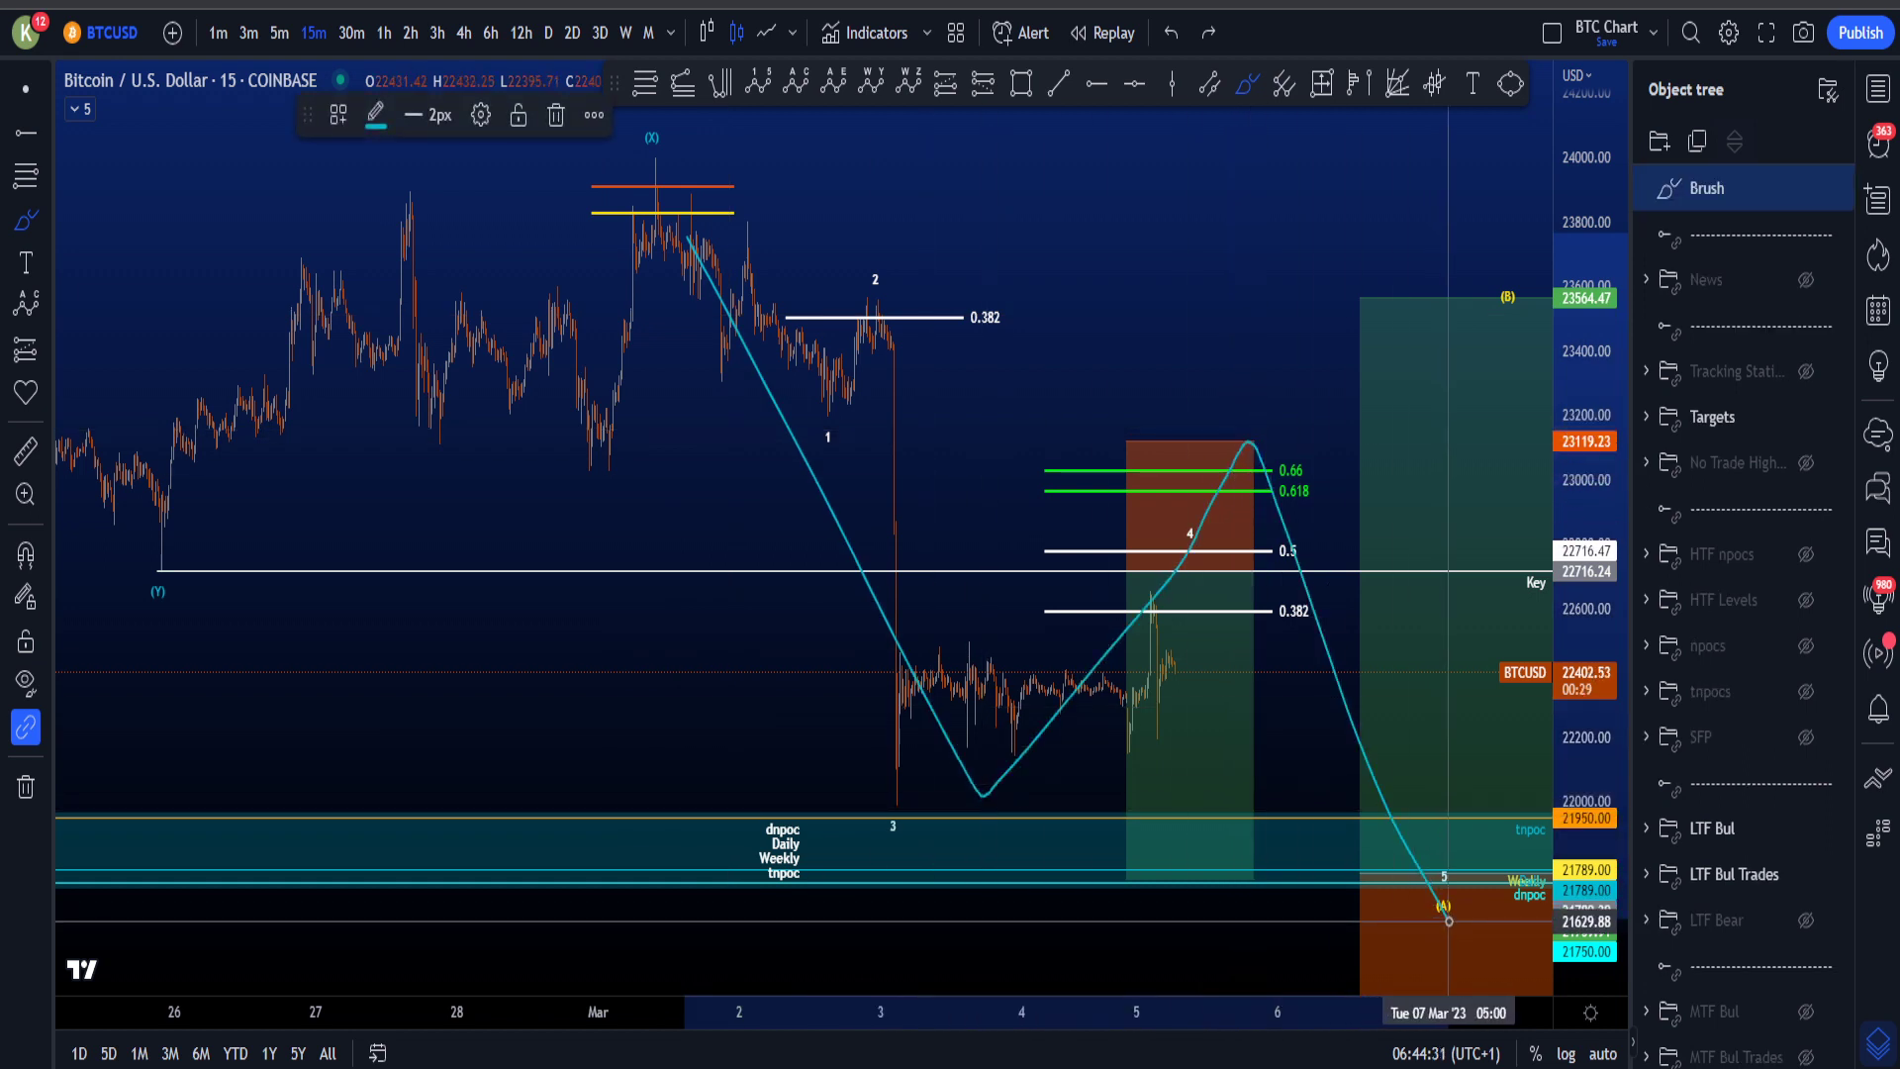
key(Delete)
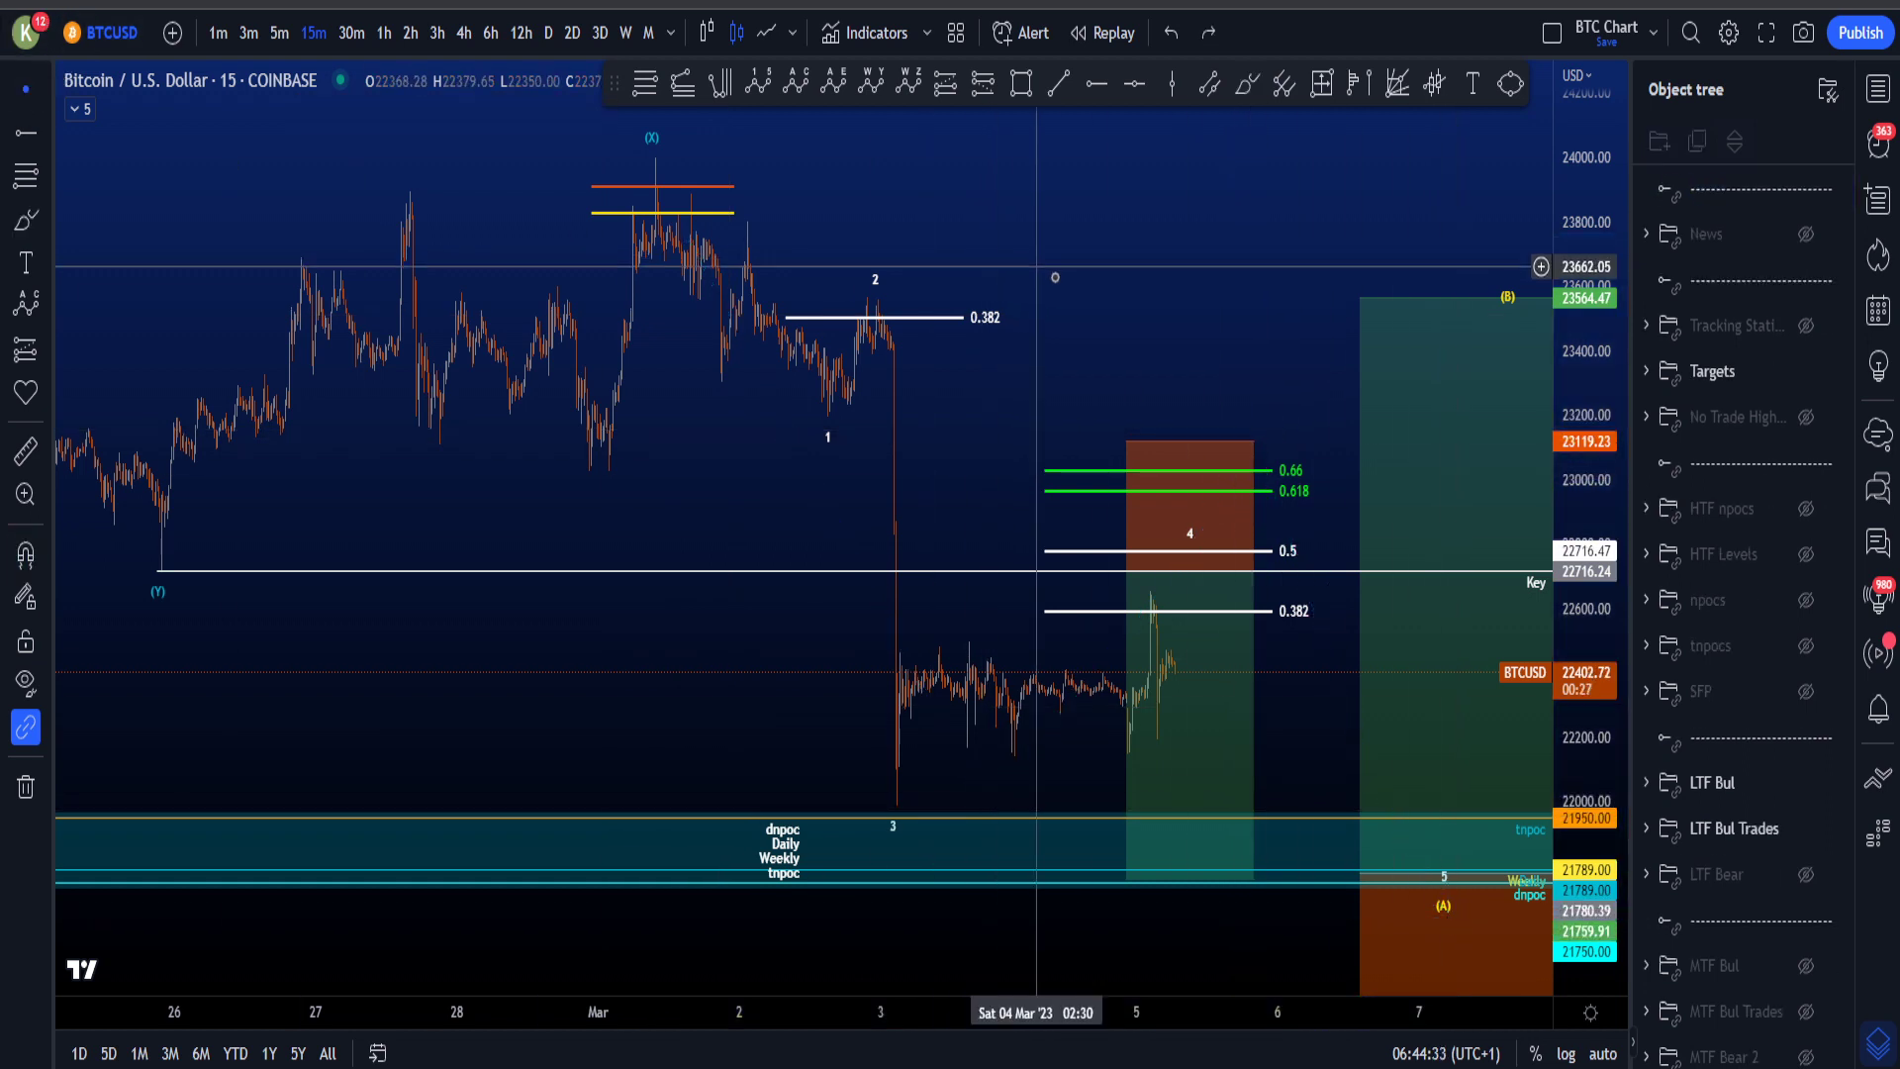
Step: Circle the (A) label in the long trade's stop area and the (Z) label below the teal zone with the brush, removing each circle
scroll(1049, 297, right, 5)
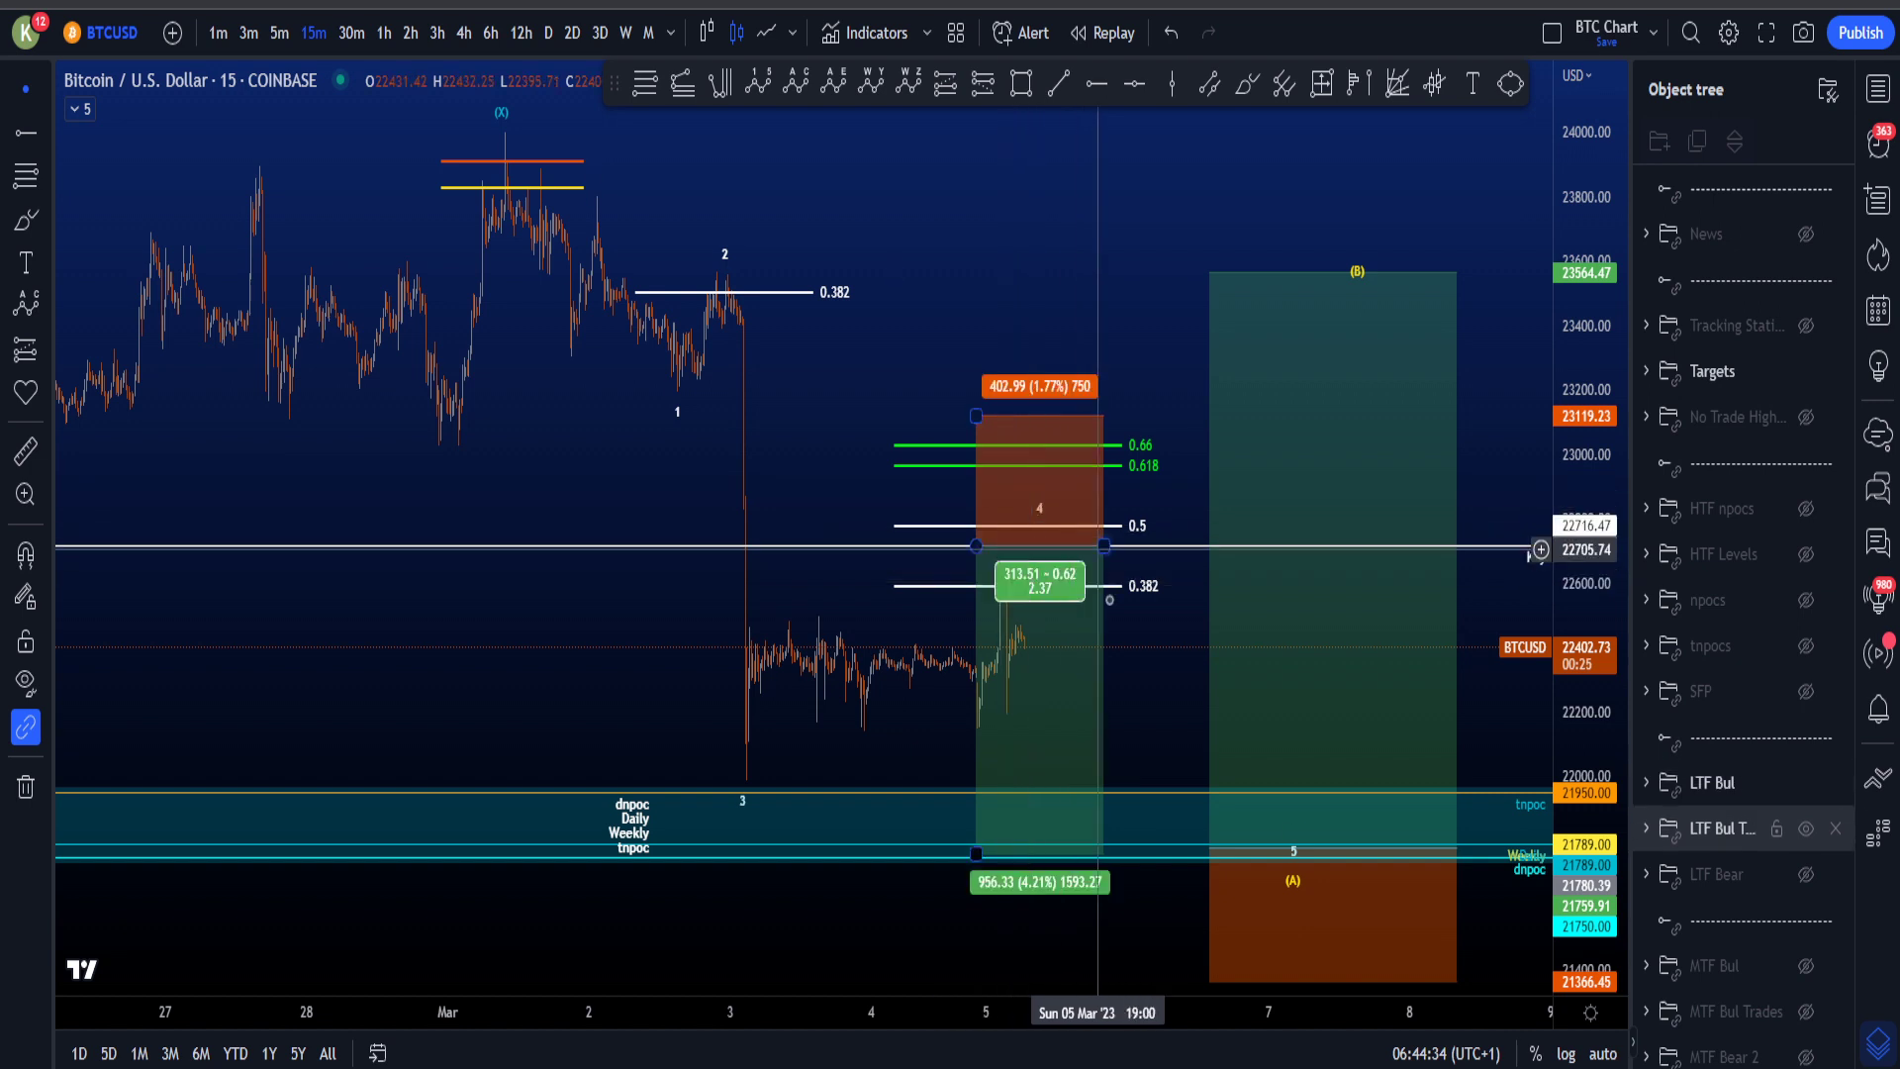
click(1039, 693)
drag(1157, 635, 1135, 563)
mouse_move(1587, 551)
mouse_down()
mouse_move(1586, 617)
mouse_move(1439, 617)
mouse_up()
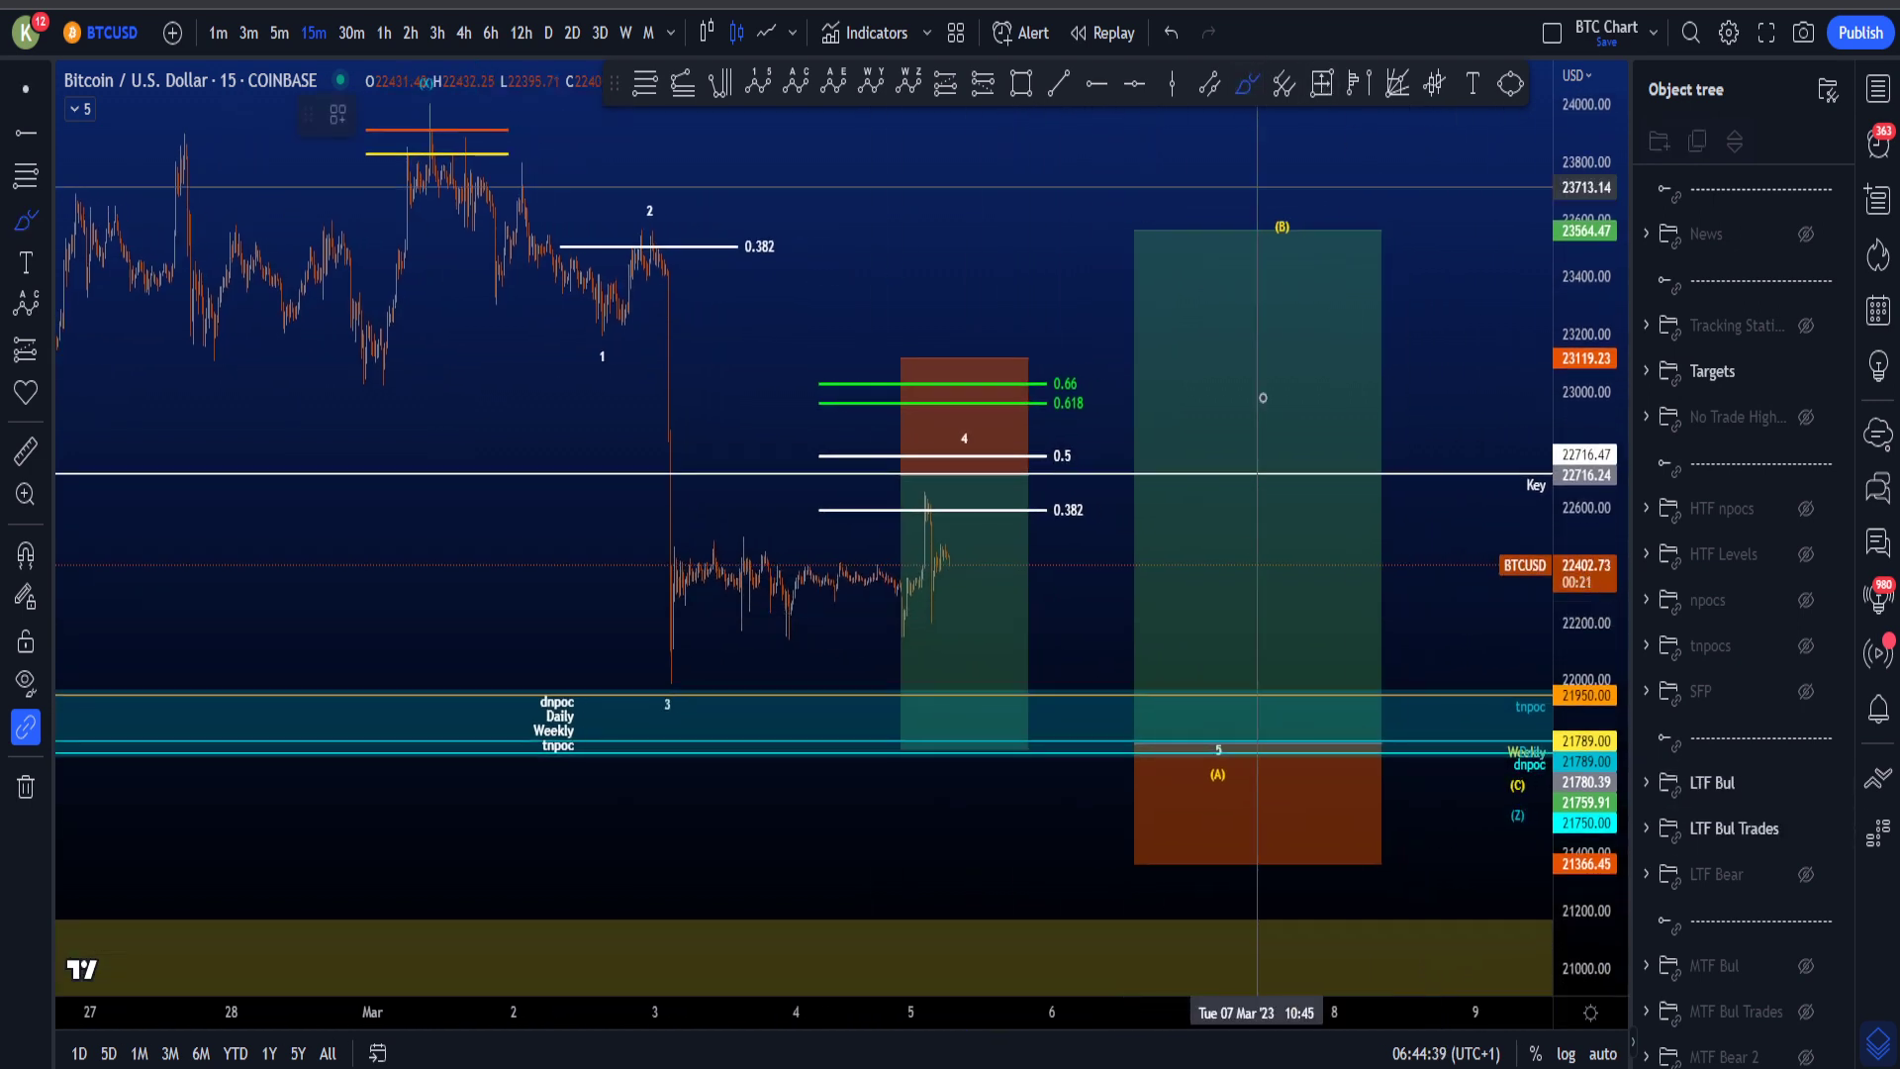
mouse_move(1206, 760)
mouse_down()
mouse_move(1223, 818)
mouse_move(1206, 755)
mouse_up()
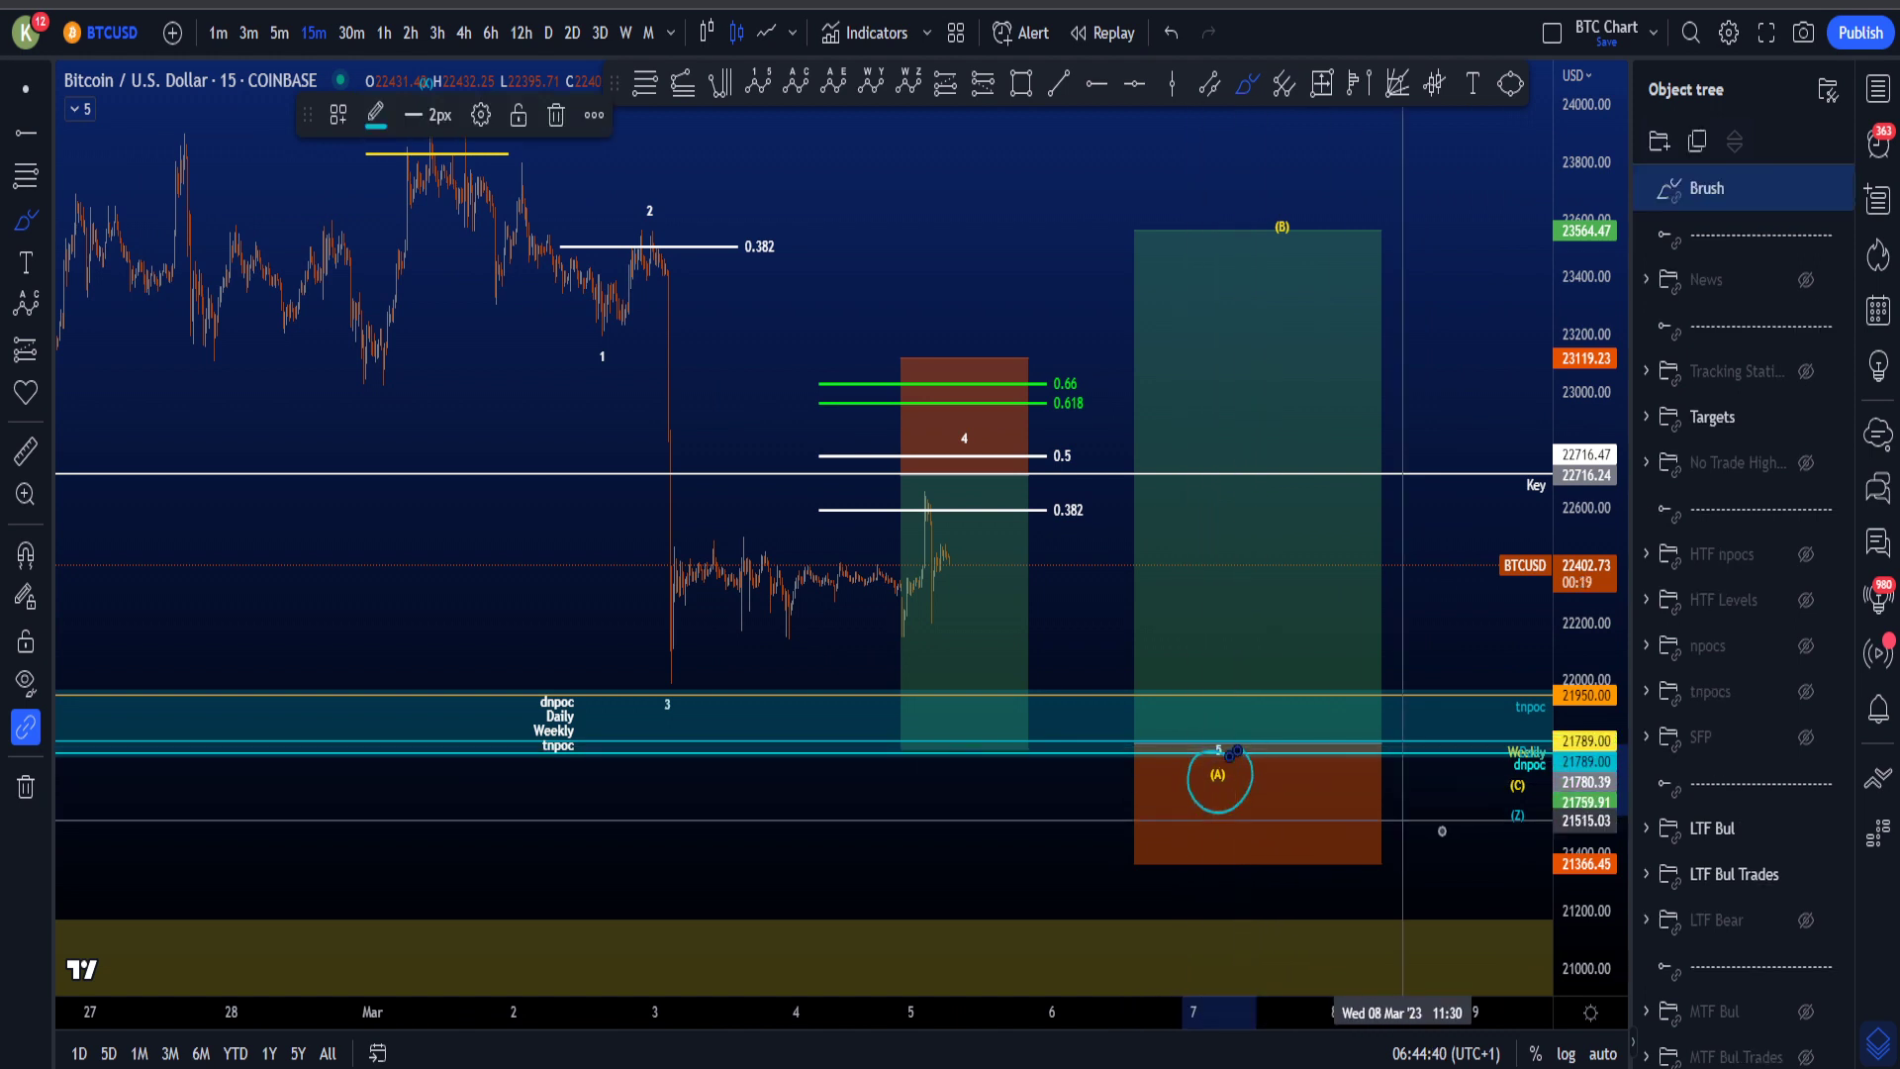
key(ctrl+z)
drag(1494, 809, 1511, 794)
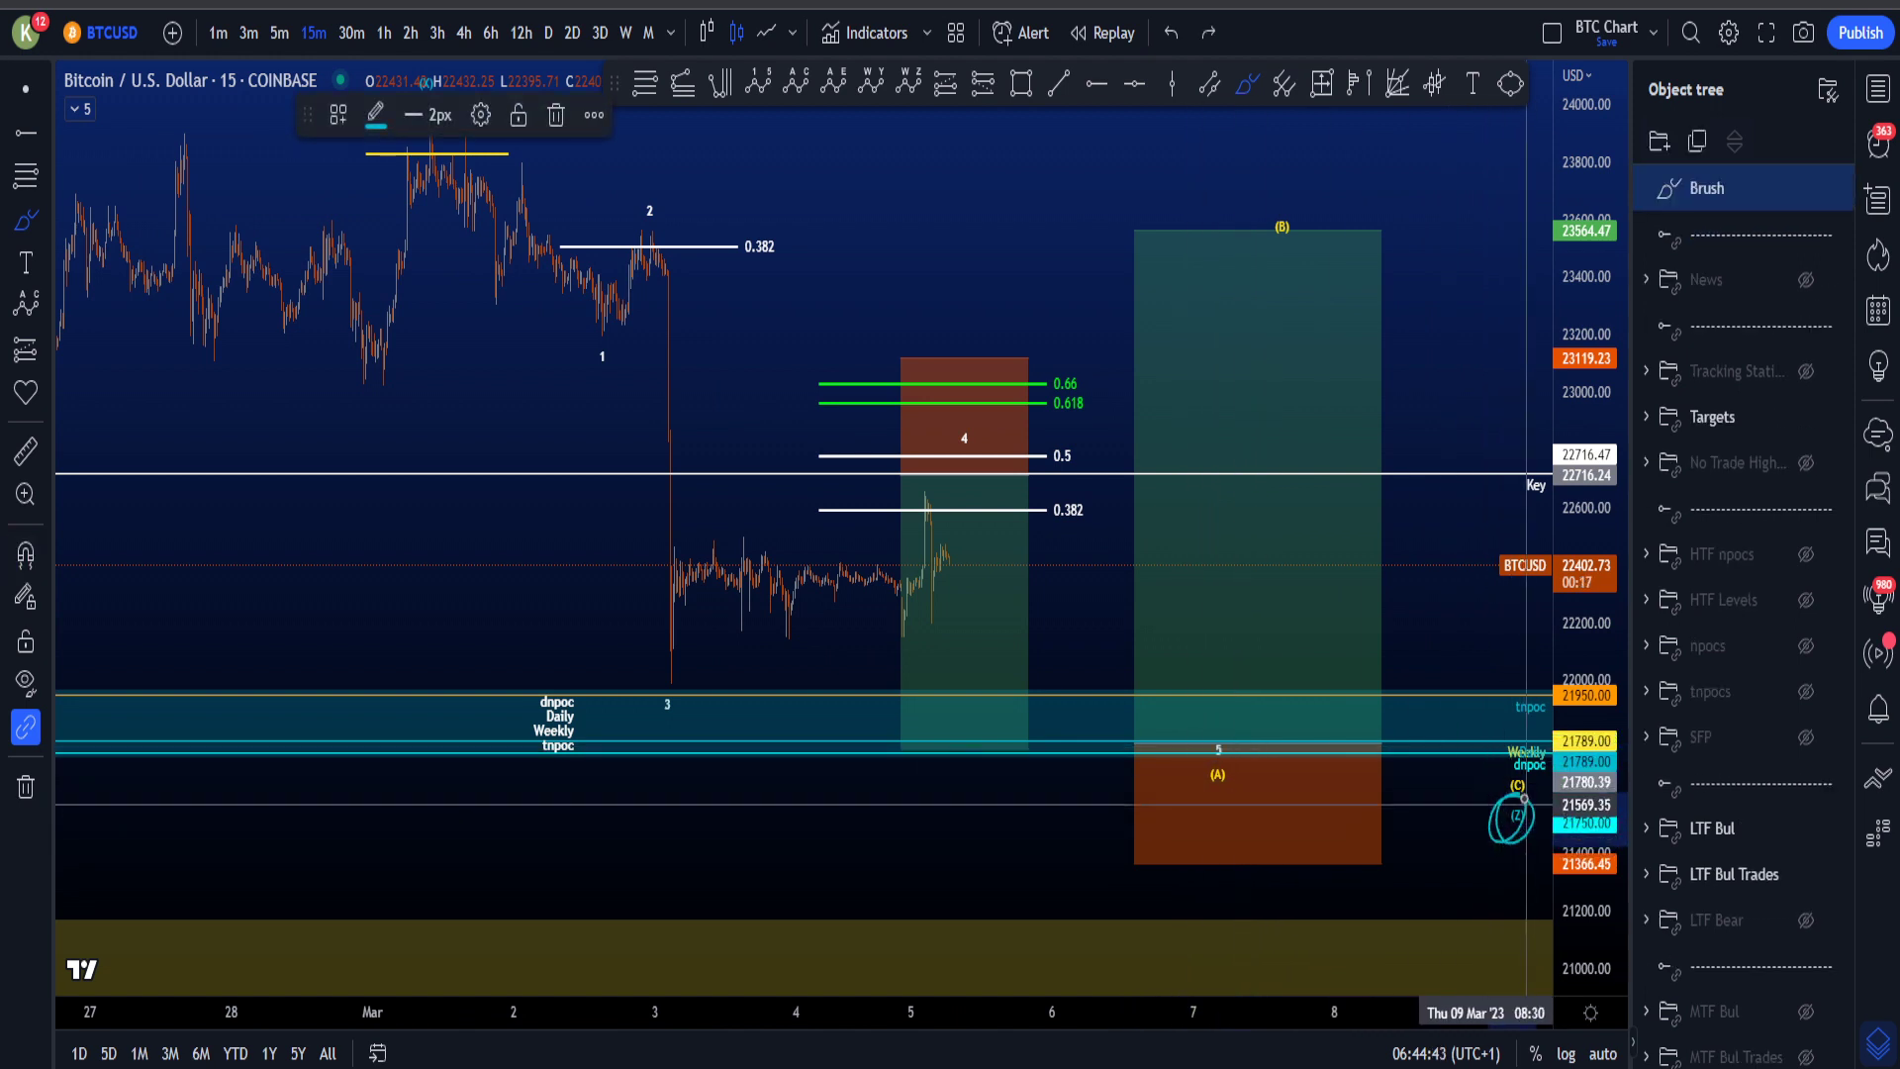
key(Delete)
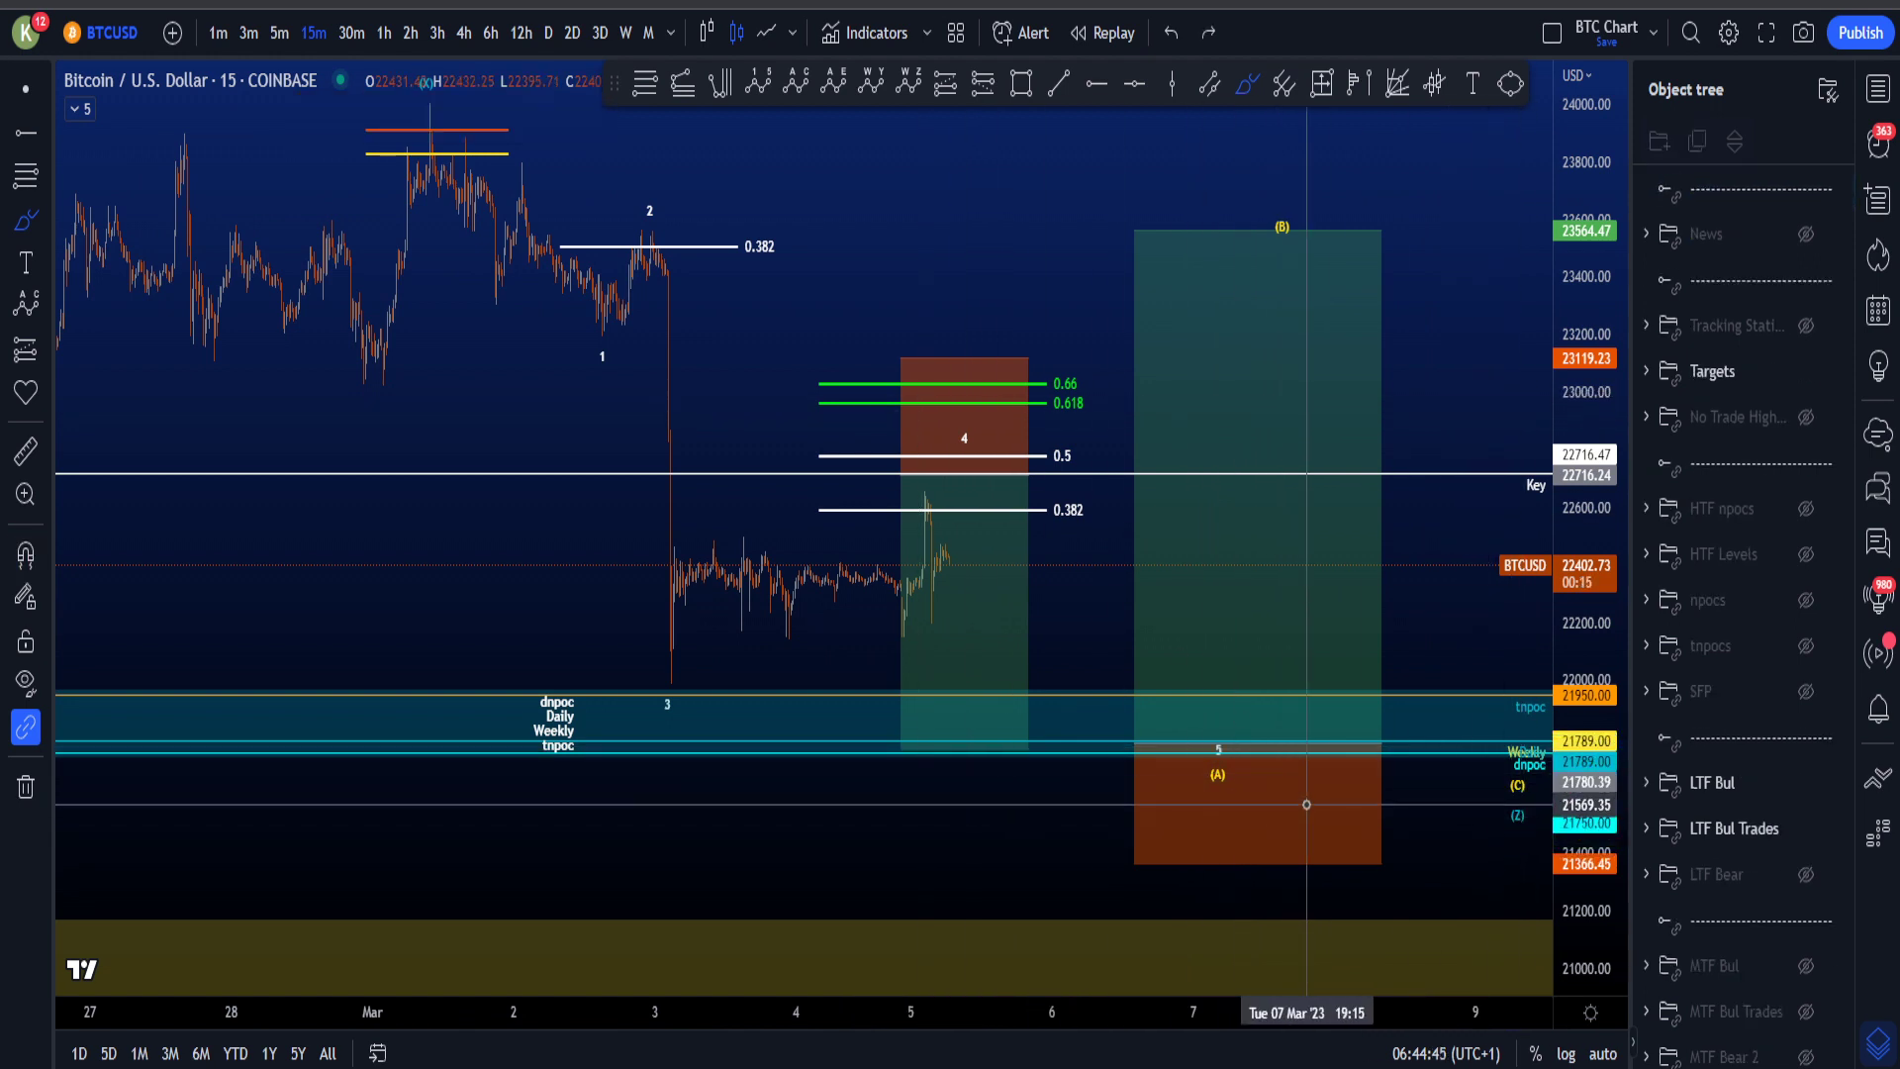
Step: Mark the long trade's entry at wave 5 and circle the 13 February low with the brush, undoing each stroke
mouse_move(1226, 734)
mouse_down()
mouse_move(1143, 760)
mouse_move(1120, 722)
mouse_move(1104, 744)
mouse_up()
key(ctrl+z)
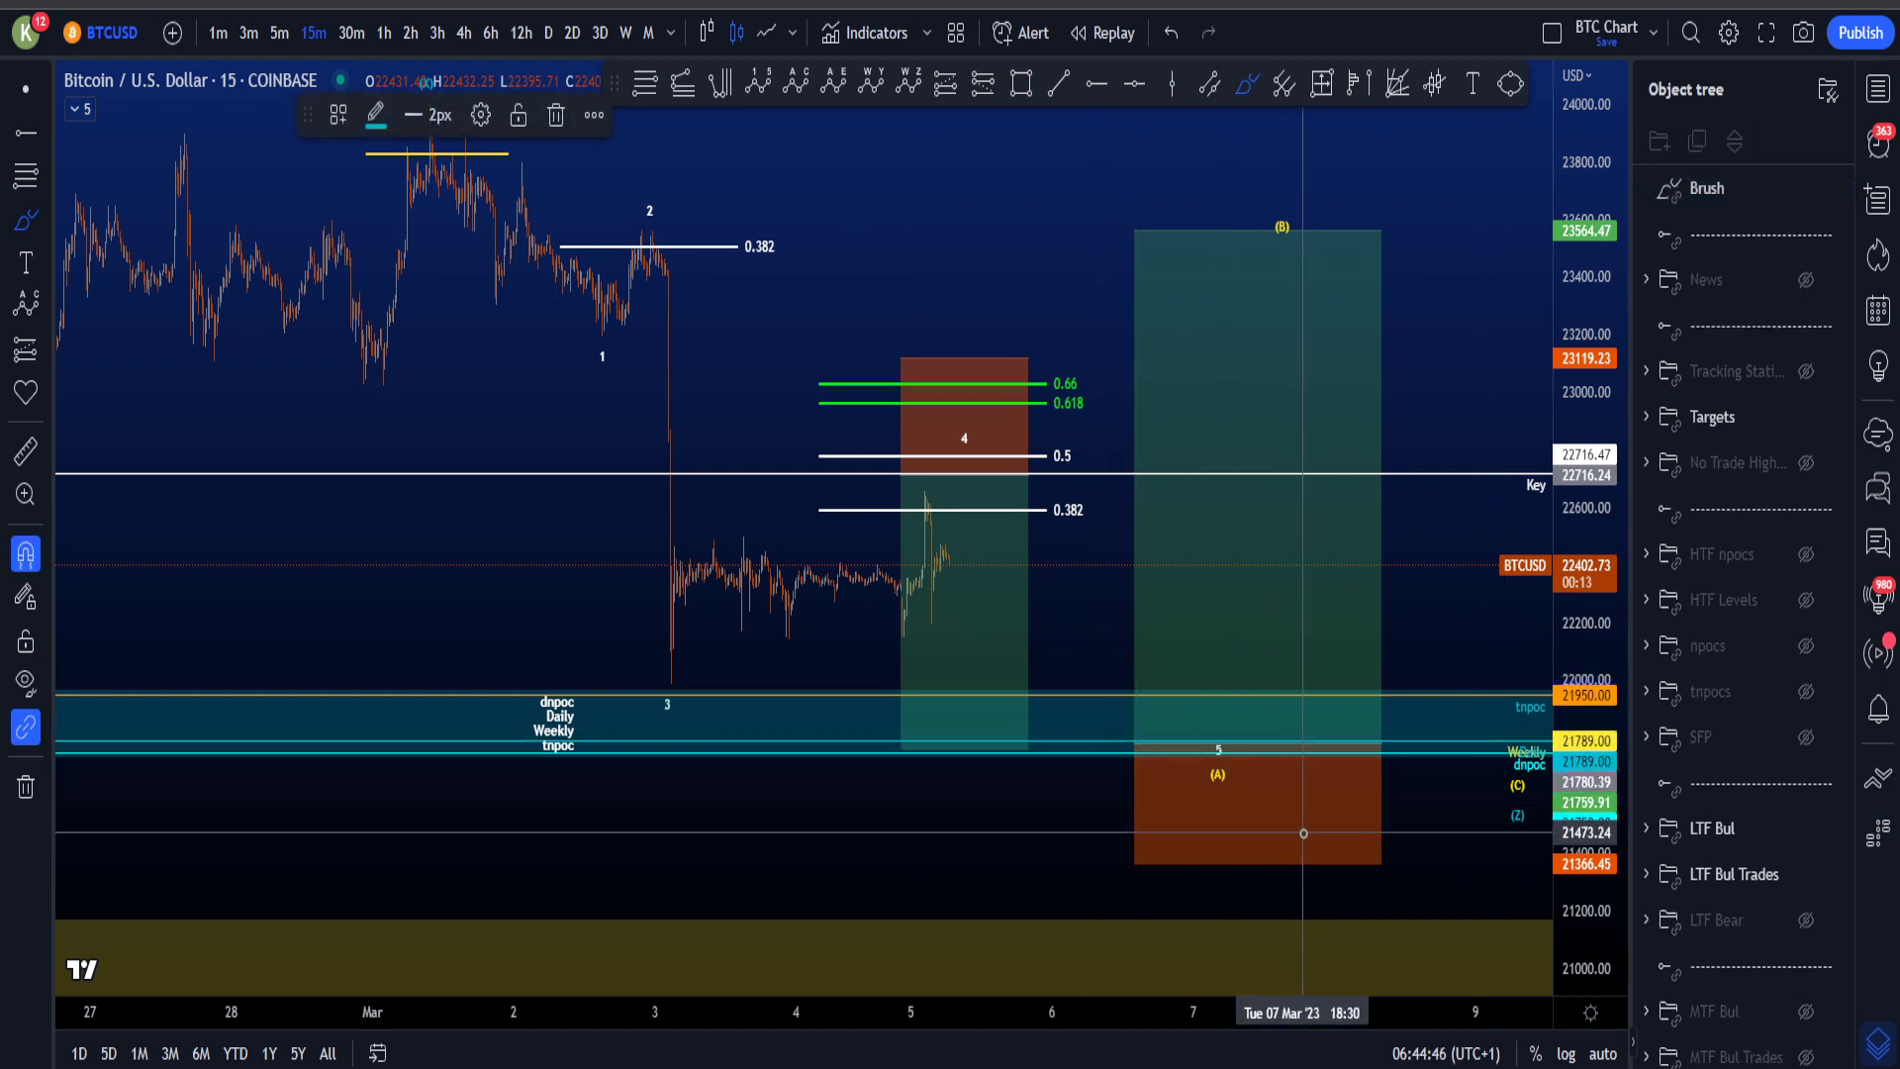
scroll(1296, 838, down, 5)
scroll(1297, 839, down, 3)
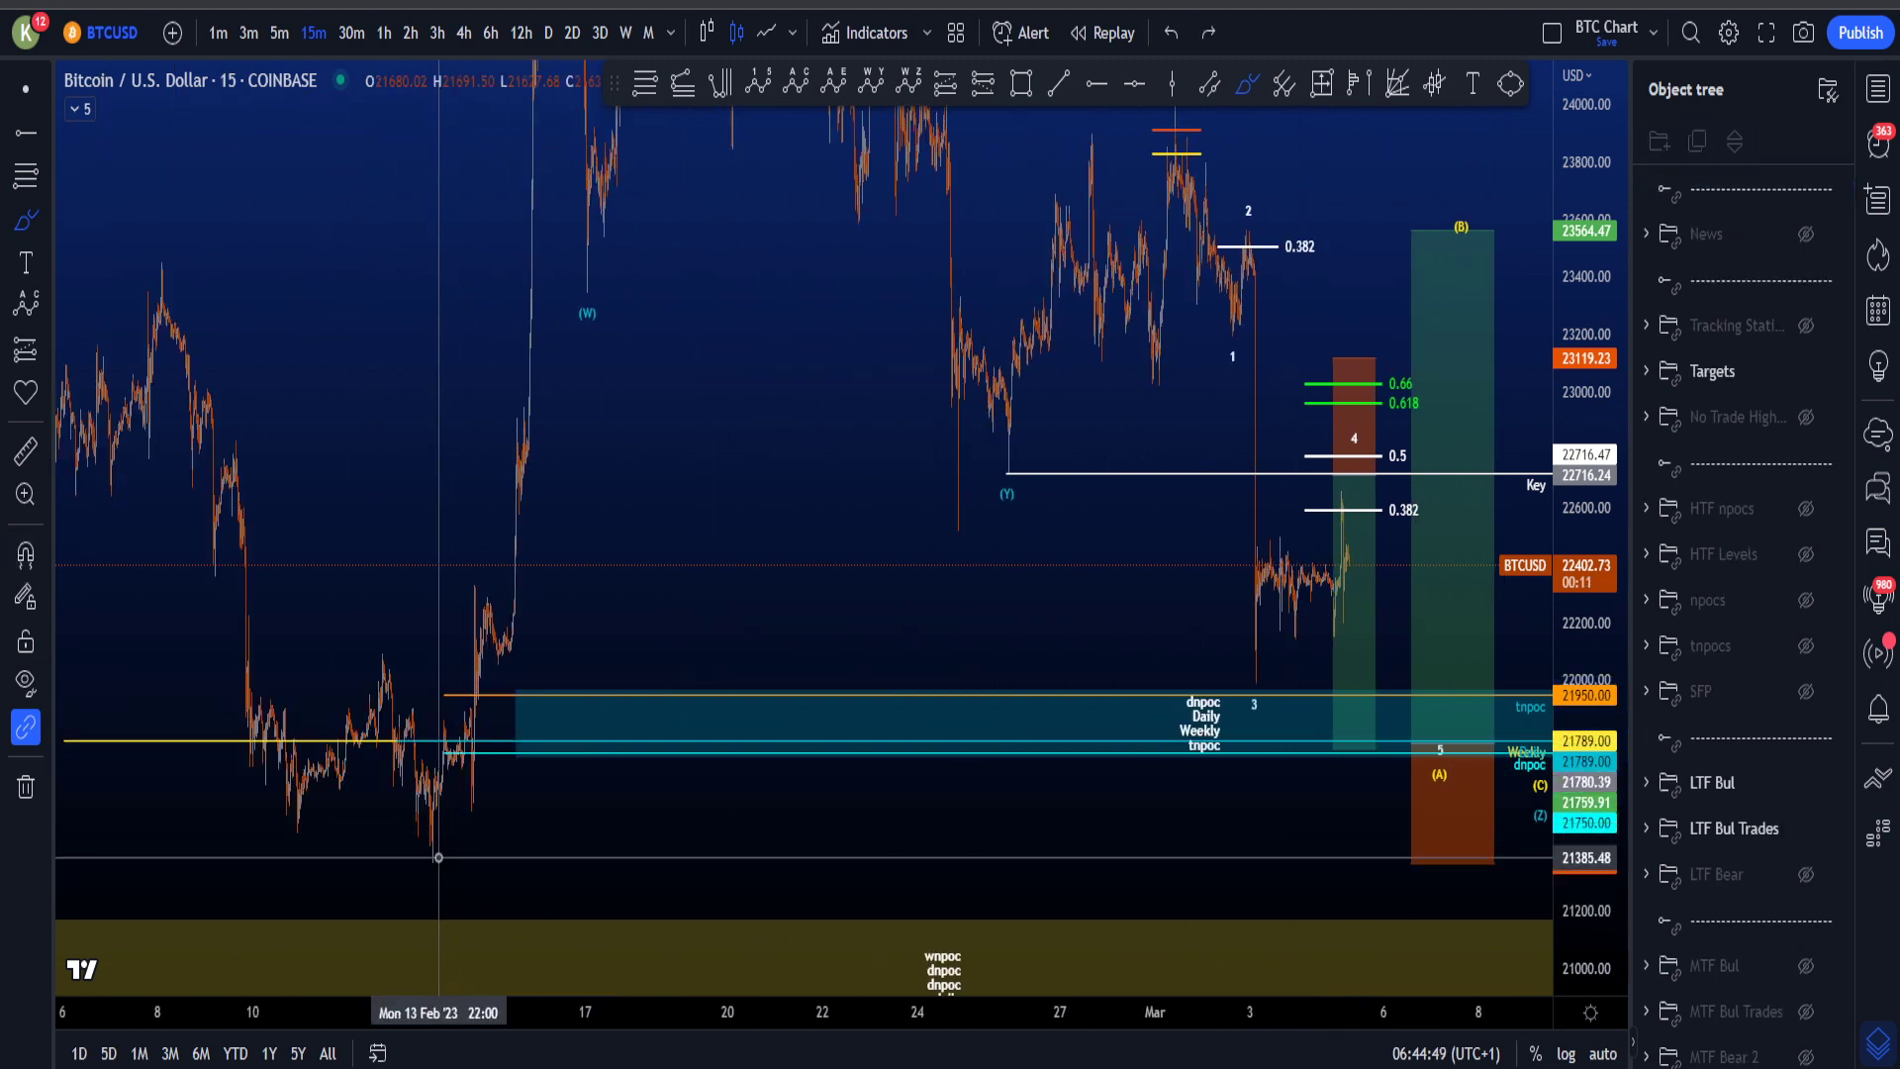
drag(453, 879, 432, 845)
key(ctrl+z)
scroll(1472, 835, up, 5)
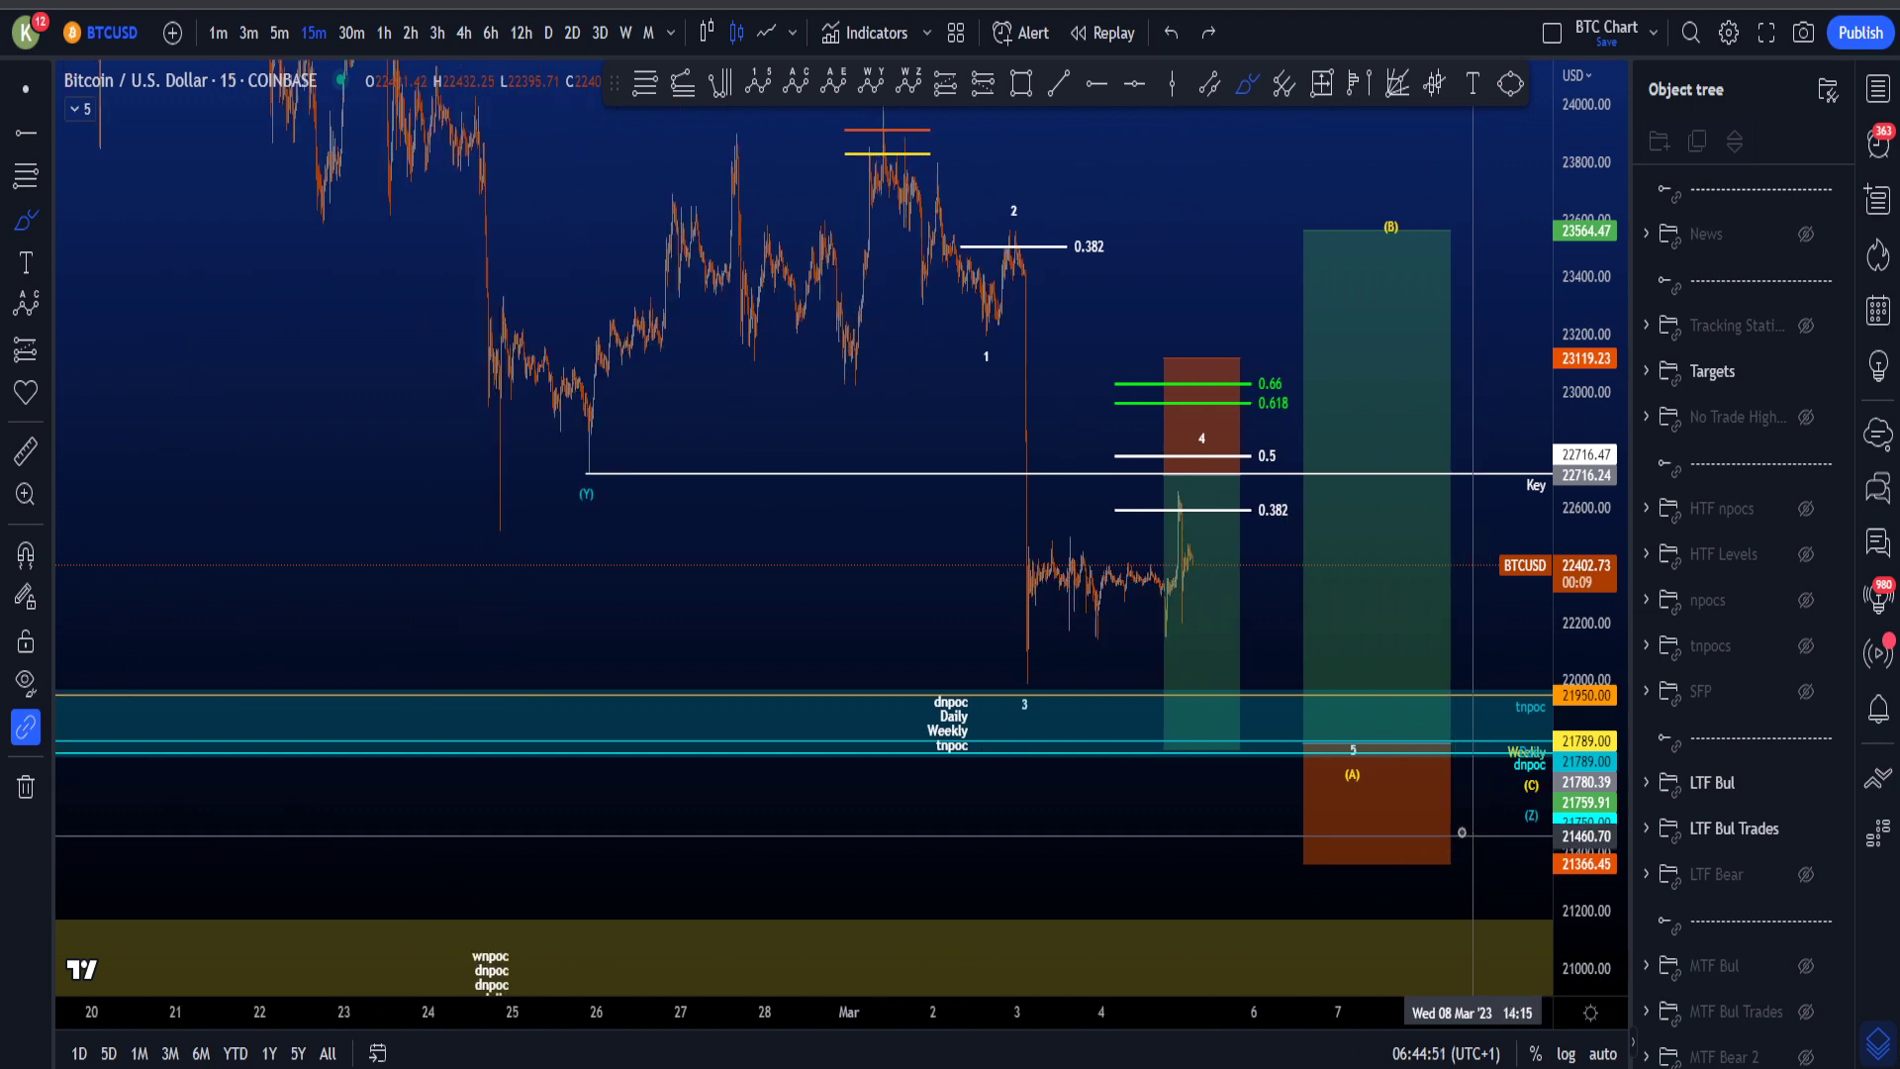
Step: Circle the long trade's (B) target and sketch a zigzag from (X) past its stop into the yellow zone, deleting the brush strokes
drag(1403, 217, 1406, 221)
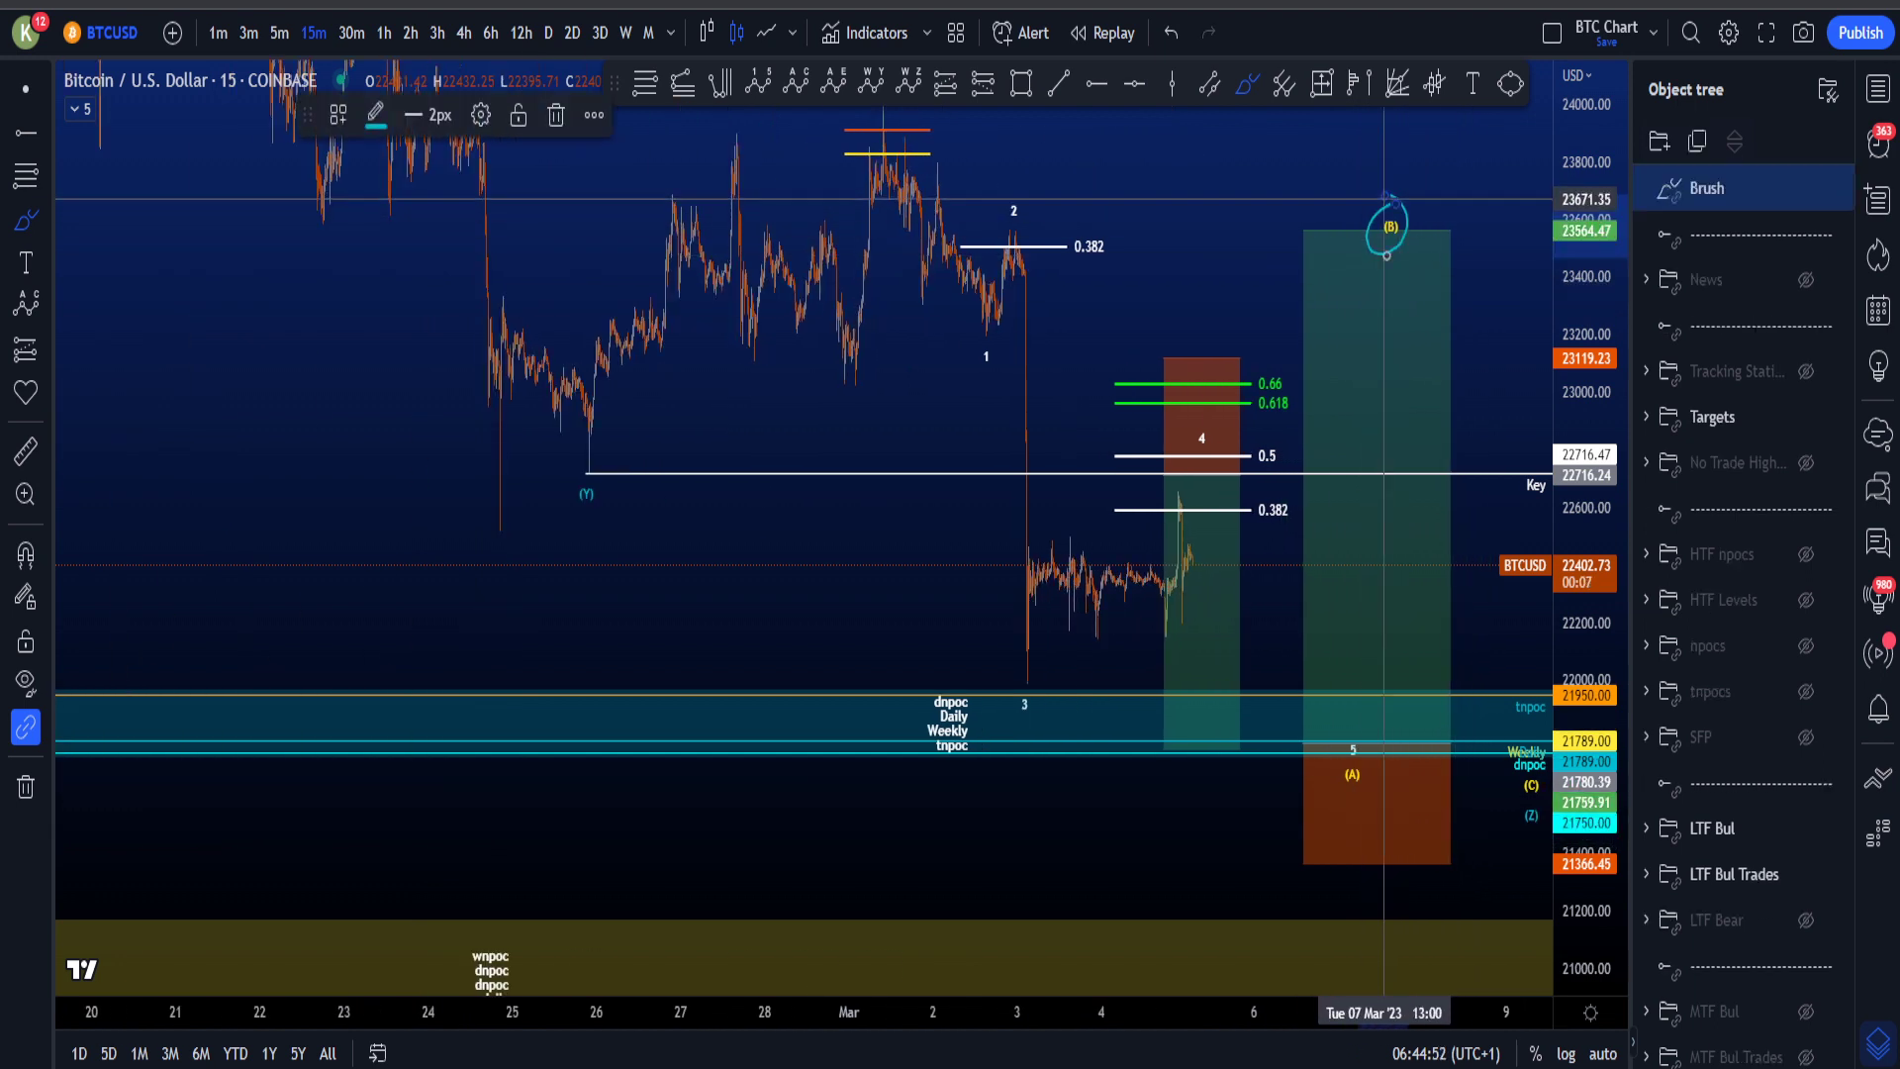
key(Delete)
mouse_move(886, 173)
mouse_down()
mouse_move(970, 431)
mouse_move(1188, 525)
mouse_move(1311, 495)
mouse_move(1457, 897)
mouse_up()
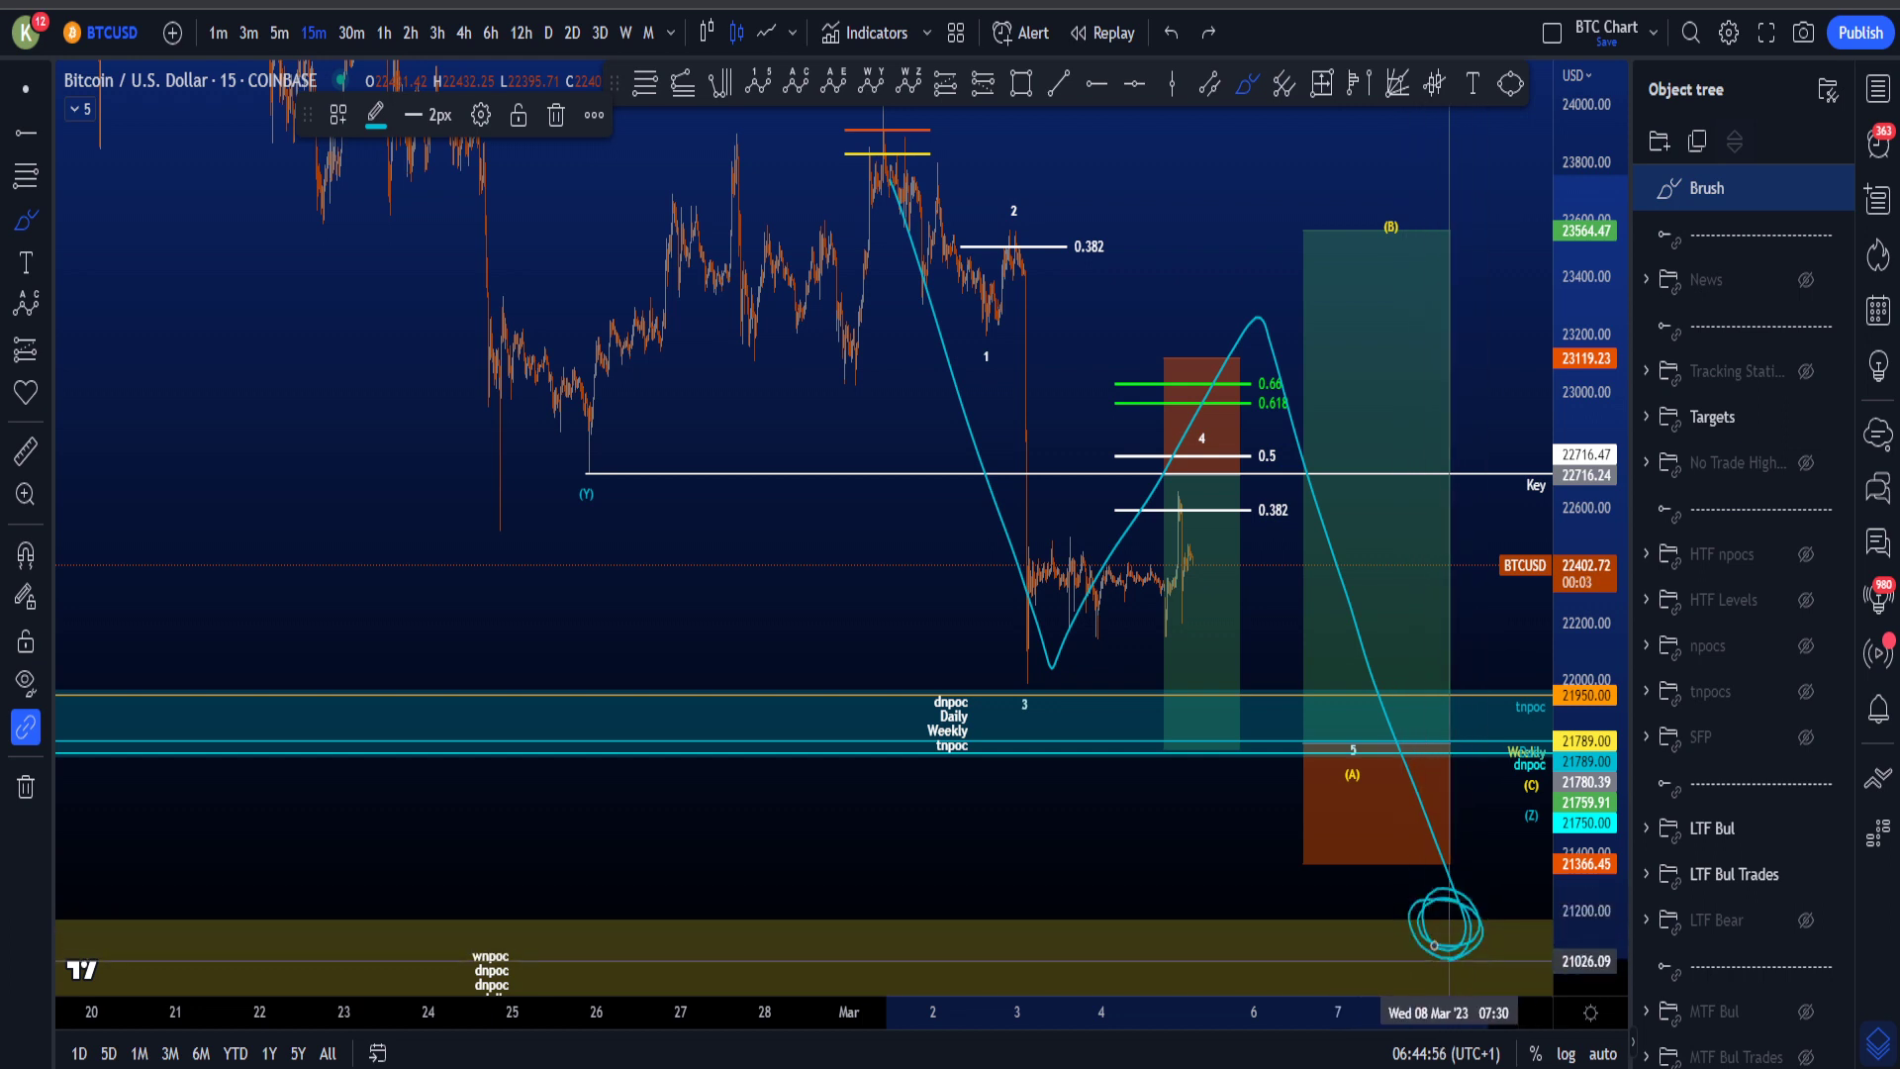
key(ctrl+z)
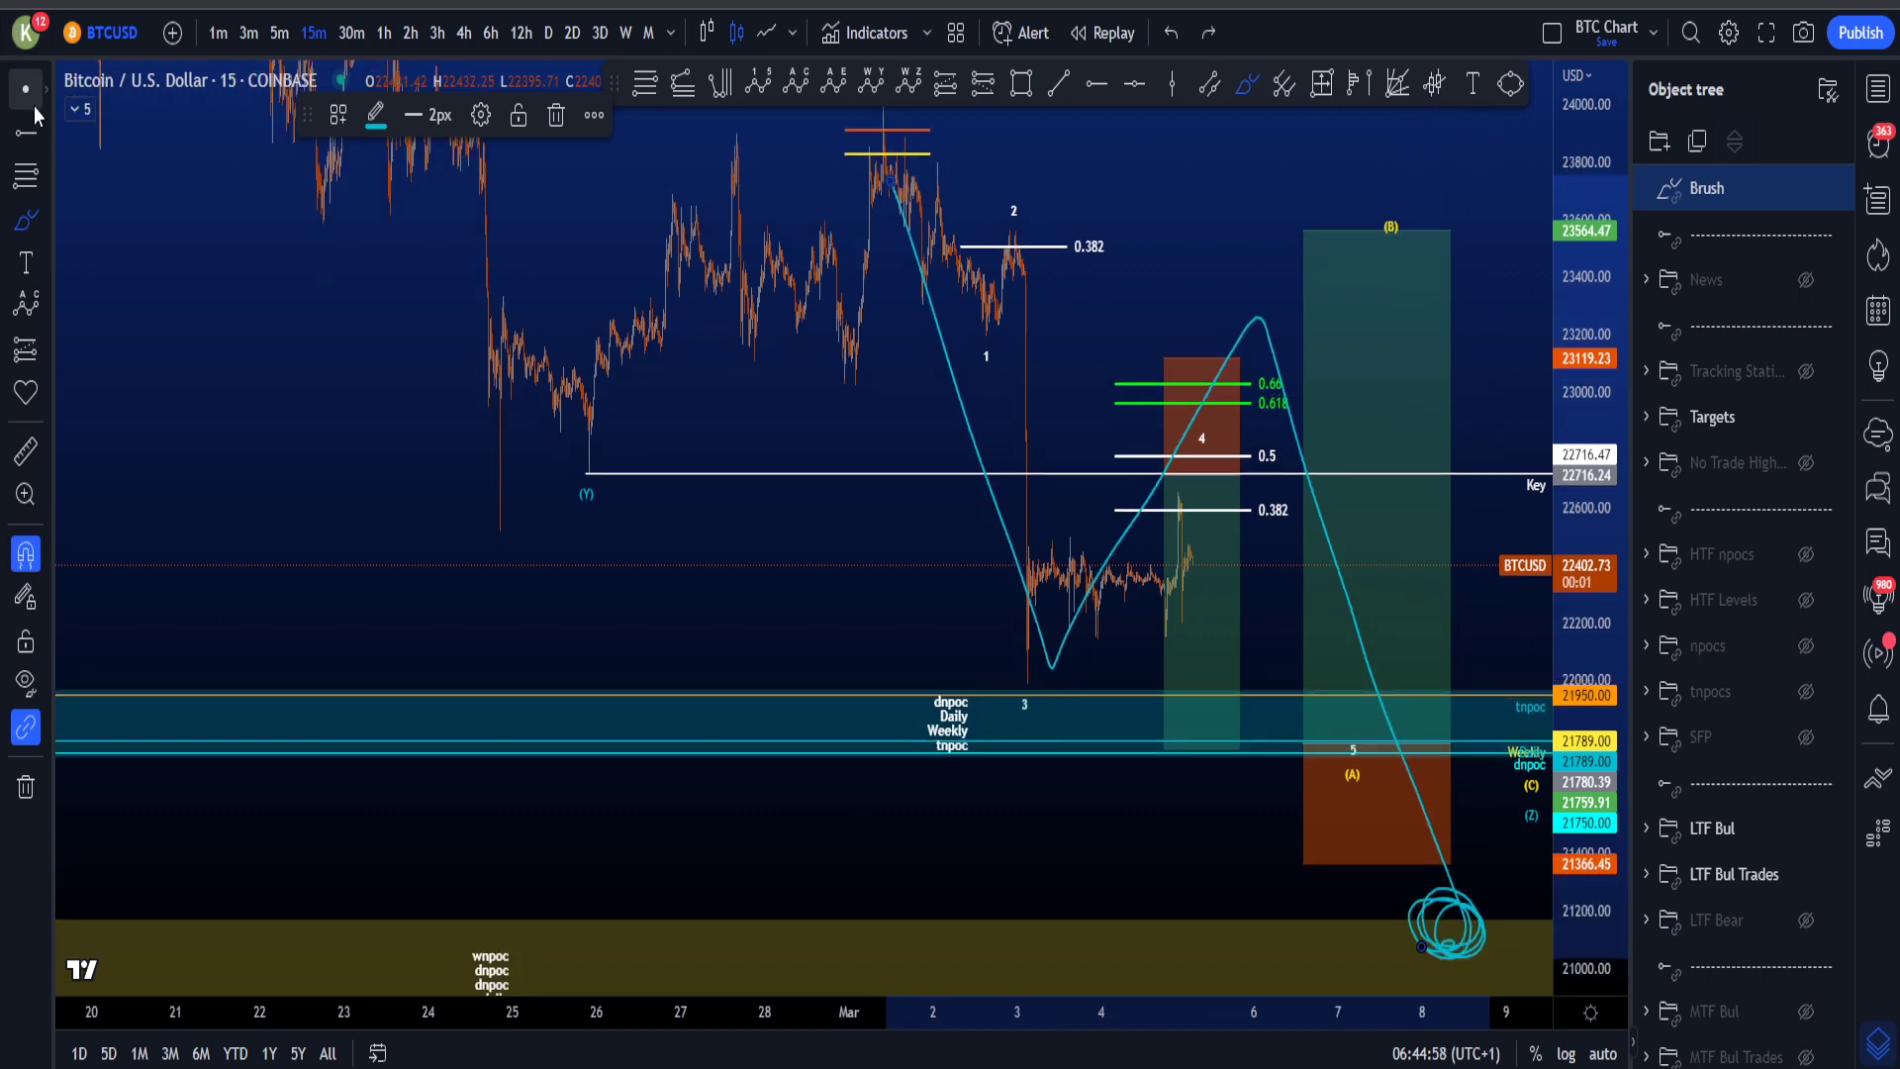
key(Delete)
drag(1358, 552, 1447, 713)
key(ctrl+z)
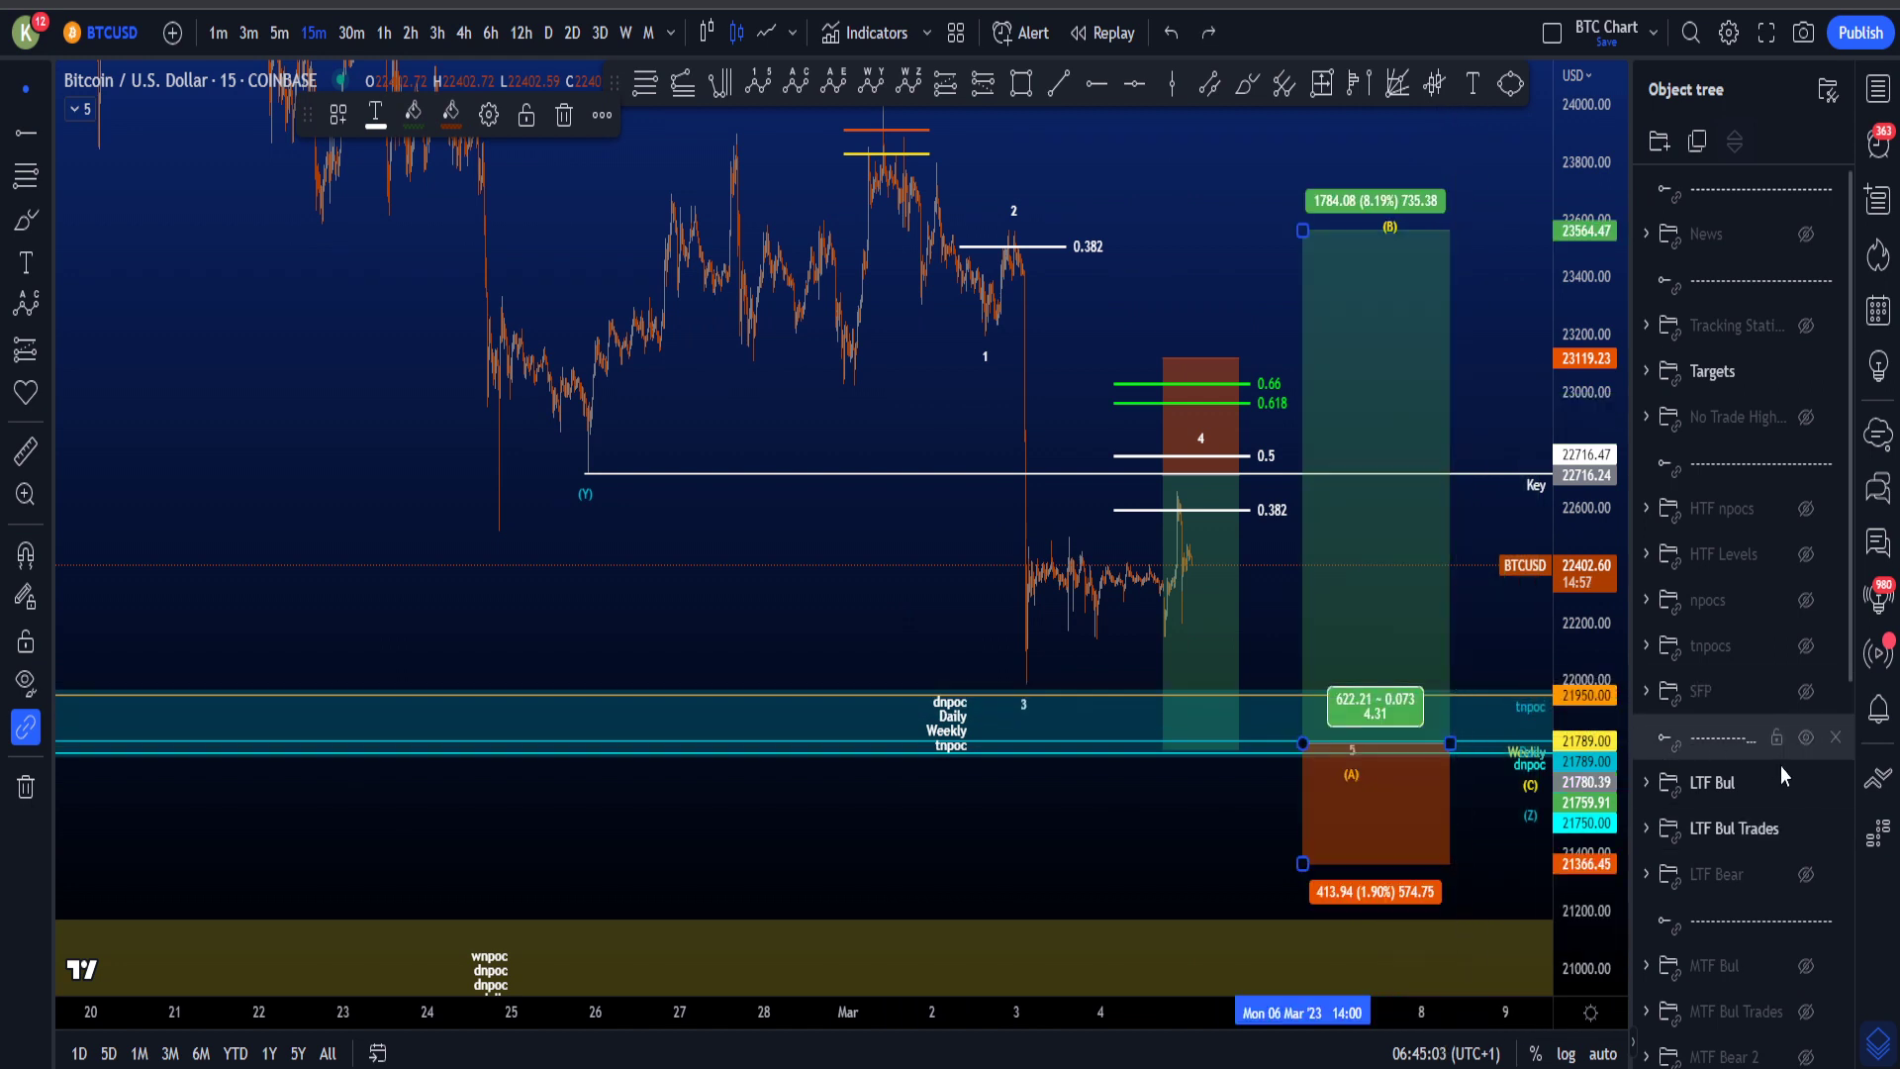
Step: Hide the LTF Bul and LTF Bul Trades drawing groups and show the LTF Bear group
scroll(1768, 754, down, 2)
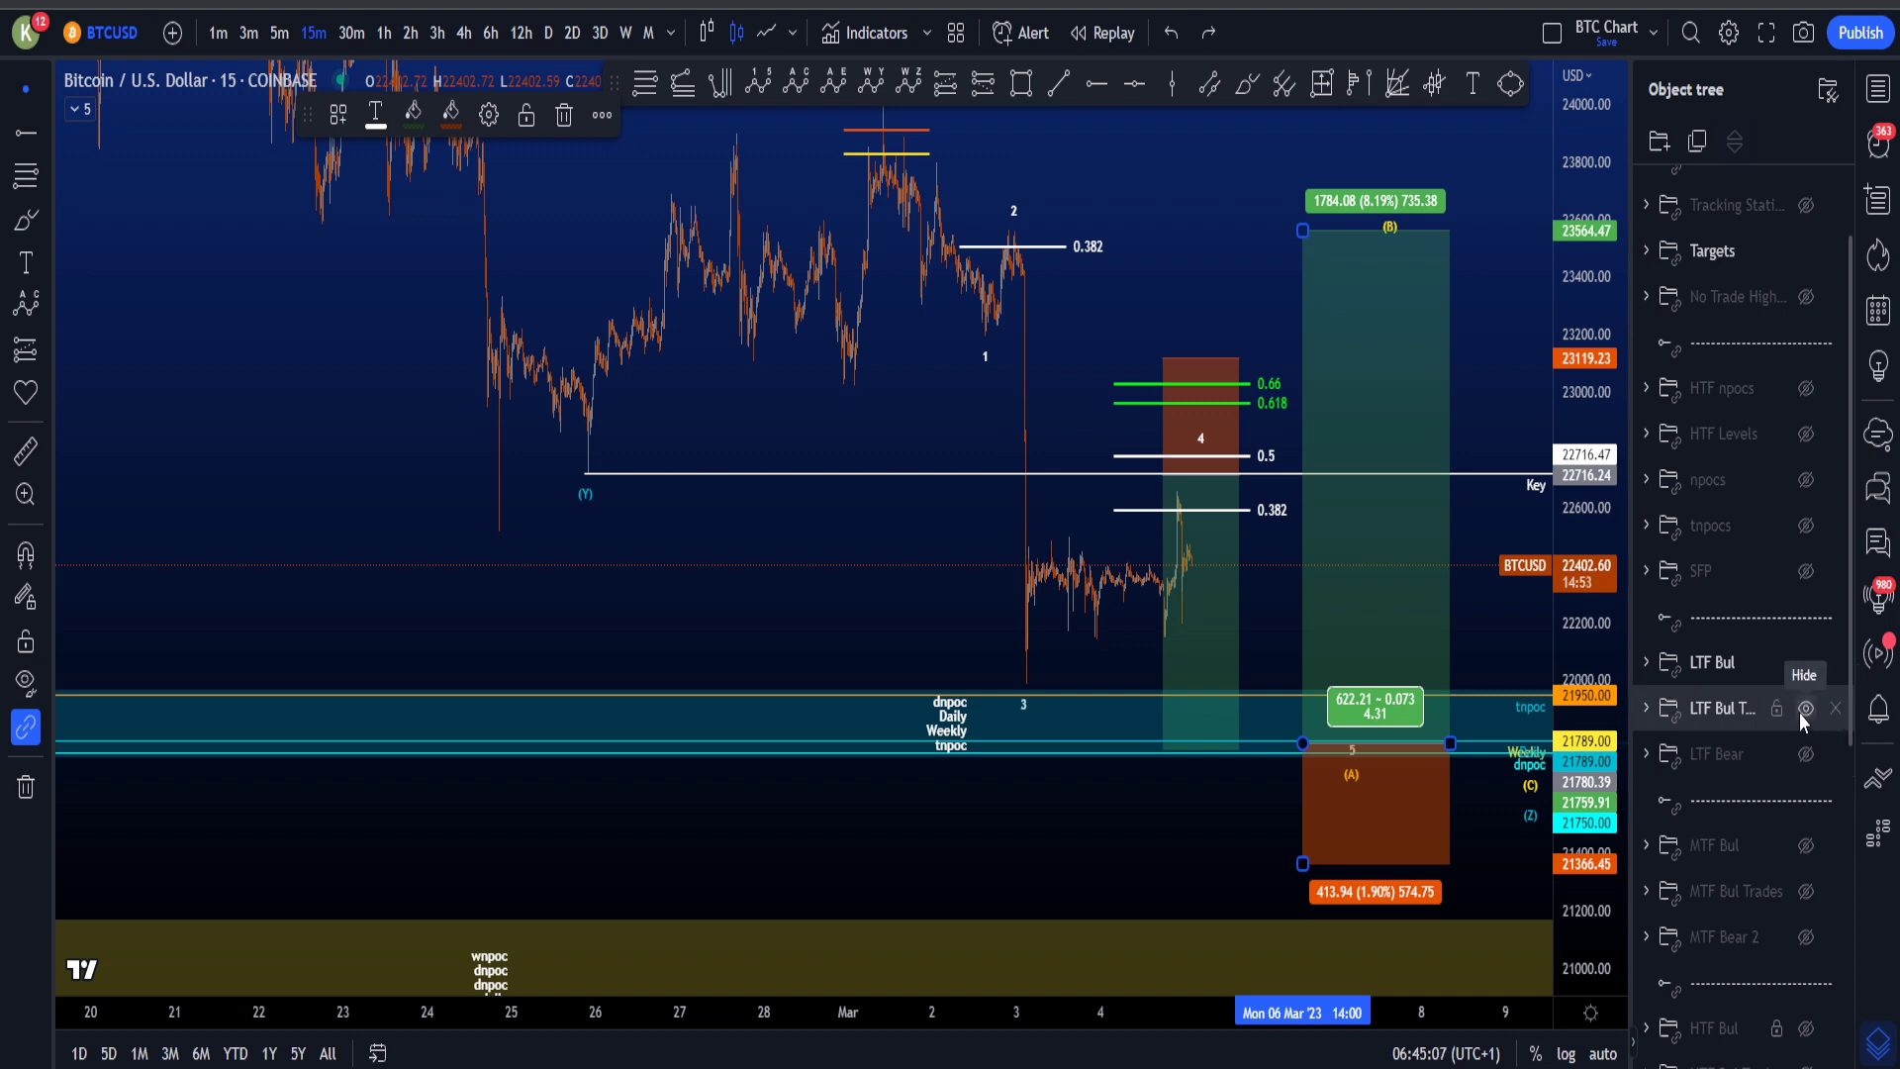
click(1796, 708)
click(1804, 662)
click(1805, 709)
click(1805, 754)
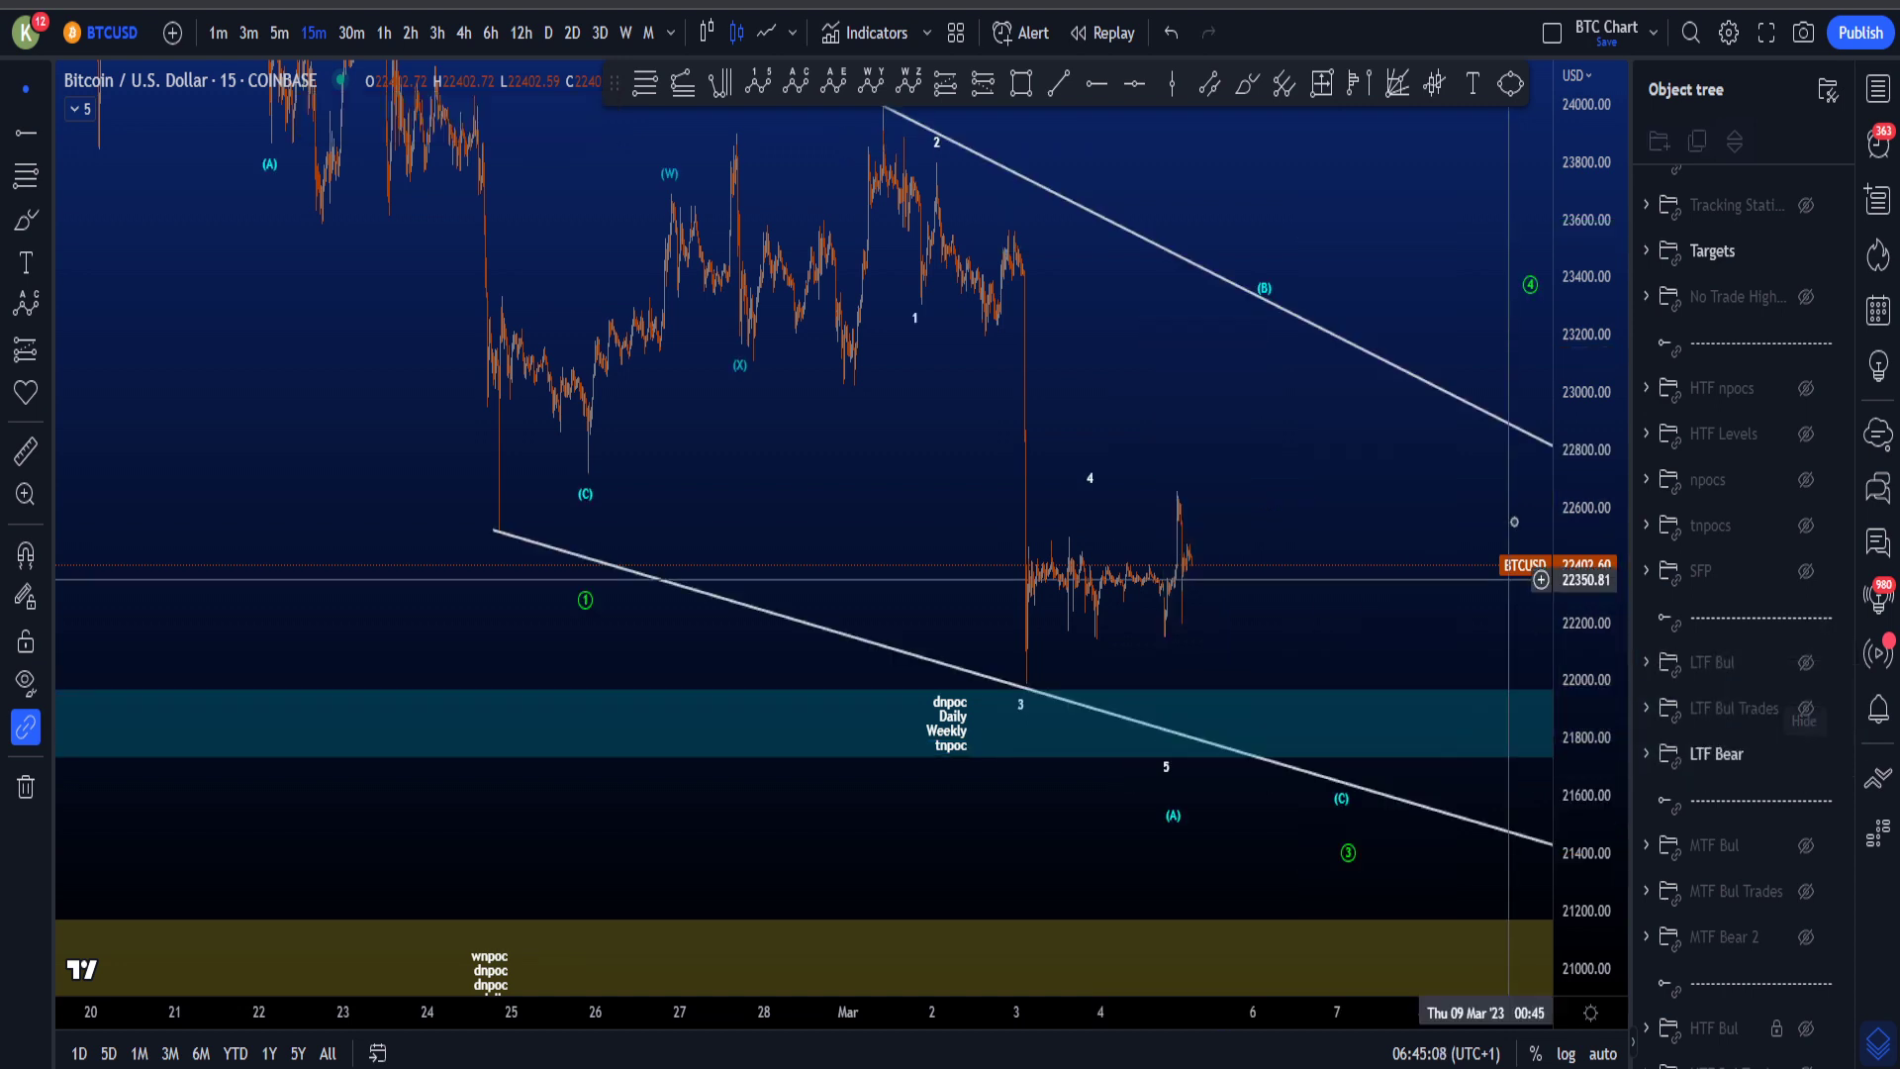
Step: Sketch the five-wave path from the February high through circled waves 1 to 4 down toward wave 5 with the brush
scroll(1257, 566, down, 1)
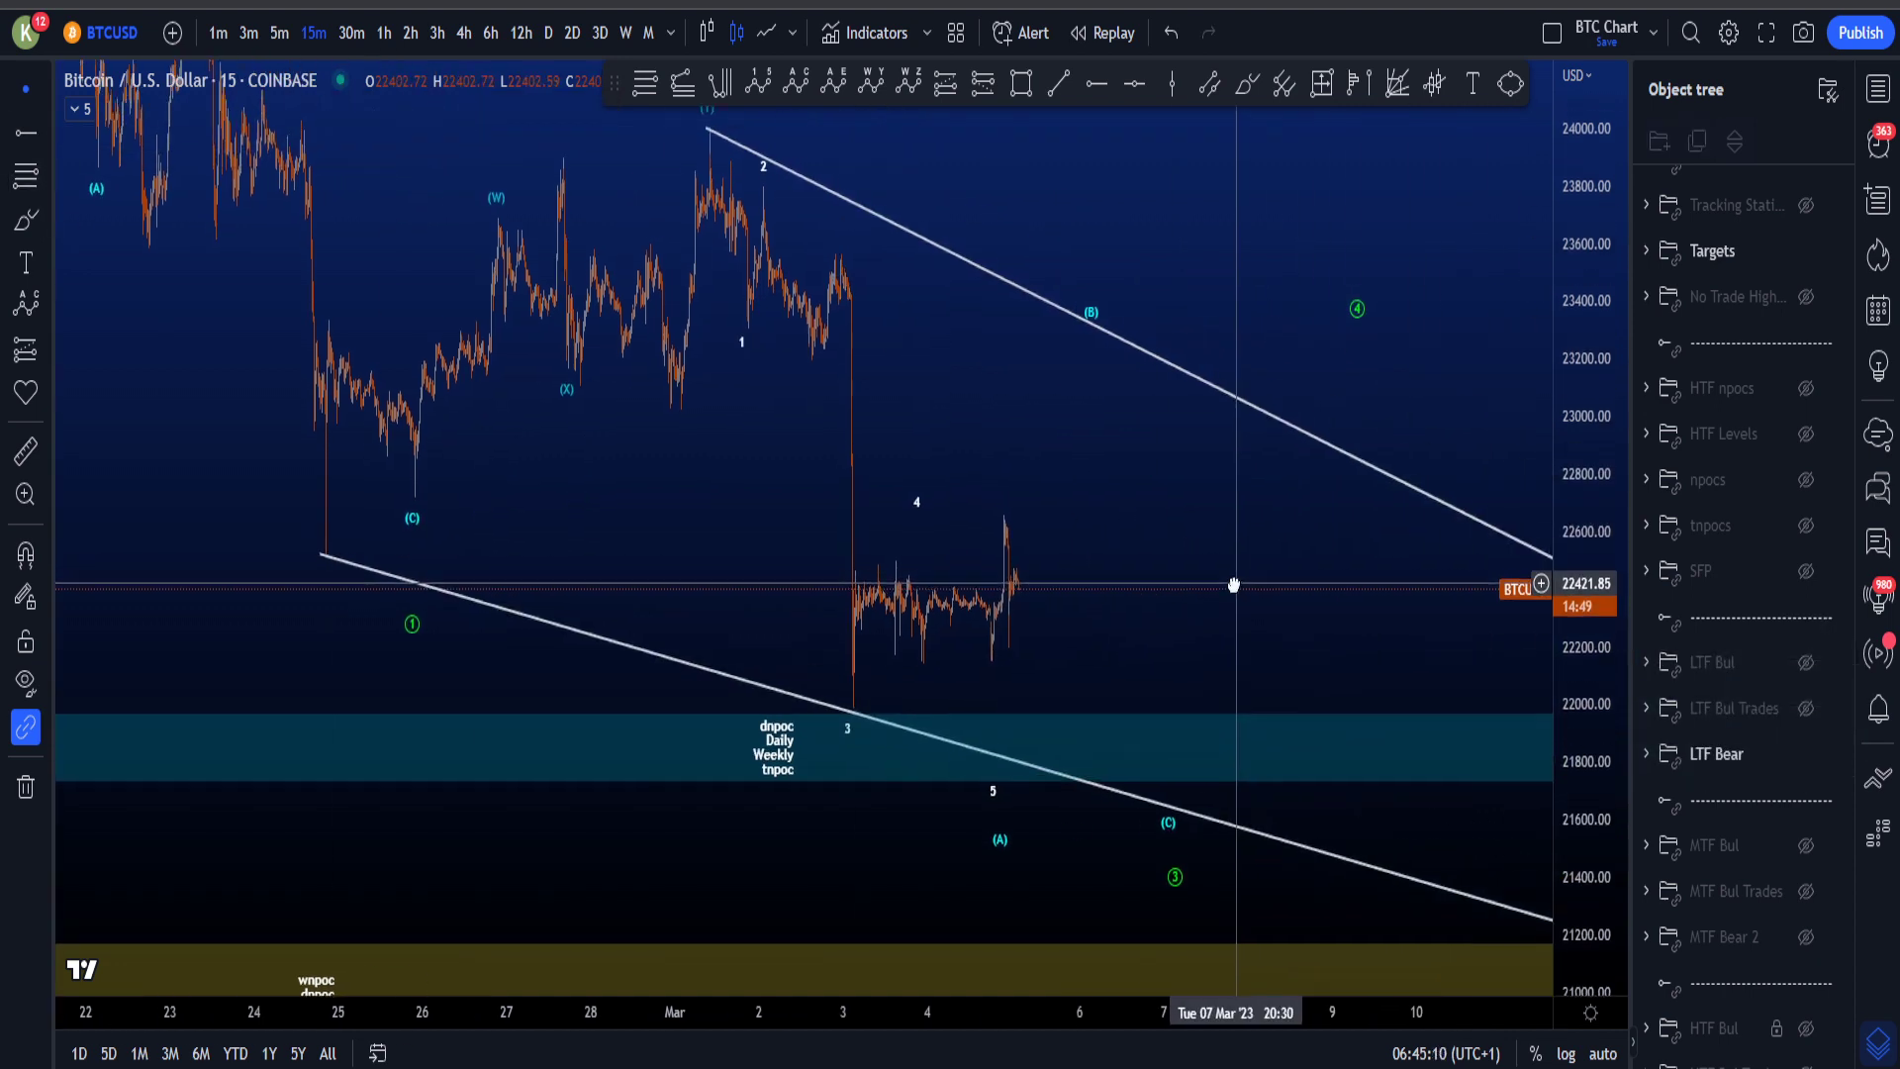
scroll(1356, 327, down, 3)
drag(1356, 315, 1250, 357)
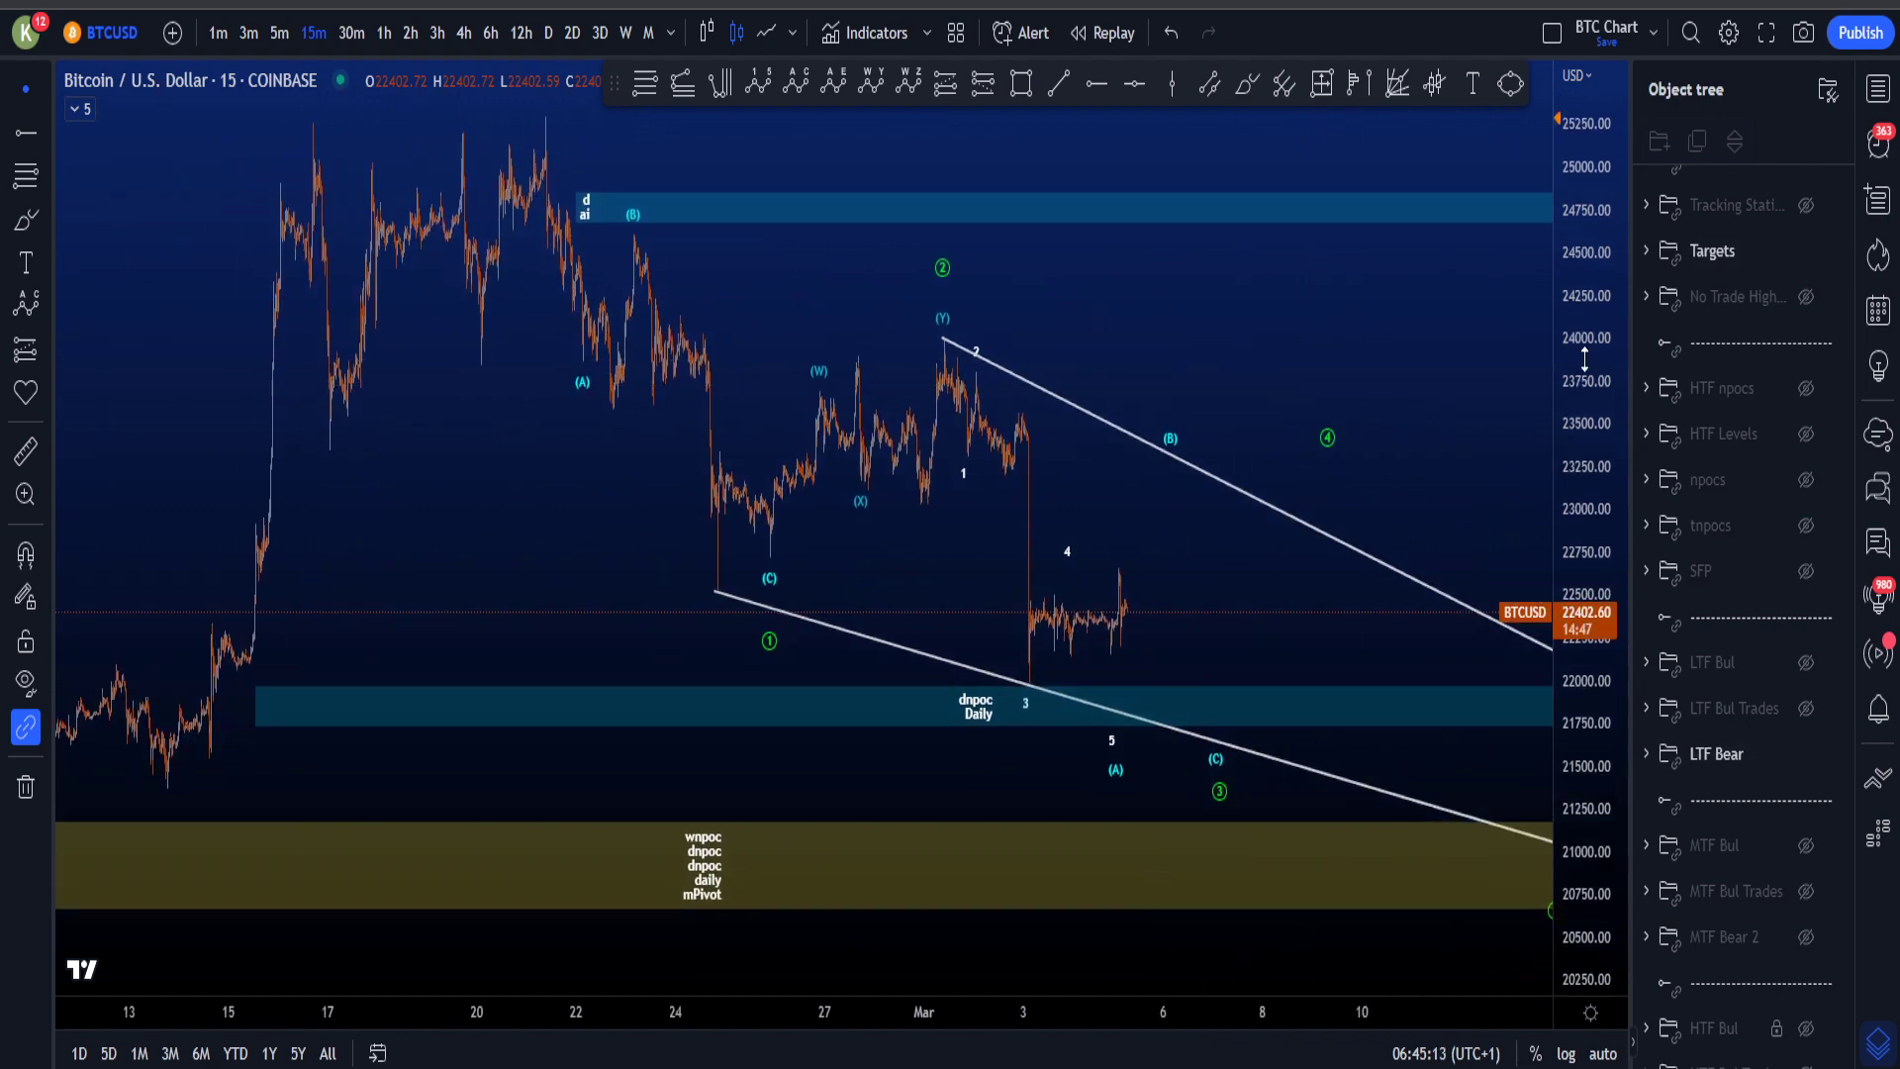
drag(1582, 356, 1582, 475)
drag(1429, 357, 1316, 351)
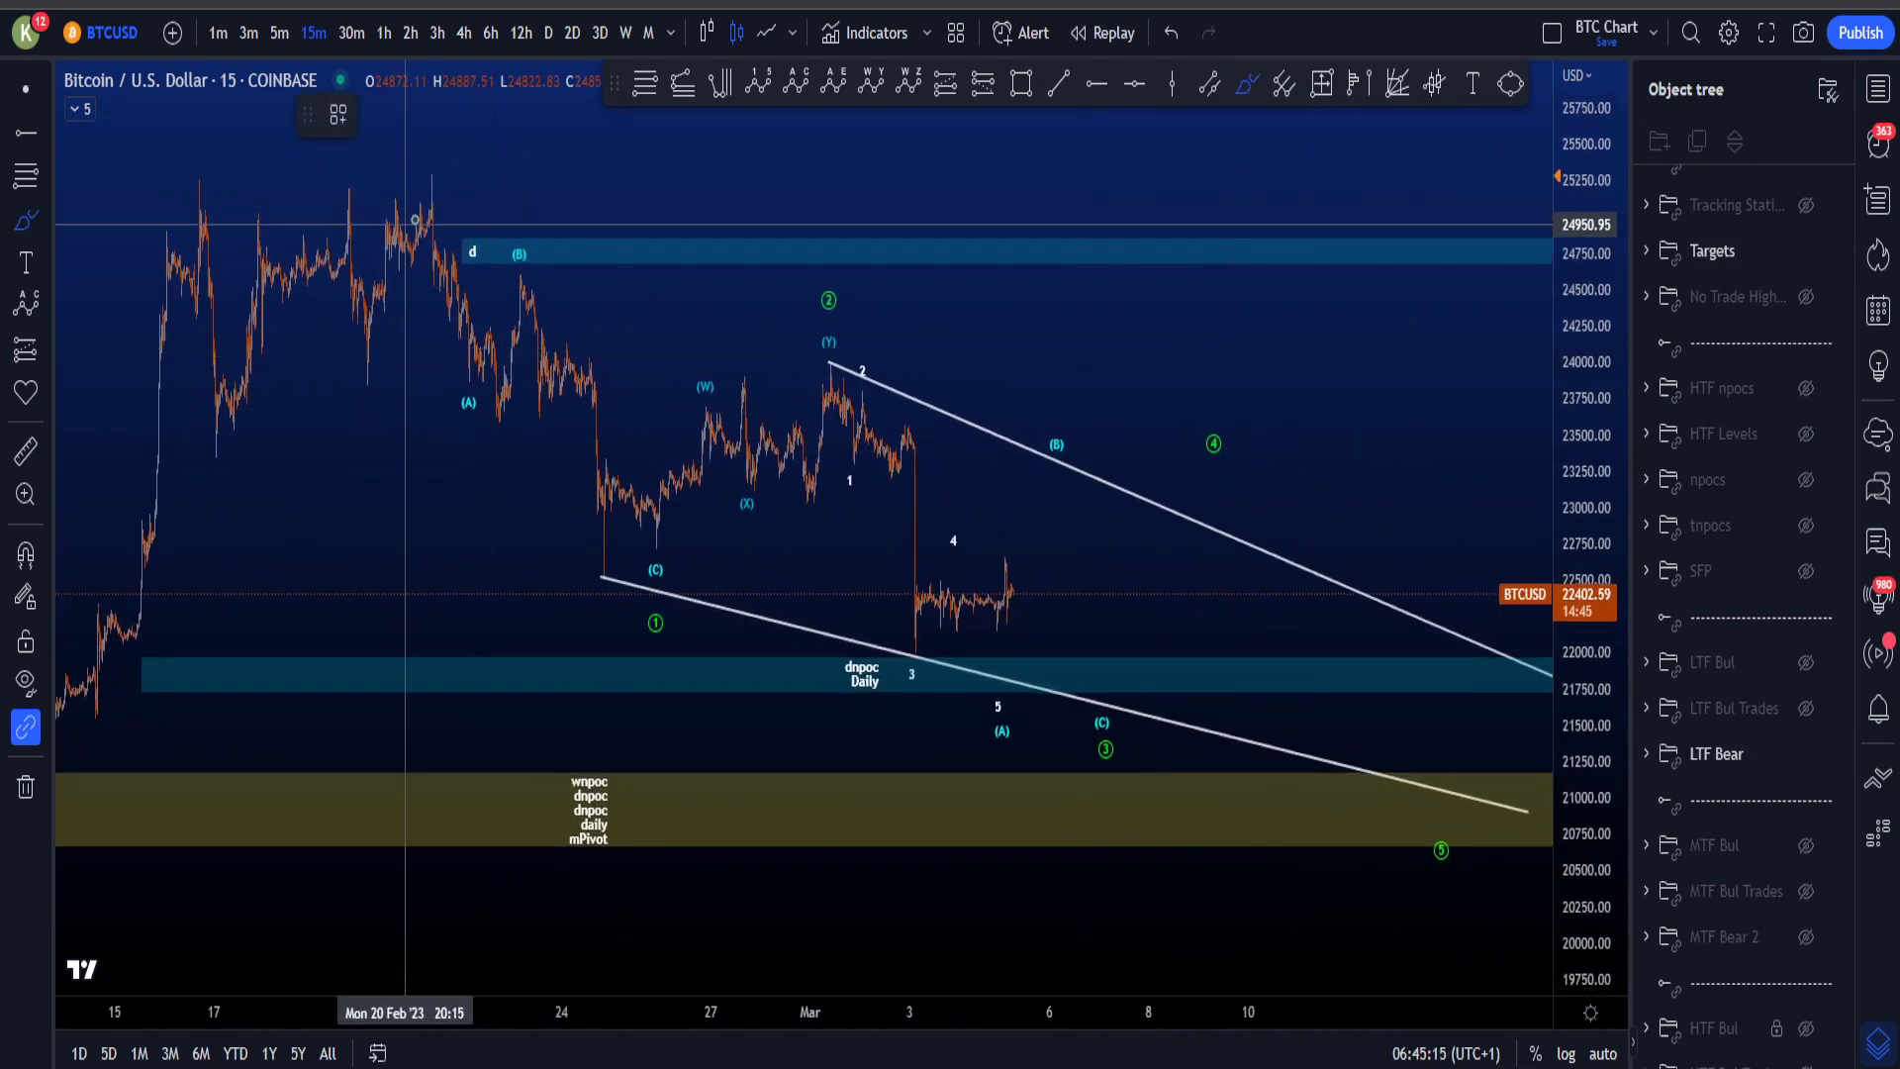
mouse_move(416, 226)
mouse_down()
mouse_move(603, 579)
mouse_move(951, 485)
mouse_move(1201, 492)
mouse_move(1419, 813)
mouse_up()
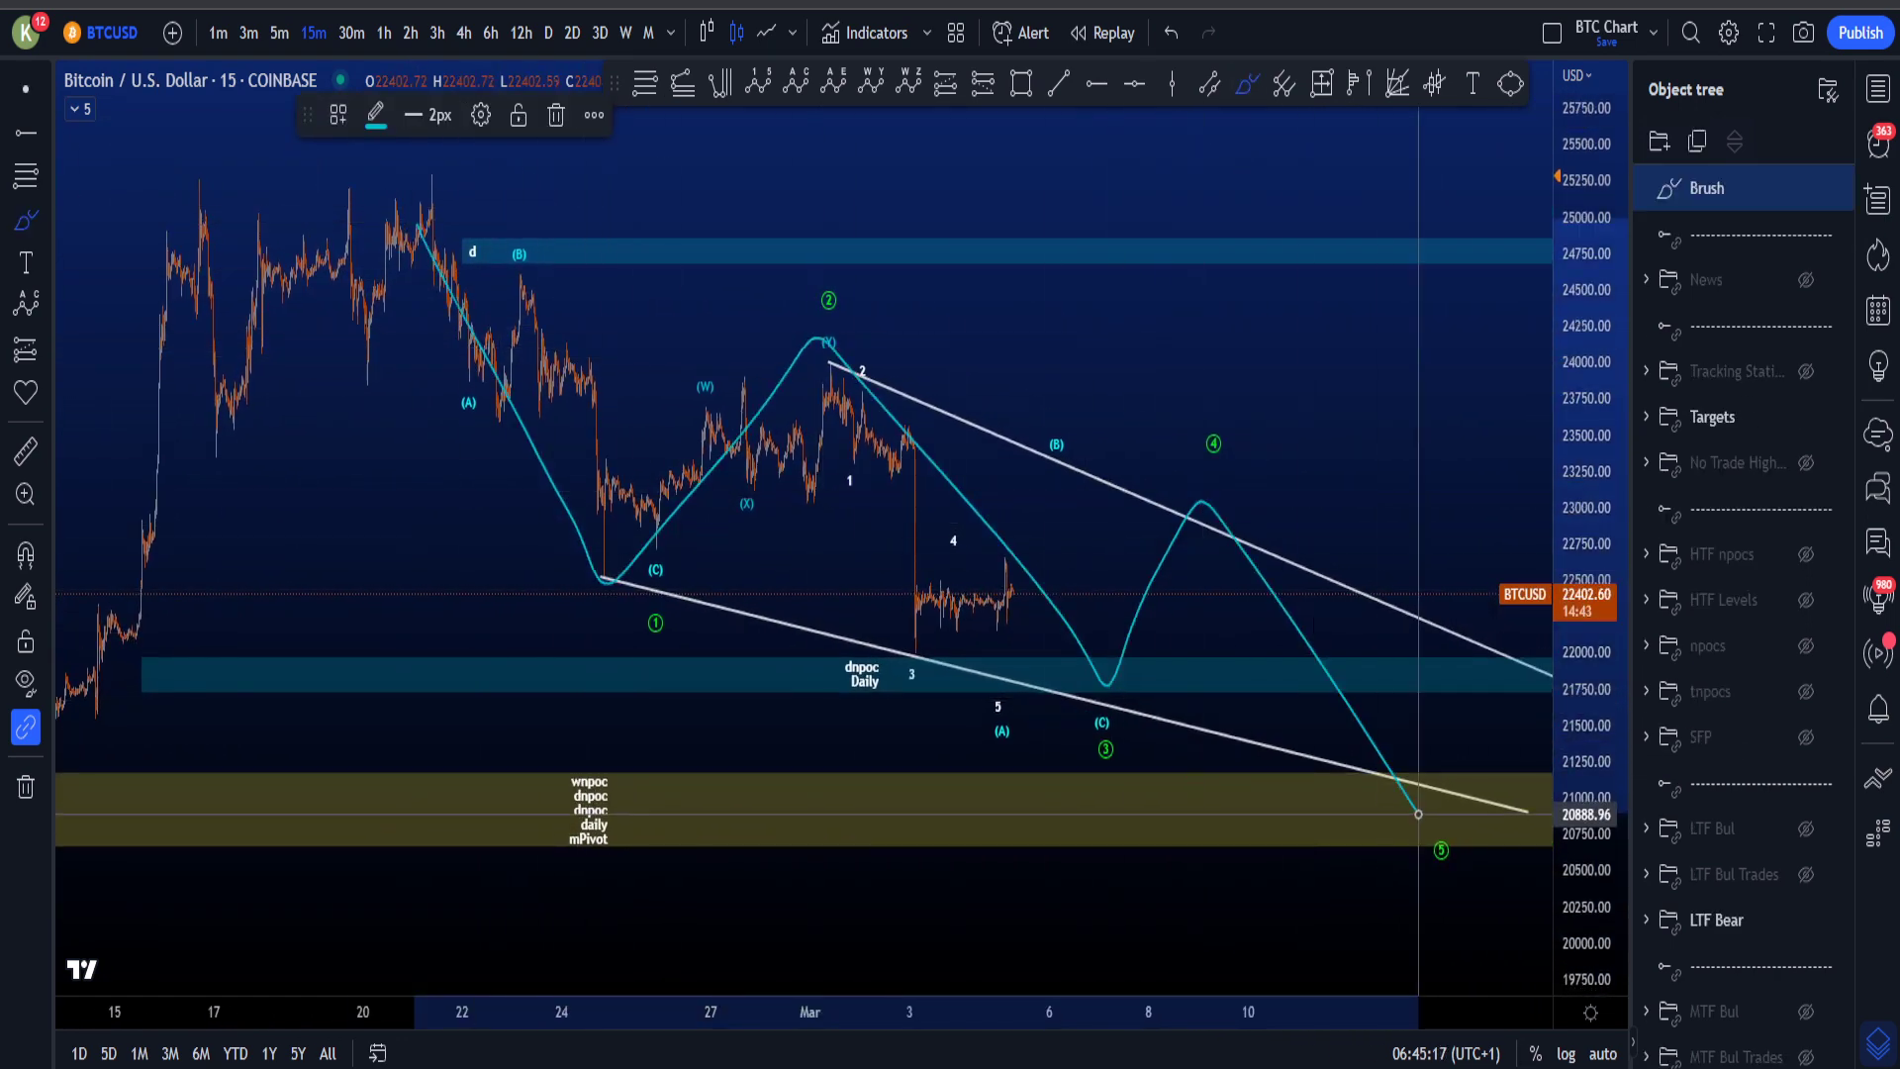
Step: Sketch a larger drop from the February high below the yellow zone, a rebound and a renewed drop, and delete the brush strokes
drag(379, 201, 1348, 921)
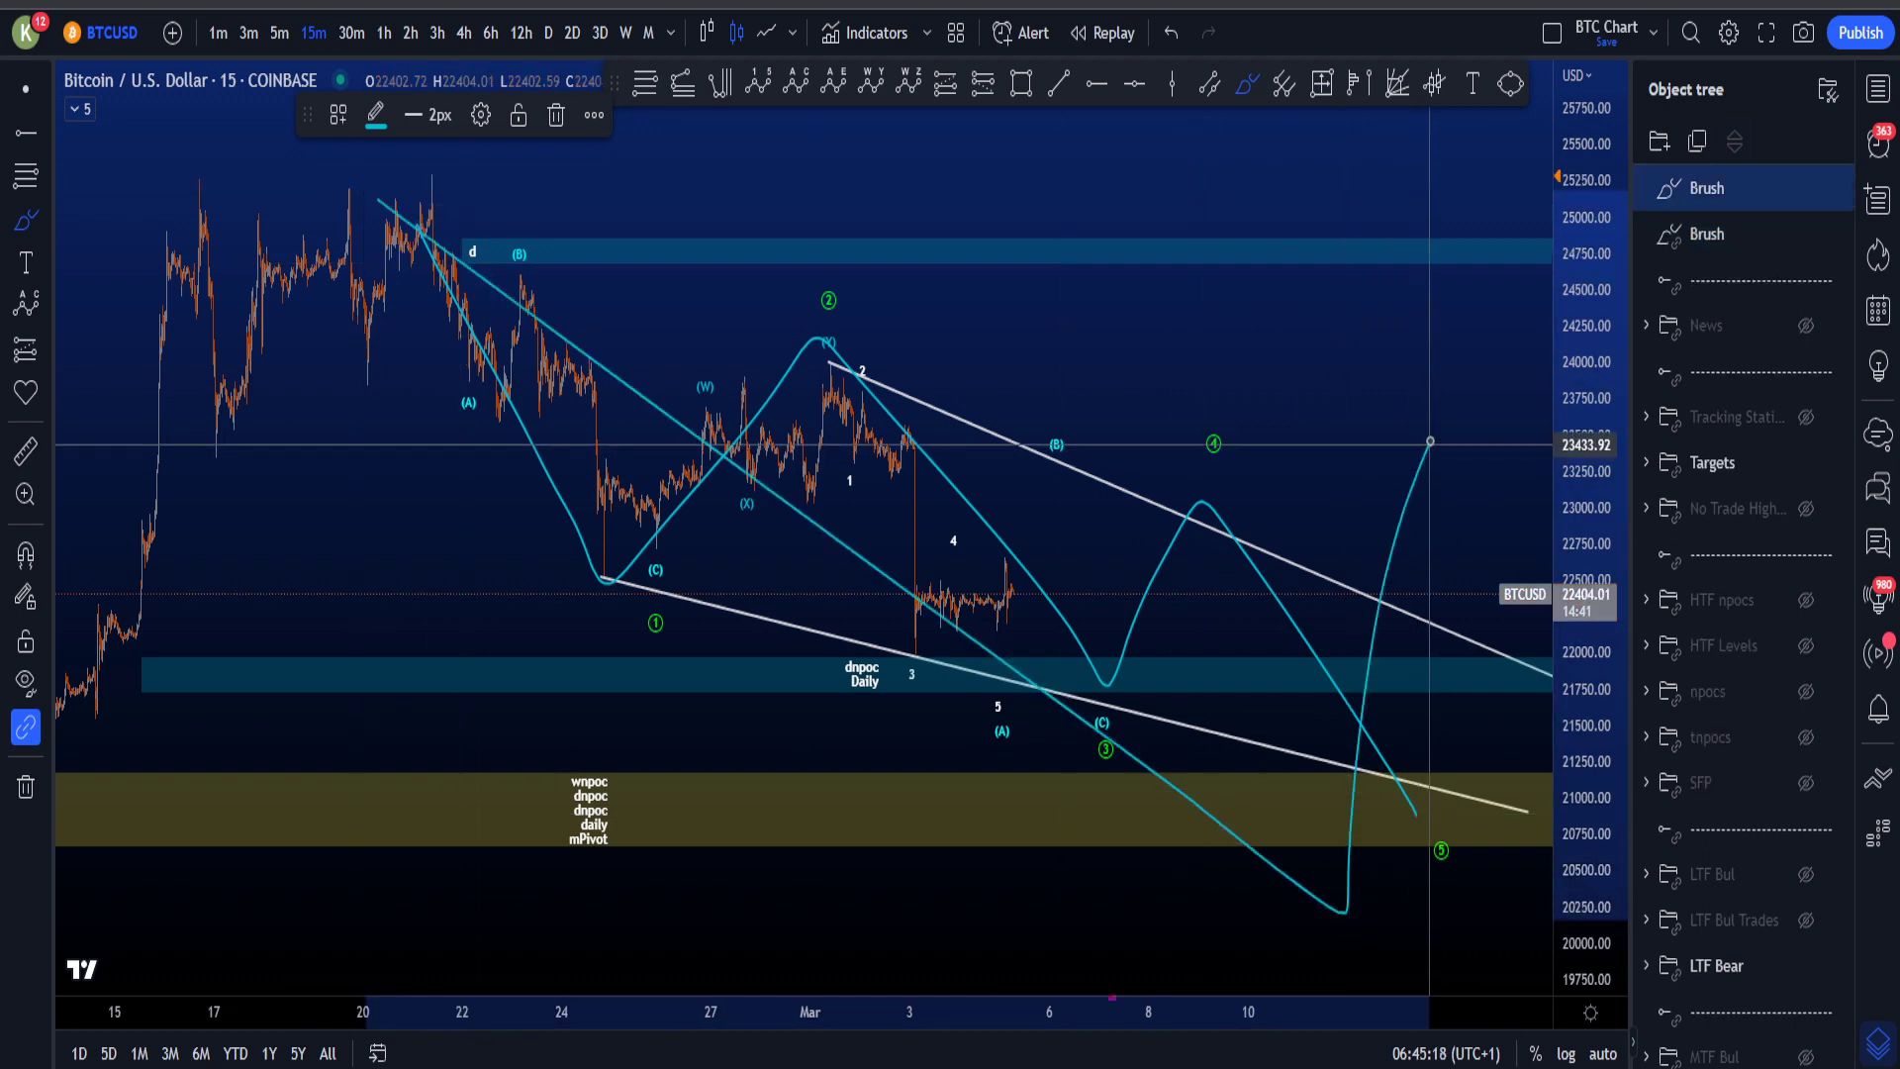
mouse_move(1430, 442)
mouse_down()
mouse_move(1537, 911)
mouse_move(1532, 965)
mouse_move(1535, 911)
mouse_up()
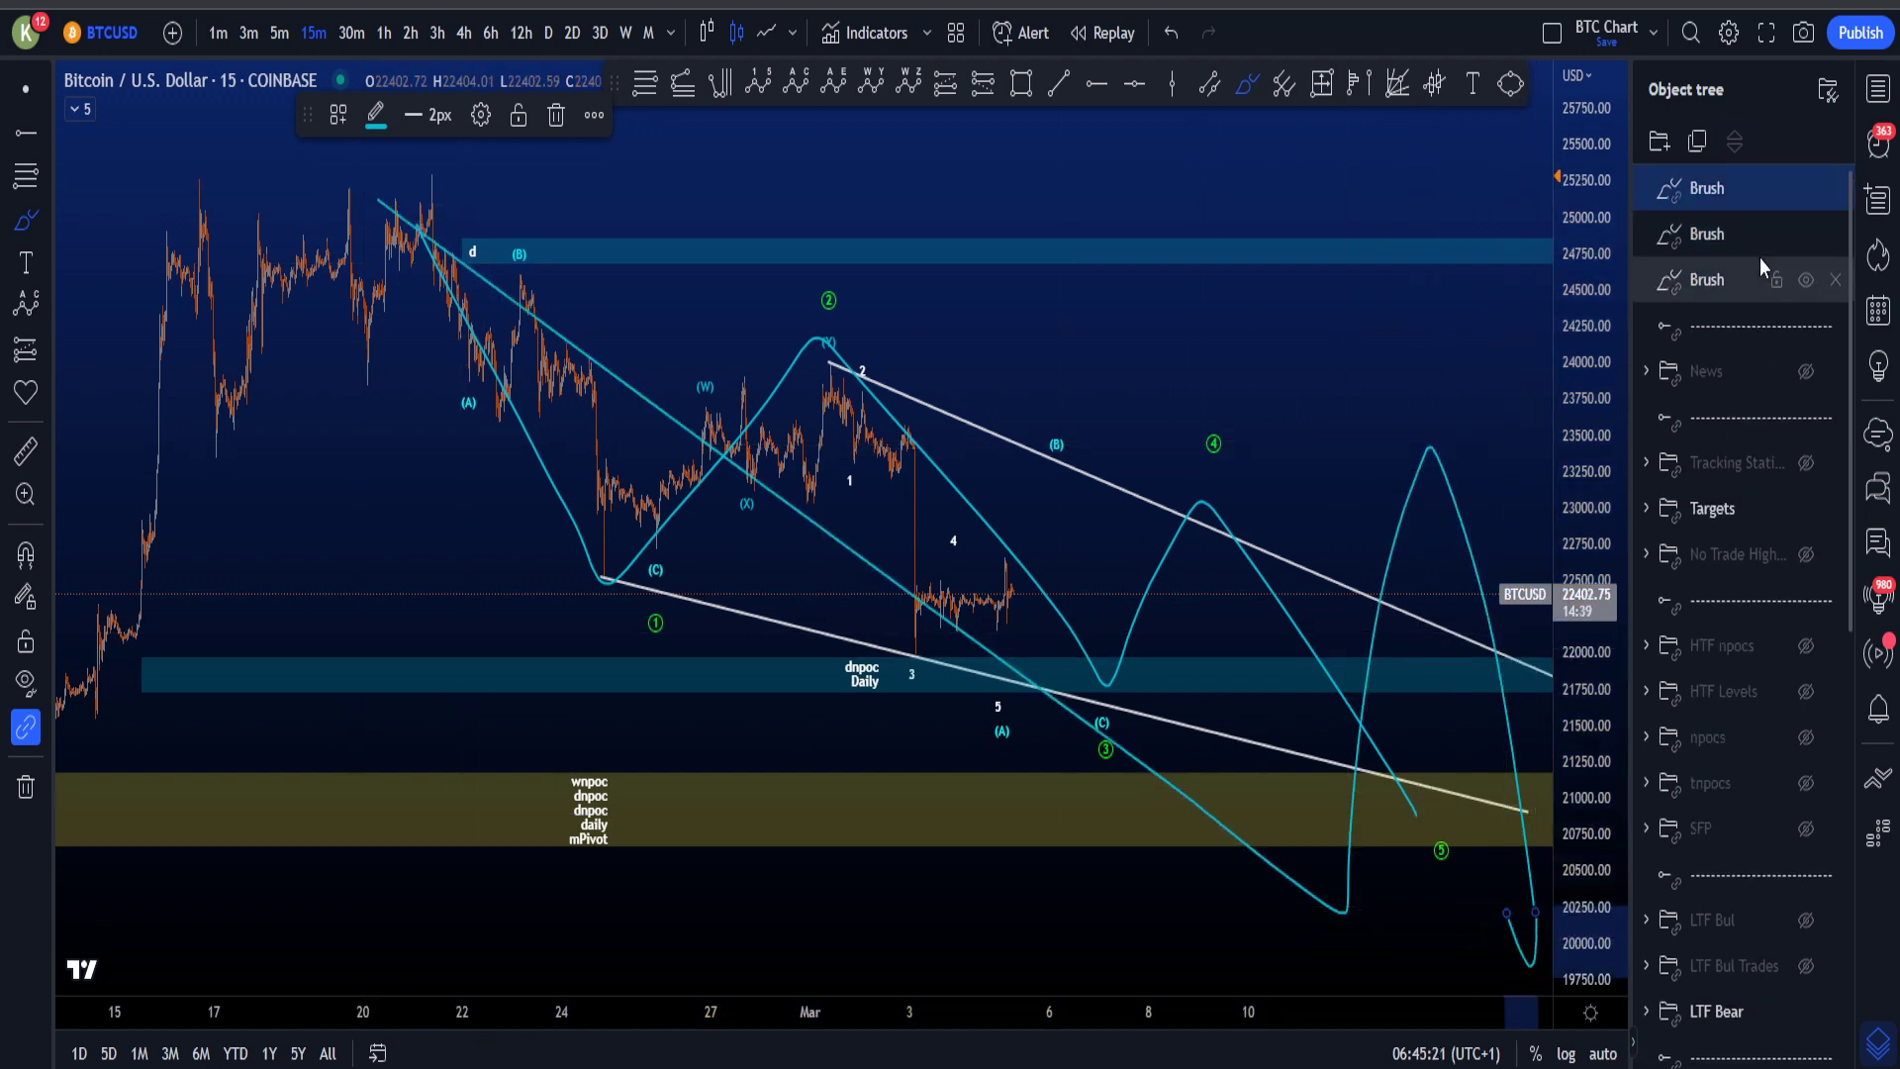
click(1836, 189)
click(1836, 190)
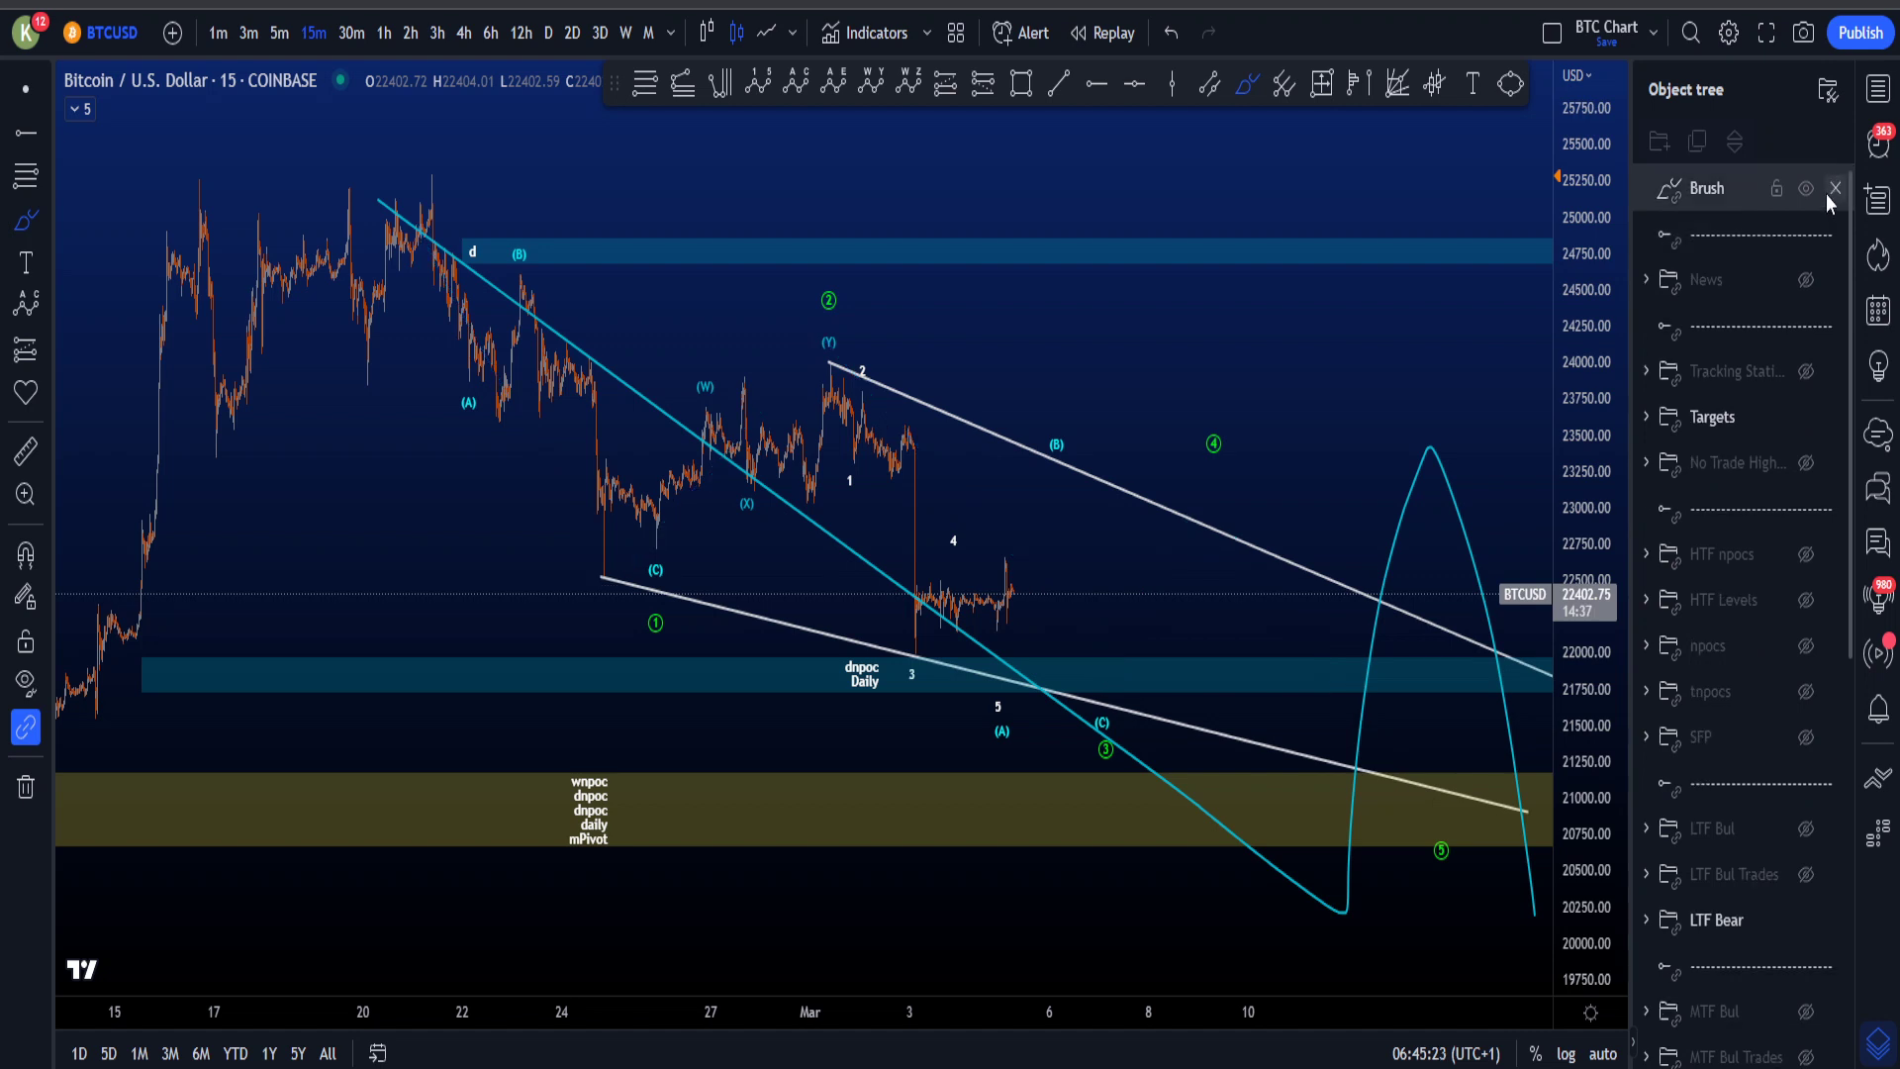